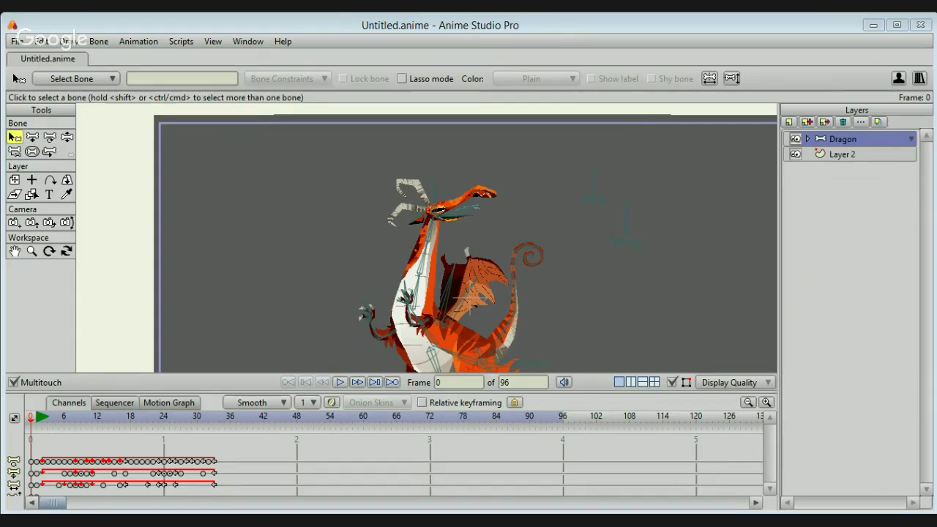
Create a new project and save it as "Character pro" in the Character Ideas folder
{"action": "mouse_move", "coordinate": [833, 459]}
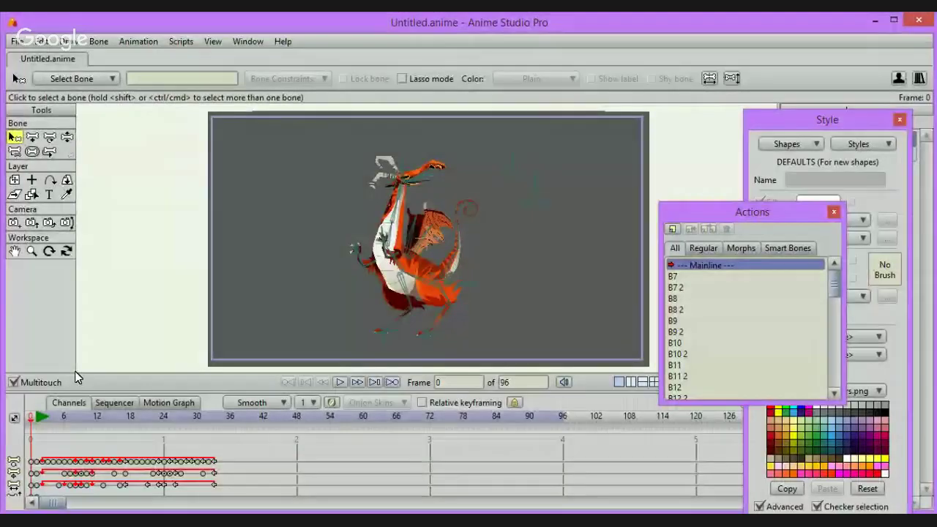
{"action": "left_click", "coordinate": [11, 42]}
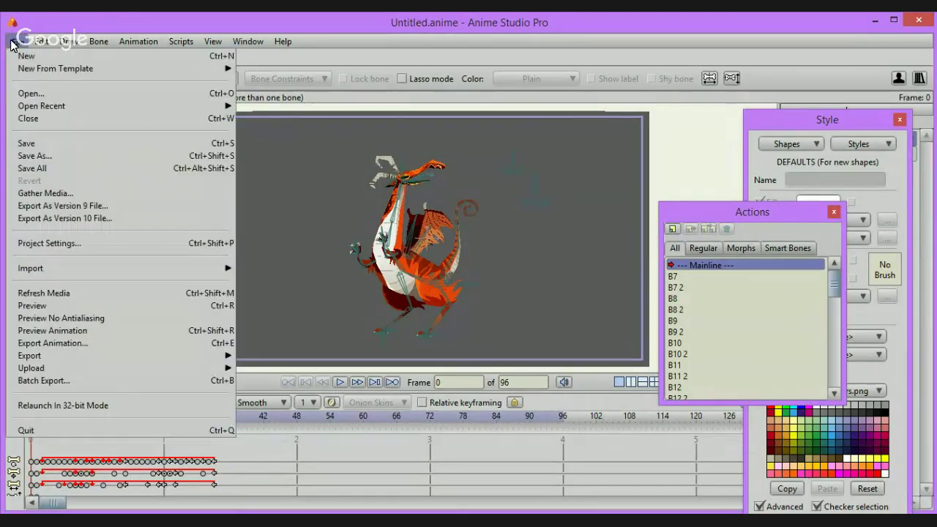
{"action": "left_click", "coordinate": [27, 56]}
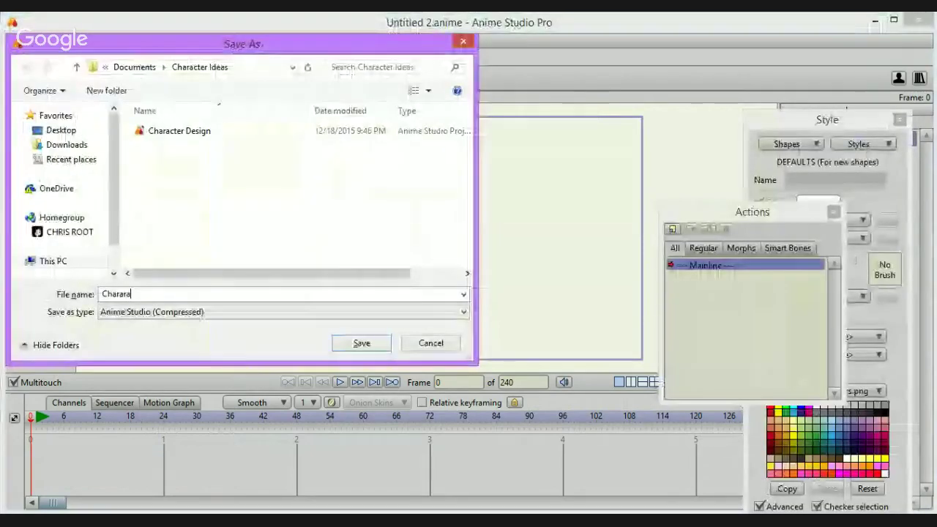
{"action": "key", "text": "BackSpace"}
{"action": "key", "text": "BackSpace"}
{"action": "type", "text": "cte"}
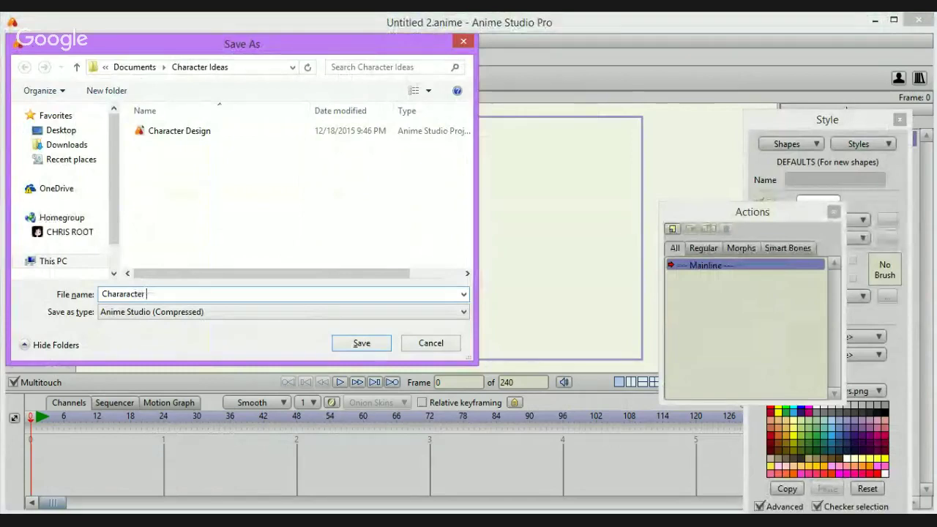
{"action": "type", "text": "r"}
{"action": "key", "text": "BackSpace"}
{"action": "key", "text": "BackSpace"}
{"action": "key", "text": "BackSpace"}
{"action": "key", "text": "BackSpace"}
{"action": "key", "text": "BackSpace"}
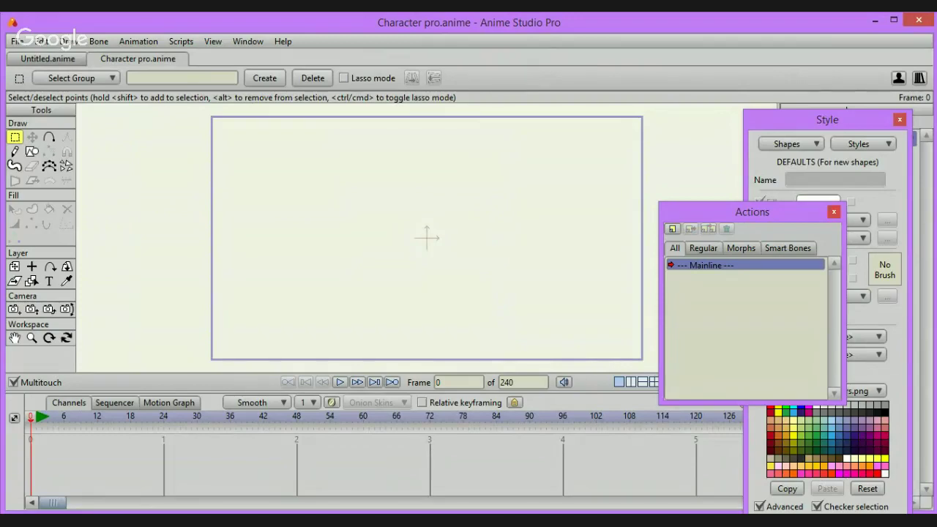
Uncover the layer list, rename Layer 1 to Swatches and exclude it from rendering
{"action": "left_click", "coordinate": [833, 212]}
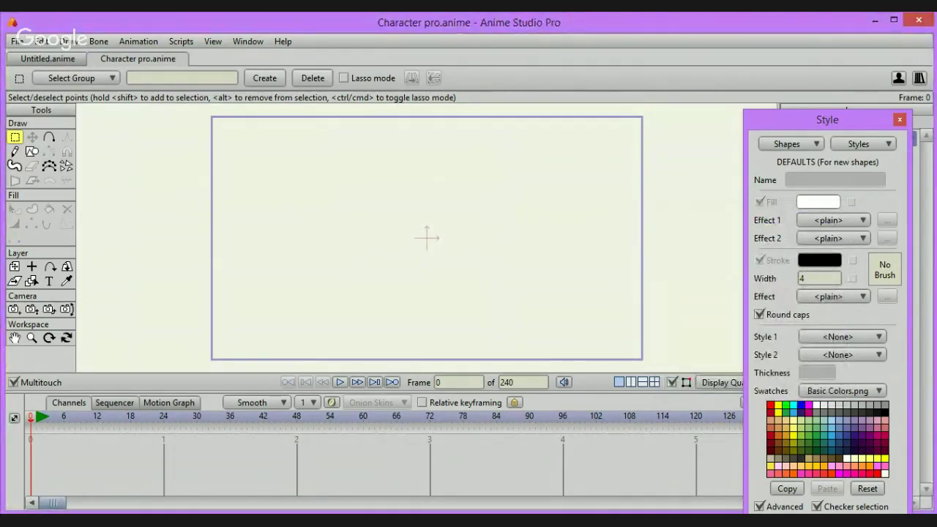
{"action": "left_click_drag", "start_coordinate": [827, 120], "coordinate": [652, 153]}
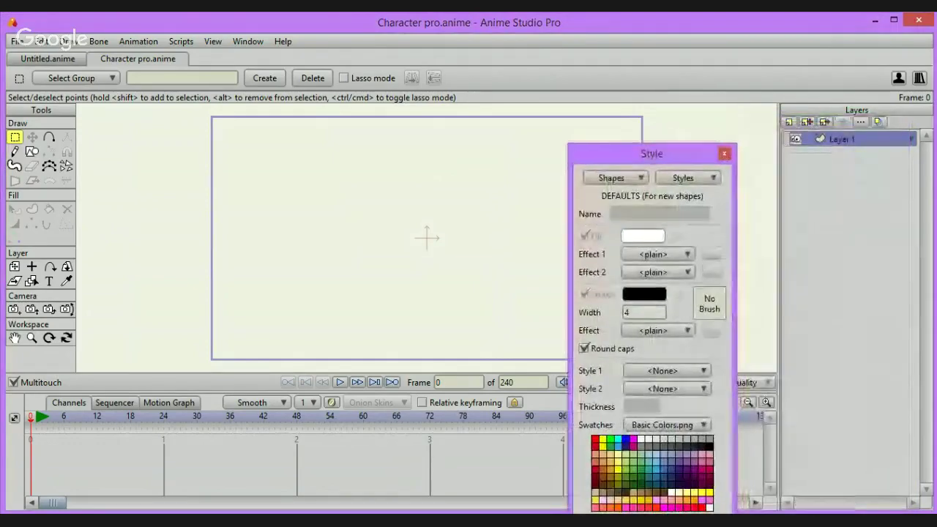
{"action": "double_click", "coordinate": [820, 141]}
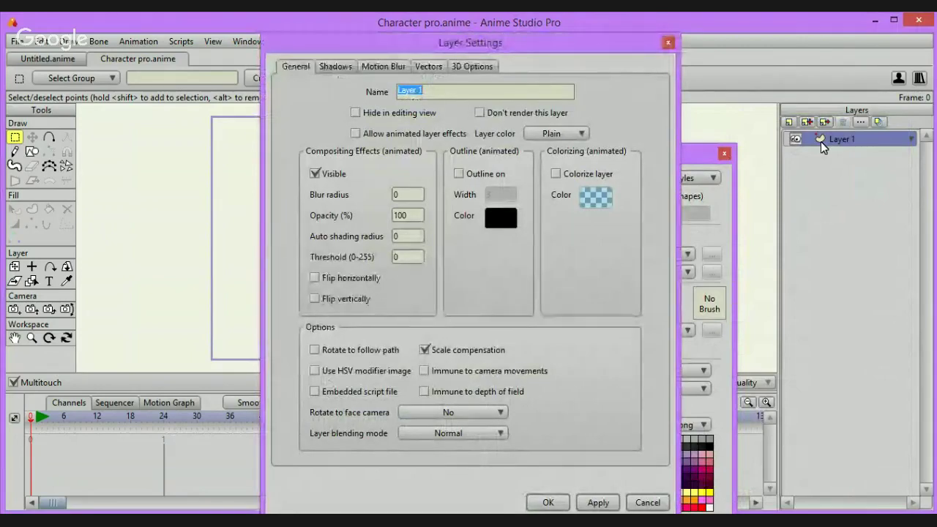
{"action": "type", "text": "Swat"}
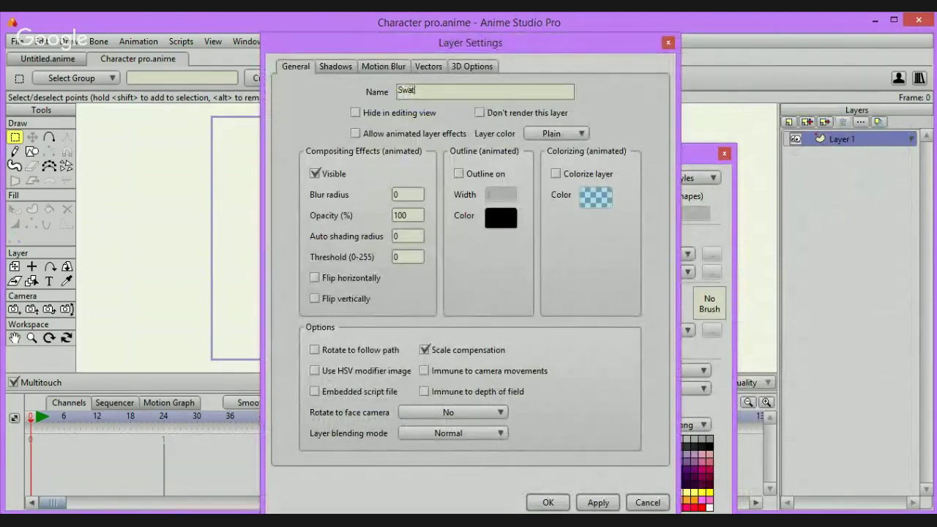
{"action": "type", "text": "ches"}
{"action": "left_click", "coordinate": [480, 113]}
{"action": "left_click", "coordinate": [534, 502]}
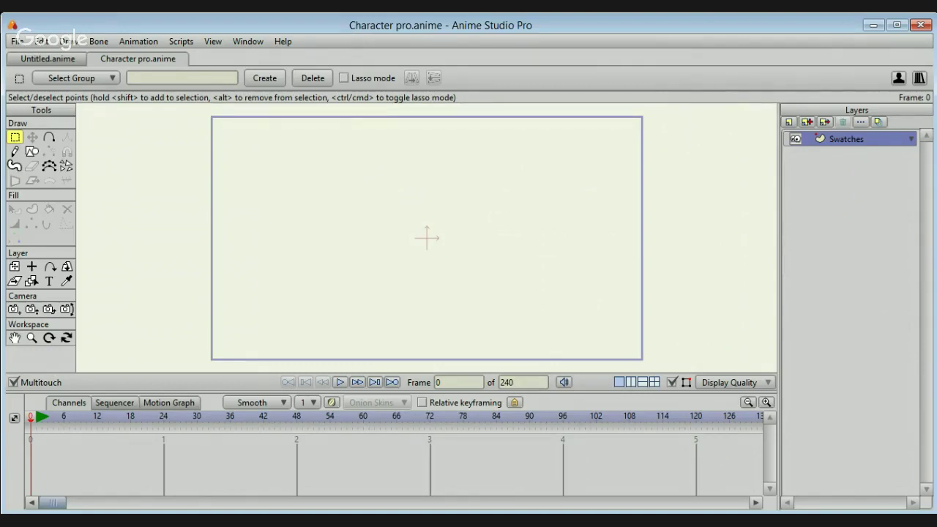
Set the default fill colour for new shapes to a light orange-tan from the Basic Colors swatches
{"action": "left_click", "coordinate": [897, 25]}
{"action": "key", "text": "ctrl+t"}
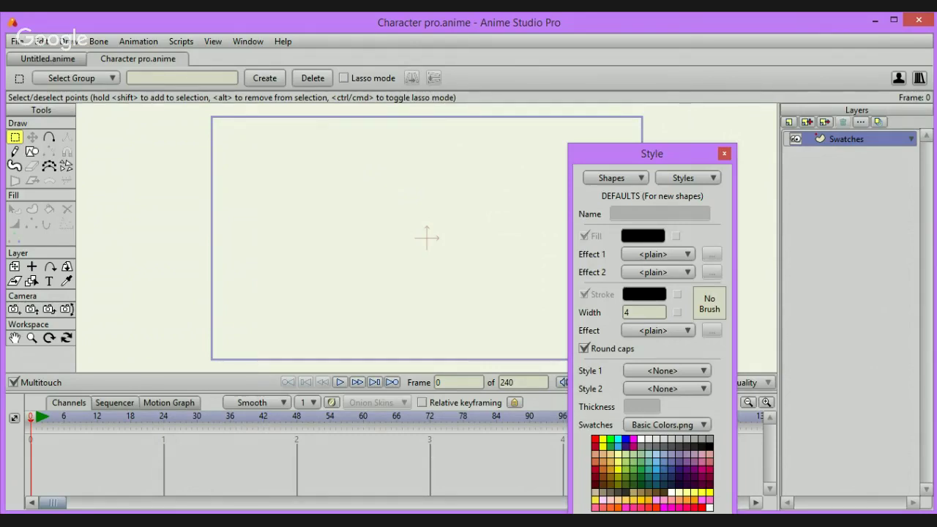
{"action": "left_click", "coordinate": [603, 455]}
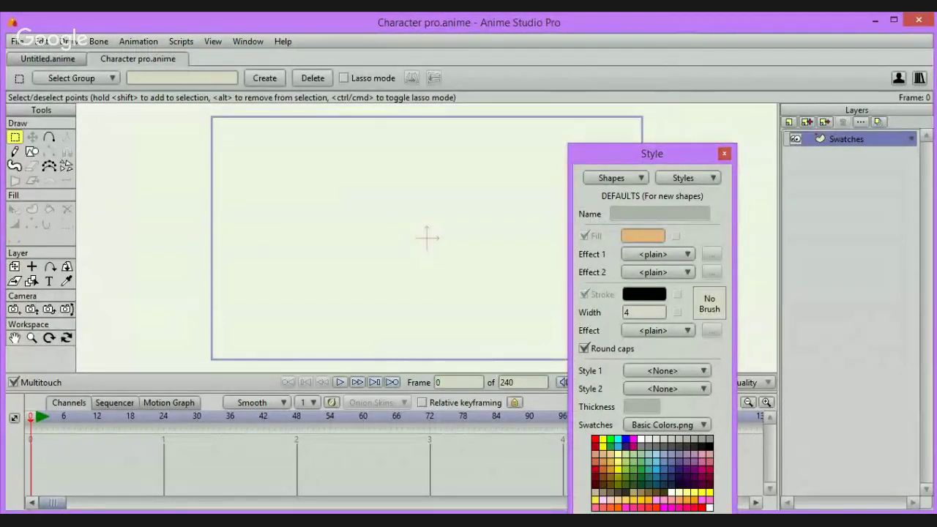
{"action": "left_click_drag", "start_coordinate": [651, 153], "coordinate": [822, 152]}
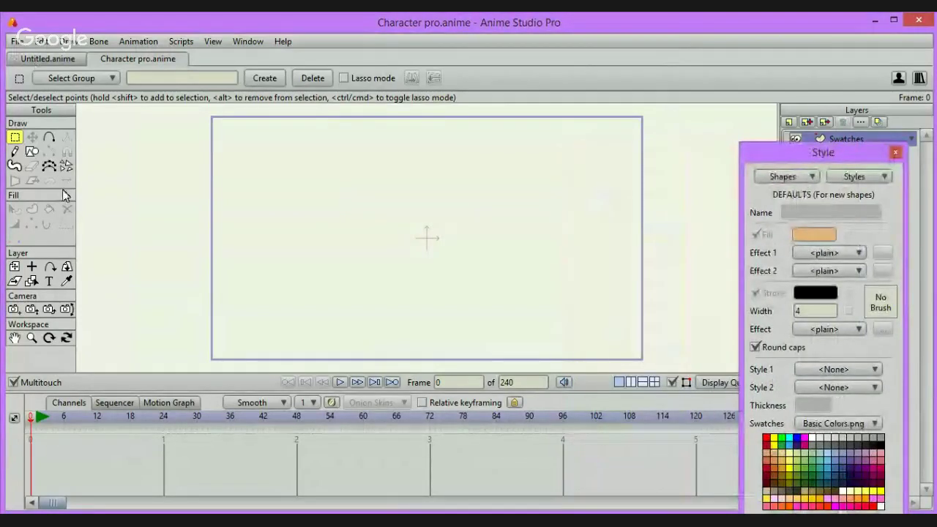
Draw a circle with fill and no stroke, and place it inside the frame's upper-right corner at about X 1.46, Y 0.75
{"action": "left_click", "coordinate": [32, 152]}
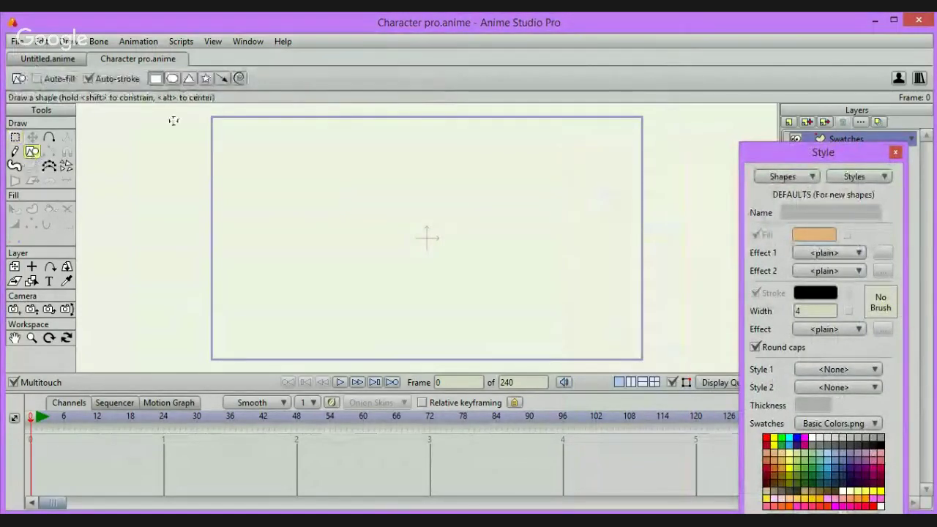
{"action": "left_click", "coordinate": [172, 78]}
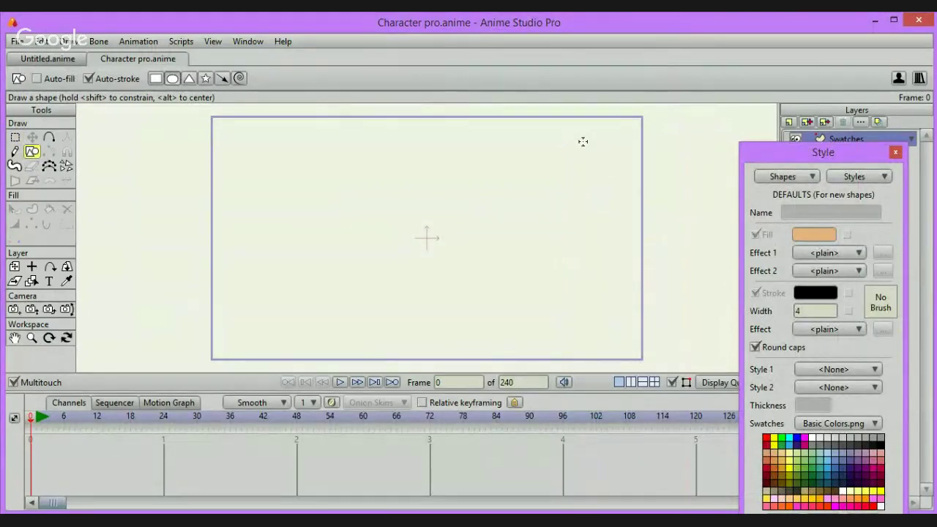
{"action": "left_click_drag", "start_coordinate": [579, 143], "coordinate": [615, 183]}
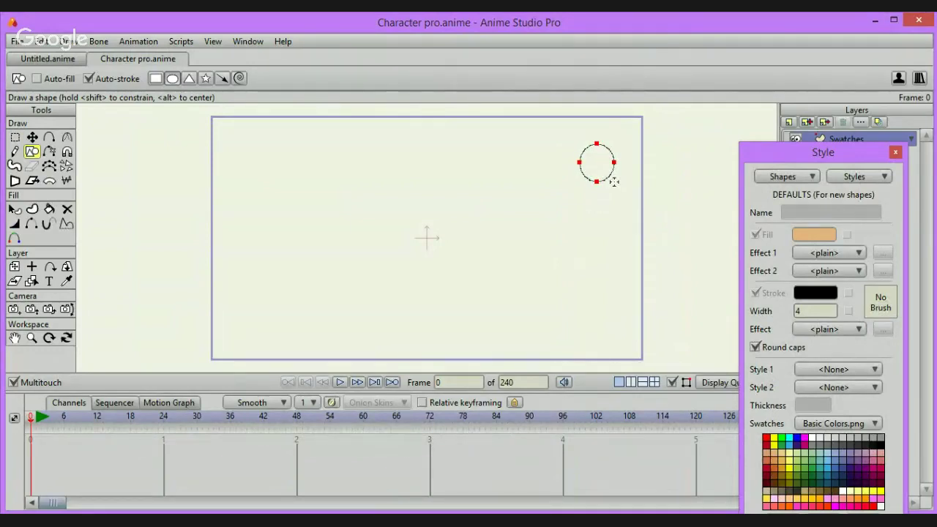
{"action": "key", "text": "ctrl+z"}
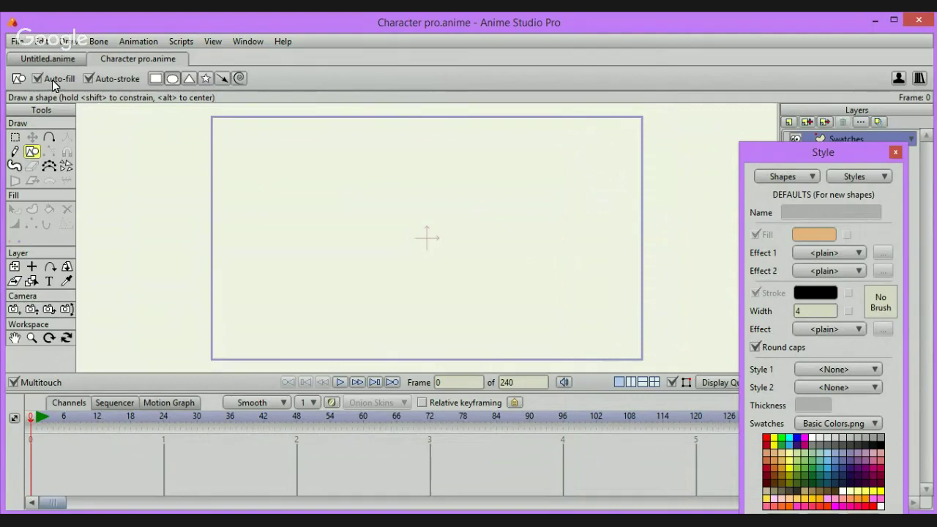
{"action": "left_click", "coordinate": [90, 80]}
{"action": "left_click_drag", "start_coordinate": [617, 121], "coordinate": [664, 164]}
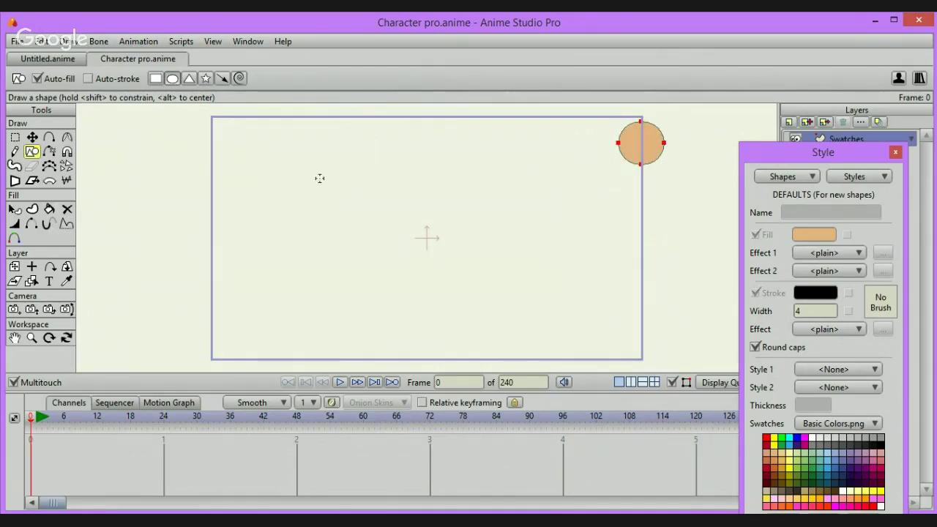
{"action": "left_click", "coordinate": [32, 138]}
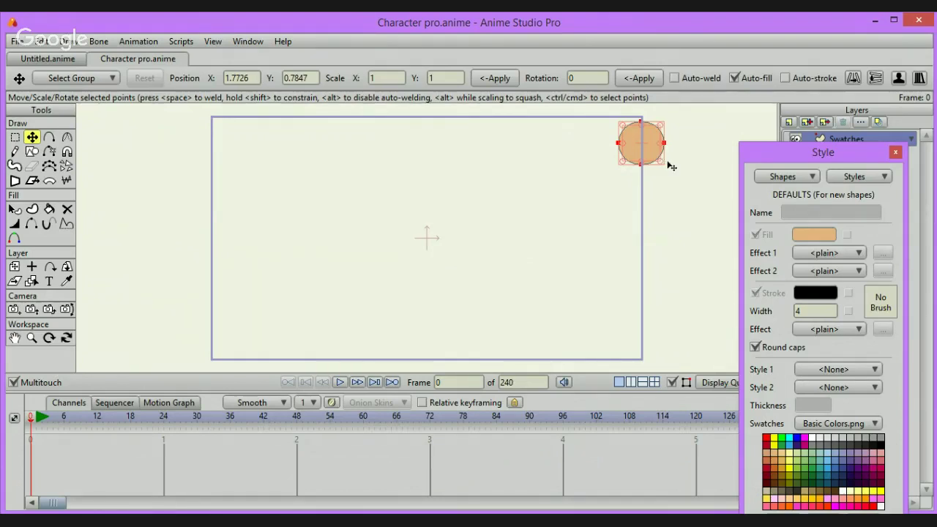
{"action": "left_click_drag", "start_coordinate": [677, 159], "coordinate": [645, 162]}
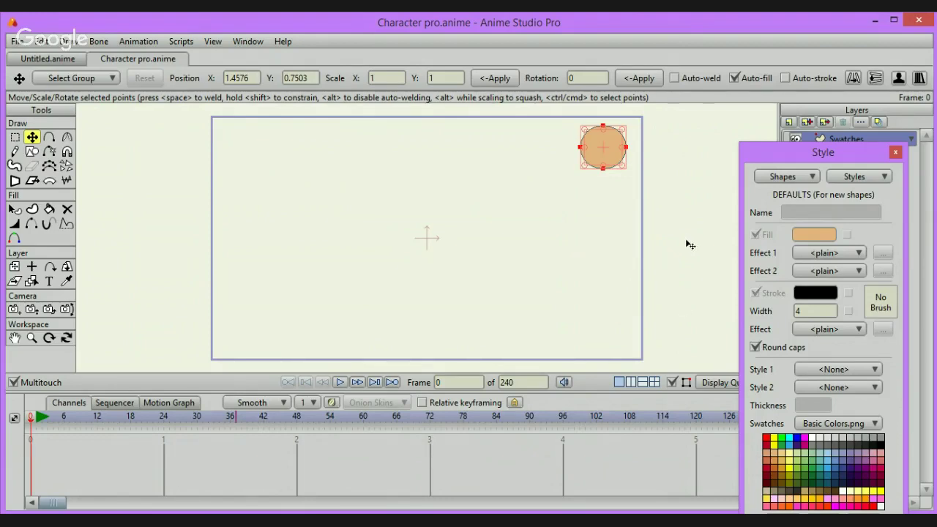
Paste a copy of the tan circle directly below it at about Y 0.36 and fill the copy light blue
{"action": "key", "text": "ctrl+v"}
{"action": "left_click_drag", "start_coordinate": [686, 251], "coordinate": [688, 296]}
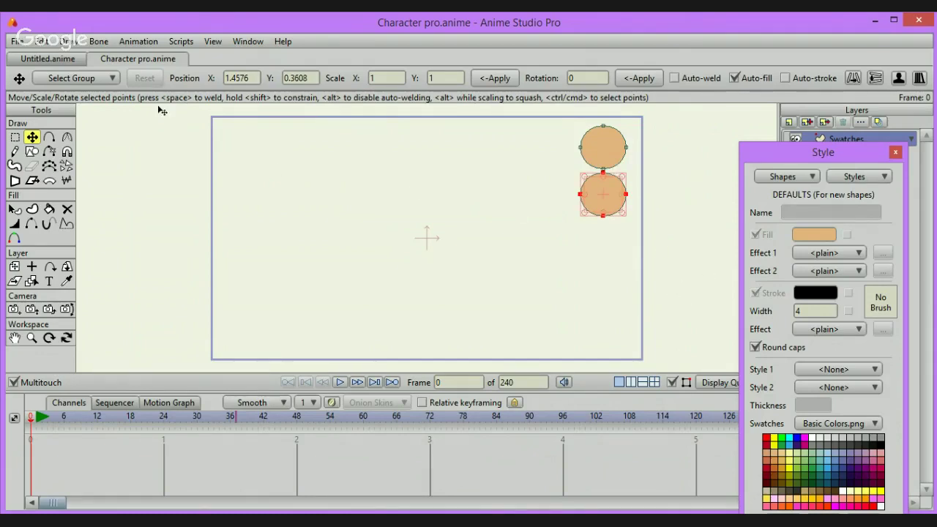
{"action": "left_click", "coordinate": [16, 211]}
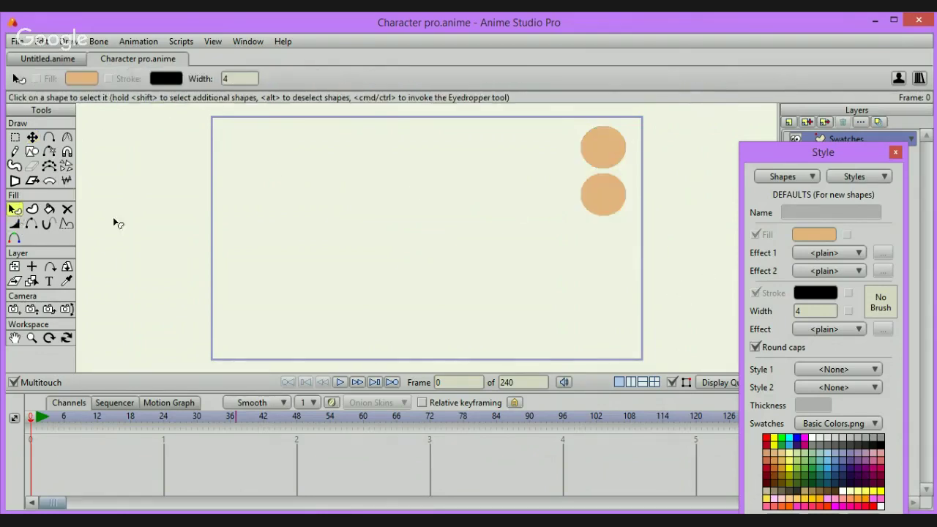
{"action": "left_click", "coordinate": [590, 194]}
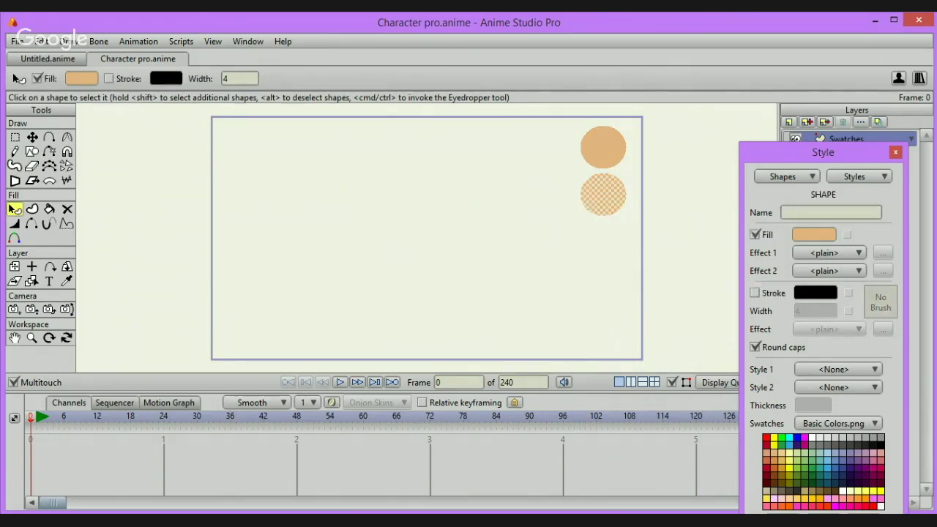
{"action": "left_click", "coordinate": [828, 453]}
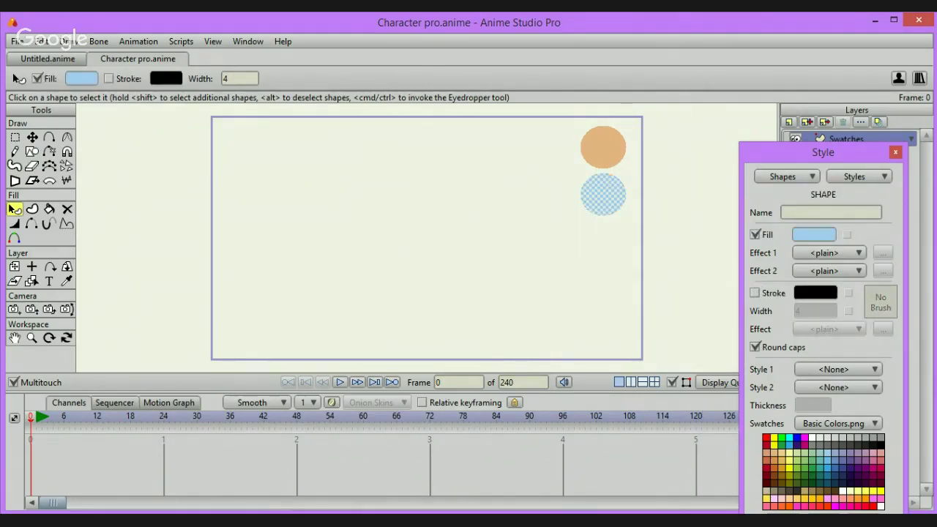
{"action": "key", "text": "Return"}
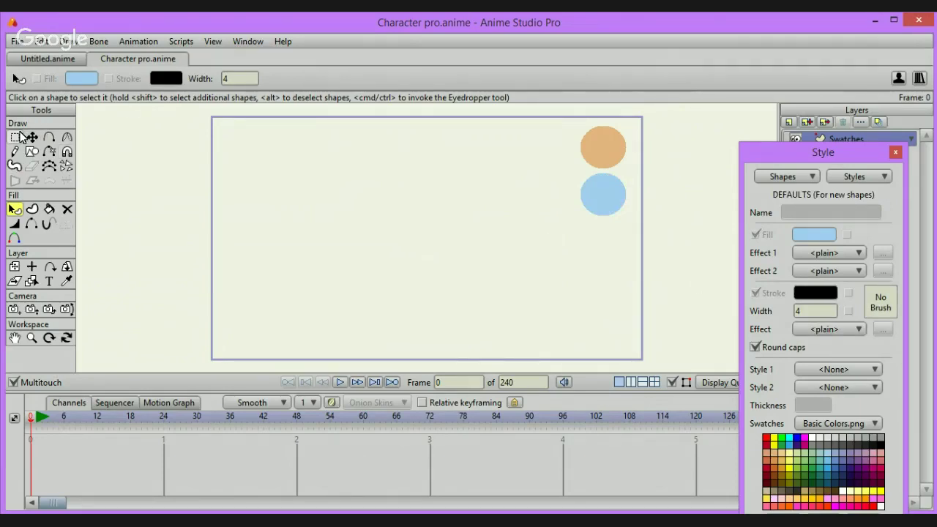
Paste another copy of the tan circle and place it below the blue one at about Y -0.09
{"action": "left_click", "coordinate": [15, 137]}
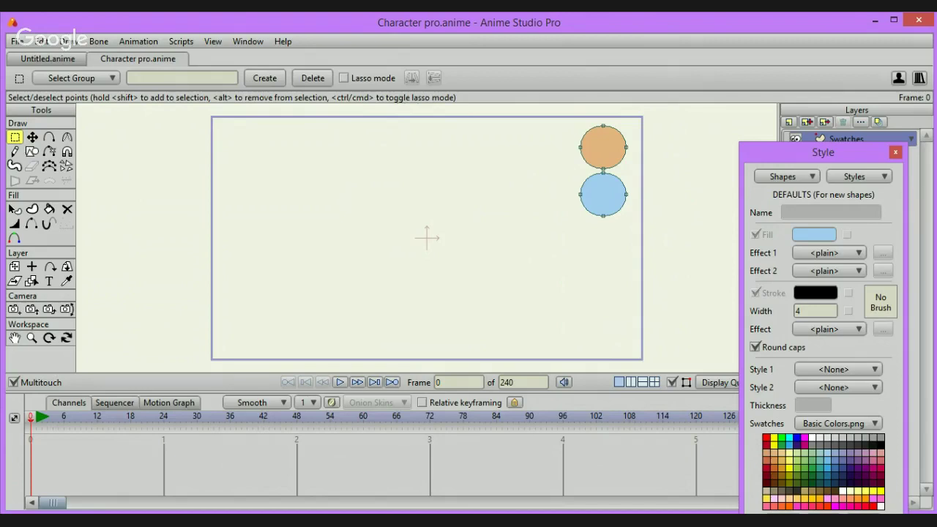
{"action": "left_click", "coordinate": [603, 146]}
{"action": "key", "text": "t"}
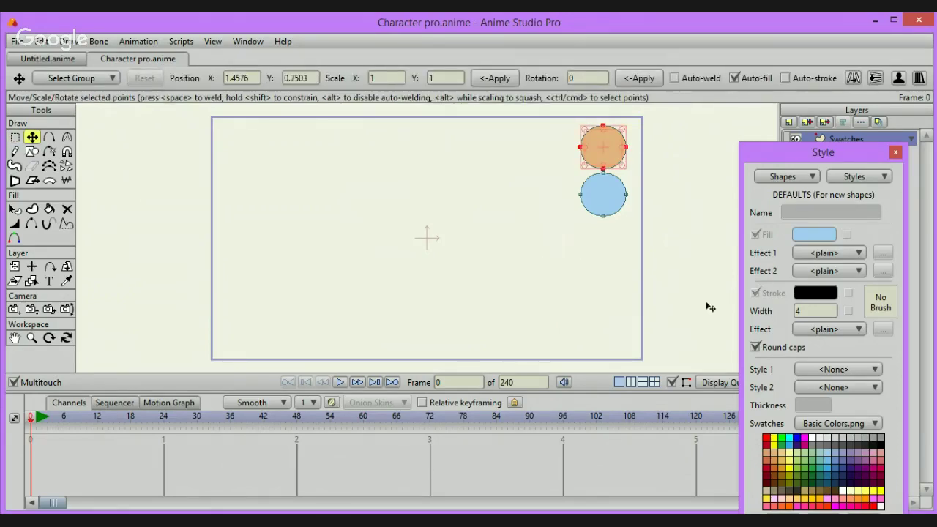
{"action": "key", "text": "ctrl+v"}
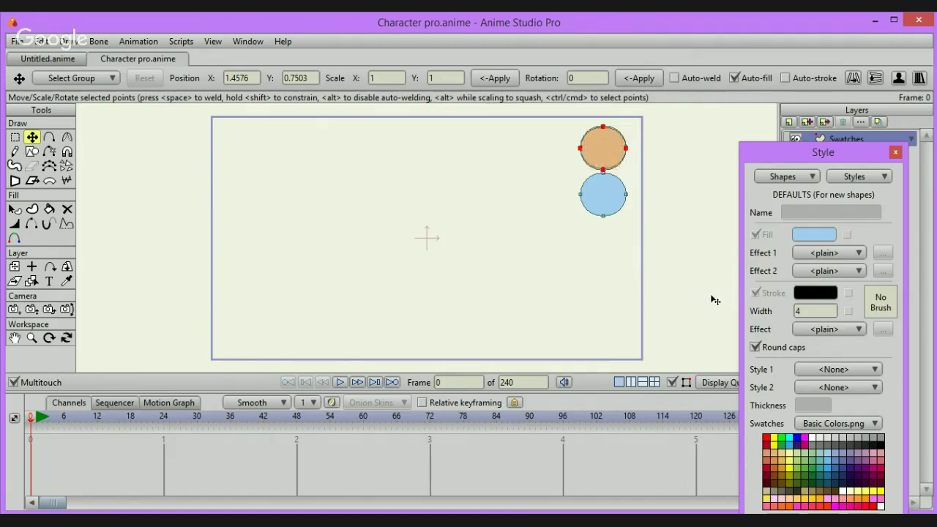
{"action": "left_click_drag", "start_coordinate": [712, 295], "coordinate": [709, 399]}
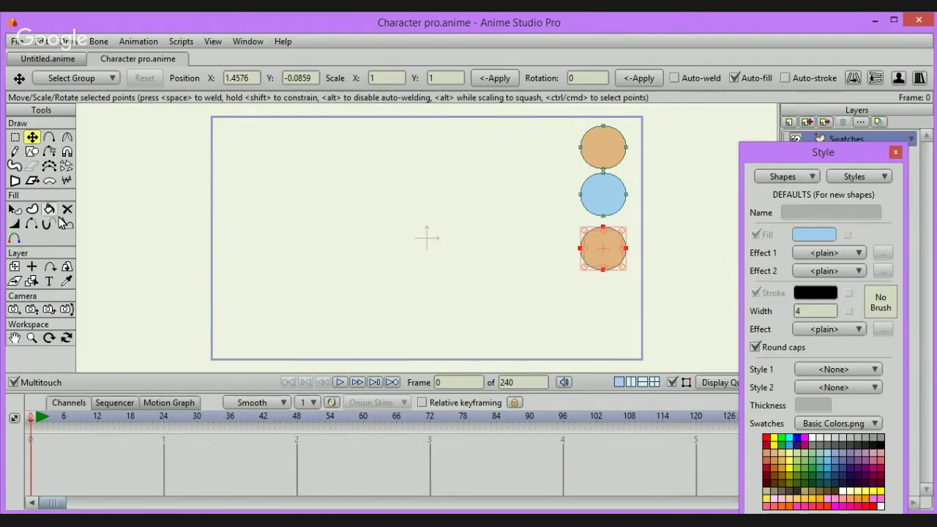
Fill the lowest of the three swatch circles with black
{"action": "left_click", "coordinate": [14, 210]}
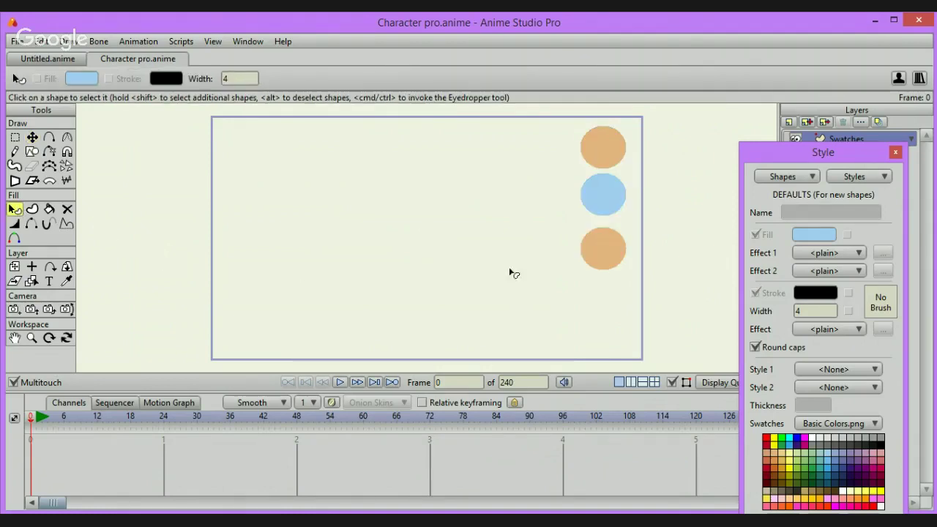
{"action": "left_click", "coordinate": [622, 255]}
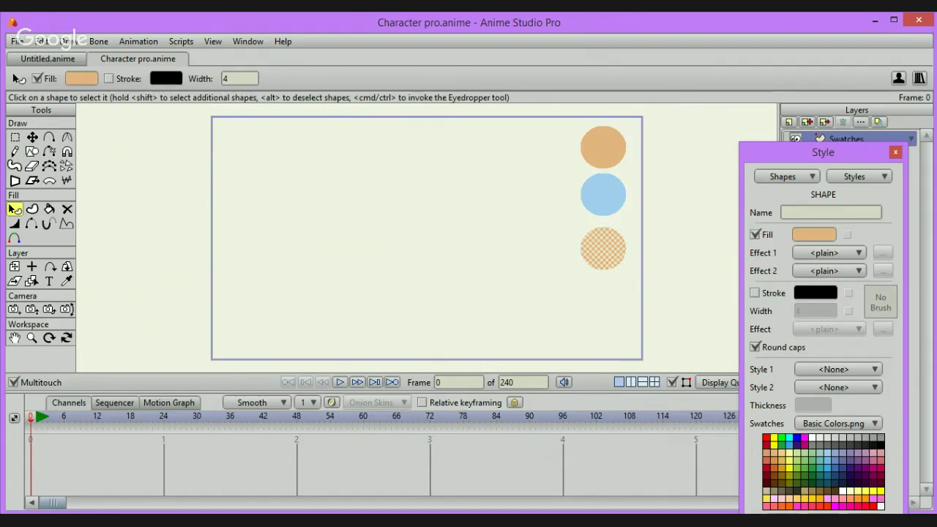
{"action": "left_click_drag", "start_coordinate": [823, 153], "coordinate": [758, 80]}
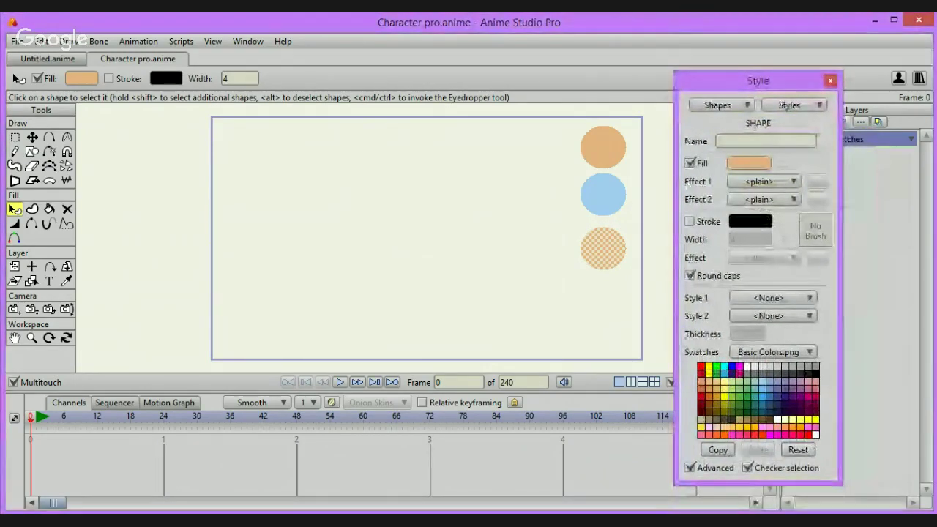
{"action": "left_click", "coordinate": [780, 366]}
{"action": "left_click", "coordinate": [667, 346]}
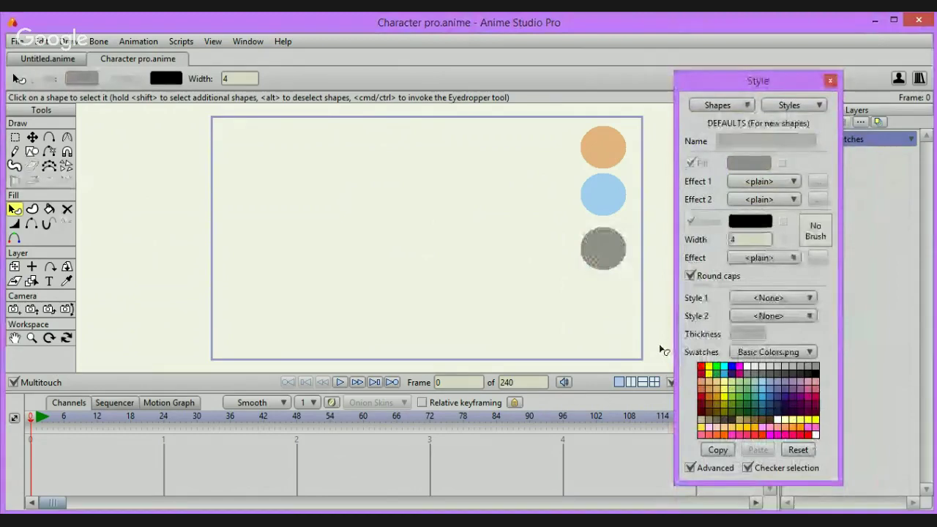
{"action": "left_click", "coordinate": [606, 245]}
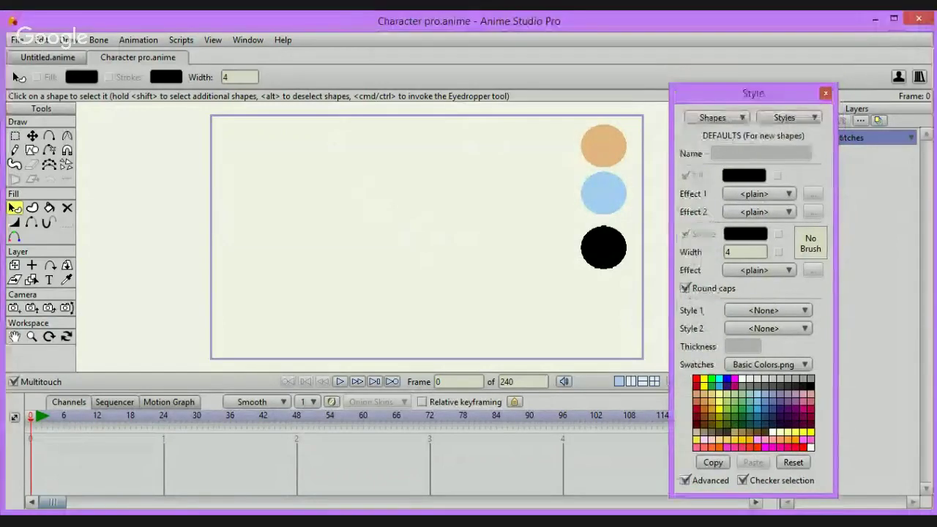
Move the Style window clear of the layer list and add a vector layer named Head above Swatches
{"action": "left_click_drag", "start_coordinate": [757, 80], "coordinate": [822, 224]}
{"action": "left_click", "coordinate": [788, 121]}
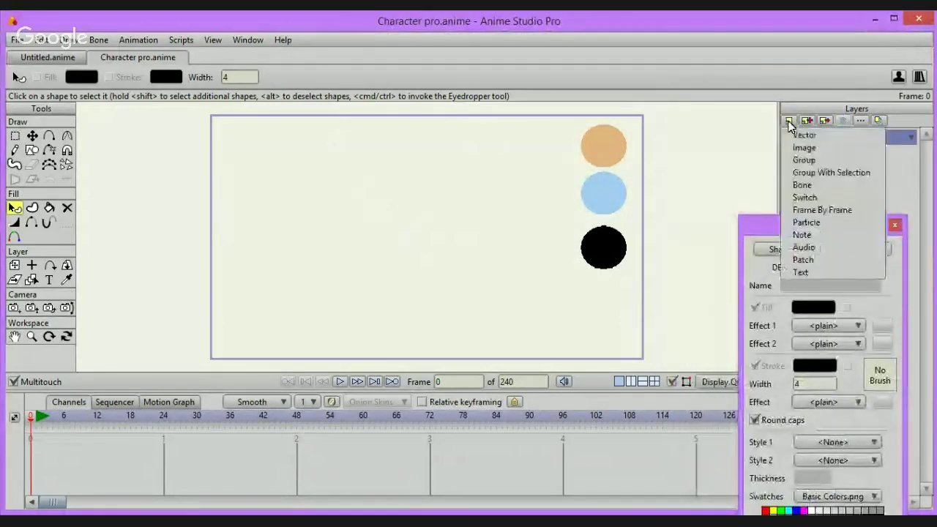
{"action": "left_click", "coordinate": [812, 134]}
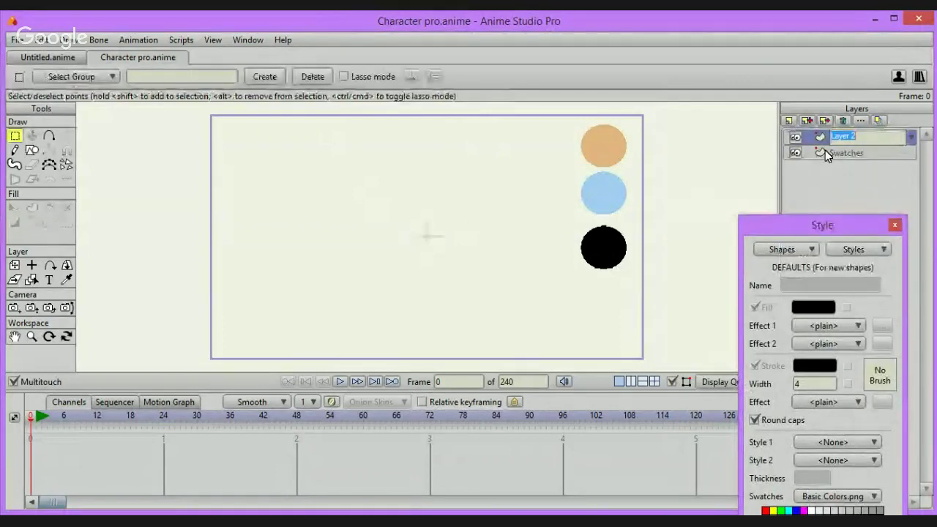
{"action": "key", "text": "BackSpace"}
{"action": "type", "text": "Head"}
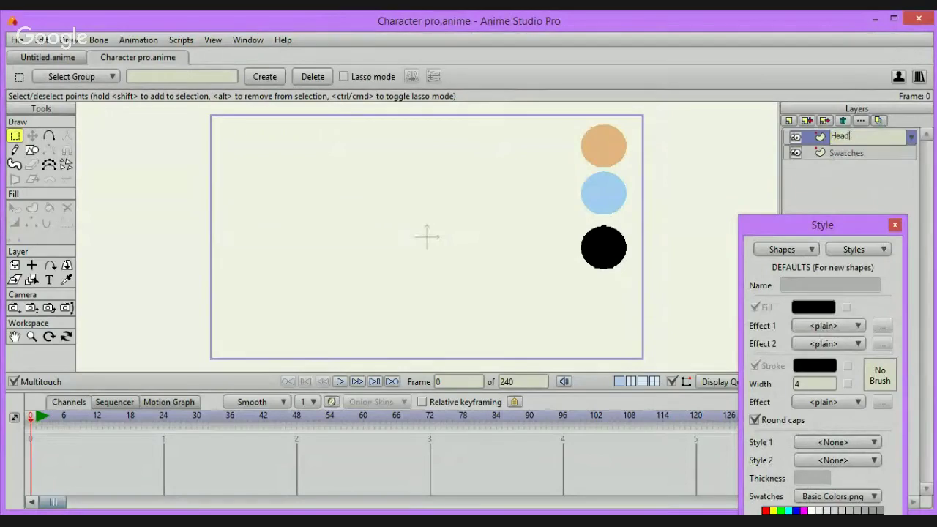
{"action": "key", "text": "Return"}
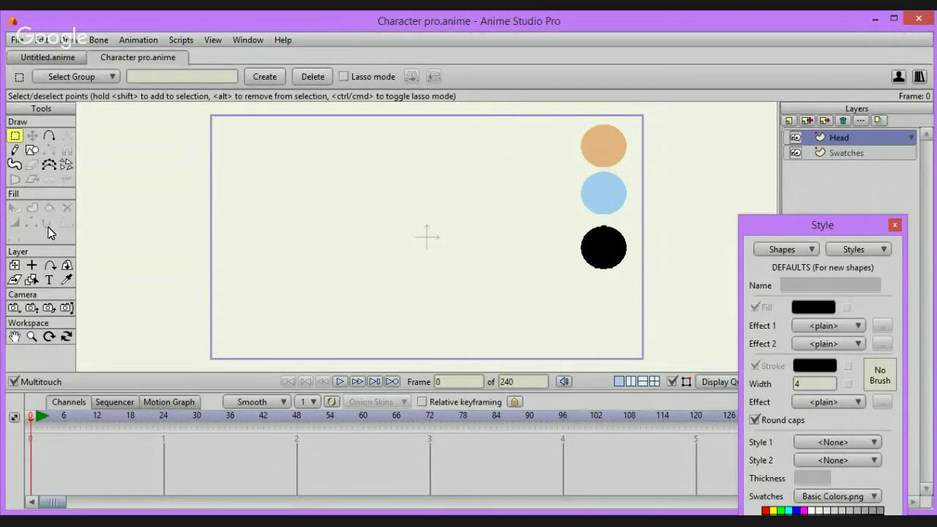
Sample the tan swatch's colour and draw a large circle without stroke near the frame's centre on the Head layer
{"action": "left_click", "coordinate": [66, 280]}
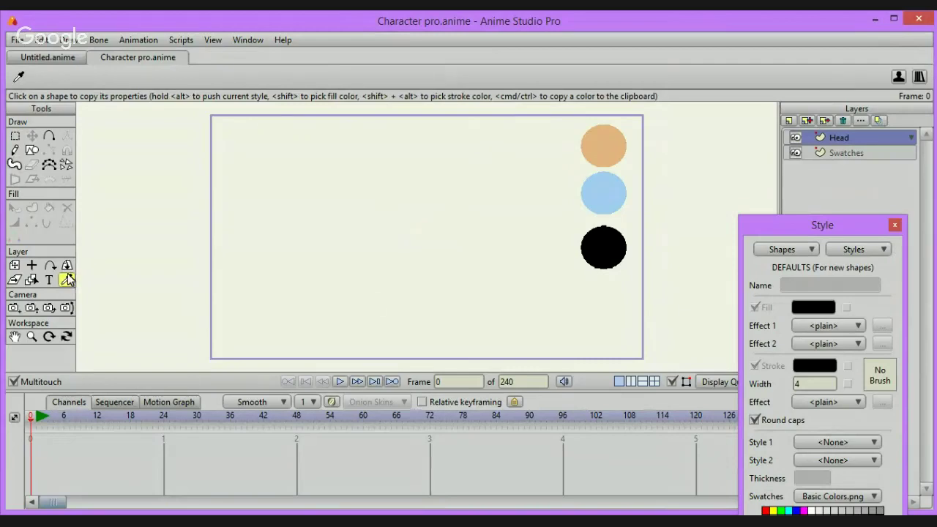
{"action": "left_click", "coordinate": [596, 148]}
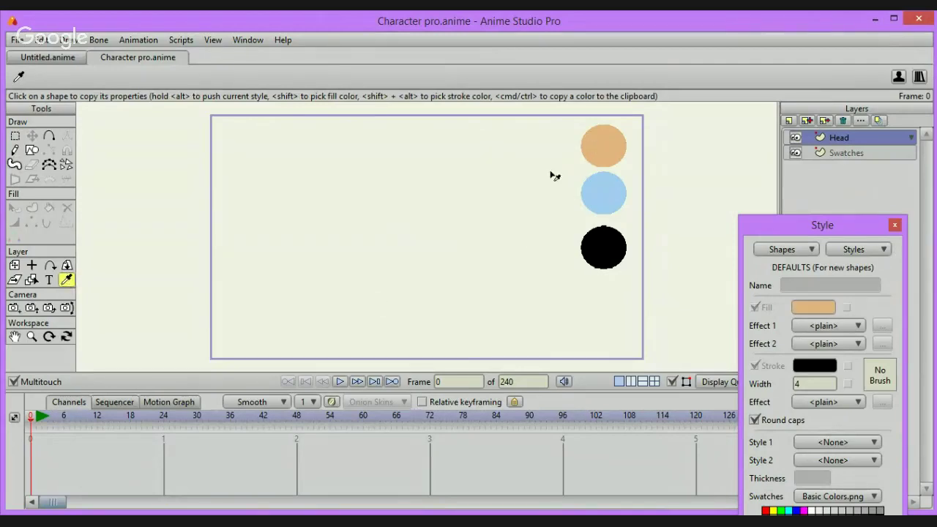
{"action": "left_click", "coordinate": [30, 151]}
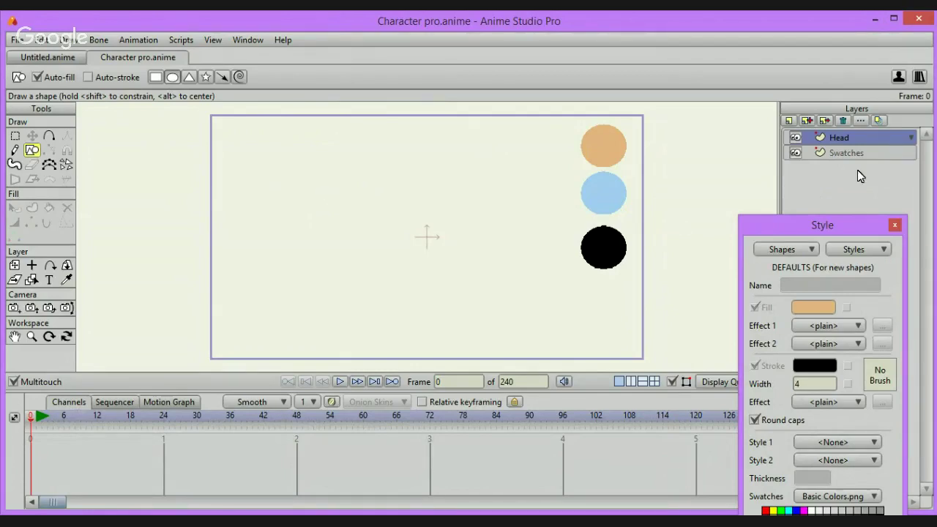
{"action": "left_click", "coordinate": [795, 153]}
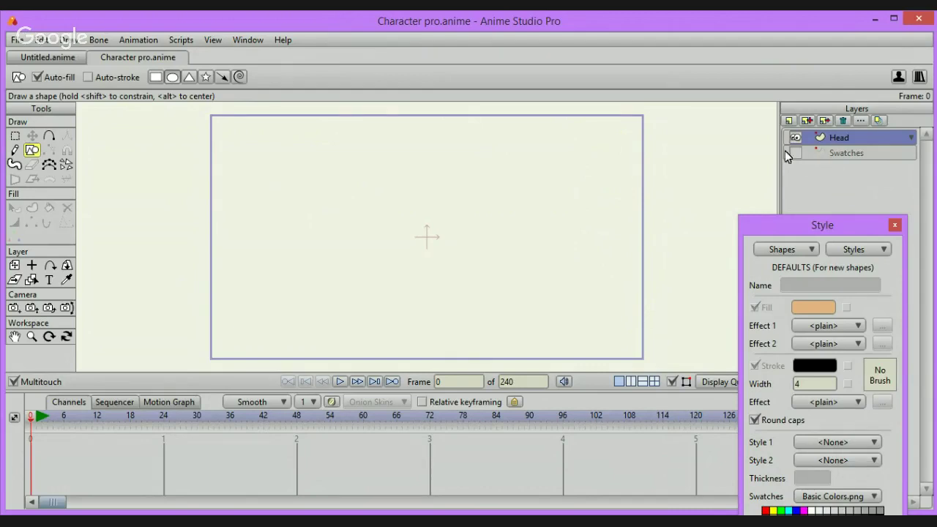
{"action": "left_click", "coordinate": [795, 152]}
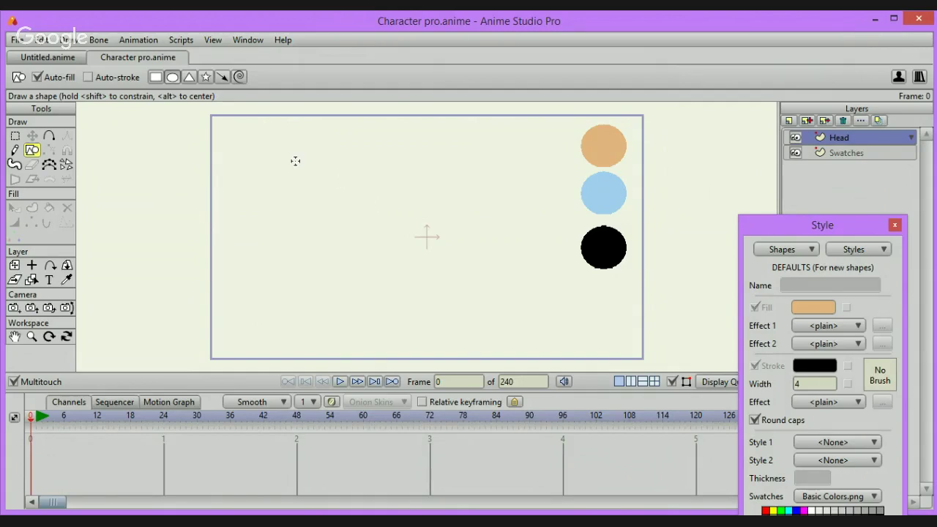
{"action": "left_click_drag", "start_coordinate": [296, 159], "coordinate": [475, 277]}
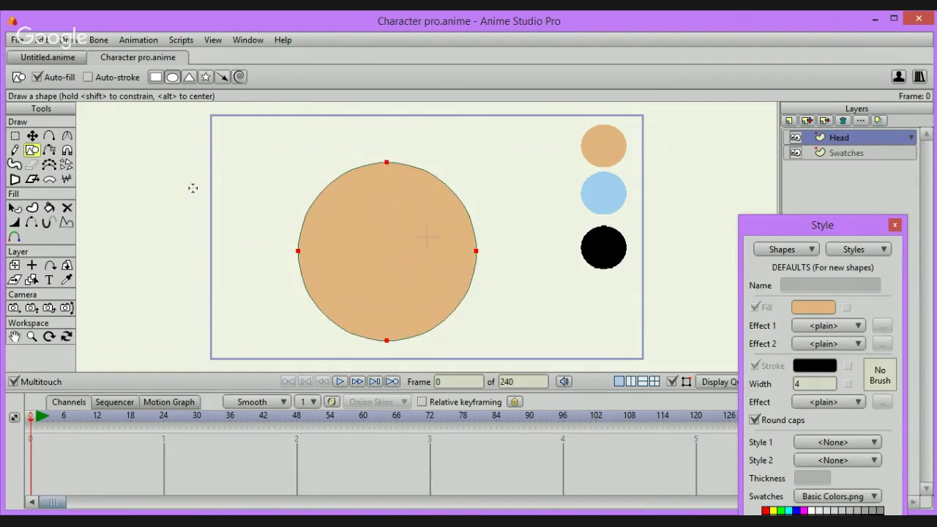
Centre the head circle on the origin by setting its position to X 0, Y 0
{"action": "left_click", "coordinate": [32, 135]}
{"action": "left_click_drag", "start_coordinate": [122, 183], "coordinate": [145, 174]}
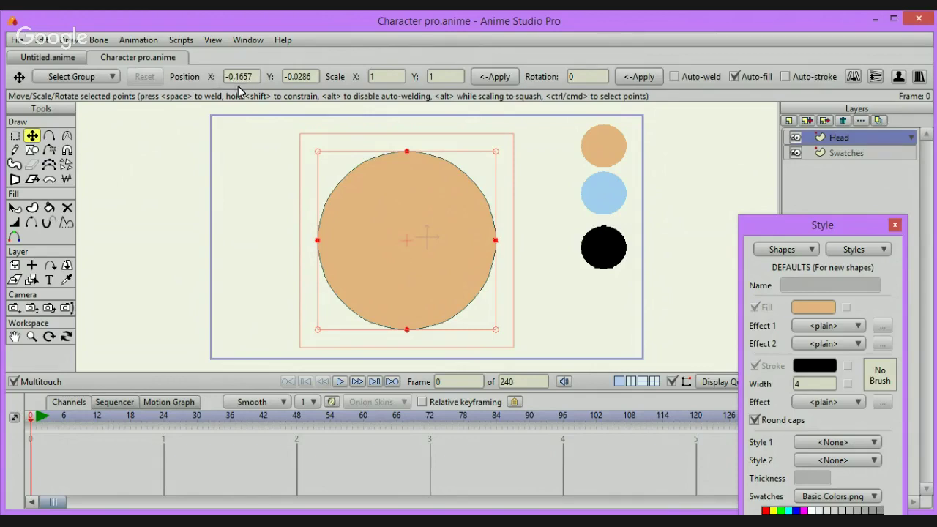
{"action": "left_click", "coordinate": [257, 77]}
{"action": "left_click_drag", "start_coordinate": [258, 77], "coordinate": [224, 76]}
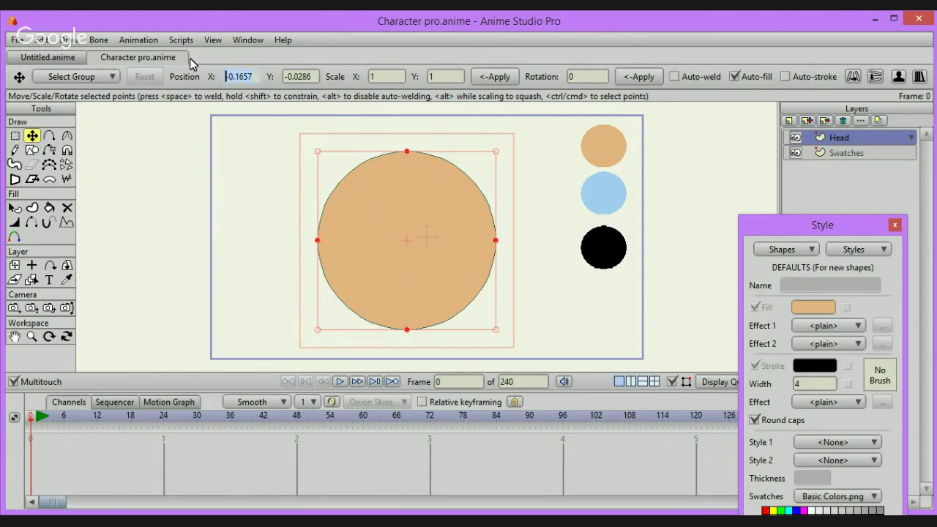
{"action": "type", "text": "0"}
{"action": "key", "text": "Tab"}
{"action": "type", "text": "0"}
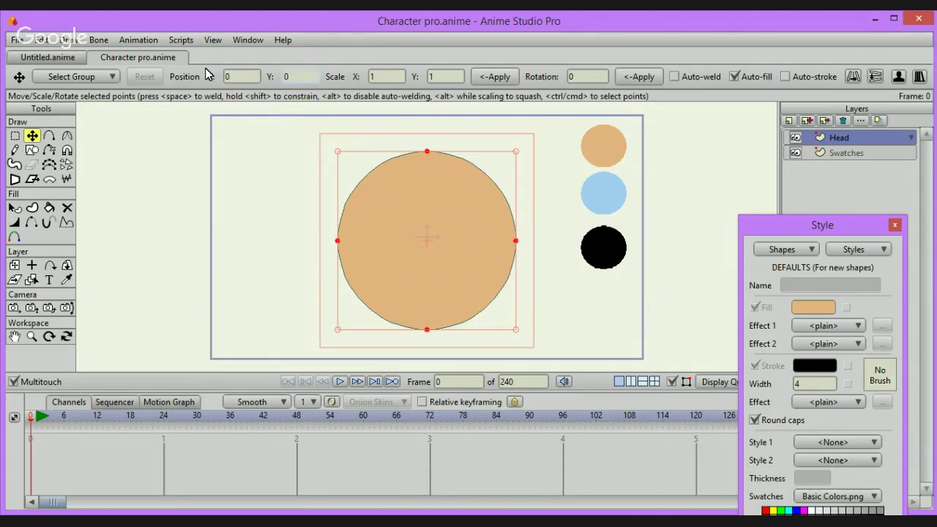
{"action": "key", "text": "Return"}
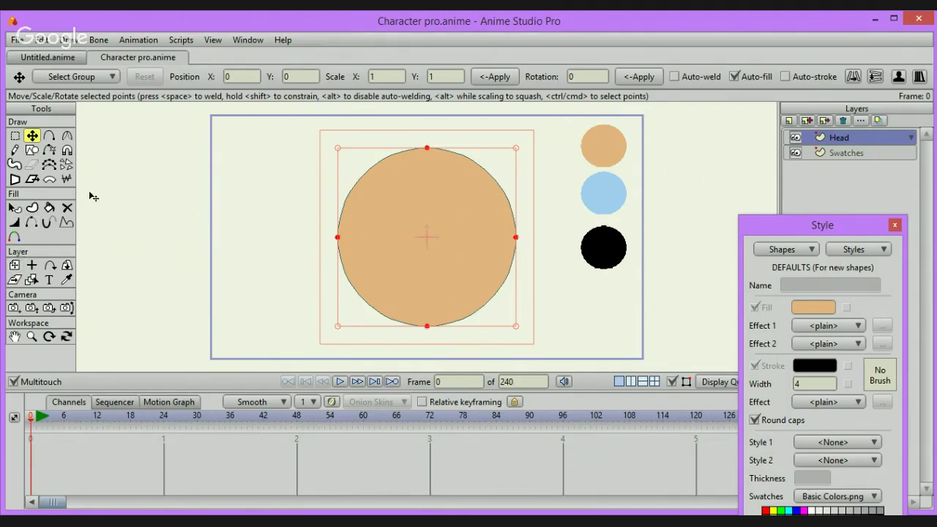
Raise the head circle's bottom point slightly and reselect all the circle's points for transforming
{"action": "left_click", "coordinate": [519, 331]}
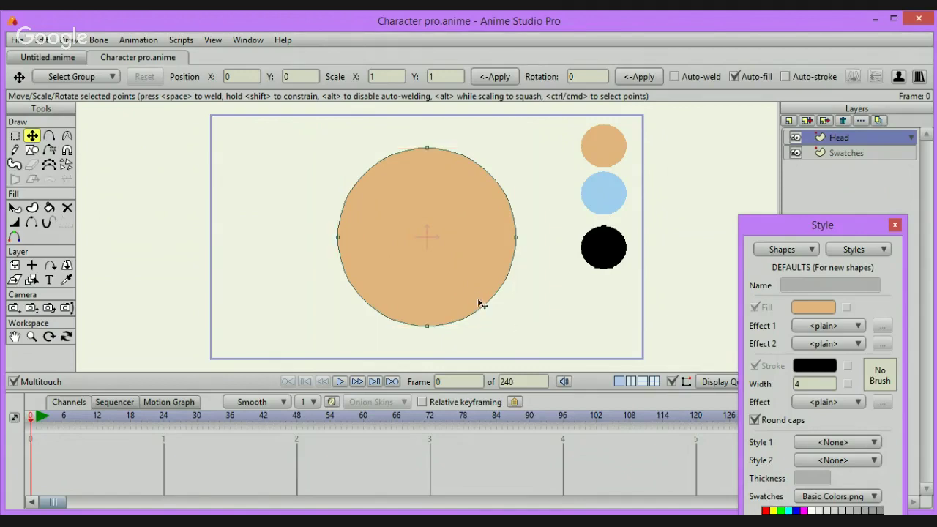
{"action": "left_click_drag", "start_coordinate": [484, 308], "coordinate": [492, 310]}
{"action": "left_click", "coordinate": [491, 310]}
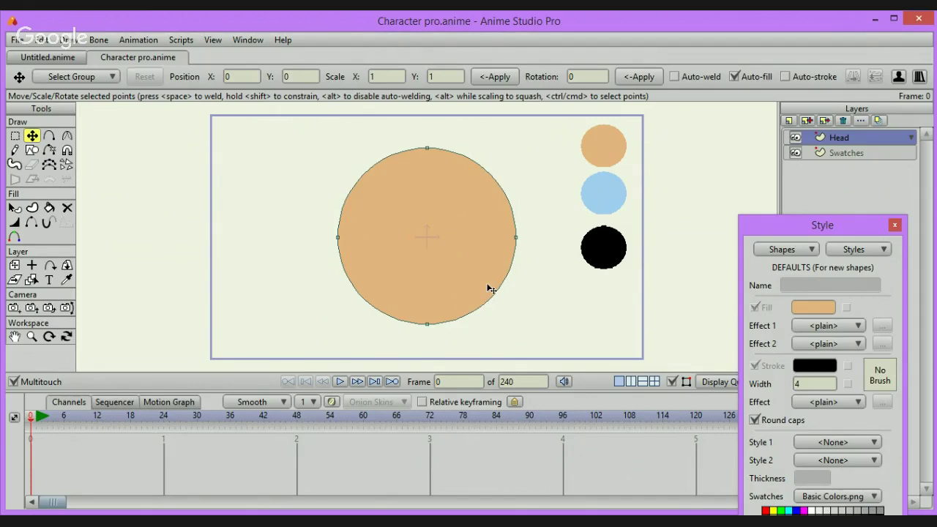
{"action": "key", "text": "ctrl+z"}
{"action": "left_click", "coordinate": [14, 136]}
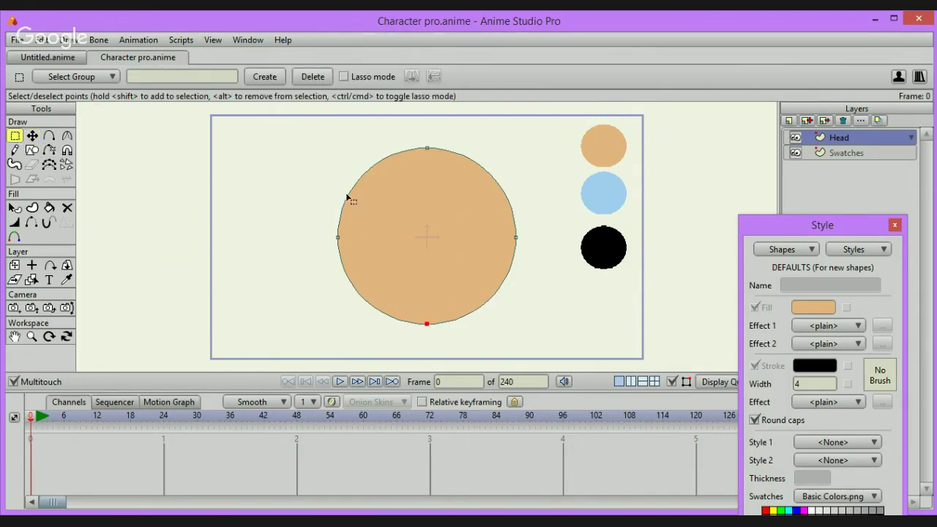
{"action": "key", "text": "ctrl+a"}
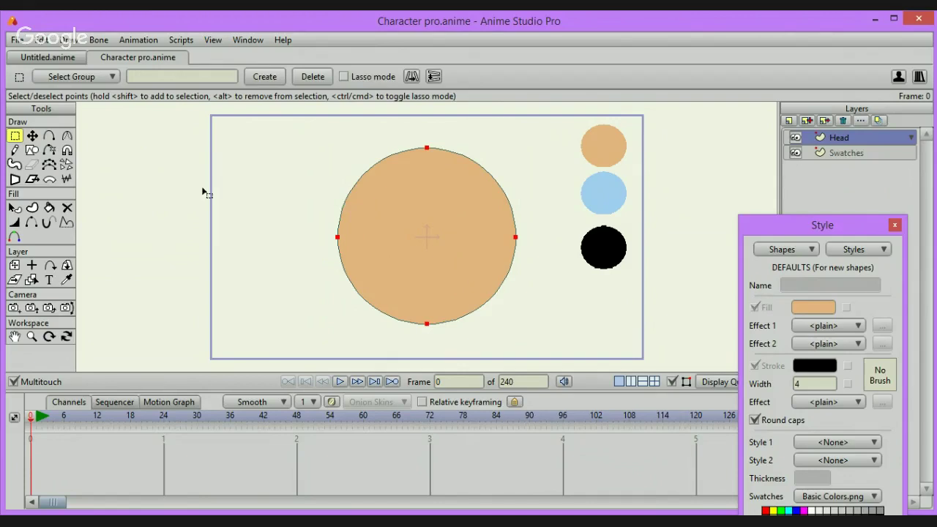
{"action": "left_click", "coordinate": [32, 137]}
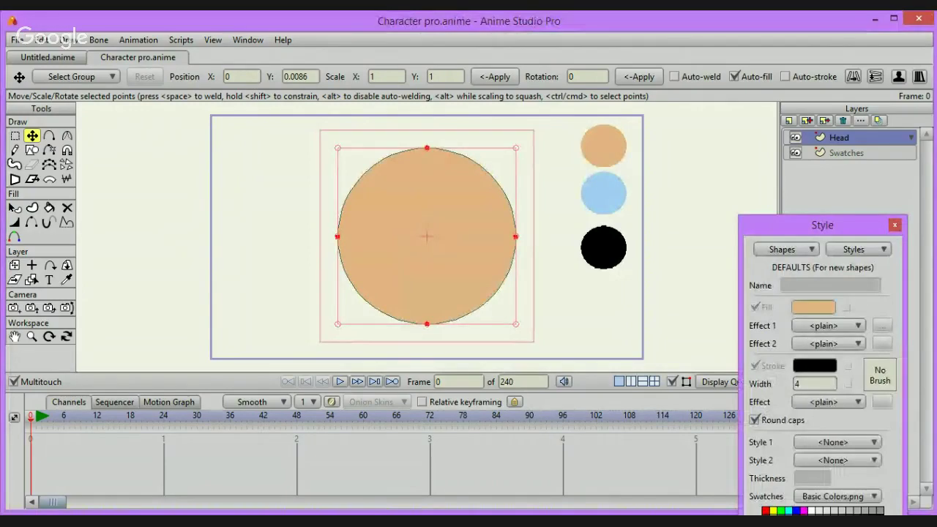
Sample the black swatch's colour and add a vector layer named Eyes above Head
{"action": "left_click", "coordinate": [66, 279]}
{"action": "left_click", "coordinate": [609, 251]}
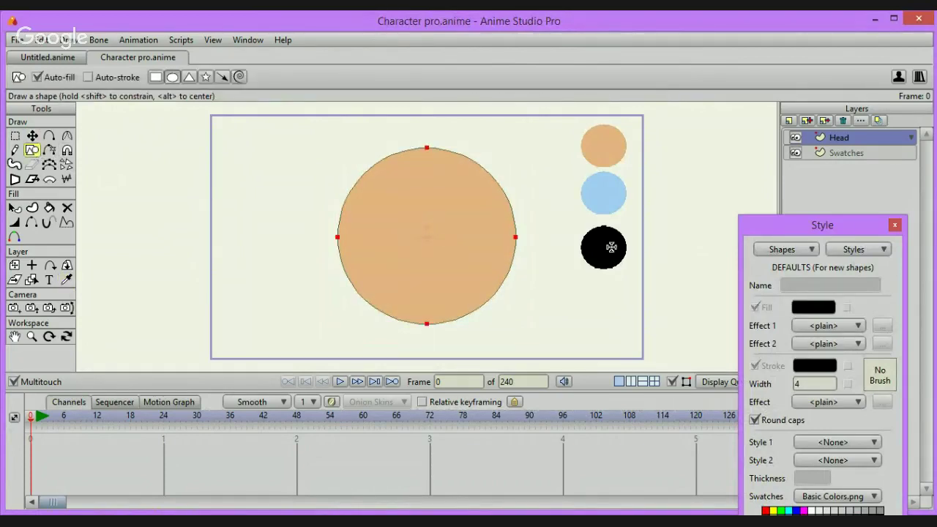
{"action": "left_click", "coordinate": [789, 124]}
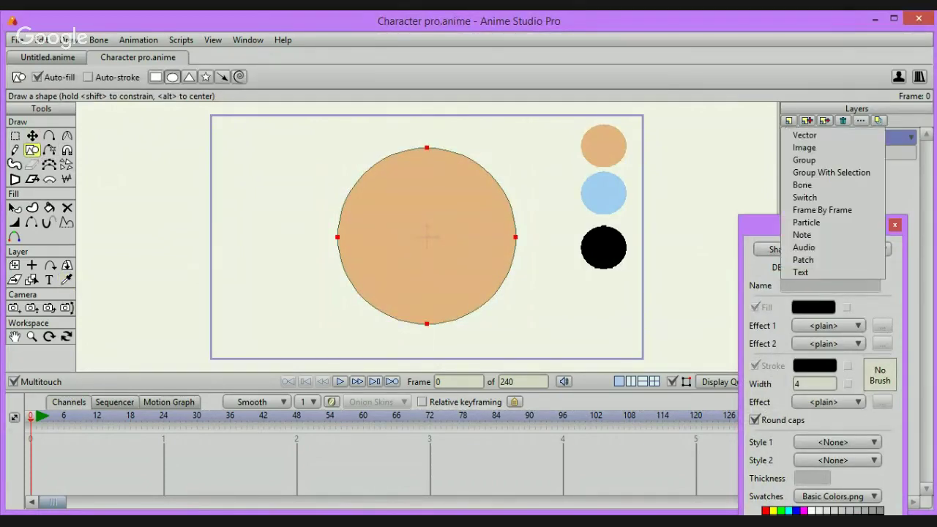
{"action": "left_click", "coordinate": [796, 131]}
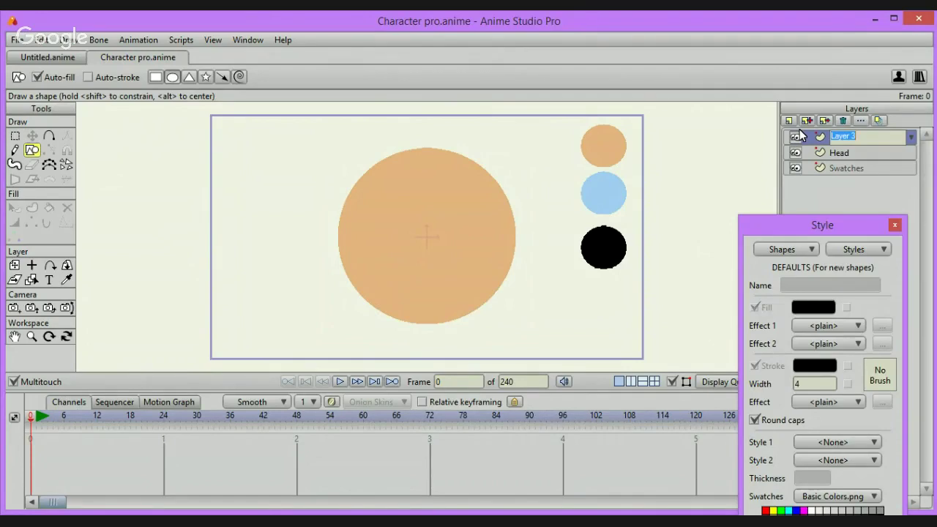
{"action": "type", "text": "Eyes"}
{"action": "key", "text": "Return"}
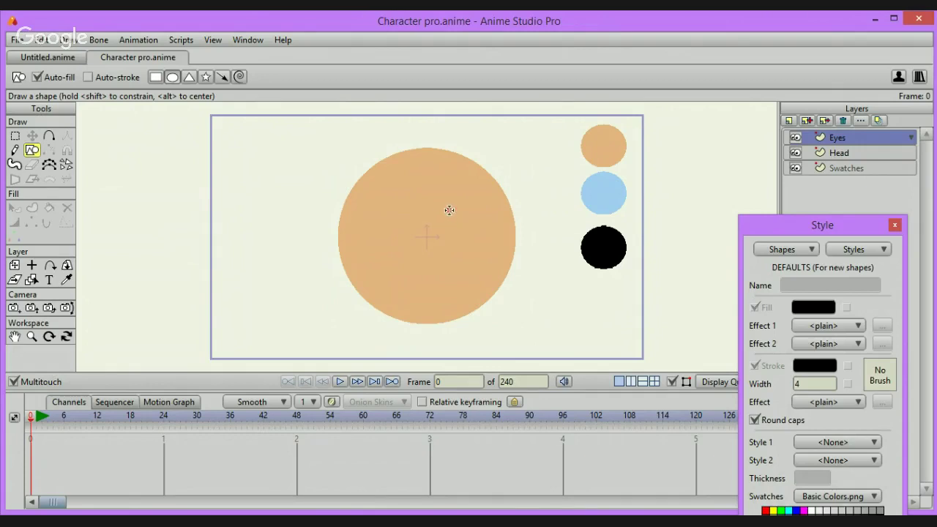
Draw a small black eye circle on the head's right half, shrink it and place it at about X 0.42, Y 0.06
{"action": "left_click_drag", "start_coordinate": [447, 209], "coordinate": [481, 240]}
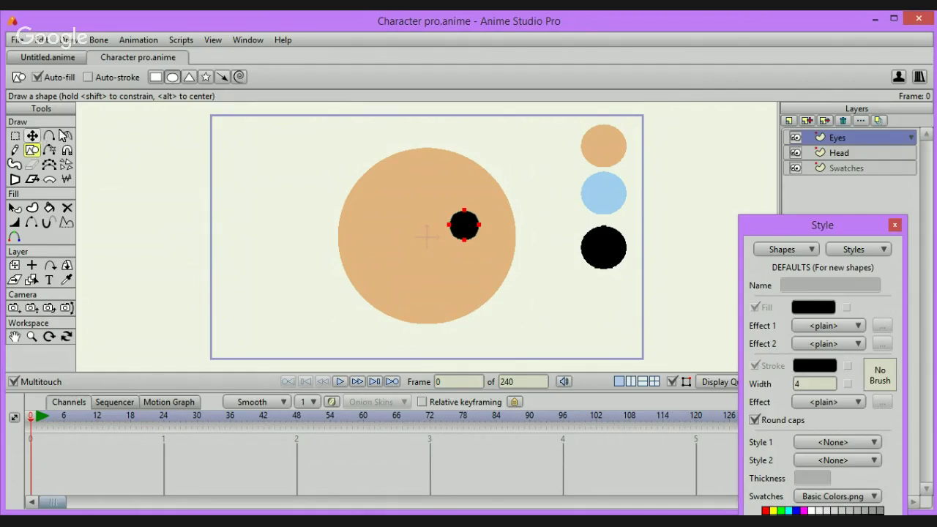
{"action": "key", "text": "t"}
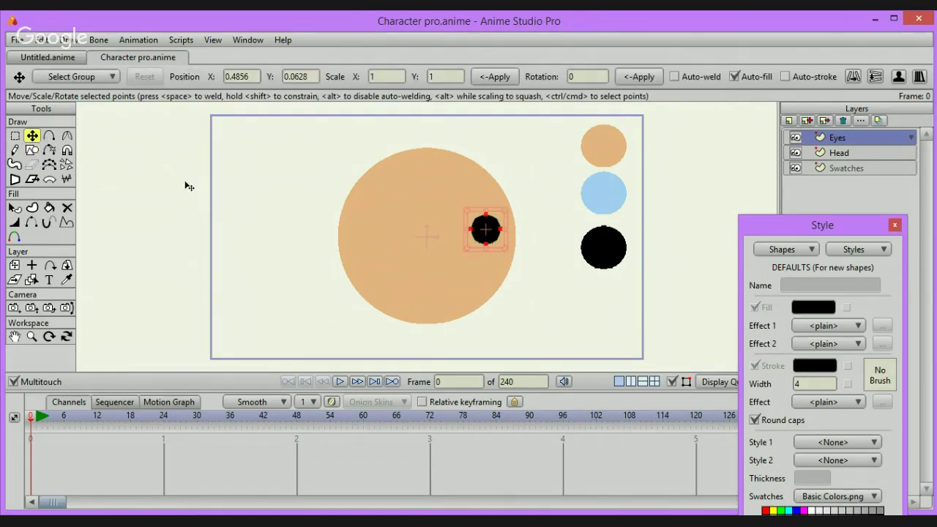
{"action": "key", "text": "Right"}
{"action": "key", "text": "Right"}
{"action": "key", "text": "Right"}
{"action": "key", "text": "Right"}
{"action": "key", "text": "Right"}
{"action": "key", "text": "Right"}
{"action": "key", "text": "Down"}
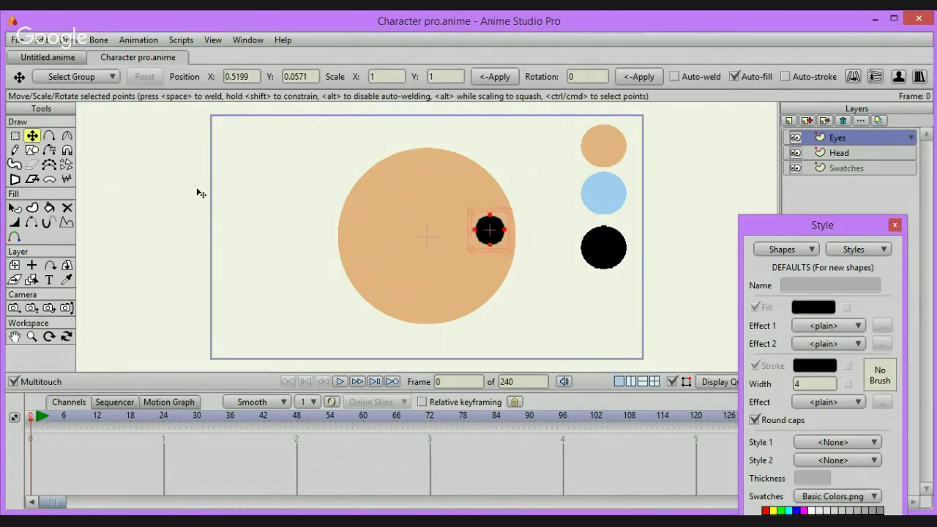
{"action": "left_click_drag", "start_coordinate": [507, 218], "coordinate": [502, 218]}
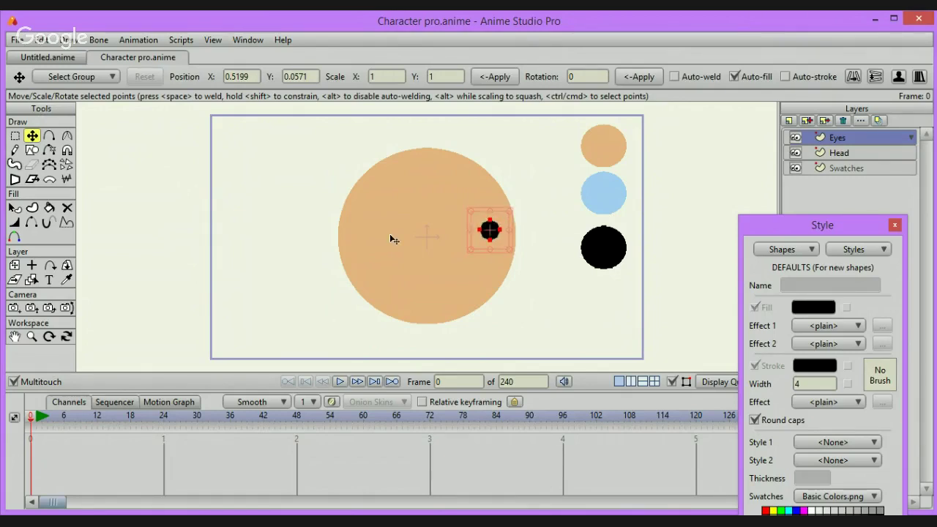
{"action": "mouse_move", "coordinate": [566, 325]}
{"action": "left_mouse_down"}
{"action": "mouse_move", "coordinate": [550, 324]}
{"action": "mouse_move", "coordinate": [562, 328]}
{"action": "left_mouse_up"}
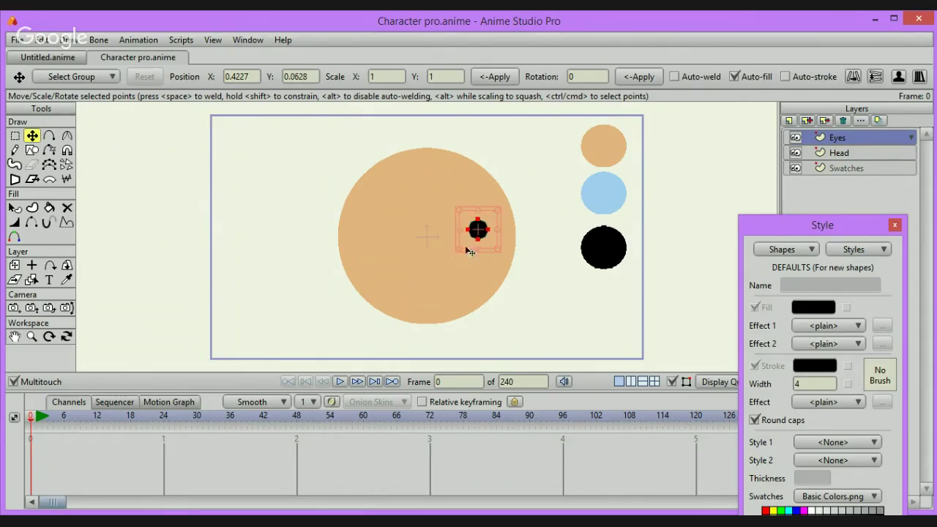
Paste a copy of the eye and place it on the head's left half at about X -0.34, Y 0.06
{"action": "left_click", "coordinate": [674, 304]}
{"action": "key", "text": "ctrl+c"}
{"action": "key", "text": "ctrl+v"}
{"action": "left_click_drag", "start_coordinate": [674, 306], "coordinate": [581, 323]}
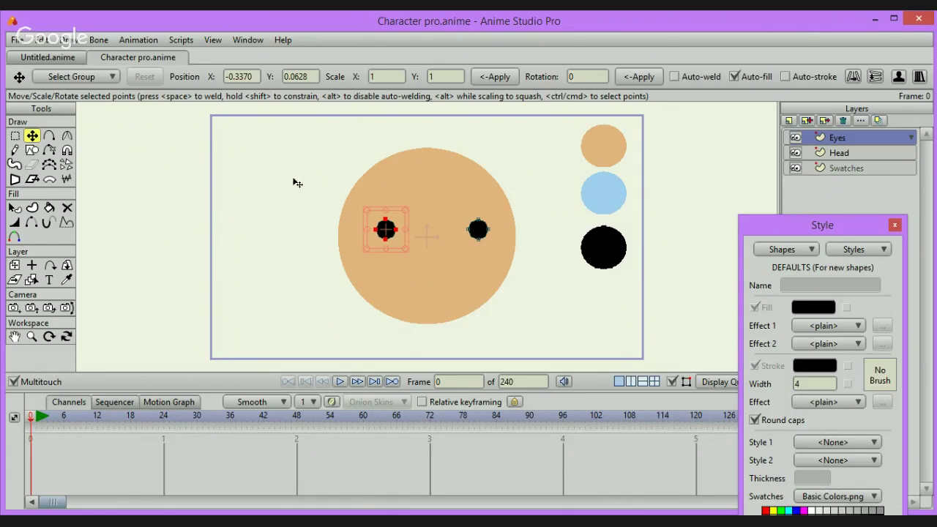
Draw a white highlight on the left eye at about X -0.30, Y 0.11 and paste a copy onto the right eye at X 0.45
{"action": "left_click", "coordinate": [32, 150]}
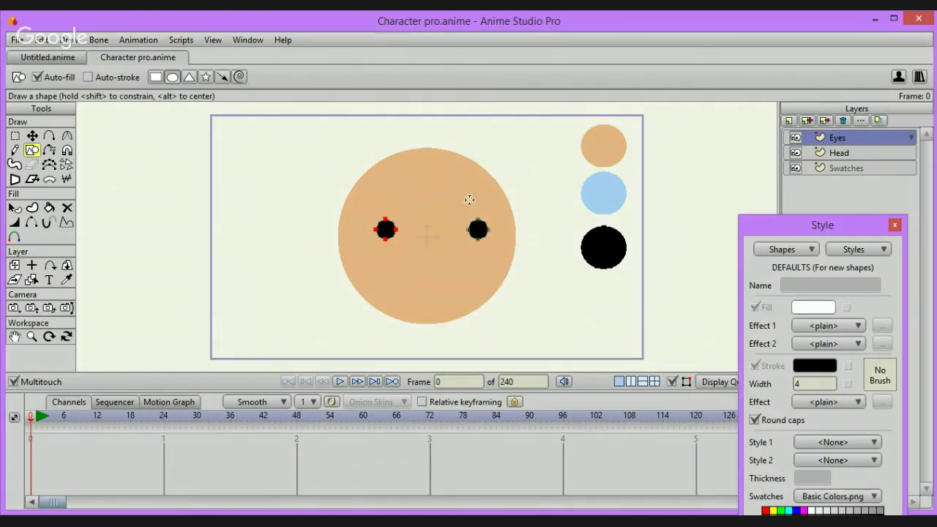
{"action": "scroll", "coordinate": [469, 199], "scroll_direction": "up", "scroll_amount": 5}
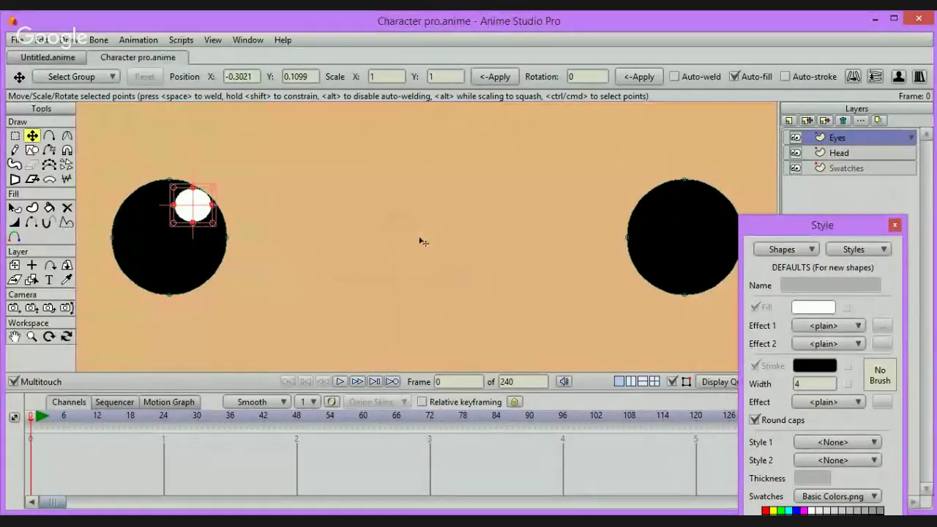
{"action": "key", "text": "ctrl+v"}
{"action": "left_click_drag", "start_coordinate": [417, 291], "coordinate": [513, 278]}
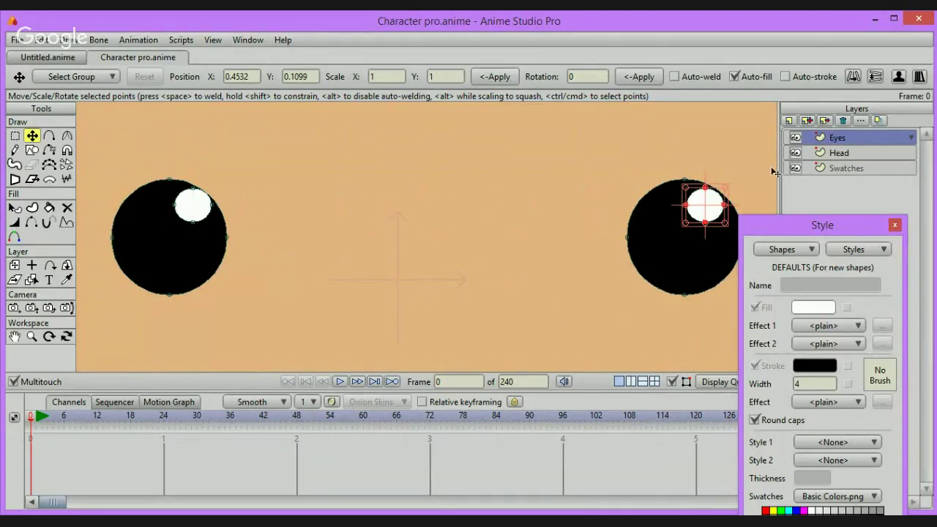
Group the Eyes and Head layers together in a new group layer
{"action": "left_click", "coordinate": [789, 121]}
{"action": "left_click", "coordinate": [899, 200]}
{"action": "left_click", "coordinate": [864, 153], "text": "ctrl"}
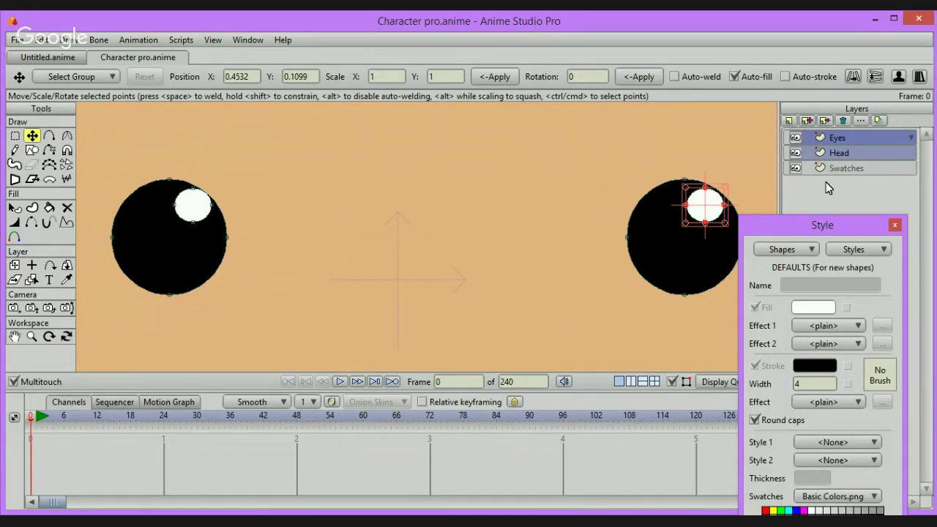
{"action": "left_click", "coordinate": [789, 122]}
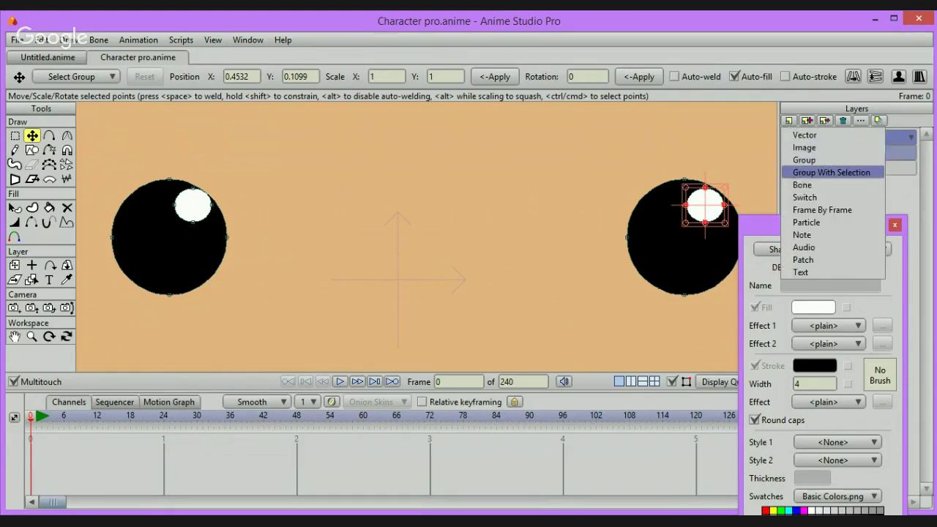
{"action": "left_click", "coordinate": [838, 172]}
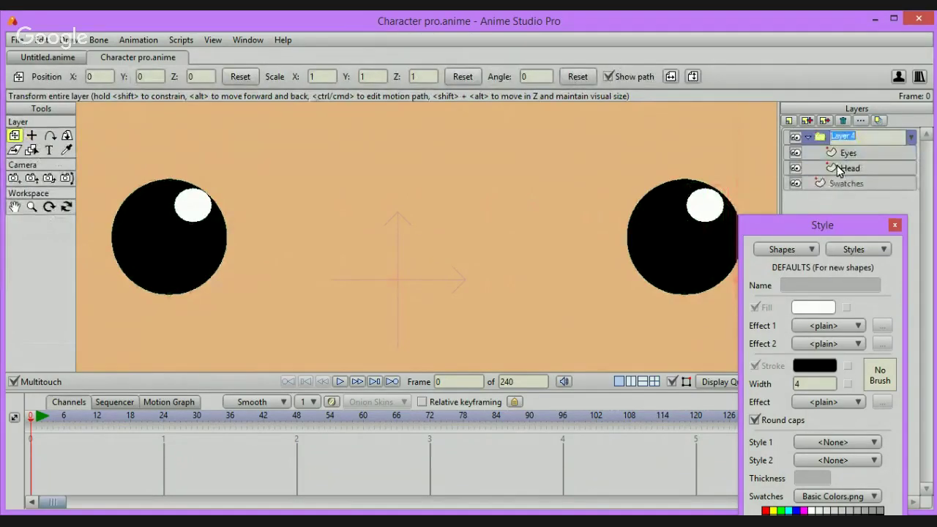
Name the new group layer Head
{"action": "type", "text": "Head"}
{"action": "key", "text": "Return"}
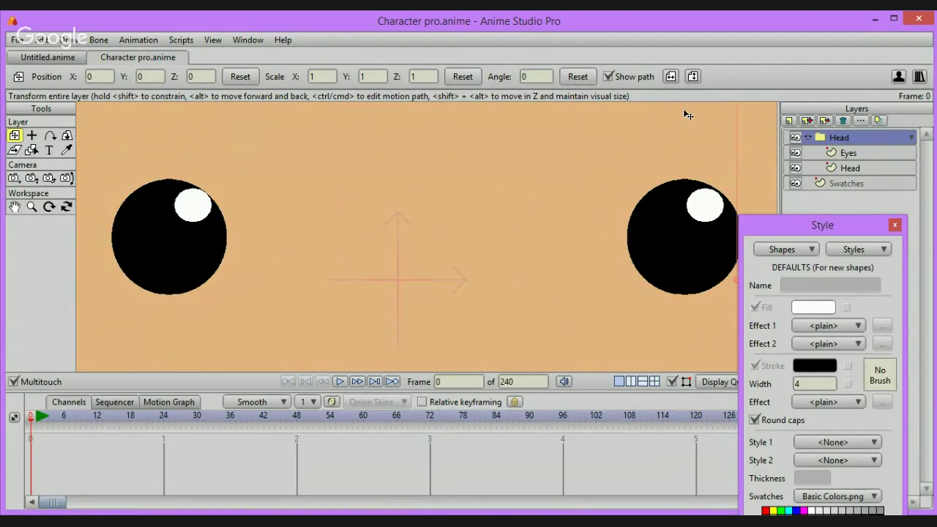
{"action": "scroll", "coordinate": [688, 115], "scroll_direction": "down", "scroll_amount": 5}
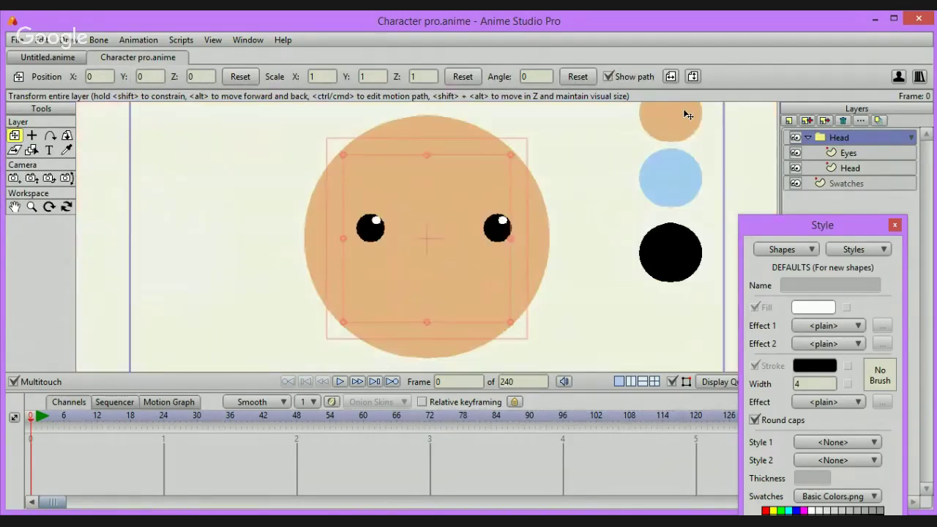
Add a new vector layer named EB above the Eyes layer inside the Head group
{"action": "left_click", "coordinate": [861, 152]}
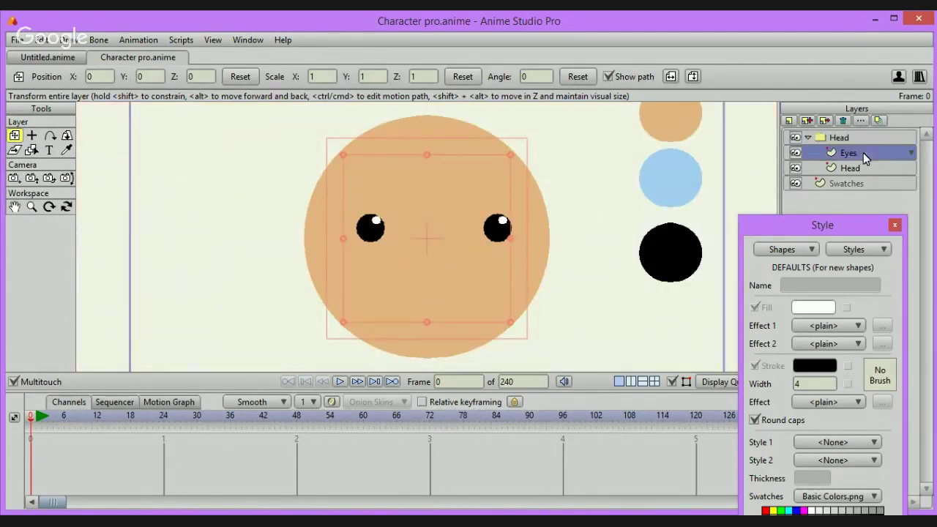
{"action": "left_click", "coordinate": [789, 120]}
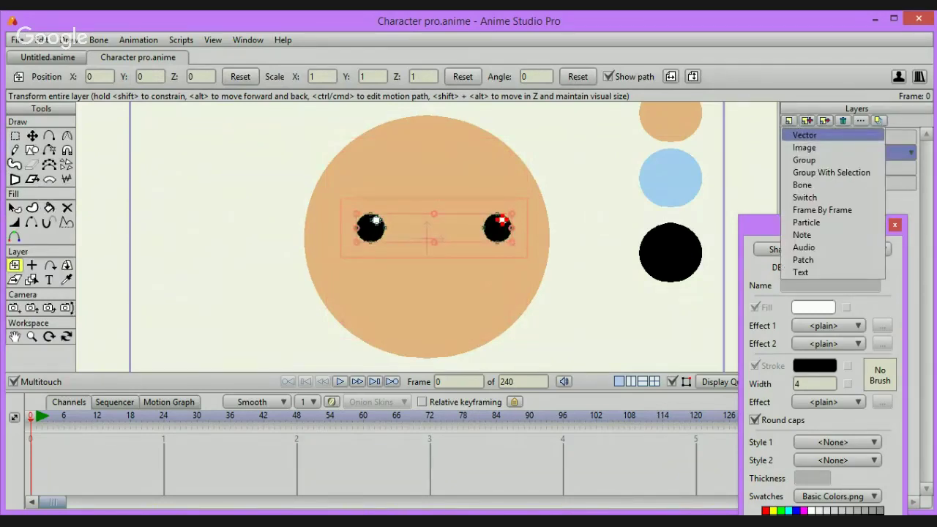
{"action": "left_click", "coordinate": [804, 135]}
{"action": "type", "text": "EB"}
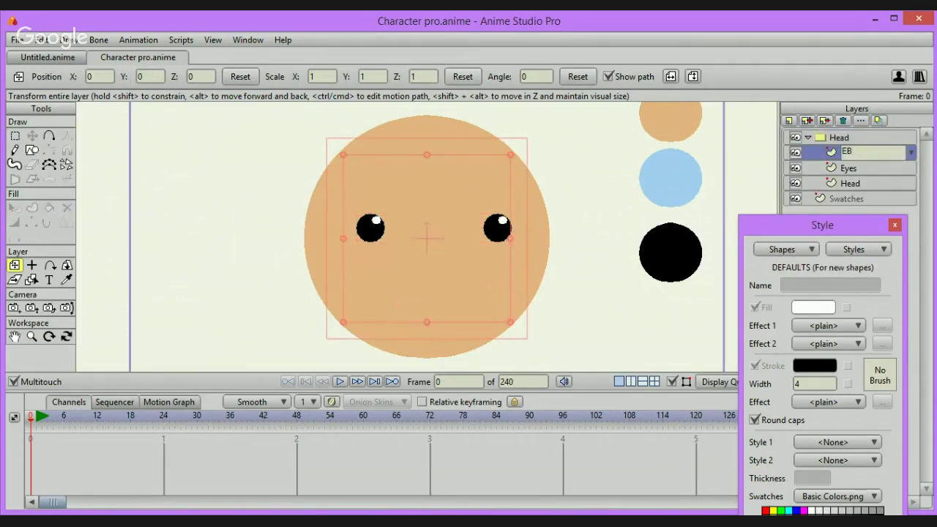
{"action": "key", "text": "Return"}
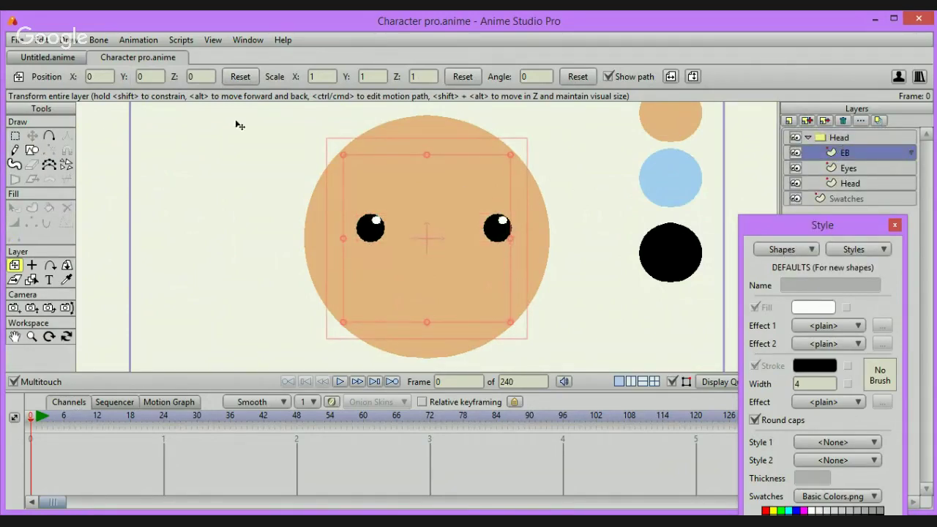
{"action": "left_click", "coordinate": [50, 136]}
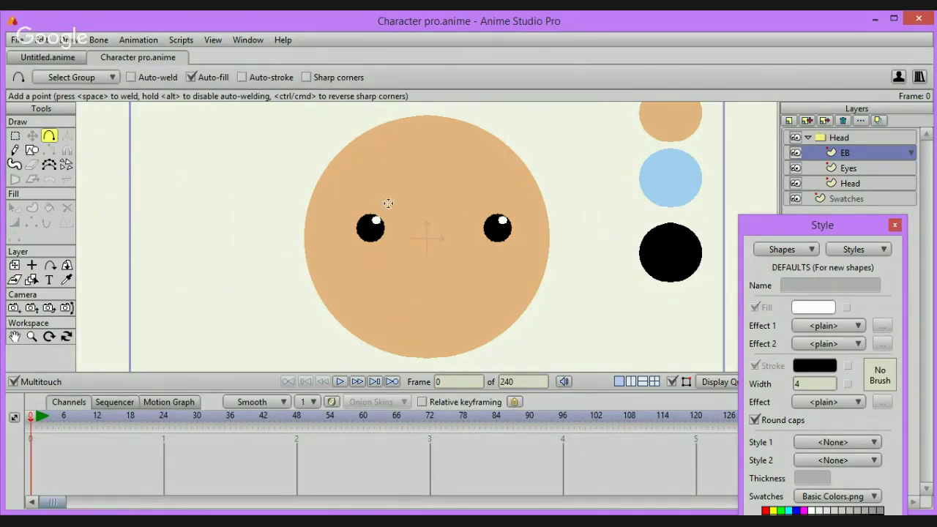
{"action": "left_click_drag", "start_coordinate": [390, 200], "coordinate": [336, 199]}
{"action": "left_click_drag", "start_coordinate": [336, 199], "coordinate": [375, 205]}
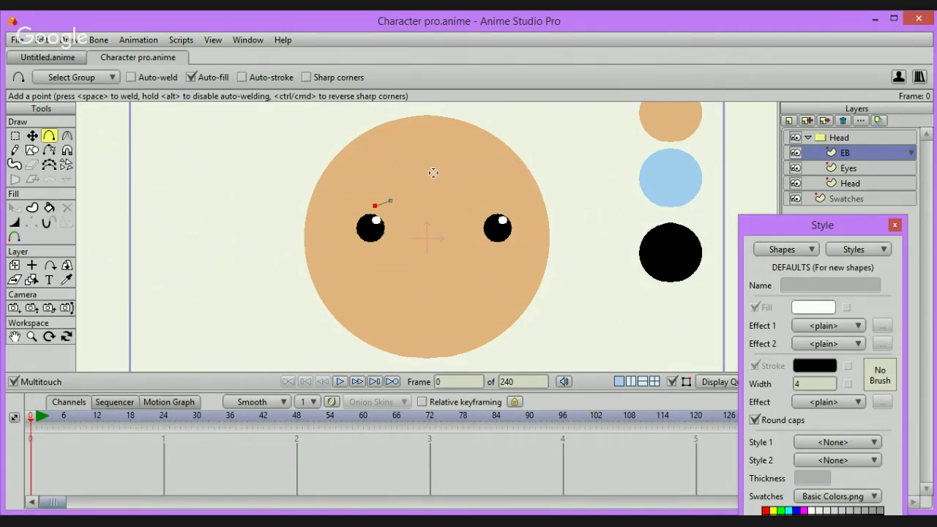
{"action": "key", "text": "ctrl+z"}
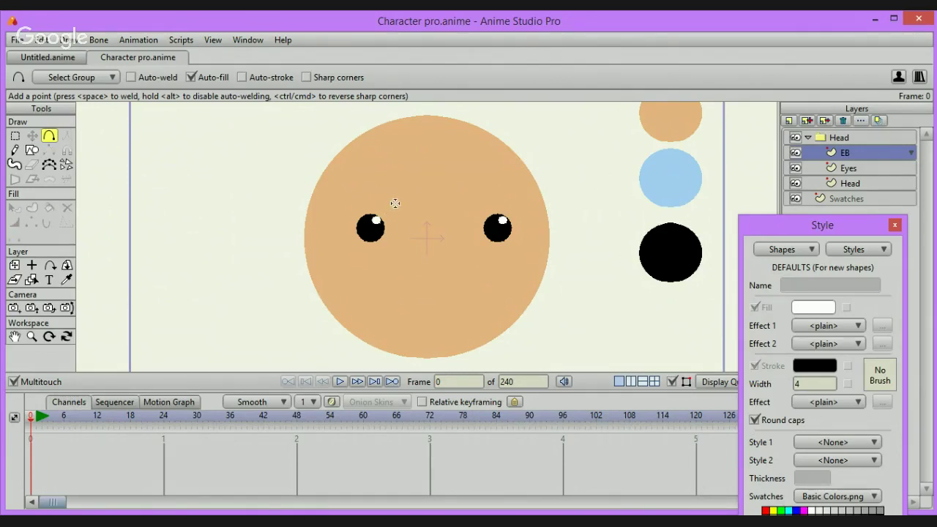
Draw a three-point arched eyebrow curve above the left eye with the Add Point tool and create it as a black stroke-only shape
{"action": "left_click_drag", "start_coordinate": [396, 202], "coordinate": [367, 194]}
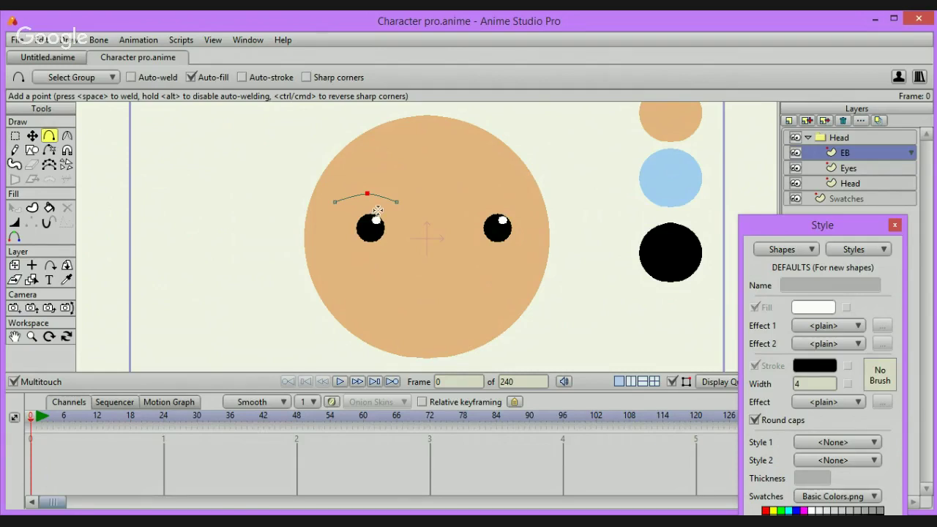
{"action": "key", "text": "ctrl+a"}
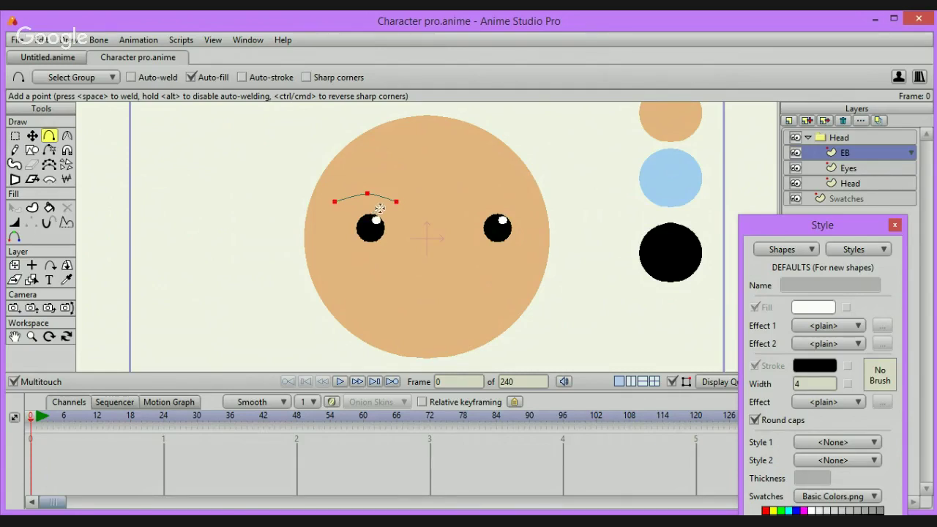
{"action": "key", "text": "u"}
{"action": "key", "text": "space"}
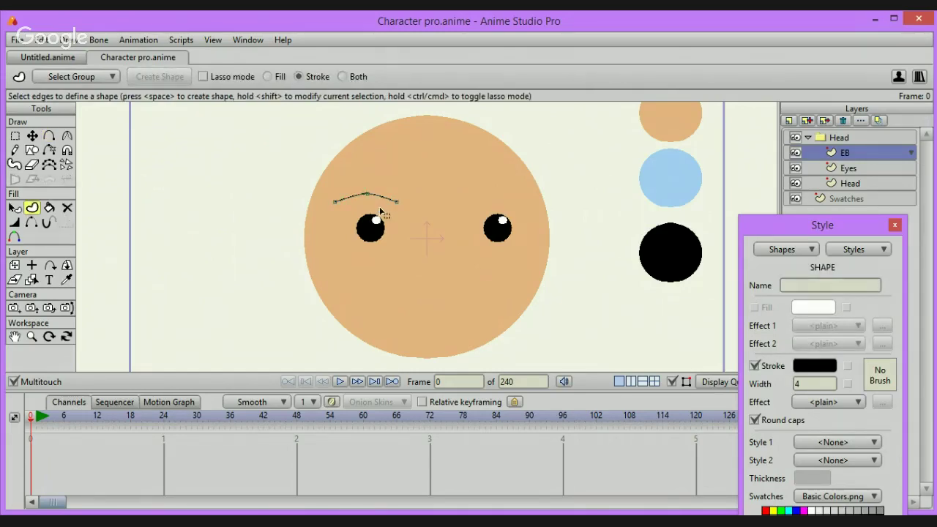
Thicken the left eyebrow's stroke with the Line Width tool and taper it toward its inner end
{"action": "key", "text": "ctrl+a"}
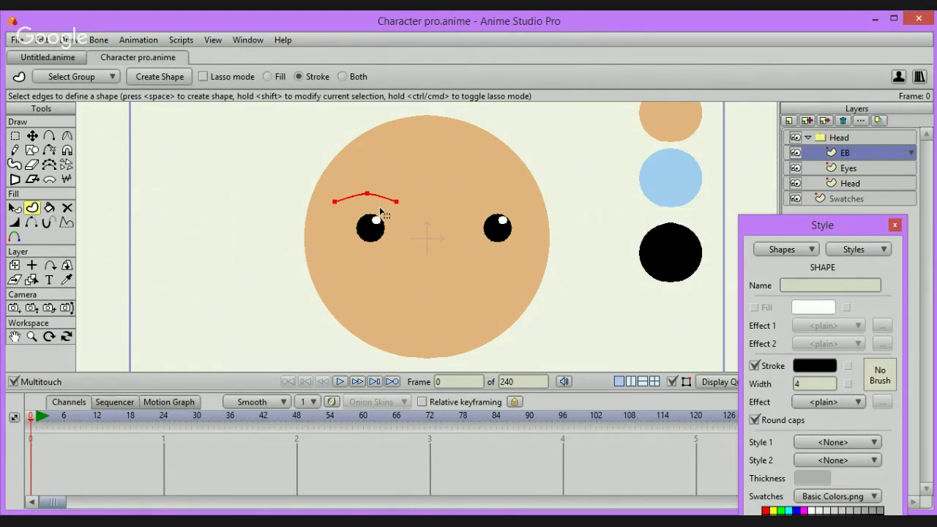
{"action": "left_click", "coordinate": [19, 224]}
{"action": "mouse_move", "coordinate": [313, 227]}
{"action": "left_mouse_down"}
{"action": "mouse_move", "coordinate": [293, 229]}
{"action": "mouse_move", "coordinate": [326, 223]}
{"action": "left_mouse_up"}
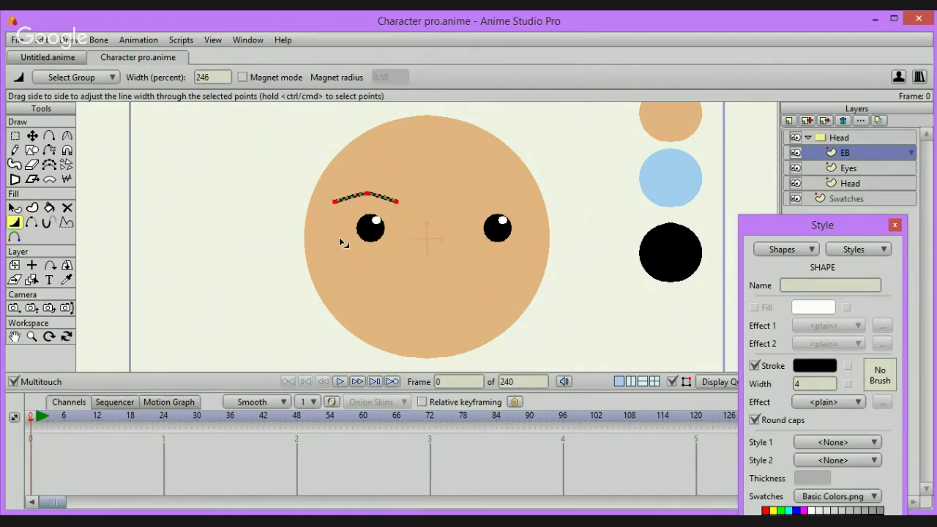
{"action": "left_click", "coordinate": [340, 238]}
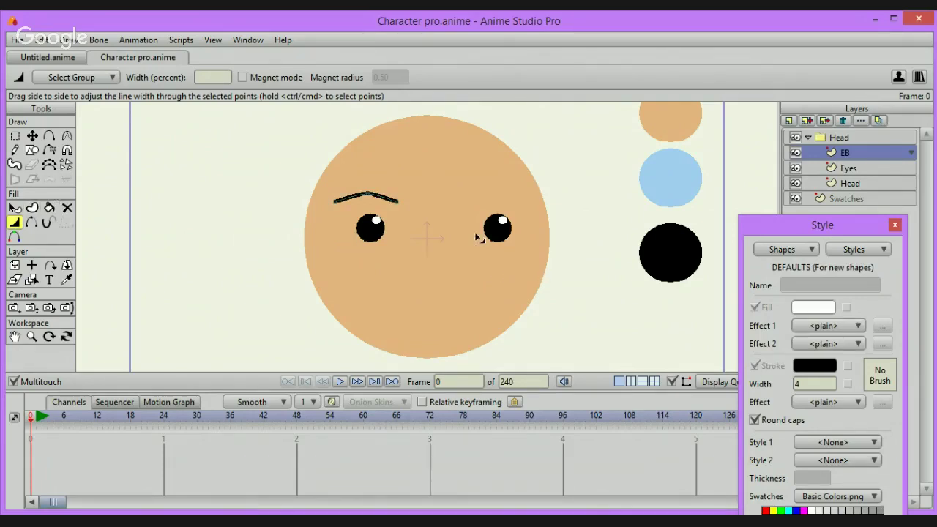
{"action": "left_click", "coordinate": [398, 204]}
{"action": "mouse_move", "coordinate": [398, 204]}
{"action": "left_mouse_down"}
{"action": "mouse_move", "coordinate": [378, 218]}
{"action": "mouse_move", "coordinate": [342, 204]}
{"action": "mouse_move", "coordinate": [363, 211]}
{"action": "mouse_move", "coordinate": [371, 195]}
{"action": "mouse_move", "coordinate": [404, 209]}
{"action": "left_mouse_up"}
Paste a horizontally flipped copy of the eyebrow and place it above the right eye at about X 0.43, Y 0.24
{"action": "key", "text": "ctrl+a"}
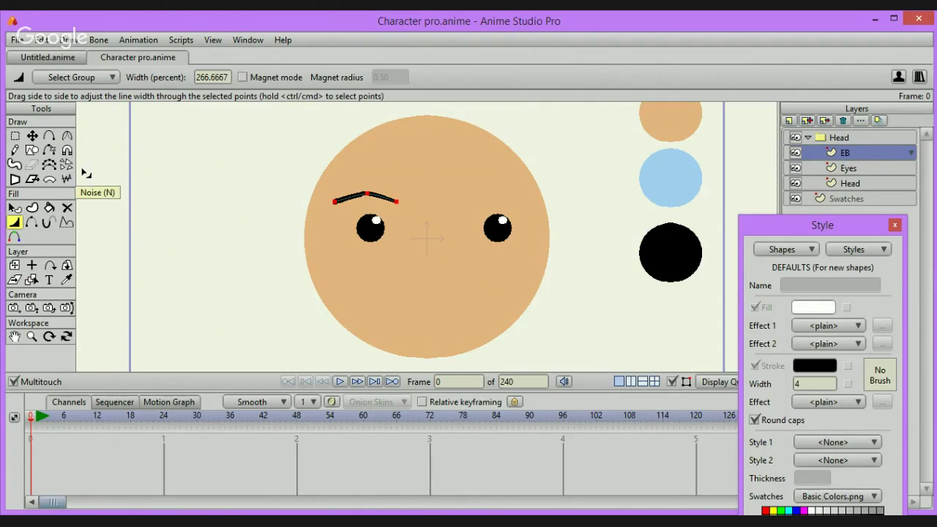
{"action": "key", "text": "t"}
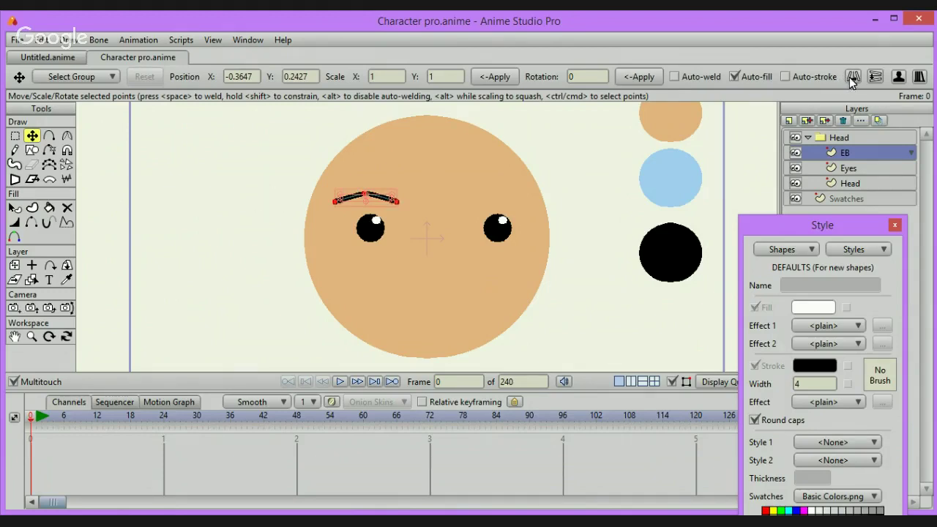
{"action": "left_click", "coordinate": [258, 255]}
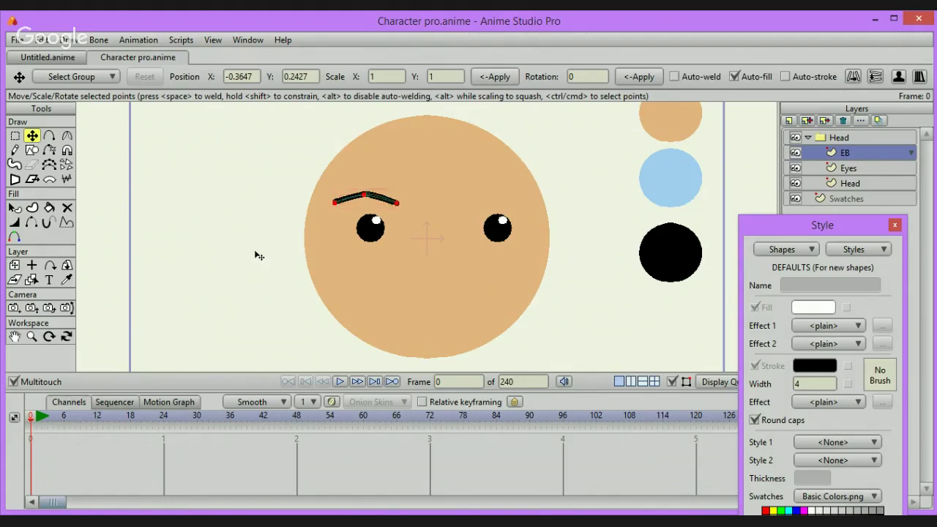
{"action": "left_click_drag", "start_coordinate": [257, 255], "coordinate": [393, 239]}
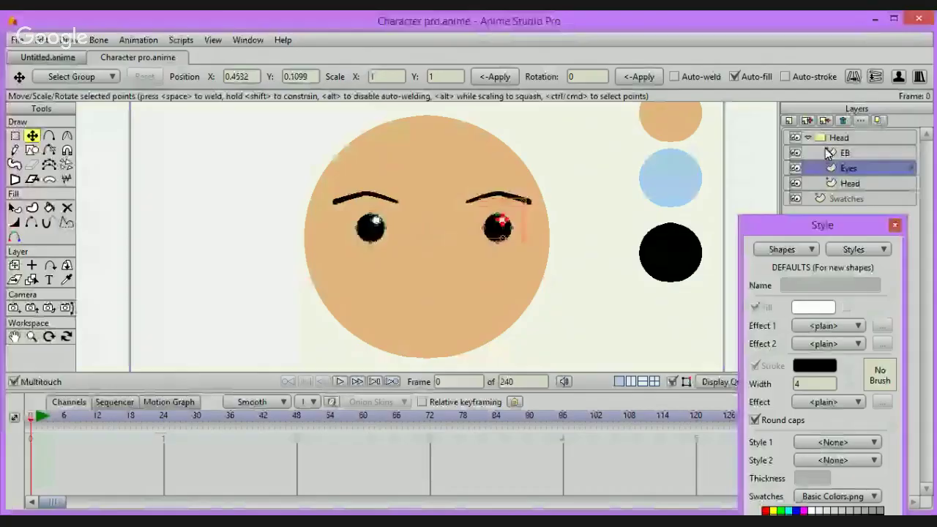
{"action": "left_click", "coordinate": [827, 152], "text": "ctrl"}
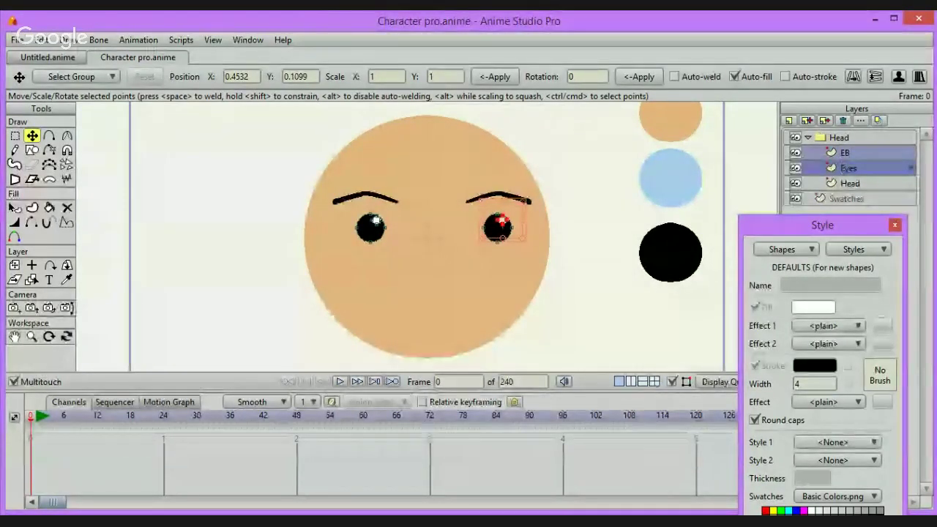
{"action": "mouse_move", "coordinate": [539, 453]}
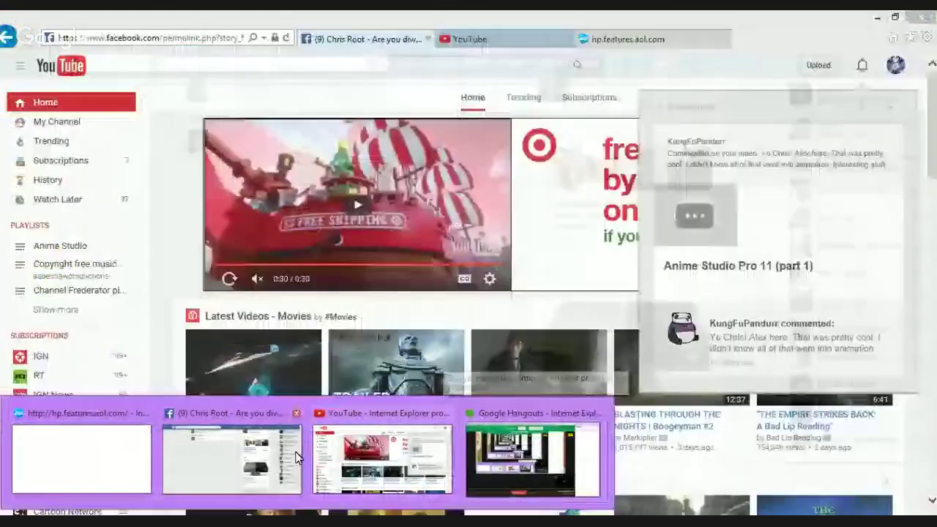
{"action": "mouse_move", "coordinate": [260, 458]}
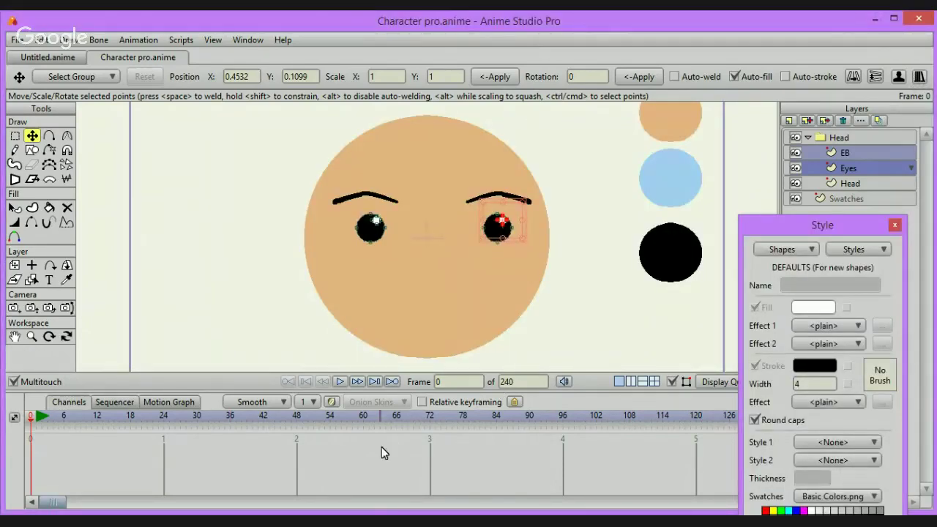
{"action": "left_click", "coordinate": [864, 181]}
{"action": "left_click", "coordinate": [858, 149]}
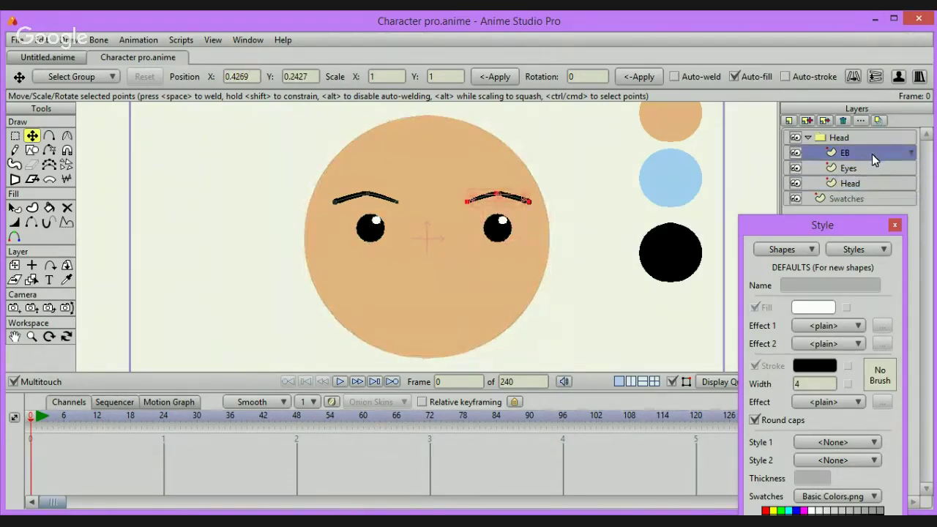
Move both eyes with their highlights straight down a little on the head, using the Eyes layer
{"action": "left_click", "coordinate": [873, 168]}
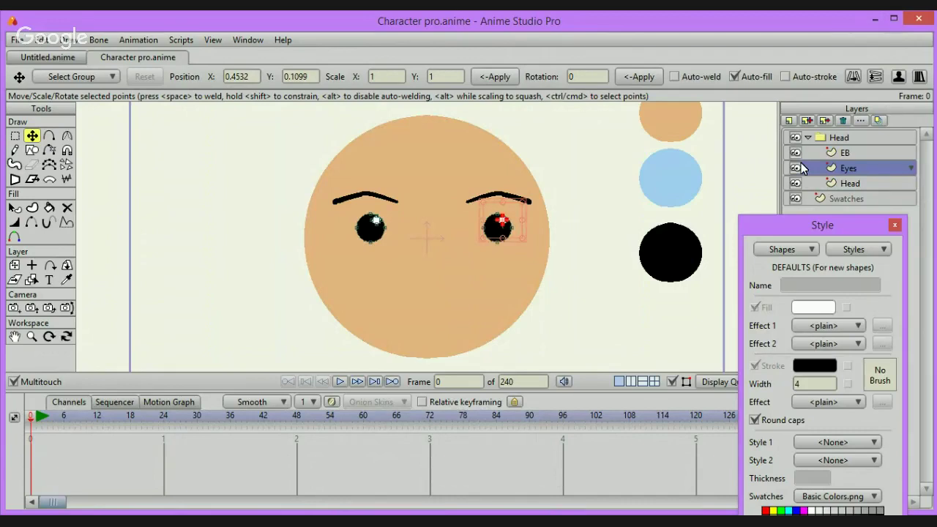
{"action": "key", "text": "ctrl+a"}
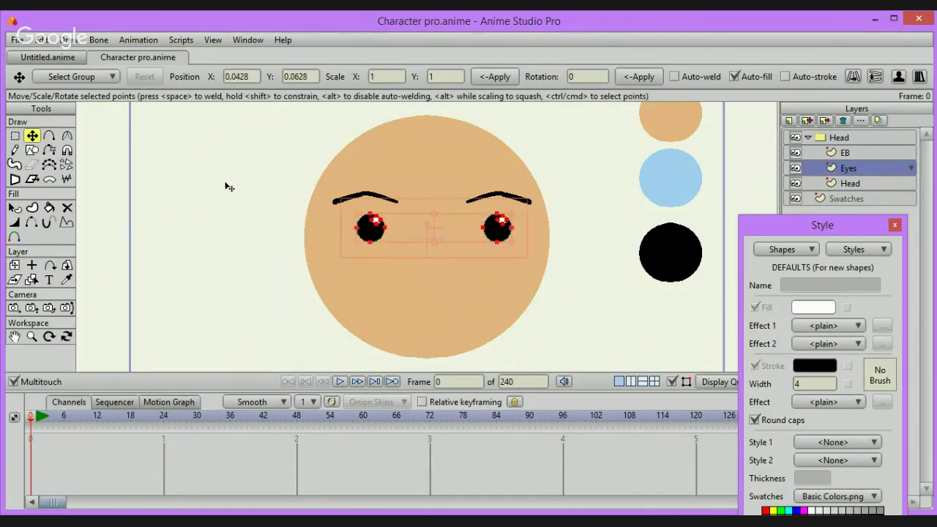
{"action": "left_click_drag", "start_coordinate": [226, 188], "coordinate": [236, 205]}
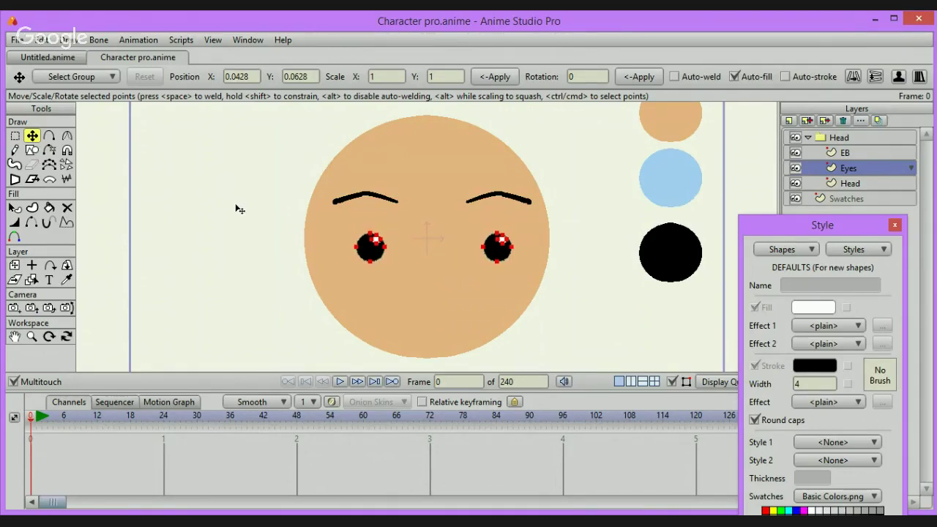
Move both eyebrows on the EB layer down closer to the eyes, to about X 0.02, Y 0.17
{"action": "left_click", "coordinate": [841, 151]}
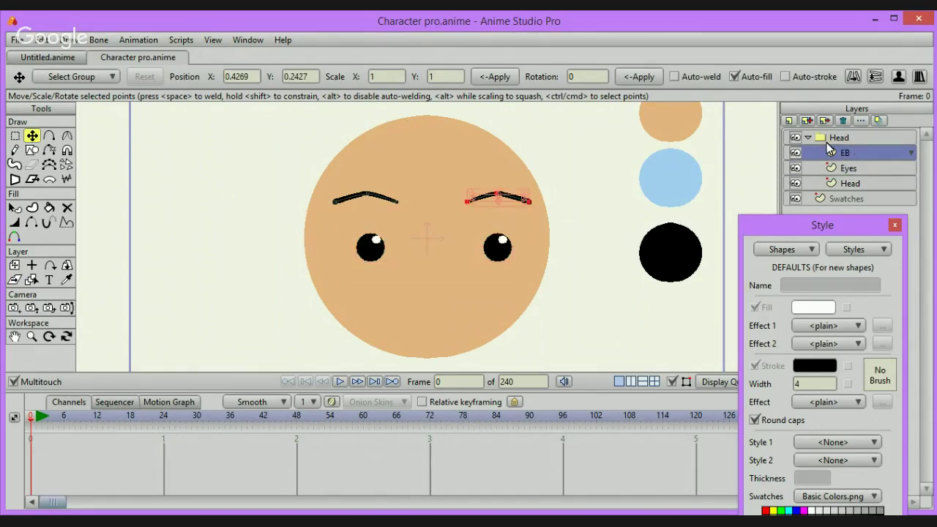
{"action": "key", "text": "ctrl+a"}
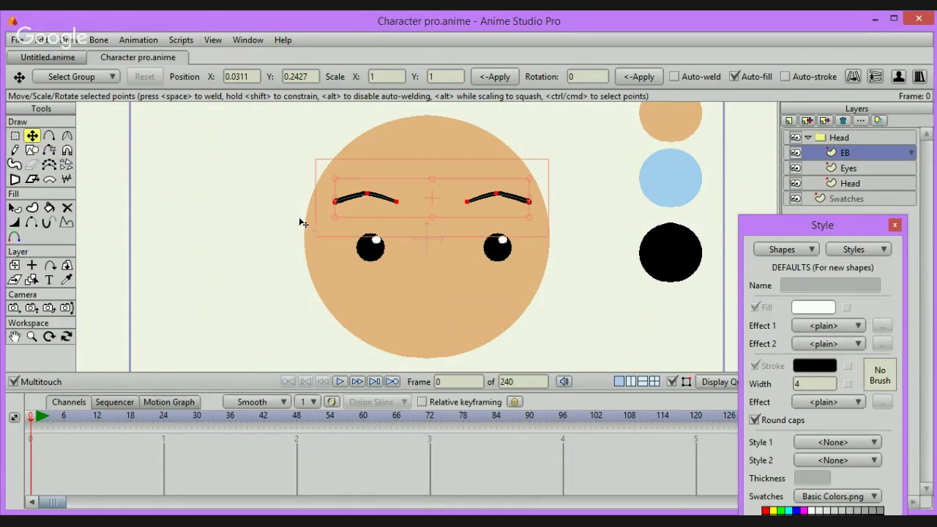
{"action": "mouse_move", "coordinate": [253, 214]}
{"action": "left_mouse_down"}
{"action": "mouse_move", "coordinate": [245, 213]}
{"action": "mouse_move", "coordinate": [254, 224]}
{"action": "left_mouse_up"}
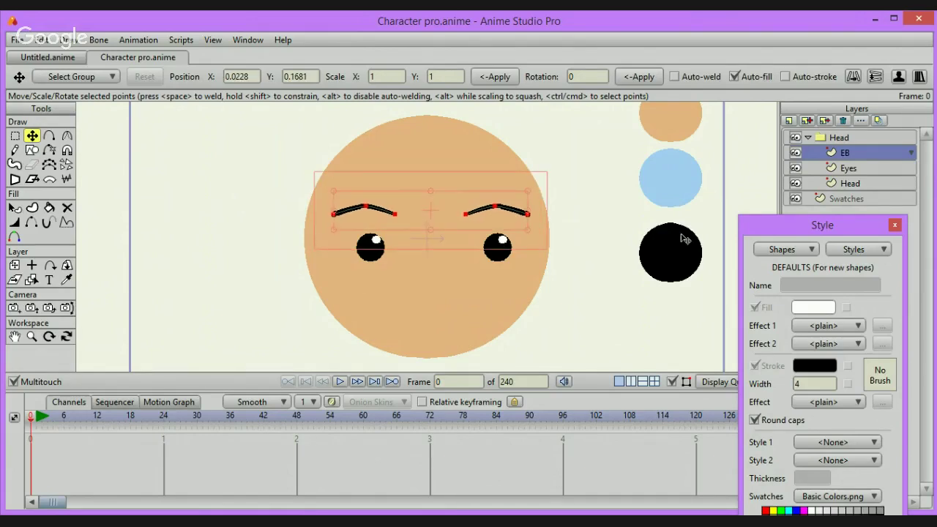
Add a new vector layer named bANGS above the EB layer in the Head group
{"action": "left_click", "coordinate": [788, 120]}
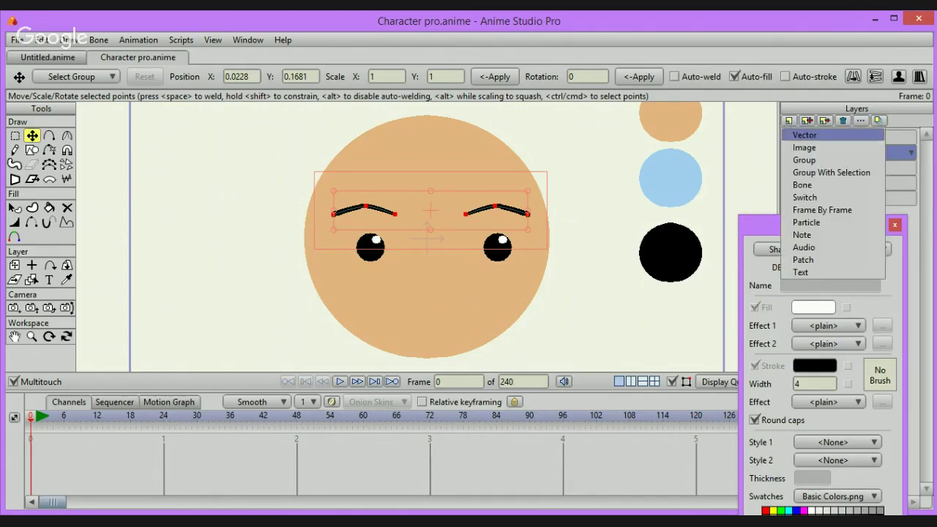
{"action": "left_click", "coordinate": [798, 134]}
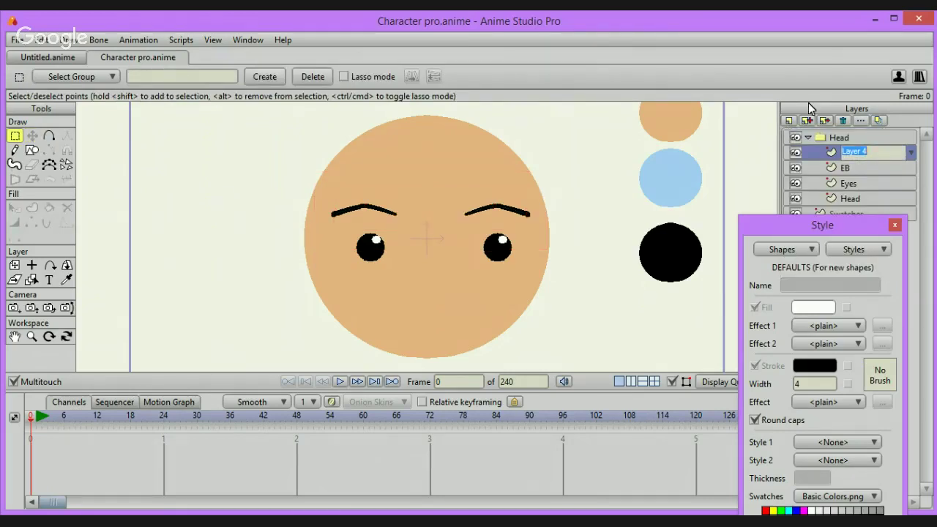
{"action": "type", "text": "bANGS"}
{"action": "key", "text": "Return"}
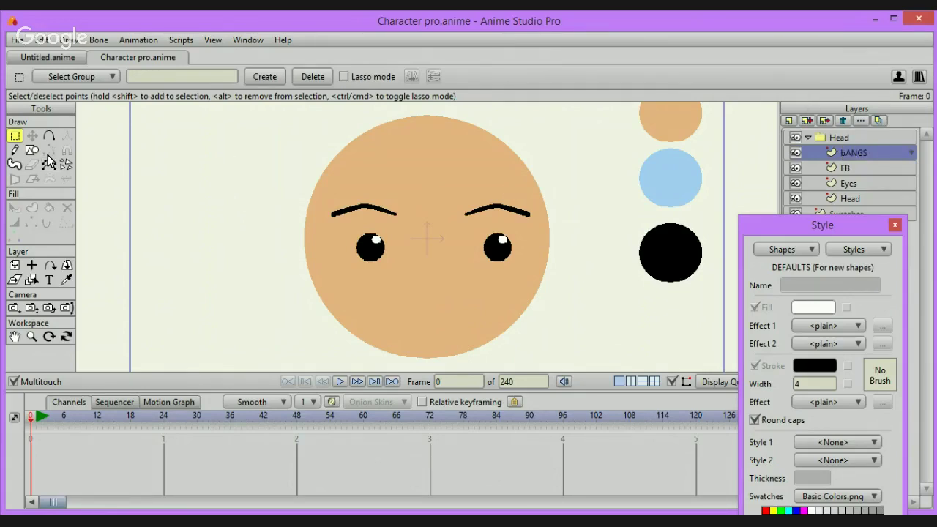
Pick up the black swatch colour and draw a curve on the bANGS layer from the head's top centre down along its right edge
{"action": "left_click", "coordinate": [66, 280]}
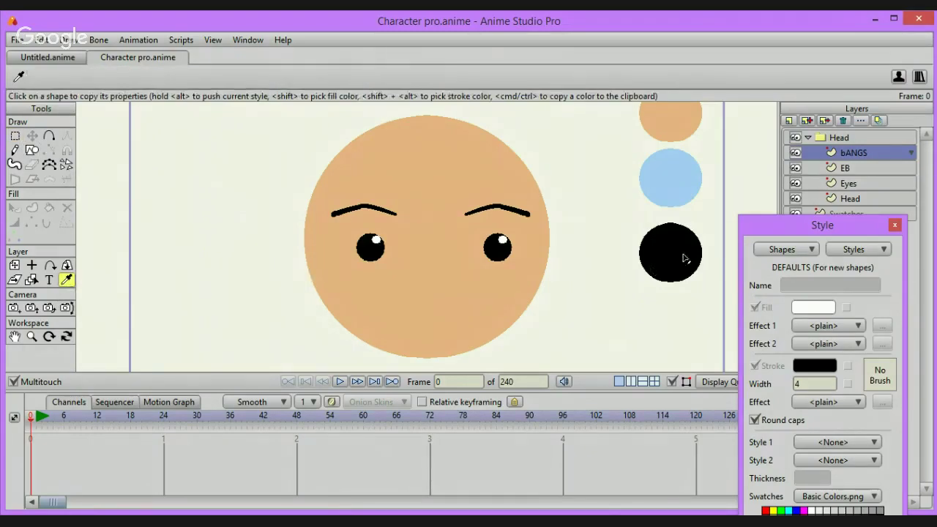
{"action": "left_click", "coordinate": [670, 255]}
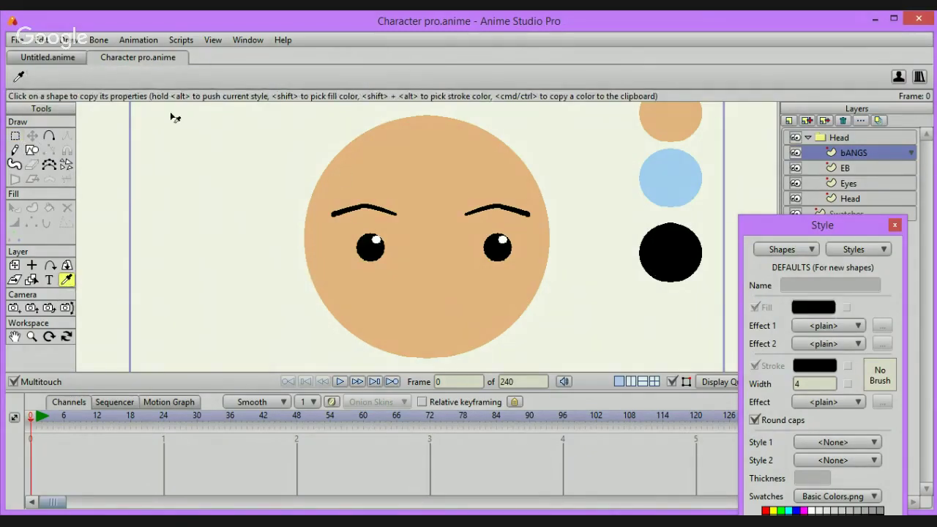
{"action": "left_click", "coordinate": [49, 137]}
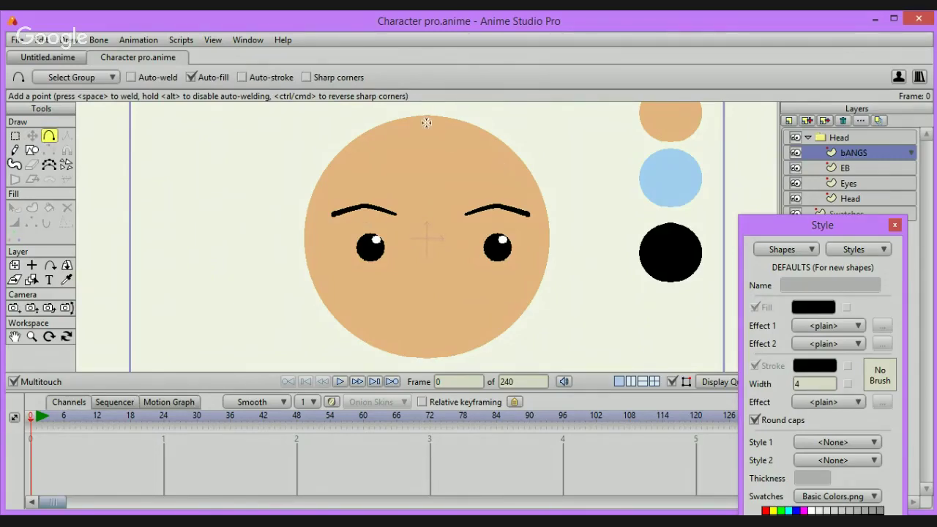
{"action": "left_click_drag", "start_coordinate": [427, 121], "coordinate": [536, 313]}
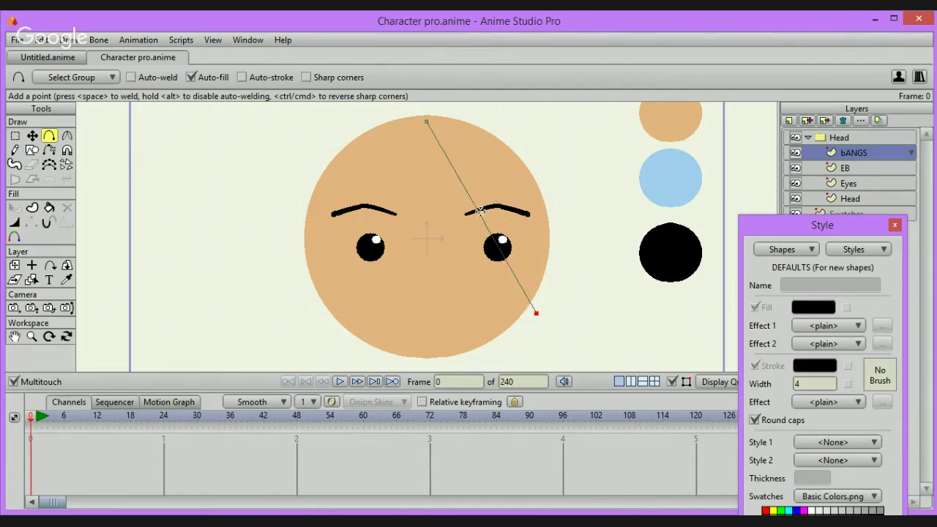
{"action": "left_click_drag", "start_coordinate": [480, 212], "coordinate": [525, 185]}
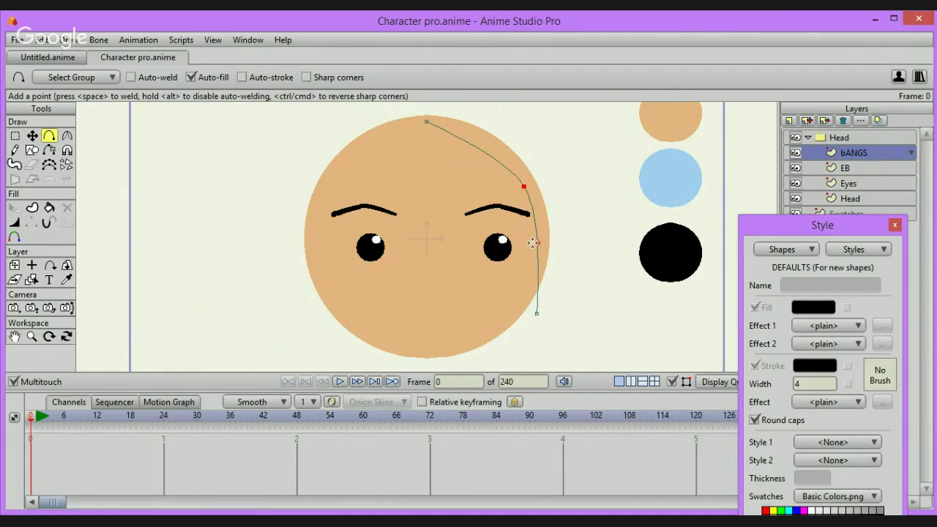
{"action": "left_click", "coordinate": [536, 247]}
{"action": "left_click_drag", "start_coordinate": [536, 247], "coordinate": [540, 249]}
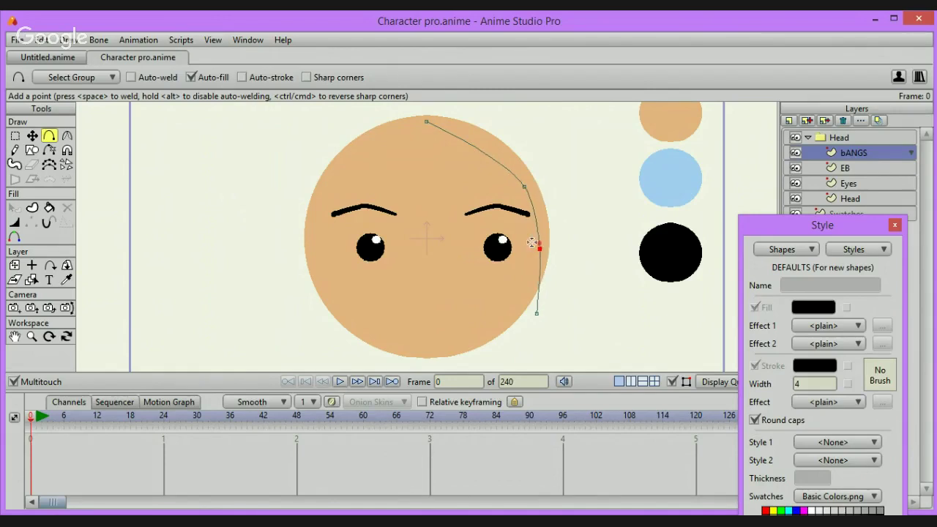
{"action": "left_click", "coordinate": [483, 141]}
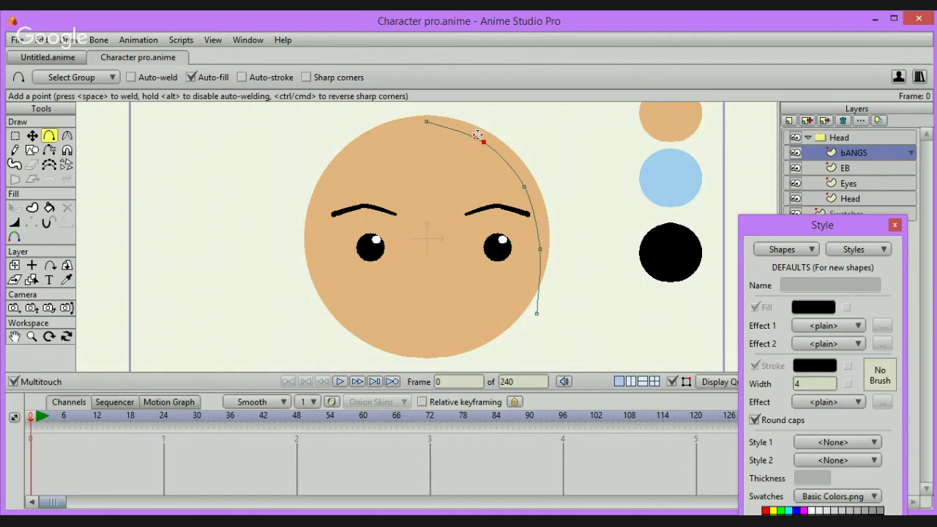
Create a stroke-only shape from all points of the bangs curve
{"action": "key", "text": "ctrl+a"}
{"action": "key", "text": "q"}
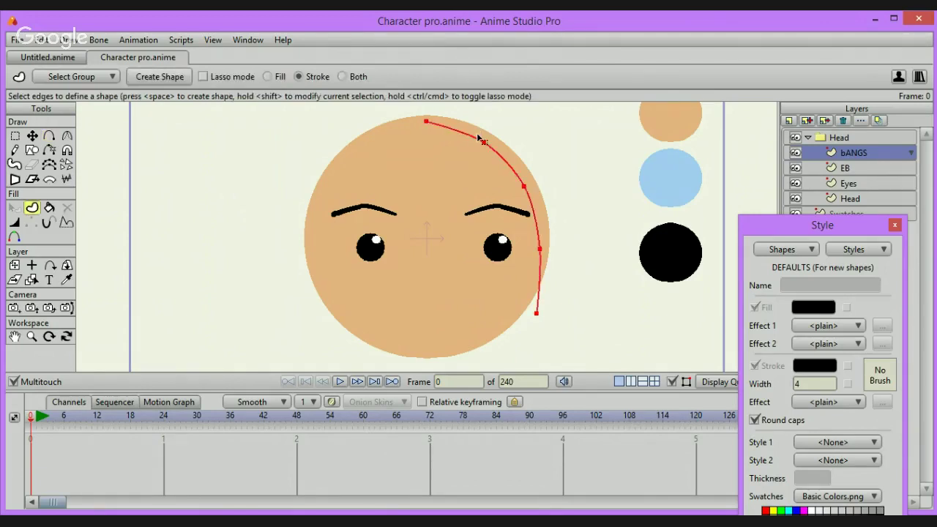
{"action": "left_click", "coordinate": [479, 137]}
{"action": "key", "text": "space"}
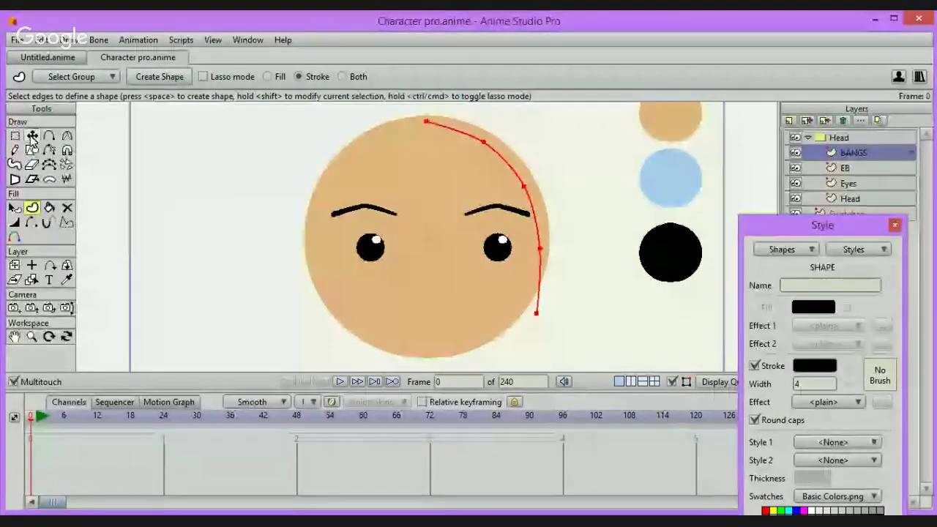
Widen the bangs stroke to 480 percent and shift it slightly outward to X 0.3658, Y 0.1205
{"action": "left_click", "coordinate": [15, 222]}
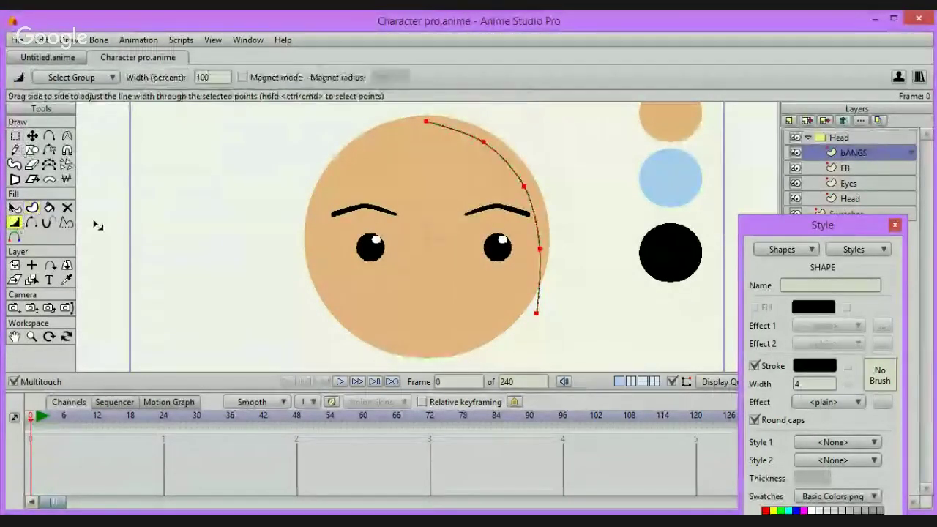
{"action": "left_click_drag", "start_coordinate": [296, 240], "coordinate": [377, 245]}
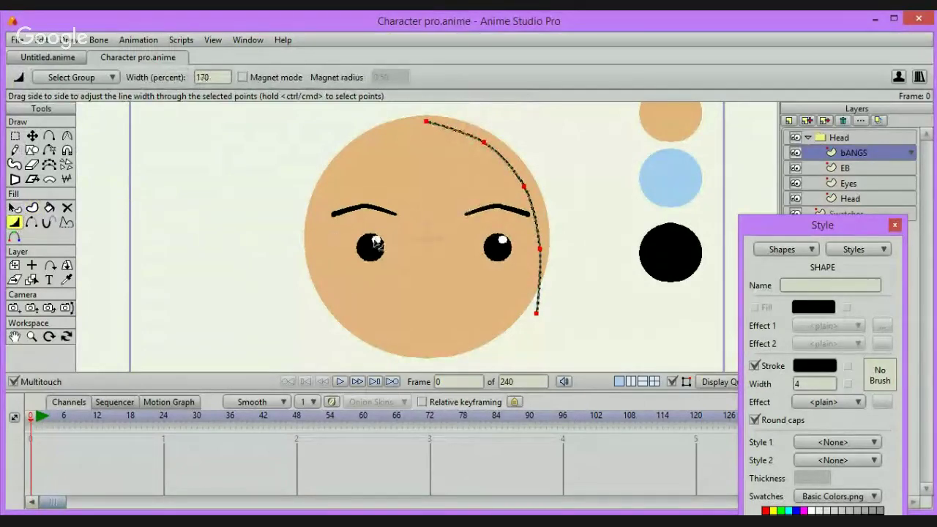
{"action": "left_click_drag", "start_coordinate": [292, 318], "coordinate": [377, 295]}
{"action": "left_click", "coordinate": [34, 137]}
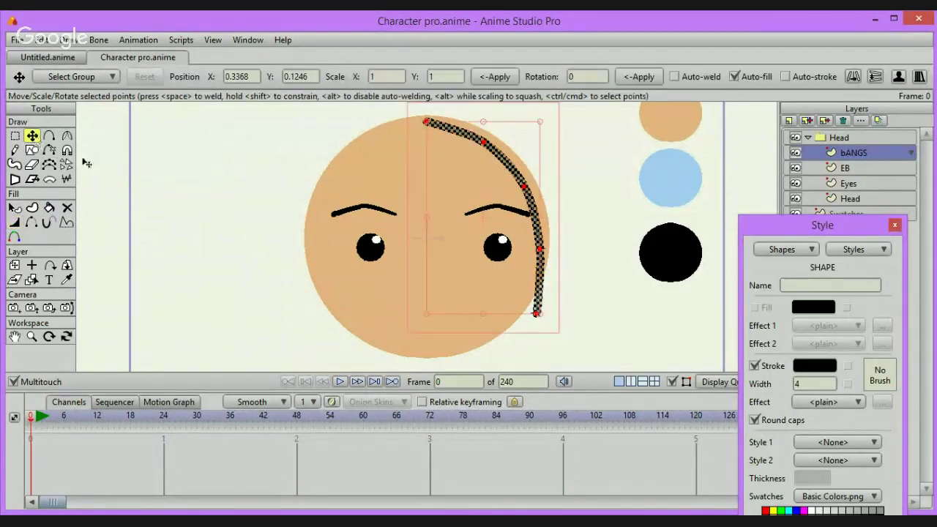
{"action": "mouse_move", "coordinate": [176, 229]}
{"action": "left_mouse_down"}
{"action": "mouse_move", "coordinate": [180, 222]}
{"action": "mouse_move", "coordinate": [173, 224]}
{"action": "left_mouse_up"}
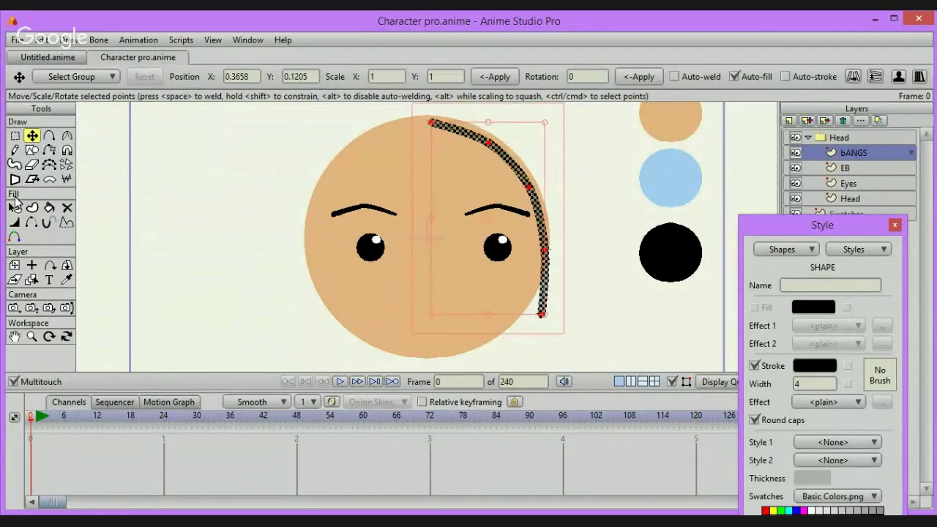
Thicken the whole bangs stroke further to about 854 percent and deselect its points
{"action": "left_click", "coordinate": [14, 223]}
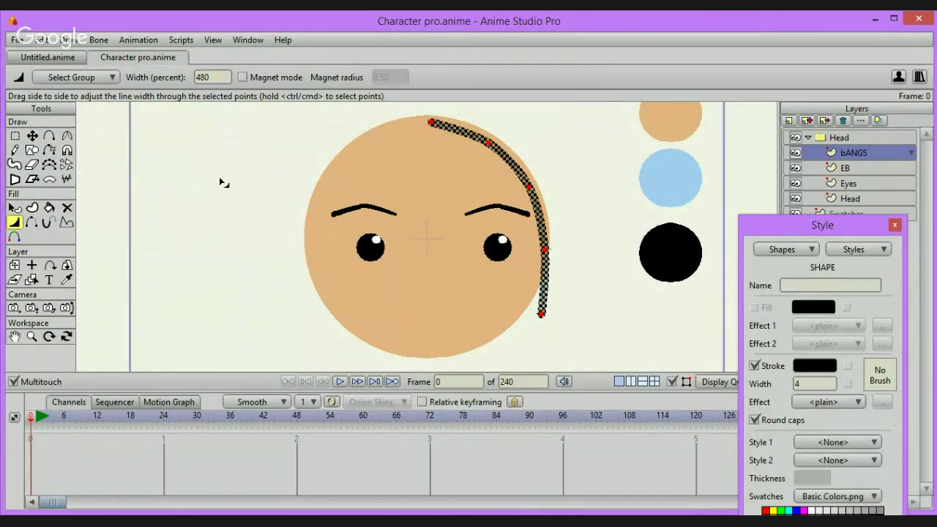
{"action": "left_click_drag", "start_coordinate": [220, 178], "coordinate": [350, 192]}
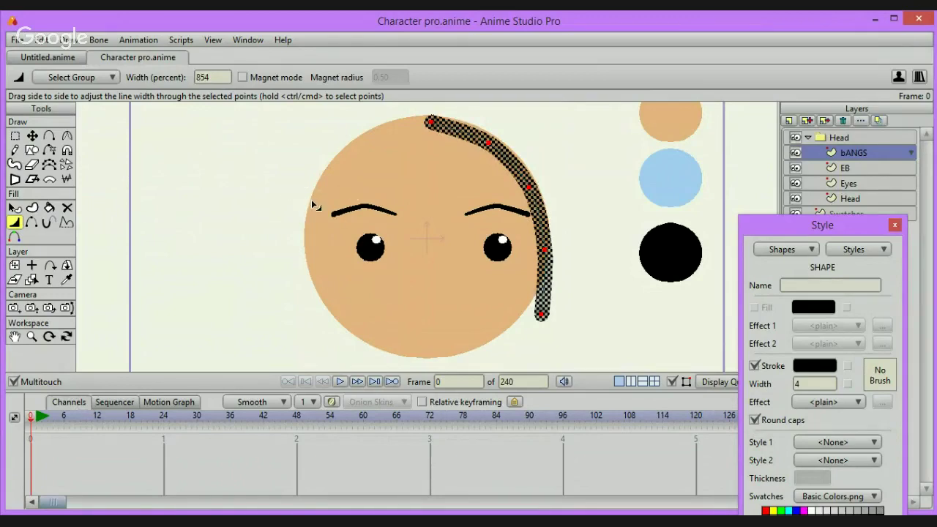
{"action": "left_click", "coordinate": [331, 224]}
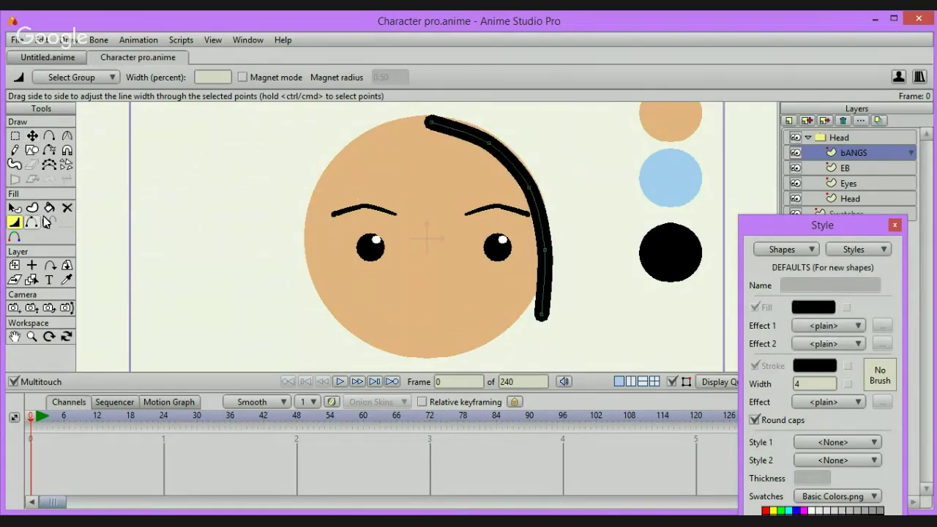
Taper the bangs strand by narrowing its lower end to 580 percent and setting its middle point's width to 904 percent
{"action": "left_click_drag", "start_coordinate": [545, 317], "coordinate": [453, 320]}
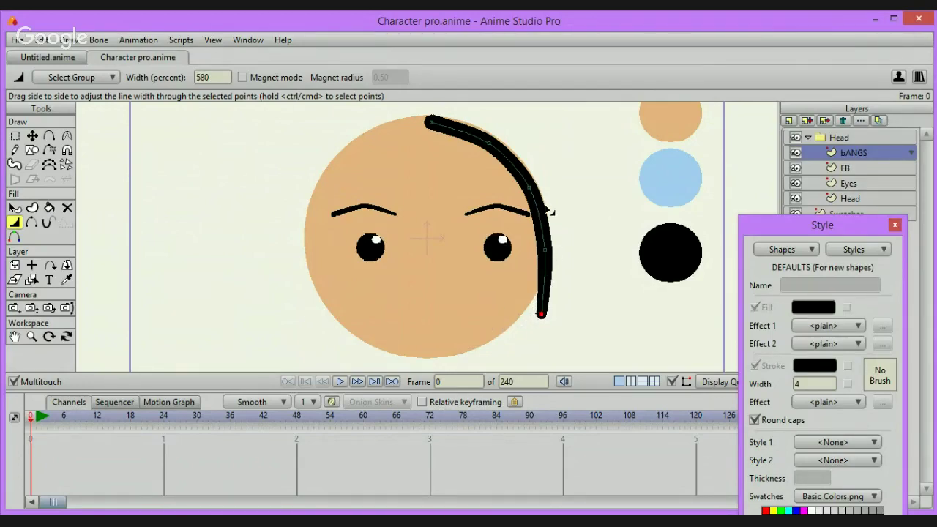
{"action": "left_click_drag", "start_coordinate": [496, 148], "coordinate": [530, 142]}
{"action": "left_click_drag", "start_coordinate": [432, 122], "coordinate": [516, 150]}
{"action": "left_click_drag", "start_coordinate": [530, 188], "coordinate": [550, 190]}
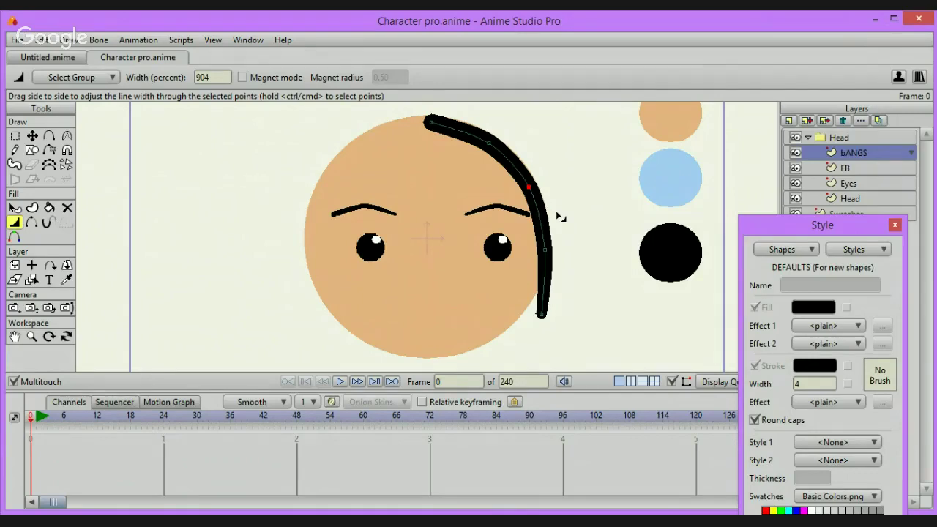
Make a horizontally flipped copy of the bangs strand and place it along the head's left edge at X -0.4258, Y 0.1205
{"action": "key", "text": "ctrl+a"}
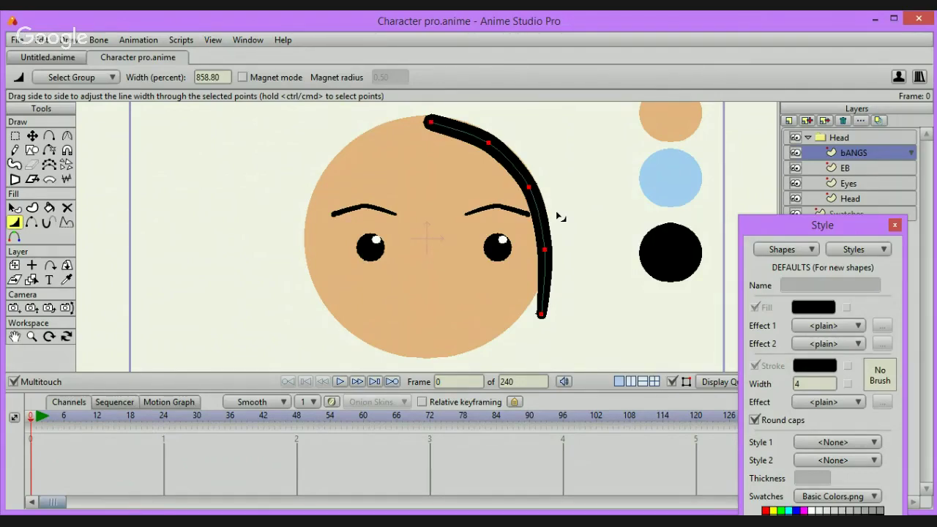
{"action": "key", "text": "t"}
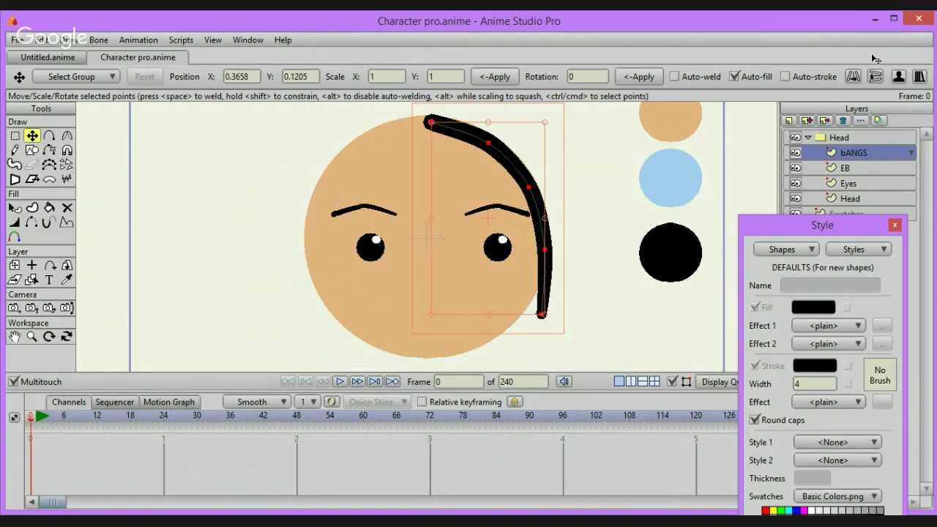
{"action": "left_click", "coordinate": [855, 78]}
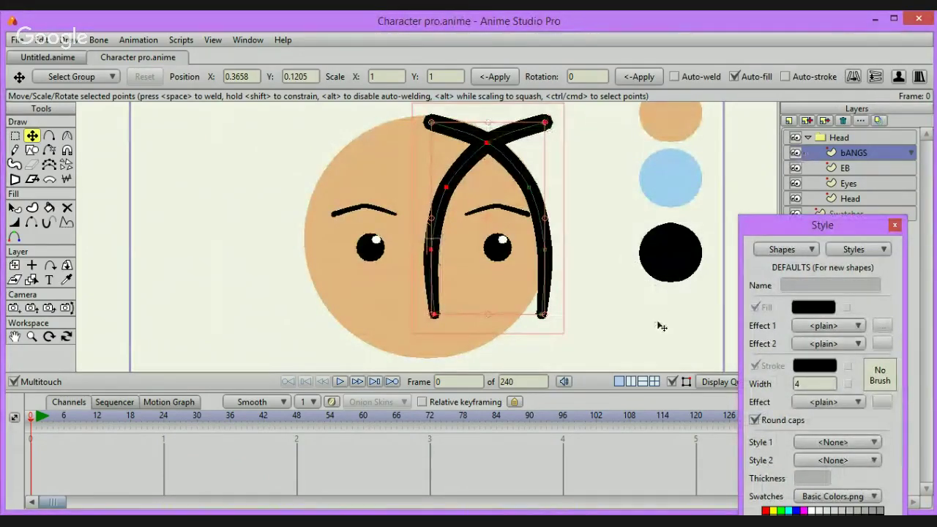
{"action": "left_click_drag", "start_coordinate": [661, 326], "coordinate": [531, 336]}
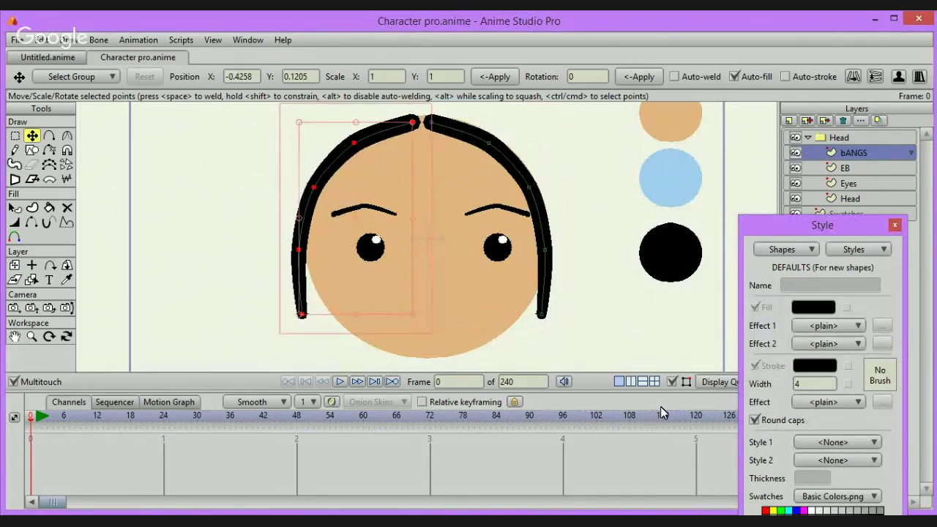
Select the top end points of both bangs strands and widen them to 1154 percent so they meet at the parting
{"action": "left_click", "coordinate": [14, 135]}
{"action": "left_click_drag", "start_coordinate": [406, 115], "coordinate": [454, 139]}
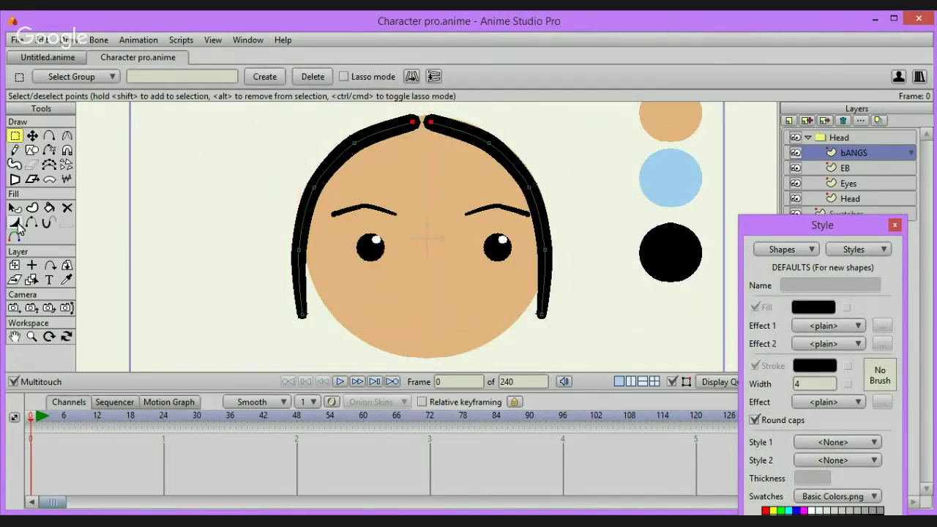
{"action": "left_click", "coordinate": [15, 223]}
{"action": "left_click_drag", "start_coordinate": [244, 273], "coordinate": [315, 302]}
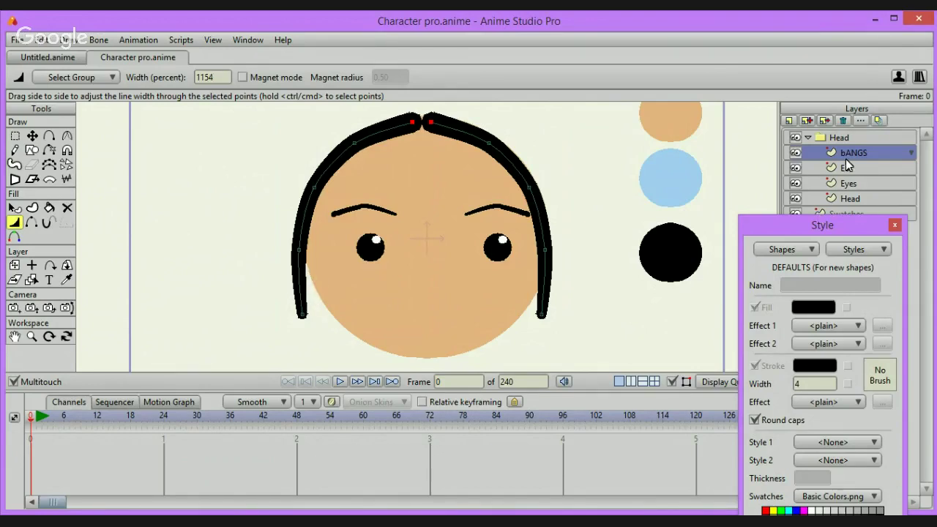
Add a new vector layer directly above EB in the Head group and name it Mouth
{"action": "left_click", "coordinate": [856, 166]}
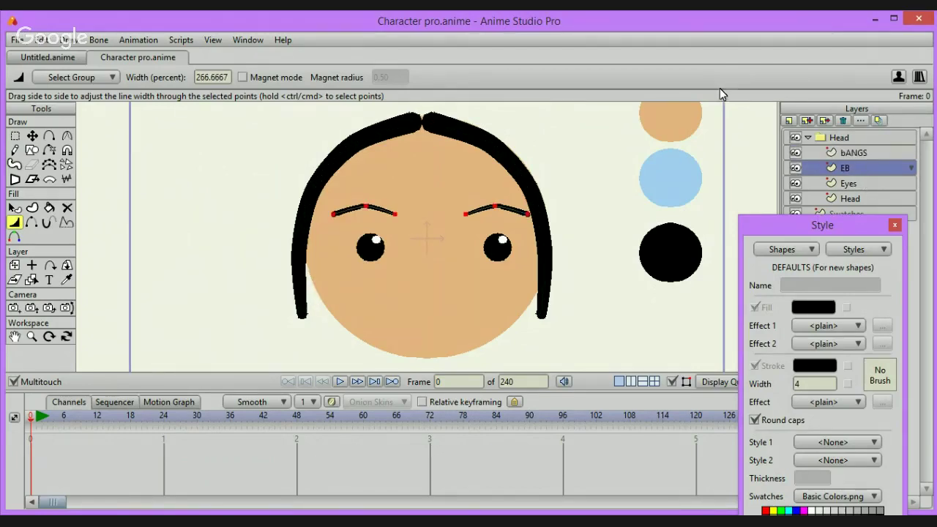
{"action": "left_click", "coordinate": [789, 120]}
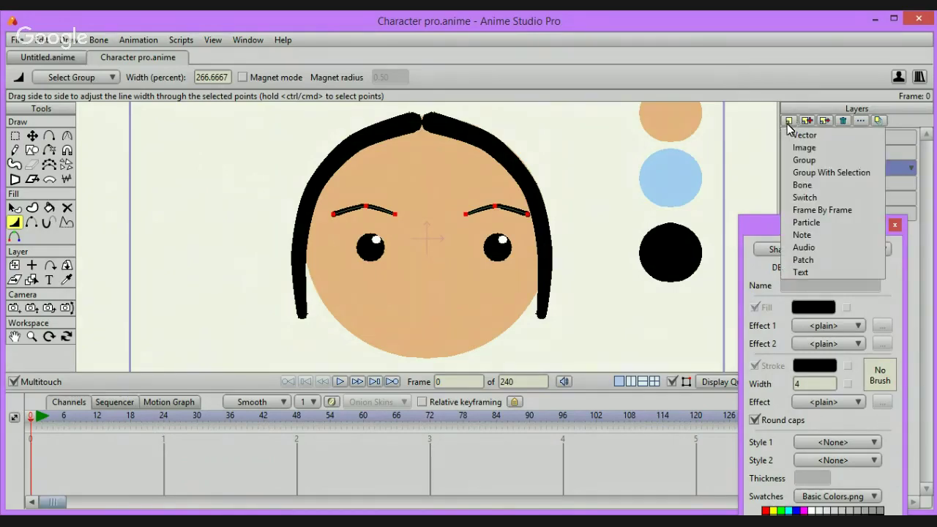
{"action": "left_click", "coordinate": [801, 134]}
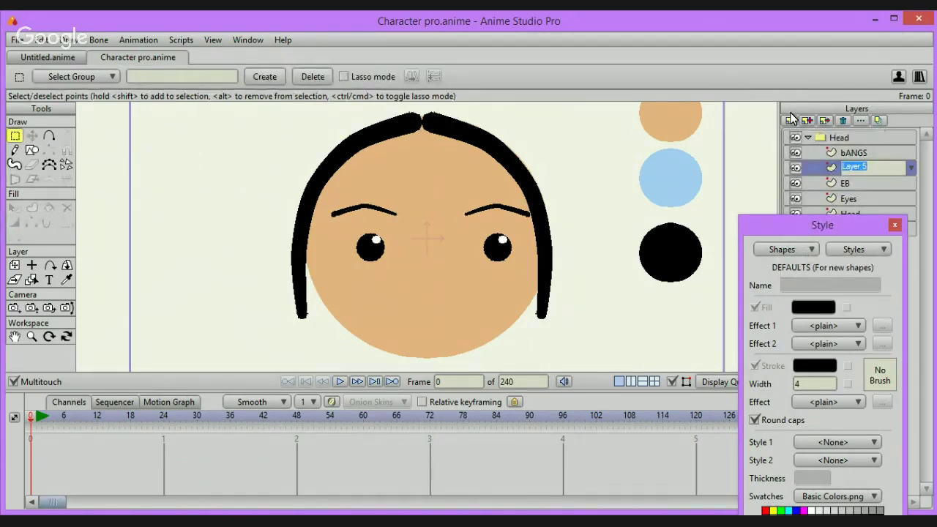
{"action": "key", "text": "super+c"}
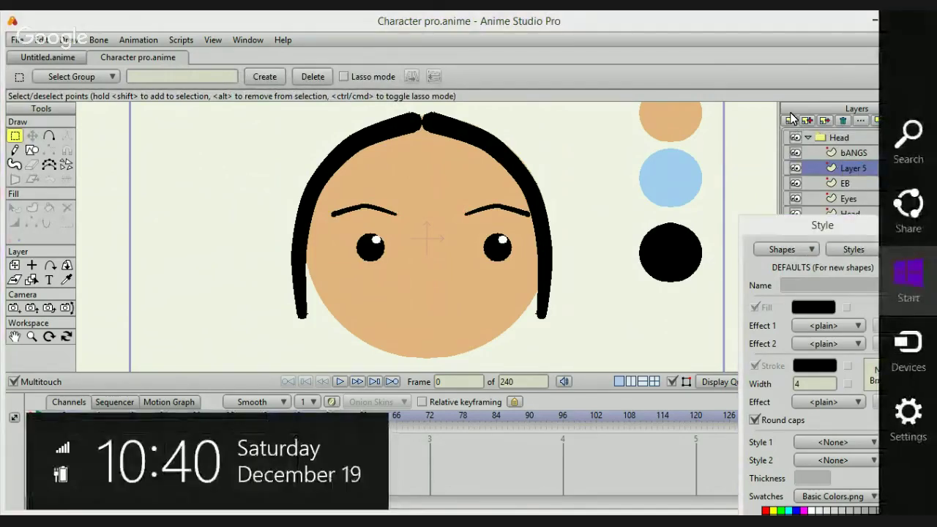
{"action": "left_click", "coordinate": [854, 169]}
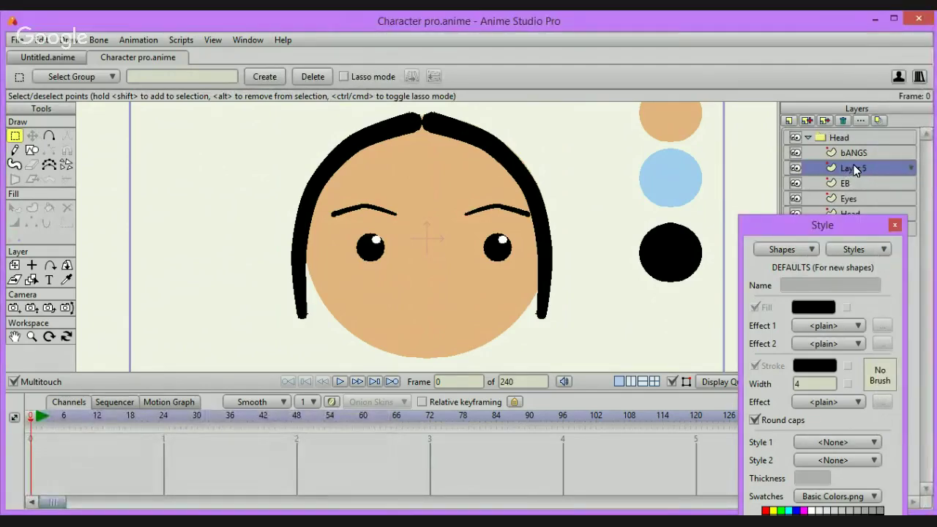
{"action": "double_click", "coordinate": [854, 169]}
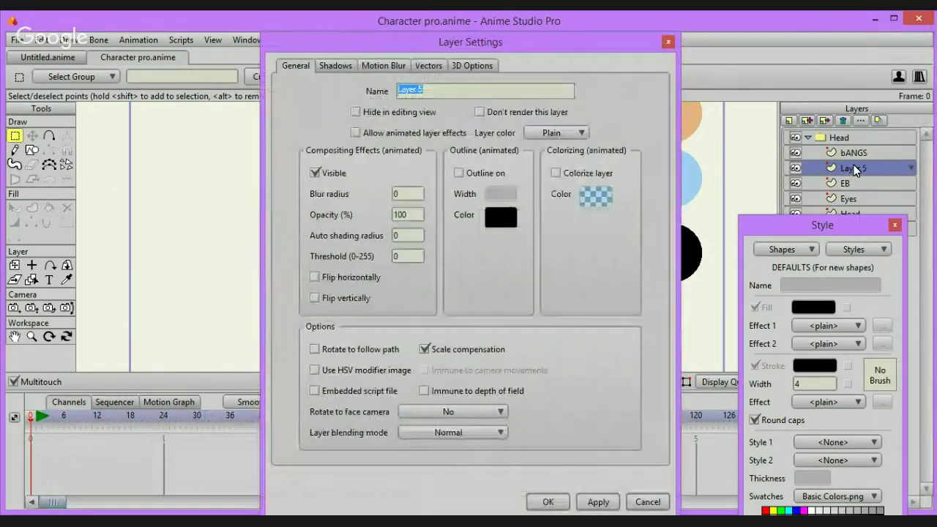
{"action": "type", "text": "Mouth"}
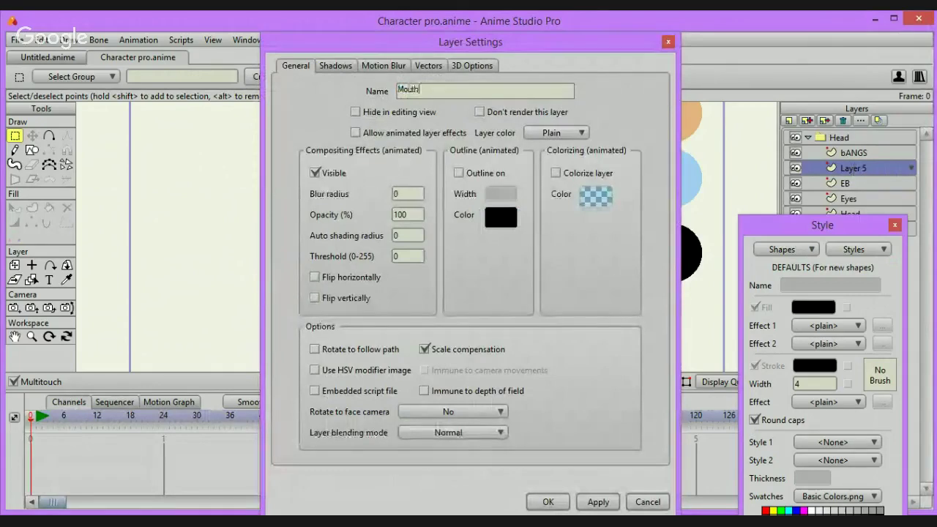
{"action": "key", "text": "Return"}
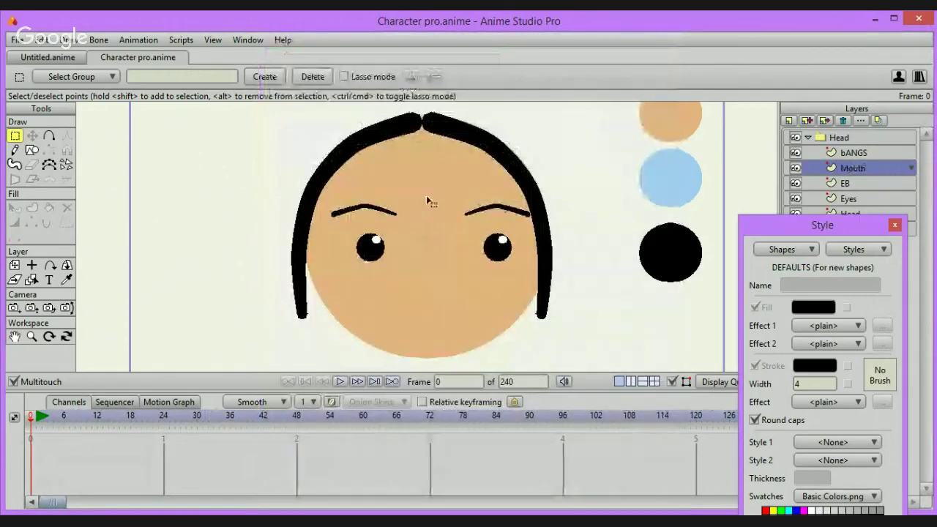
Draw a short wavy five-point mouth curve centred below the eyes, with a raised bump on each side of its middle
{"action": "left_click", "coordinate": [49, 136]}
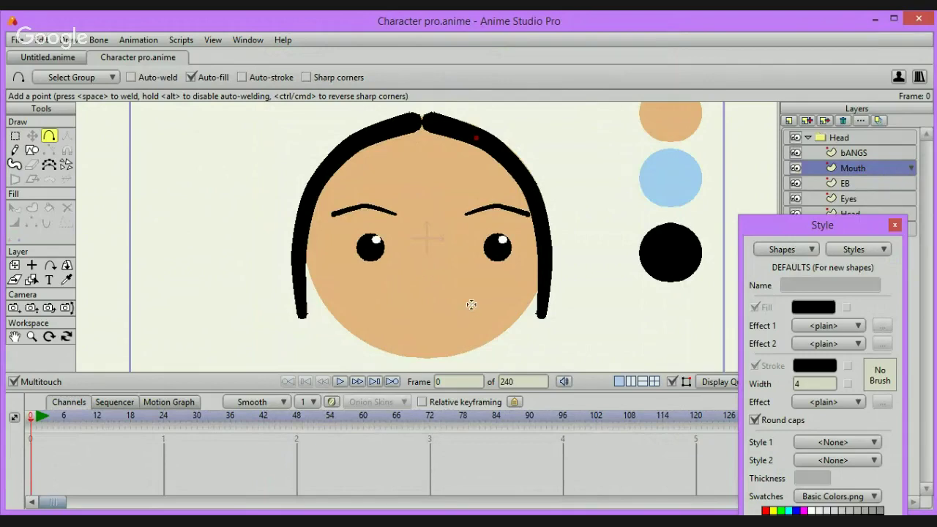
{"action": "mouse_move", "coordinate": [471, 303]}
{"action": "left_mouse_down"}
{"action": "mouse_move", "coordinate": [393, 304]}
{"action": "mouse_move", "coordinate": [436, 306]}
{"action": "left_mouse_up"}
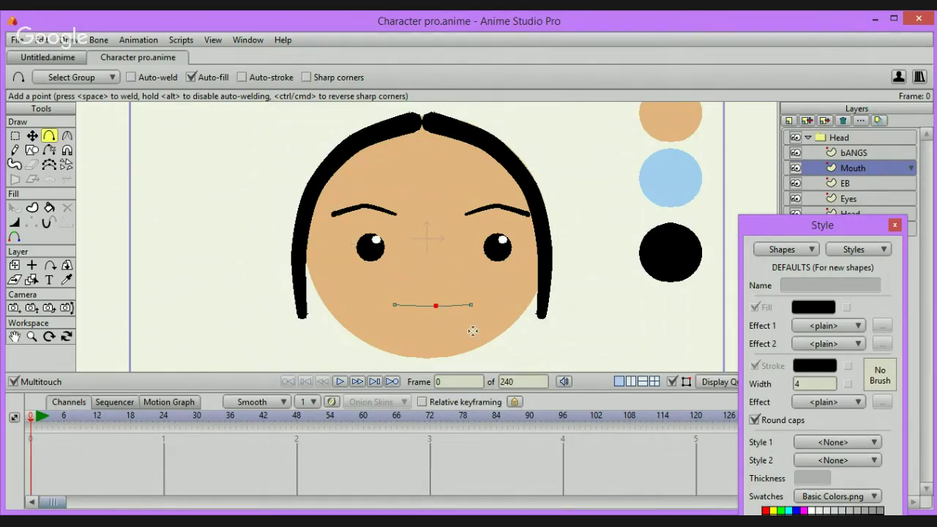
{"action": "left_click_drag", "start_coordinate": [457, 305], "coordinate": [456, 302]}
{"action": "left_click", "coordinate": [411, 304]}
{"action": "left_click_drag", "start_coordinate": [411, 304], "coordinate": [413, 300]}
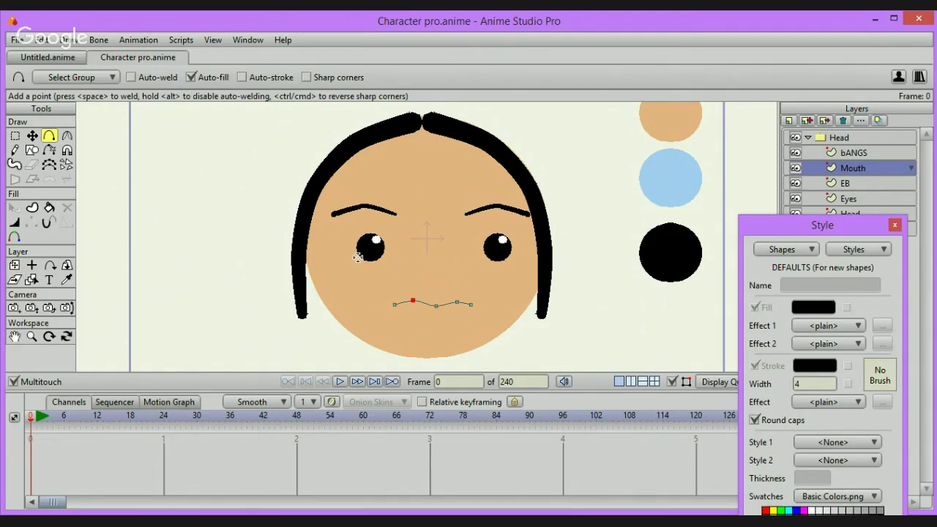
Create a black stroke shape with width 4 from all points of the wavy mouth curve
{"action": "scroll", "coordinate": [357, 257], "scroll_direction": "up", "scroll_amount": 5}
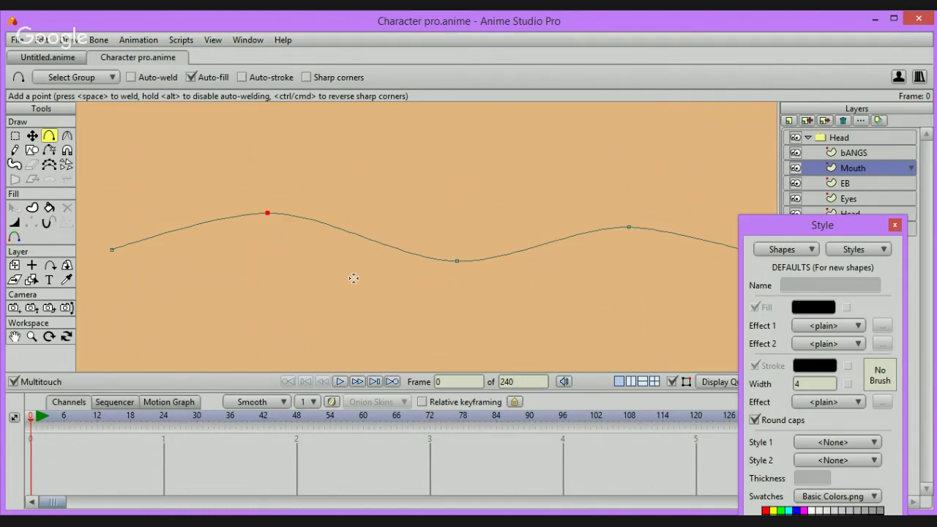
{"action": "key", "text": "ctrl+a"}
{"action": "key", "text": "u"}
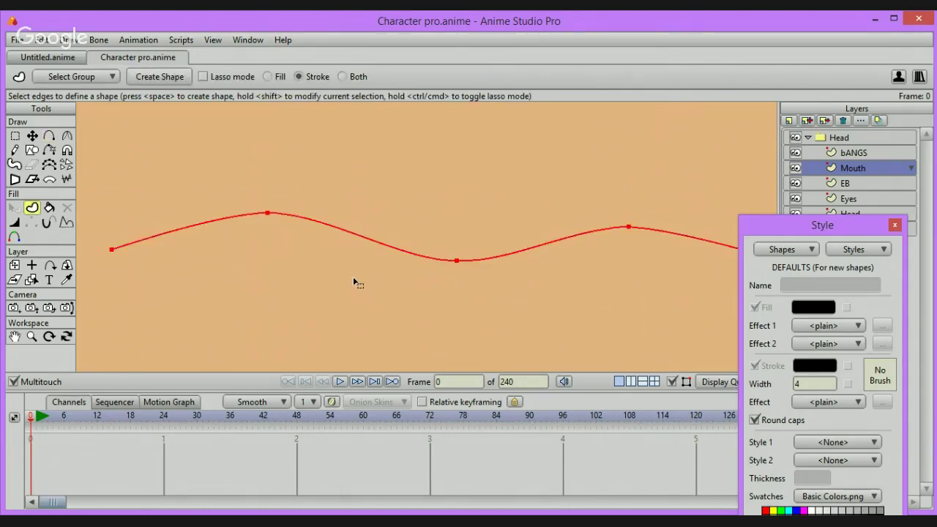
{"action": "key", "text": "space"}
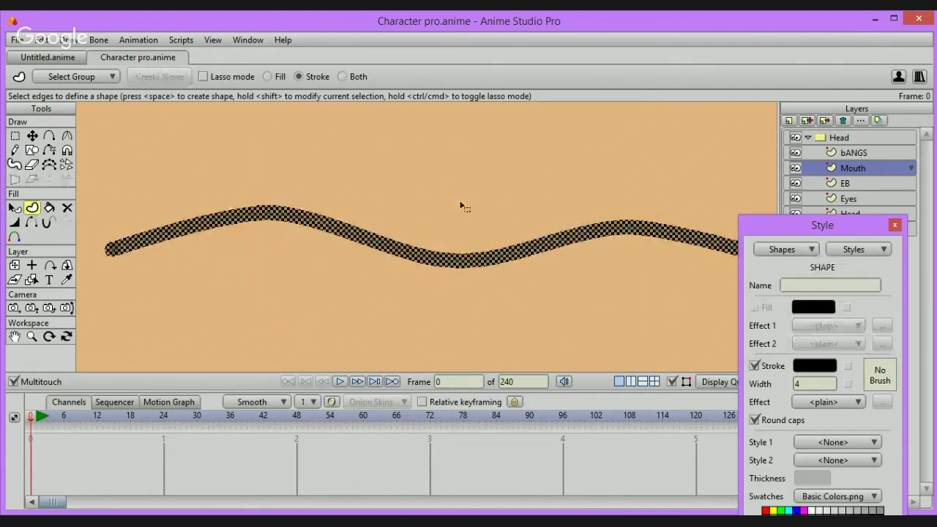
{"action": "left_click", "coordinate": [555, 219]}
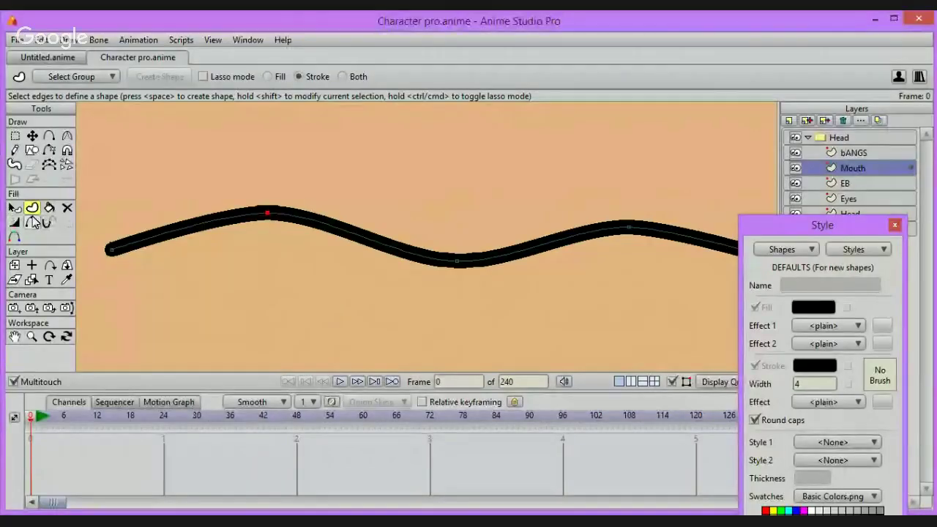
Vary the mouth line's width: 48 percent at the left end, 40 at the right, 220 and 156 at the left and right bumps, 84 in the middle
{"action": "left_click", "coordinate": [15, 222]}
{"action": "left_click_drag", "start_coordinate": [121, 248], "coordinate": [100, 263]}
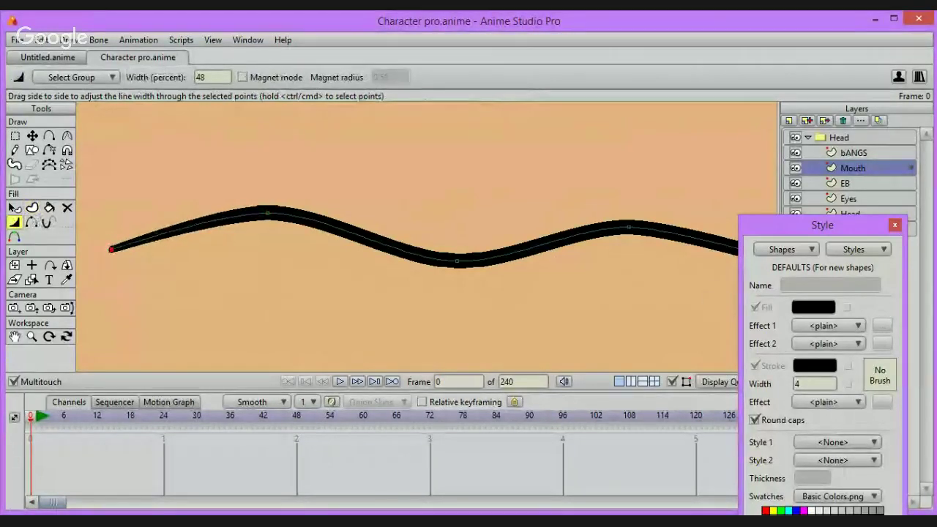
{"action": "left_click_drag", "start_coordinate": [791, 224], "coordinate": [711, 244]}
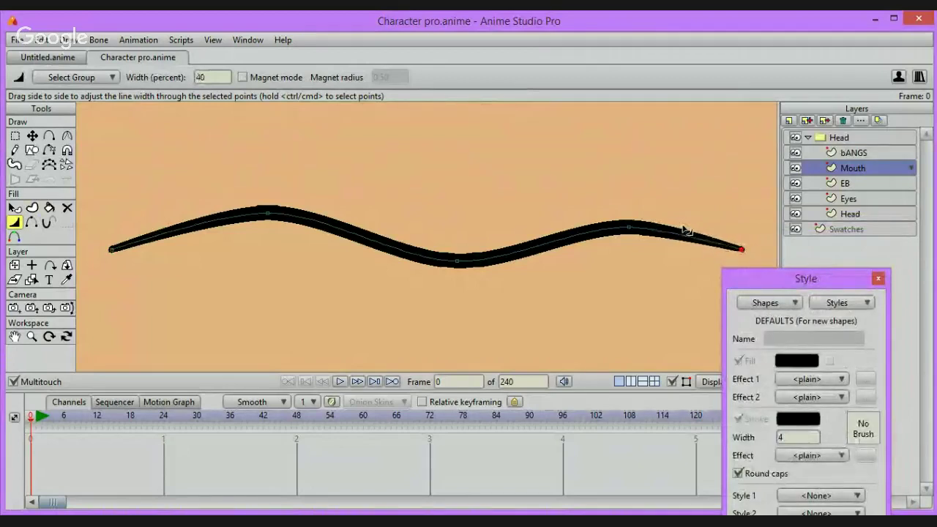
{"action": "left_click_drag", "start_coordinate": [632, 221], "coordinate": [641, 219]}
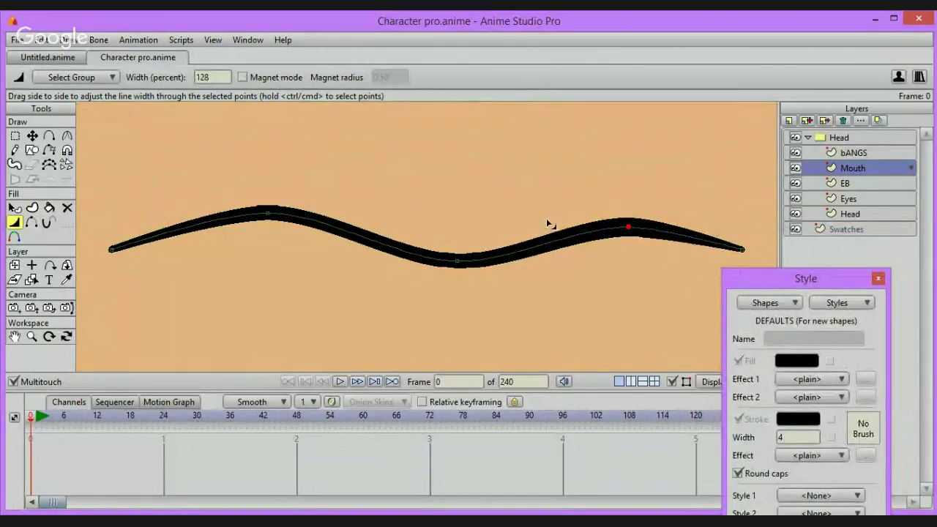
{"action": "left_click_drag", "start_coordinate": [277, 212], "coordinate": [319, 210]}
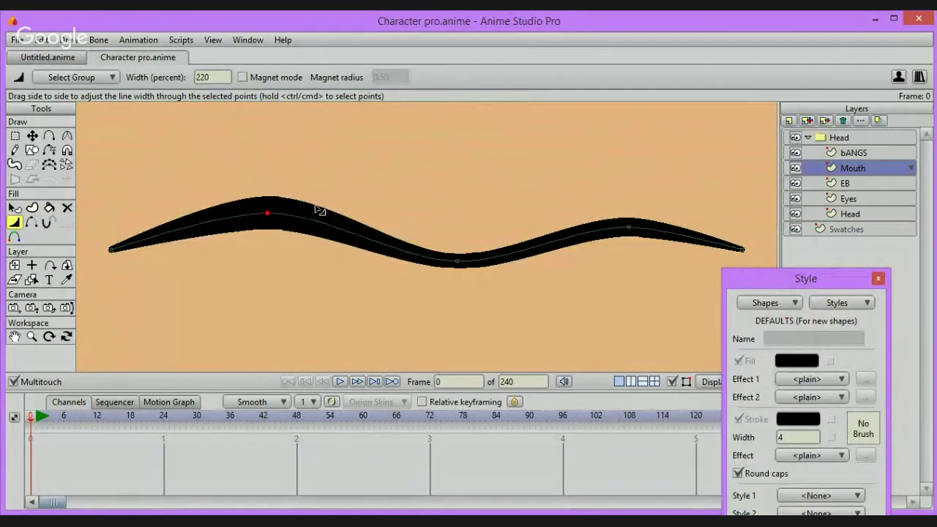
{"action": "left_click_drag", "start_coordinate": [638, 227], "coordinate": [654, 229]}
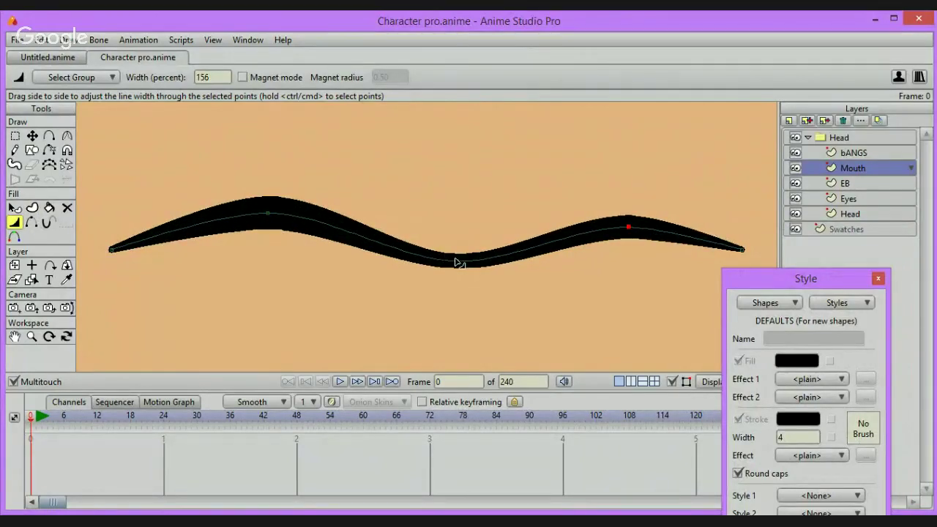
{"action": "mouse_move", "coordinate": [456, 261]}
{"action": "left_mouse_down"}
{"action": "mouse_move", "coordinate": [472, 264]}
{"action": "mouse_move", "coordinate": [454, 266]}
{"action": "left_mouse_up"}
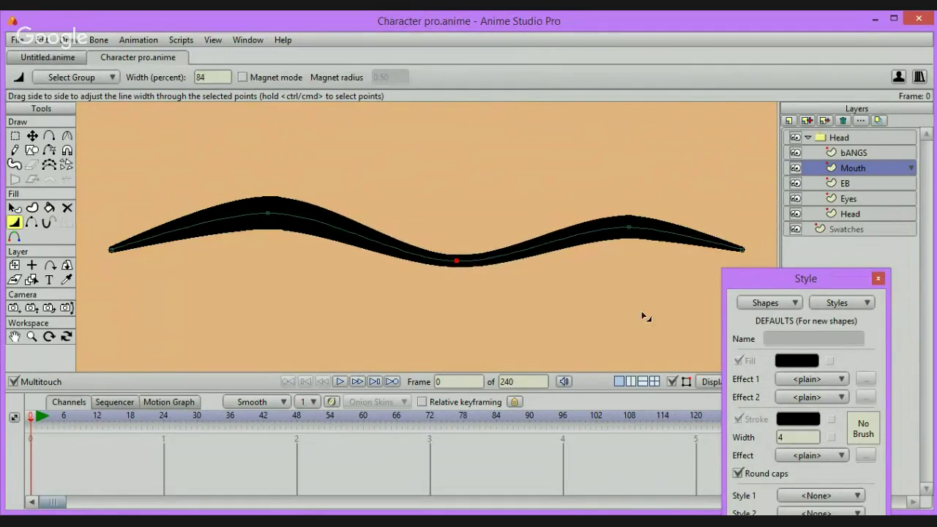
Draw a lower lip curve from the mouth's right end through a low middle point and weld it to the left end without auto-fill
{"action": "left_click", "coordinate": [50, 137]}
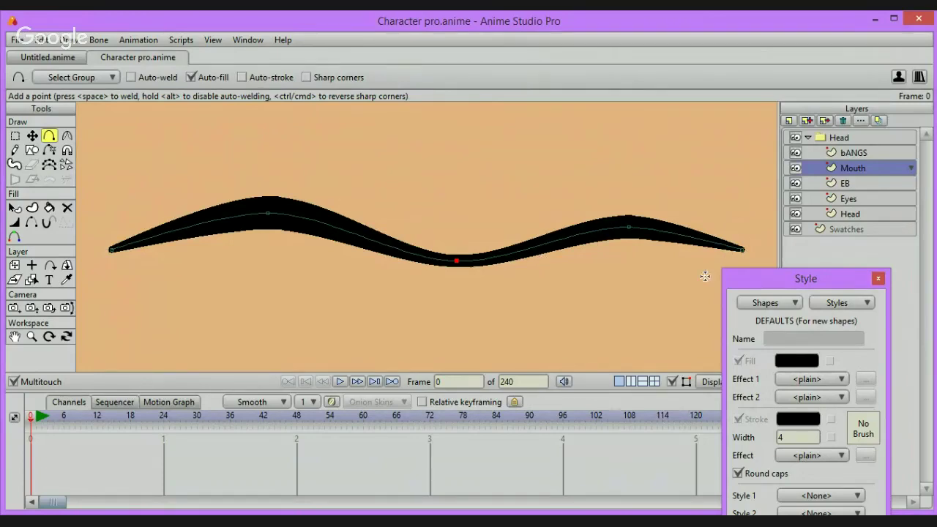
{"action": "mouse_move", "coordinate": [740, 249]}
{"action": "left_mouse_down"}
{"action": "mouse_move", "coordinate": [741, 258]}
{"action": "mouse_move", "coordinate": [453, 350]}
{"action": "mouse_move", "coordinate": [449, 341]}
{"action": "mouse_move", "coordinate": [260, 317]}
{"action": "mouse_move", "coordinate": [160, 284]}
{"action": "mouse_move", "coordinate": [111, 252]}
{"action": "left_mouse_up"}
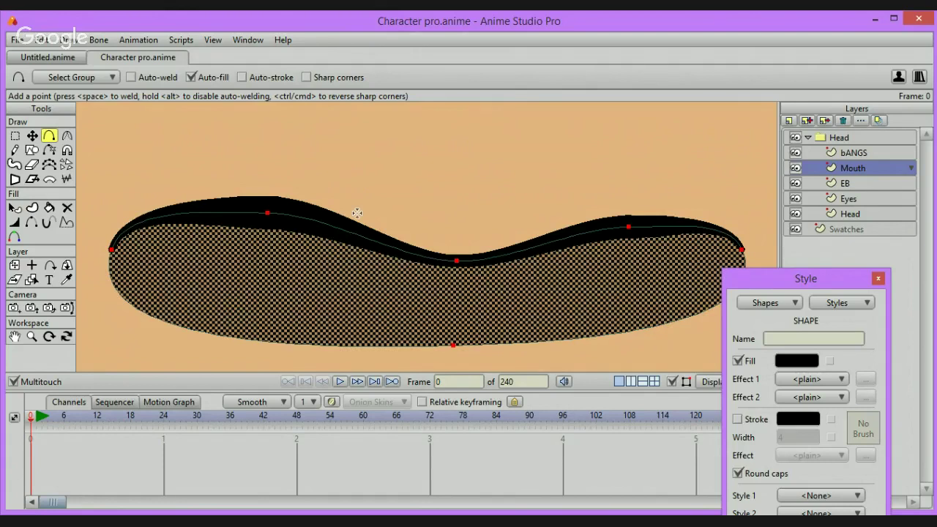
{"action": "key", "text": "ctrl+z"}
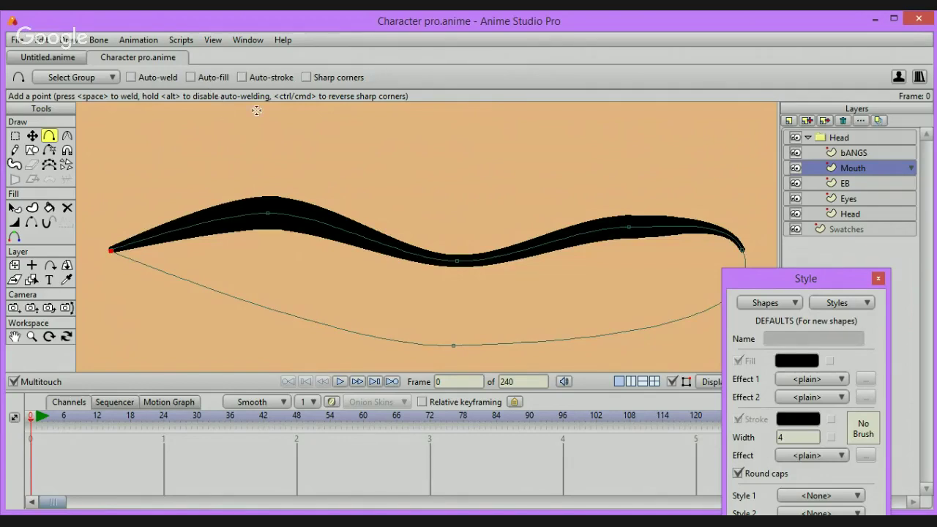
{"action": "left_click", "coordinate": [140, 76]}
{"action": "left_click", "coordinate": [32, 136]}
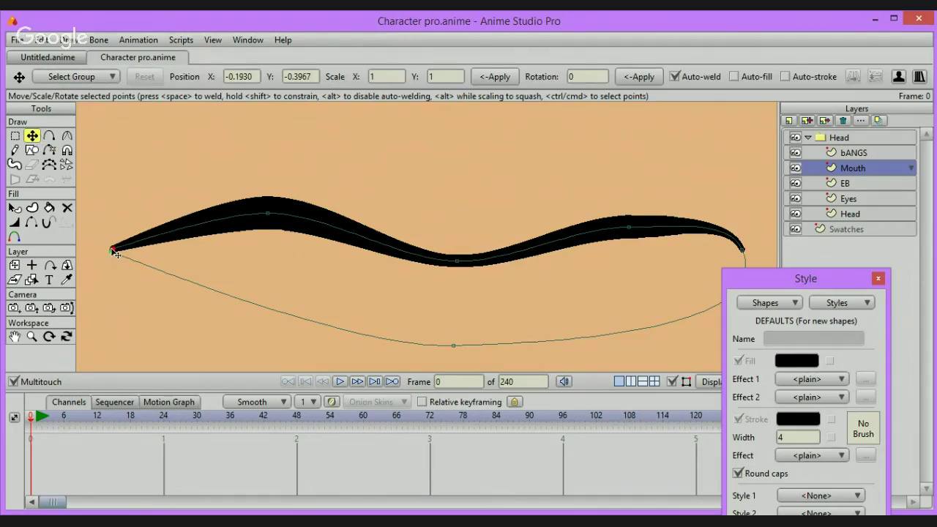
{"action": "left_click_drag", "start_coordinate": [116, 253], "coordinate": [116, 257]}
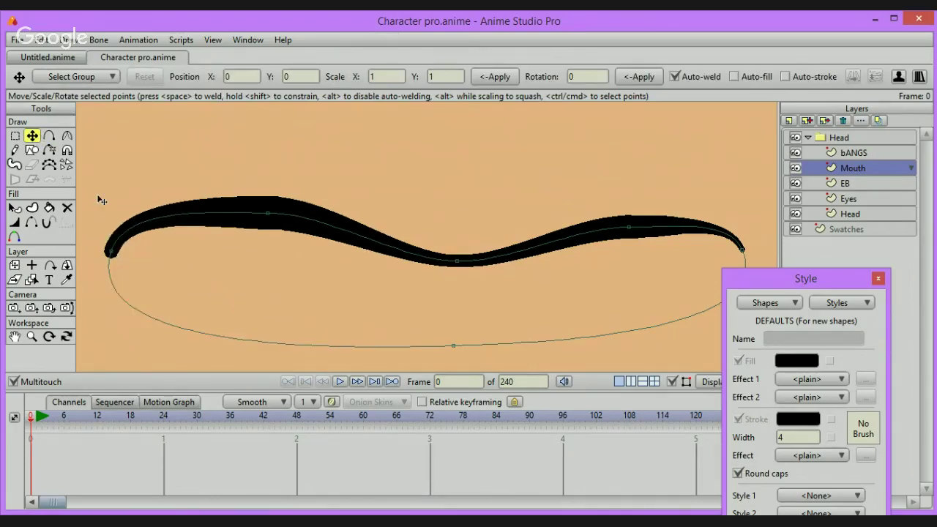
Sharpen both mouth corners by setting the curvature to 0.0524 at the right corner and 0.0119 at the left corner
{"action": "left_click", "coordinate": [66, 136]}
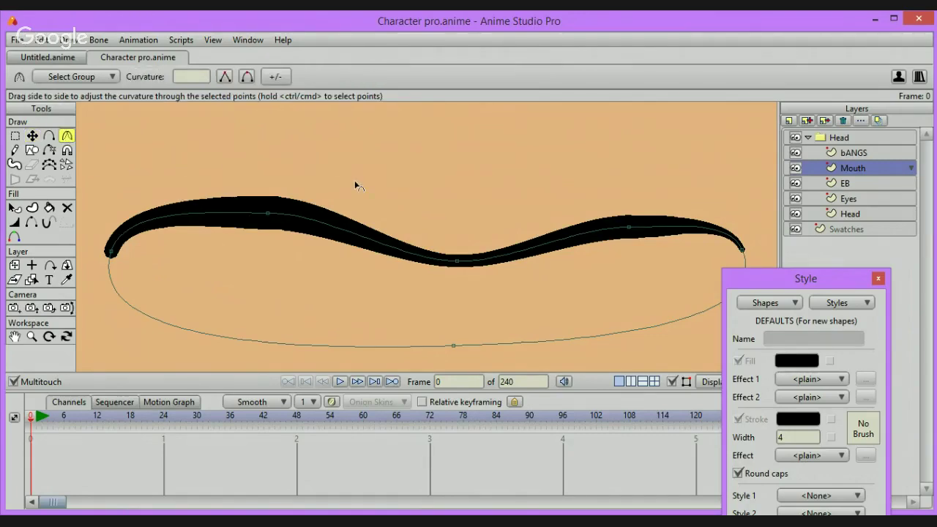
{"action": "left_click_drag", "start_coordinate": [116, 255], "coordinate": [189, 276]}
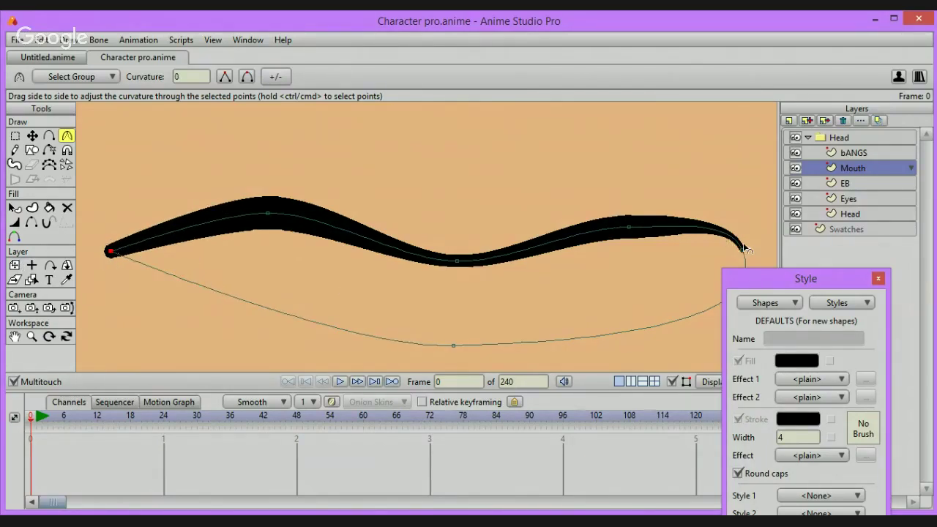
{"action": "left_click_drag", "start_coordinate": [746, 249], "coordinate": [479, 273]}
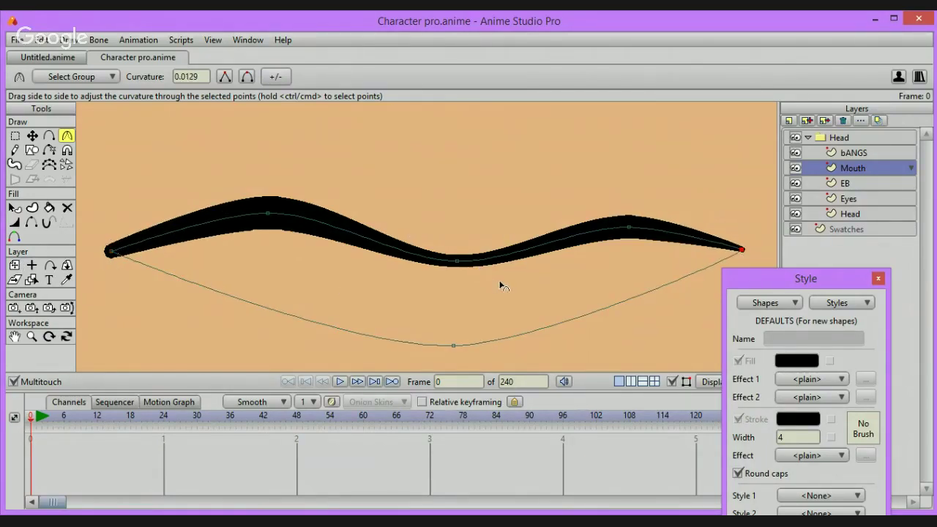
{"action": "left_click", "coordinate": [659, 235]}
{"action": "left_click", "coordinate": [742, 250]}
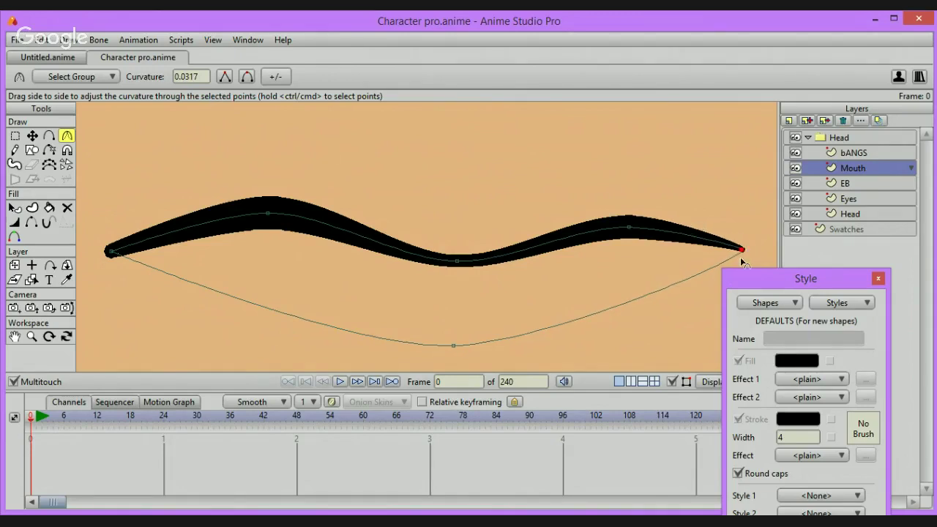
{"action": "mouse_move", "coordinate": [747, 253]}
{"action": "left_mouse_down"}
{"action": "mouse_move", "coordinate": [771, 248]}
{"action": "mouse_move", "coordinate": [758, 253]}
{"action": "left_mouse_up"}
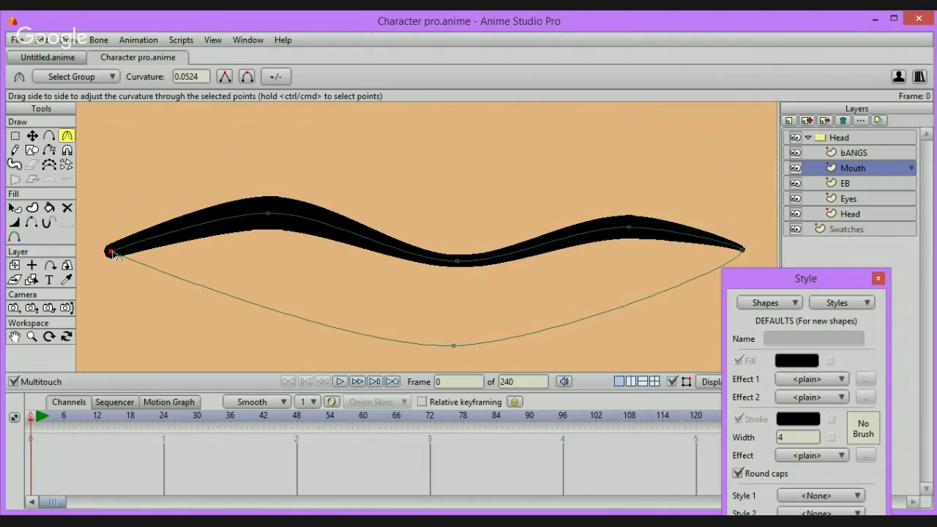
{"action": "left_click_drag", "start_coordinate": [115, 254], "coordinate": [189, 265]}
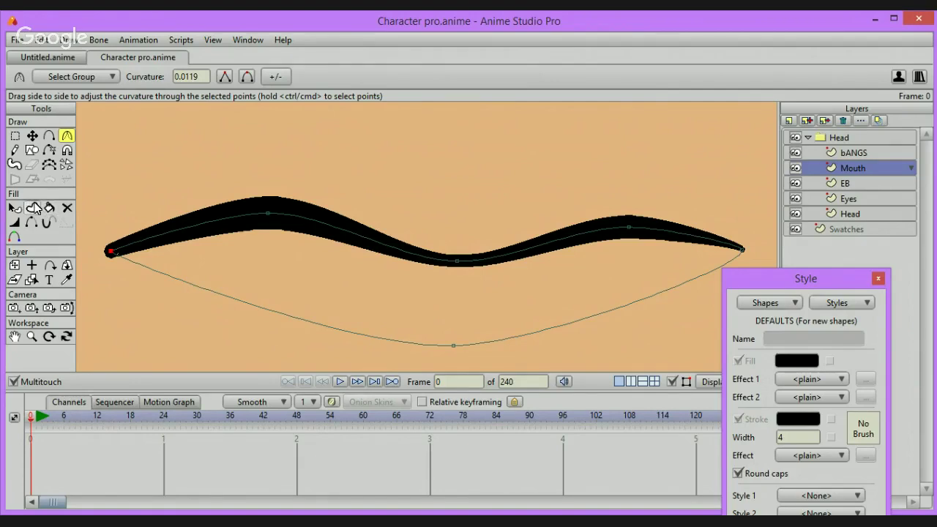
Create a black stroke shape with width 4 along both segments of the lower lip curve
{"action": "left_click", "coordinate": [32, 208]}
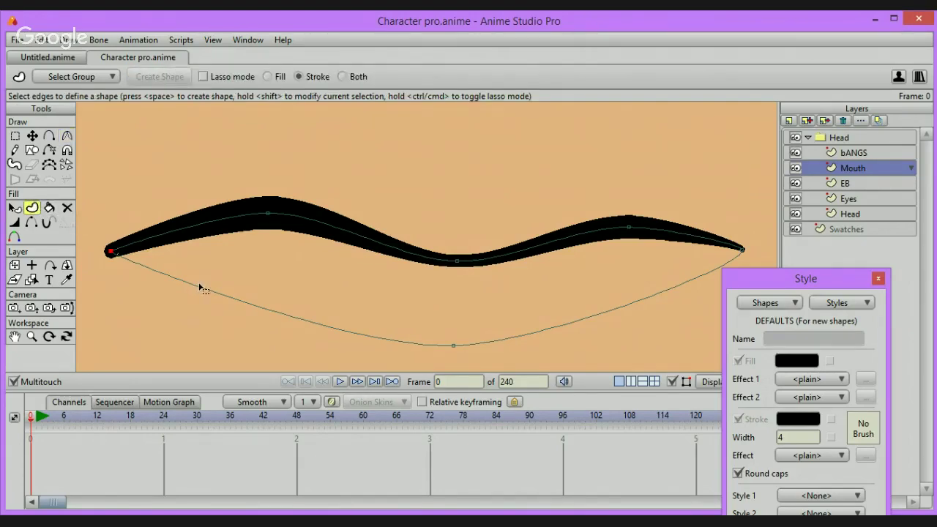
{"action": "left_click", "coordinate": [454, 347]}
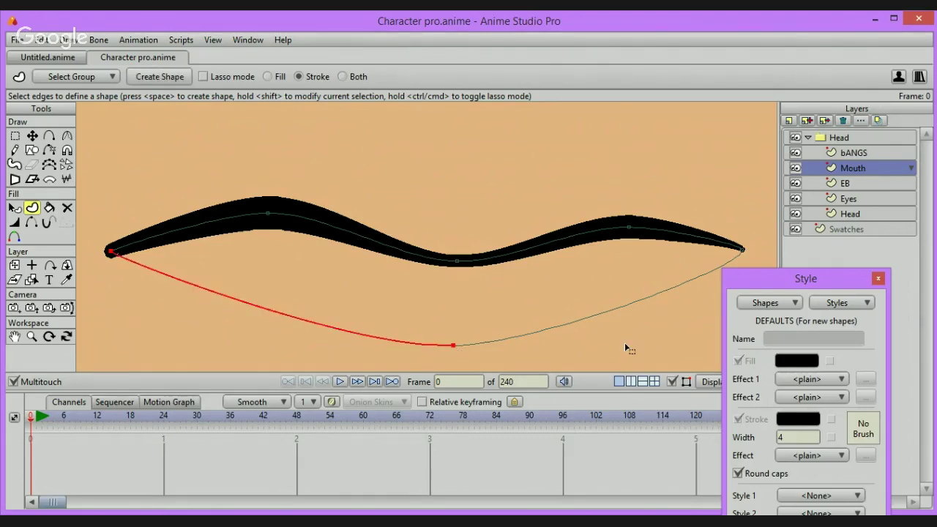
{"action": "left_click", "coordinate": [738, 256]}
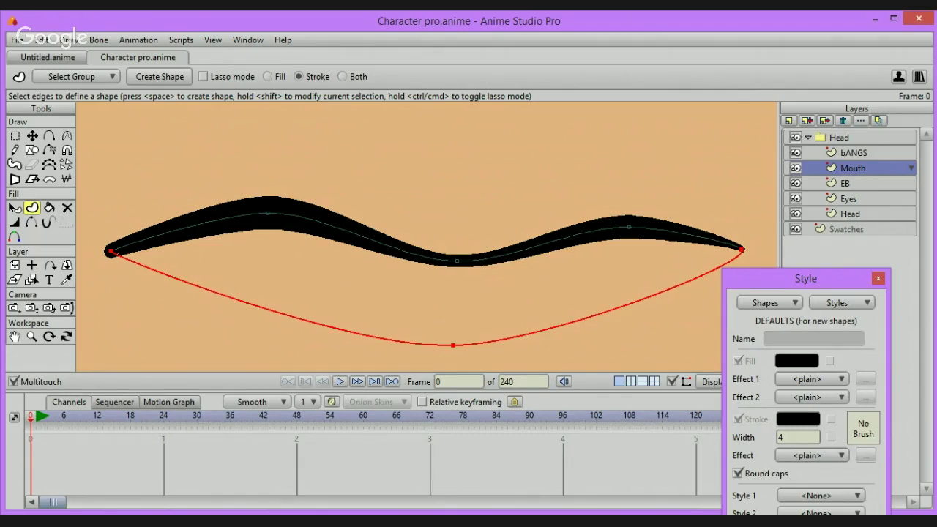
{"action": "key", "text": "space"}
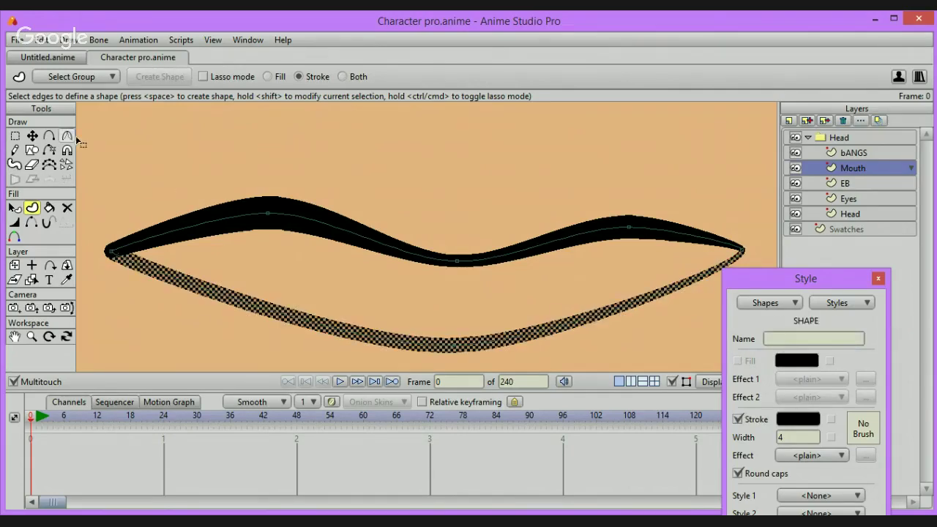
Thicken the lower lip by widening the line at its middle point to 506 percent
{"action": "left_click", "coordinate": [14, 223]}
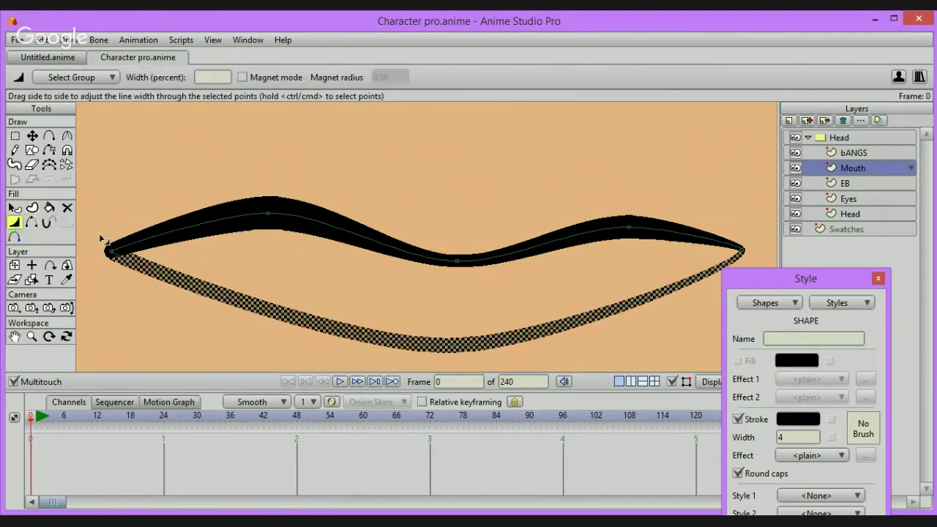
{"action": "left_click", "coordinate": [182, 258]}
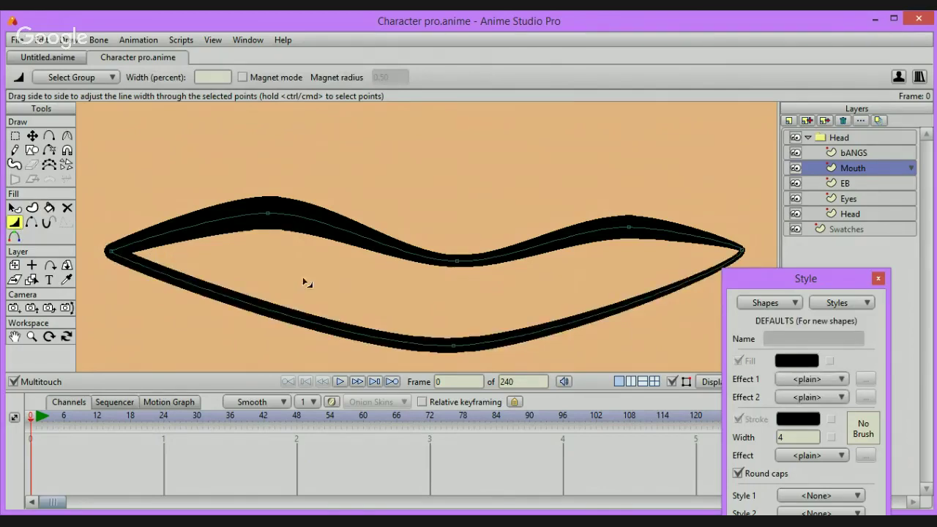
{"action": "mouse_move", "coordinate": [453, 349]}
{"action": "left_mouse_down"}
{"action": "mouse_move", "coordinate": [564, 361]}
{"action": "mouse_move", "coordinate": [450, 349]}
{"action": "mouse_move", "coordinate": [489, 351]}
{"action": "mouse_move", "coordinate": [461, 344]}
{"action": "left_mouse_up"}
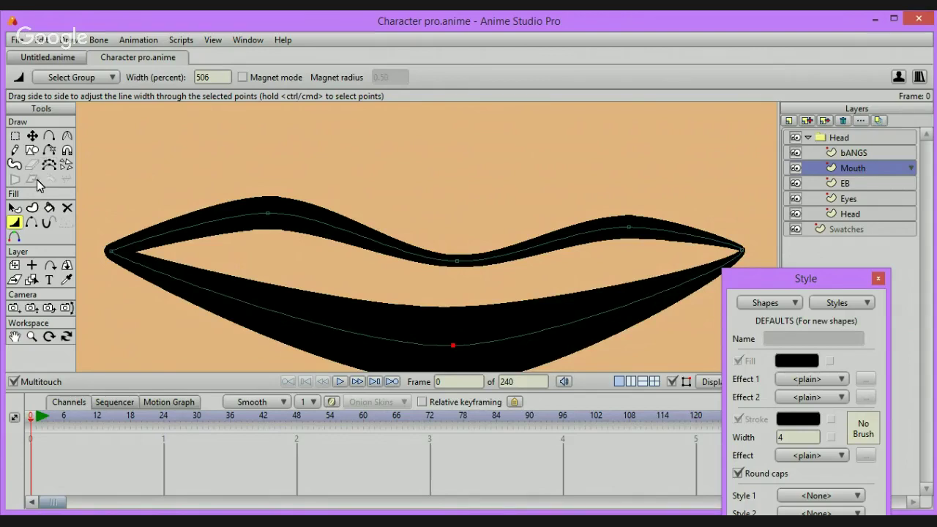
Set the curvature to 0.9931 at the lower lip's middle point, 0.4048 at the upper lip's right bump and 0.3920 at its left bump
{"action": "left_click", "coordinate": [66, 135]}
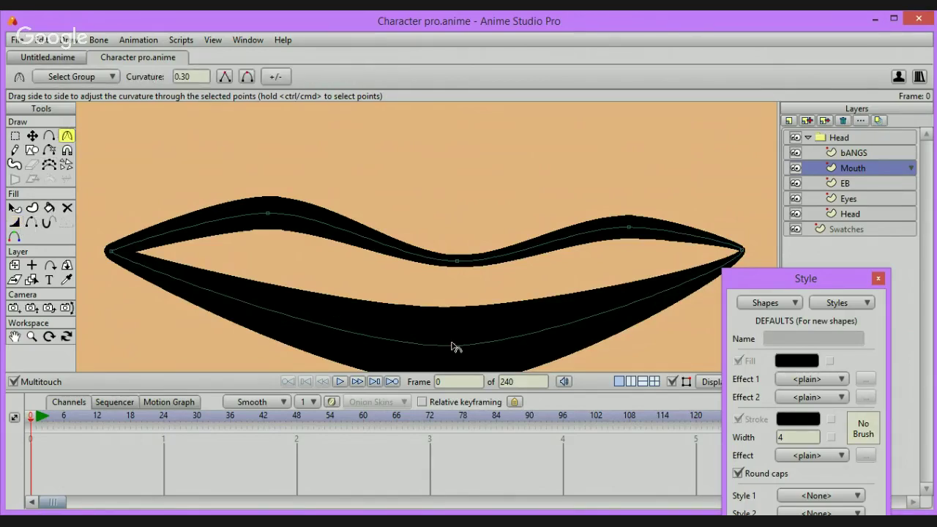
{"action": "left_click_drag", "start_coordinate": [452, 345], "coordinate": [501, 344]}
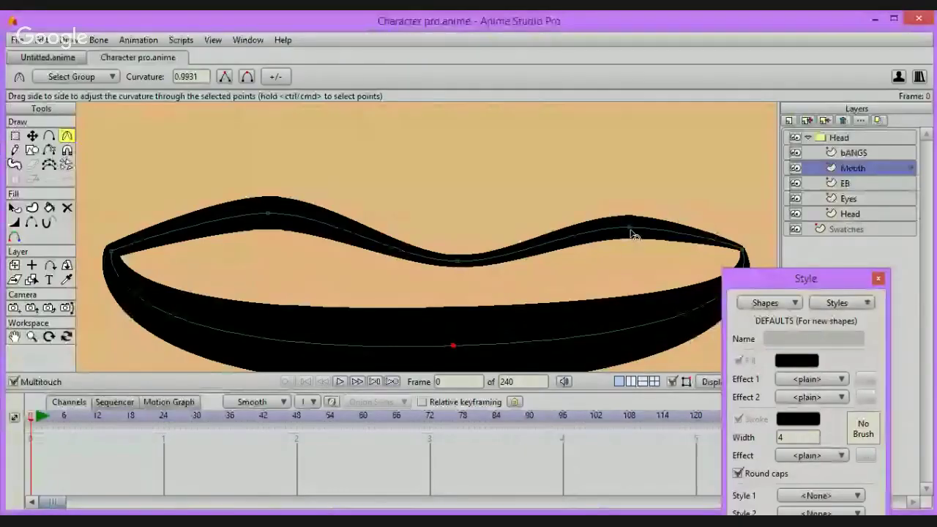
{"action": "left_click_drag", "start_coordinate": [630, 231], "coordinate": [700, 252]}
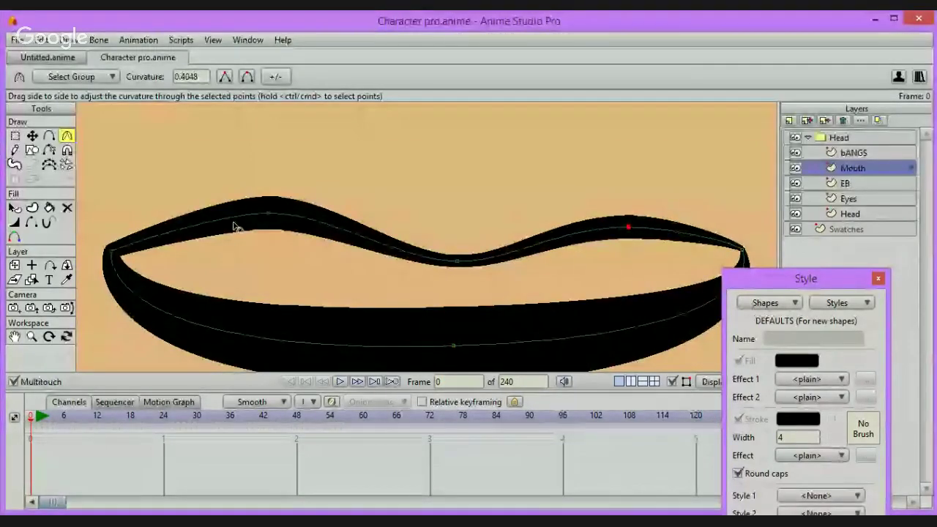
{"action": "left_click", "coordinate": [267, 213]}
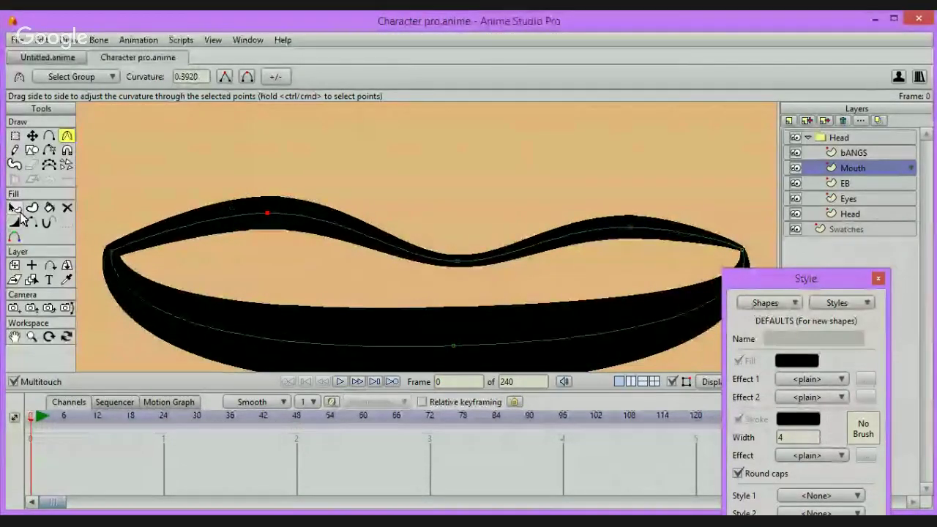
Thicken the upper lip by widening its left bump to 462 percent and its right bump to 354 percent
{"action": "key", "text": "w"}
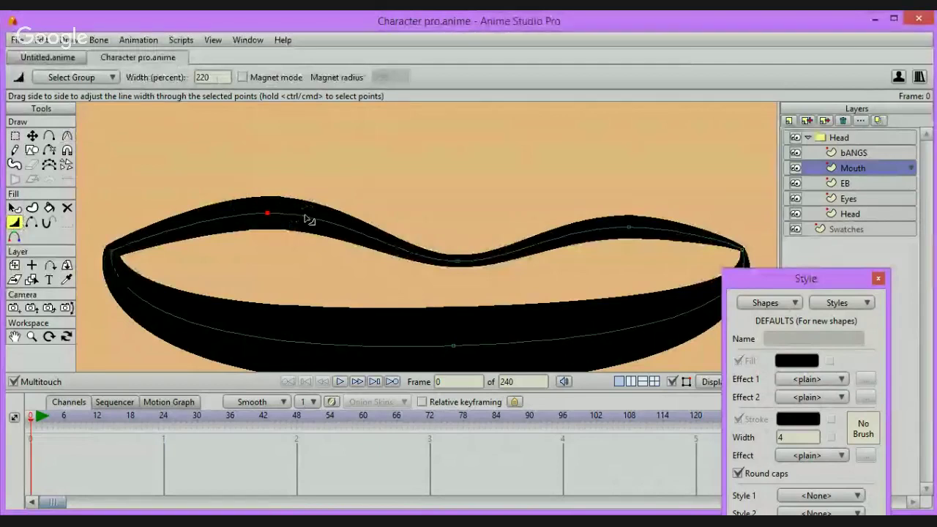
{"action": "left_click_drag", "start_coordinate": [362, 224], "coordinate": [339, 223]}
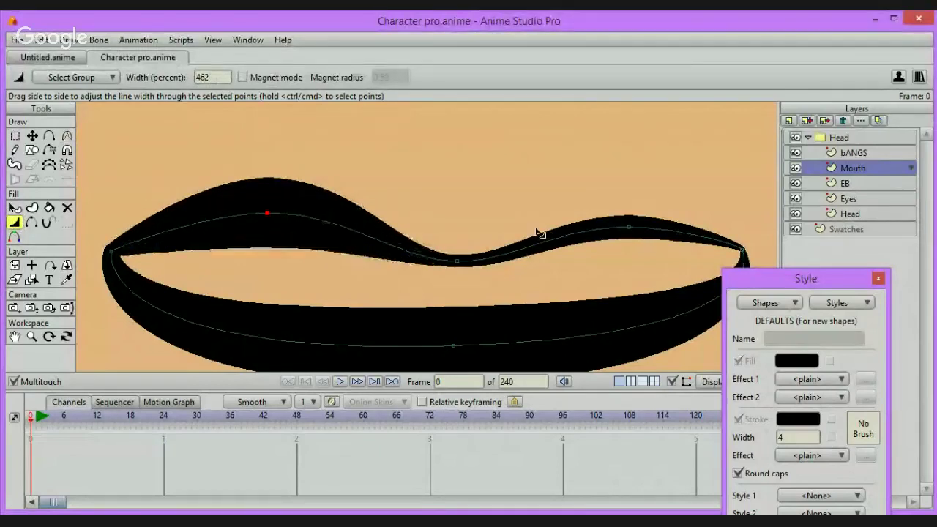
{"action": "left_click", "coordinate": [629, 227]}
{"action": "left_click_drag", "start_coordinate": [633, 229], "coordinate": [701, 238]}
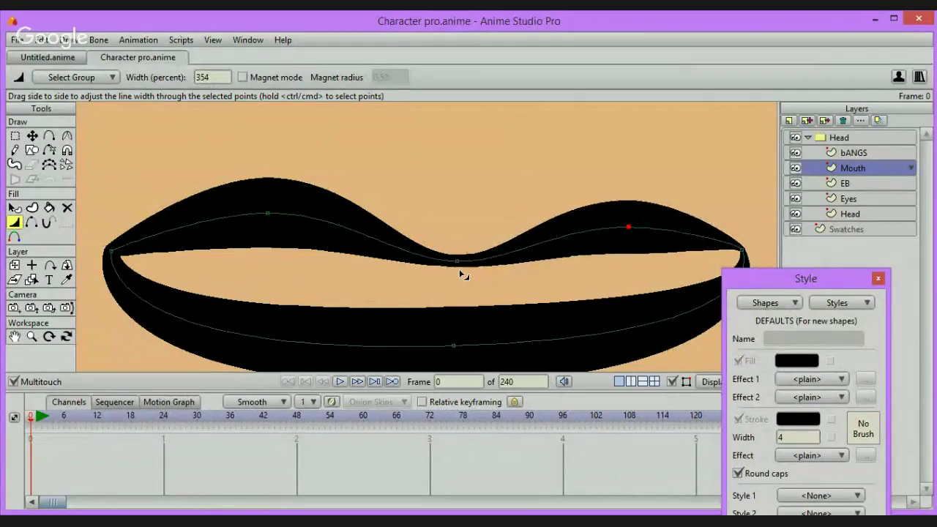
Widen the line at the upper lip's middle dip to 122 percent and raise the lower lip's middle point towards the upper lip
{"action": "left_click_drag", "start_coordinate": [460, 267], "coordinate": [474, 268]}
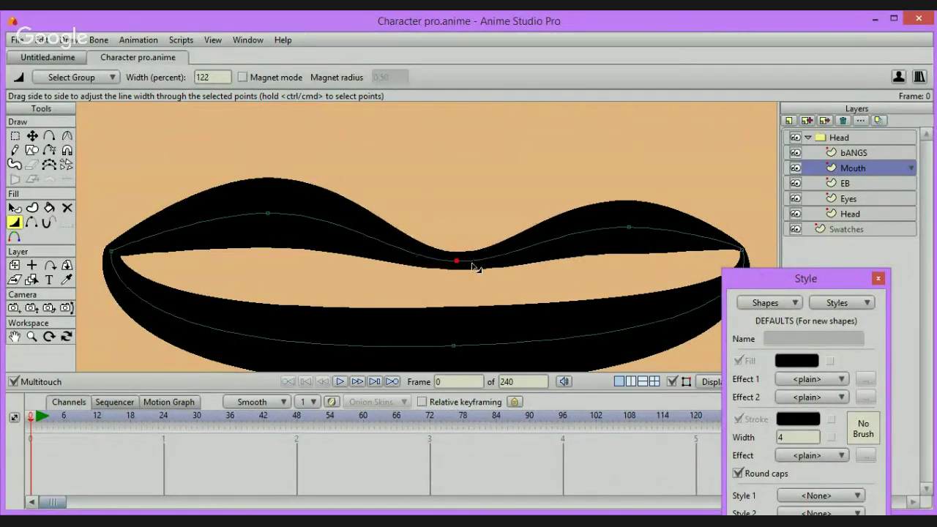
{"action": "left_click", "coordinate": [32, 136]}
{"action": "left_click_drag", "start_coordinate": [458, 347], "coordinate": [449, 308]}
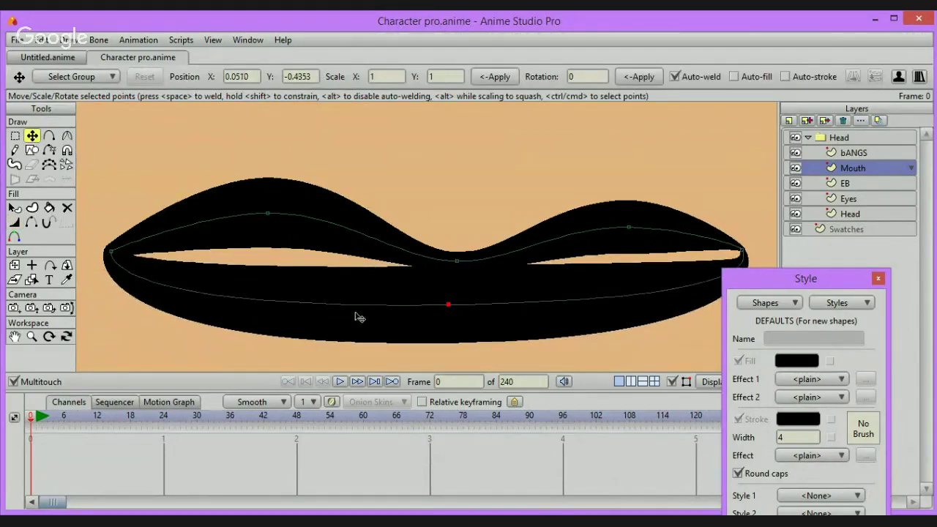
Sharpen the mouth corners by setting the curvature to 0.0050 at the left corner and 0 at the right corner
{"action": "left_click", "coordinate": [67, 135]}
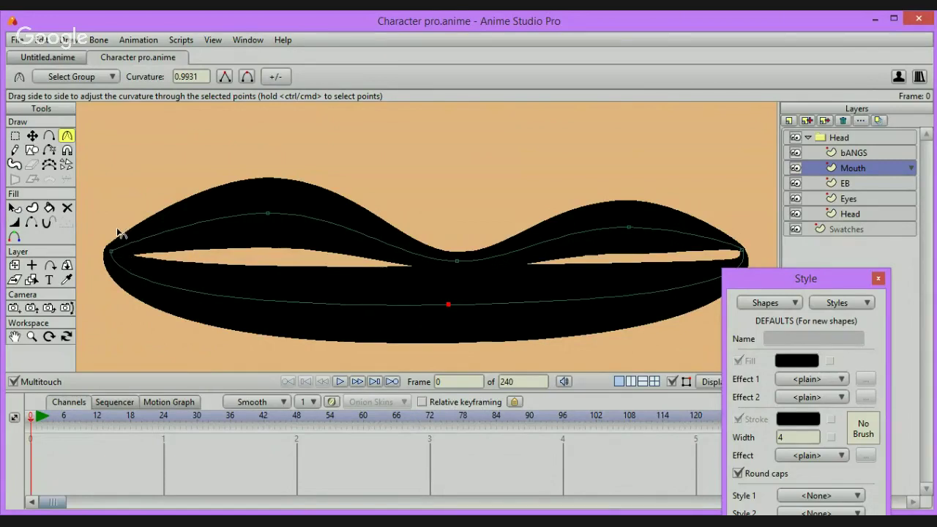
{"action": "left_click_drag", "start_coordinate": [110, 253], "coordinate": [182, 279]}
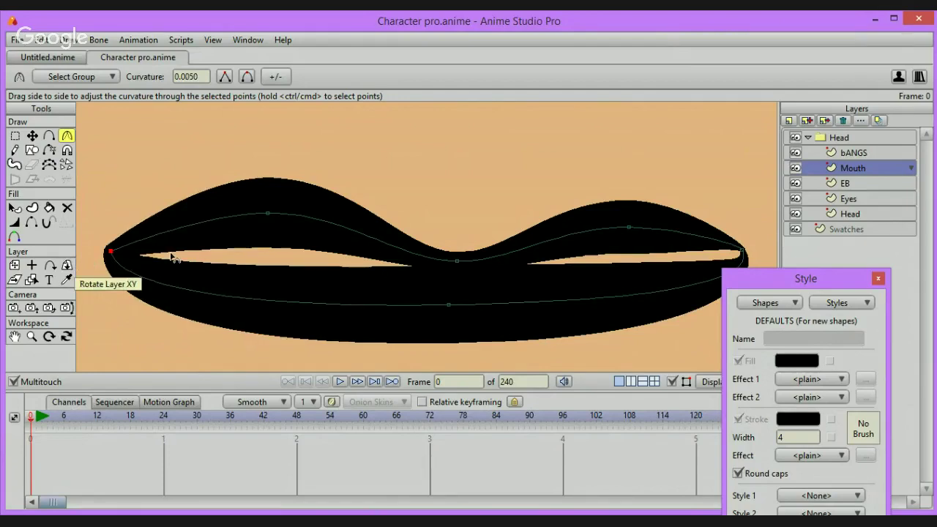
{"action": "left_click_drag", "start_coordinate": [741, 251], "coordinate": [650, 254]}
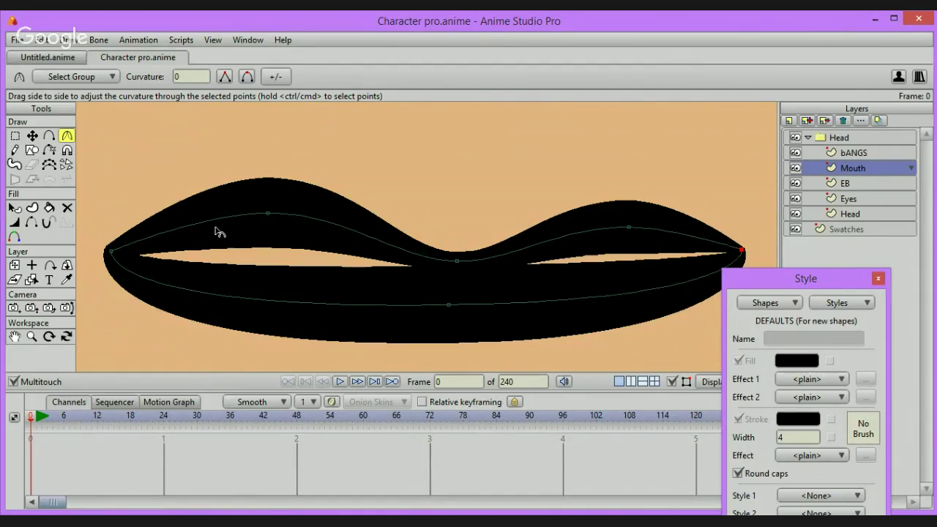
{"action": "left_click", "coordinate": [49, 136]}
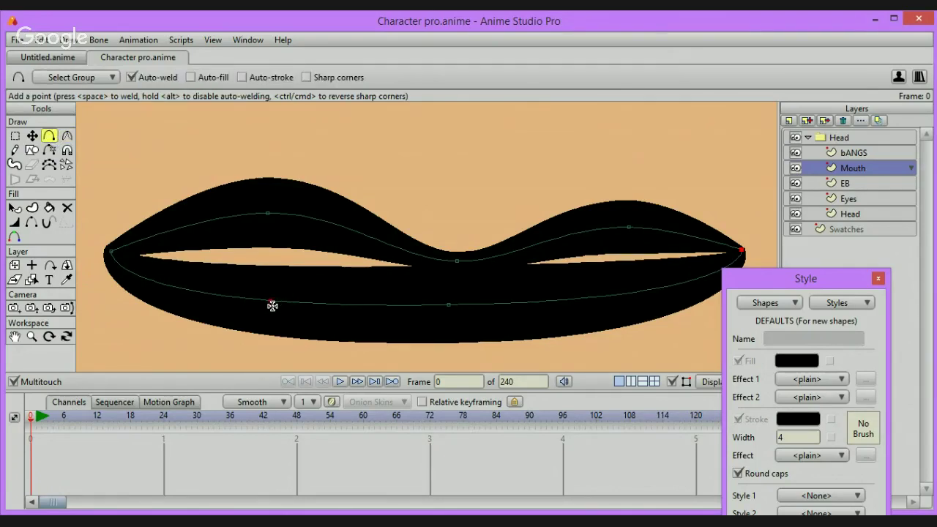
{"action": "left_click_drag", "start_coordinate": [273, 304], "coordinate": [270, 294]}
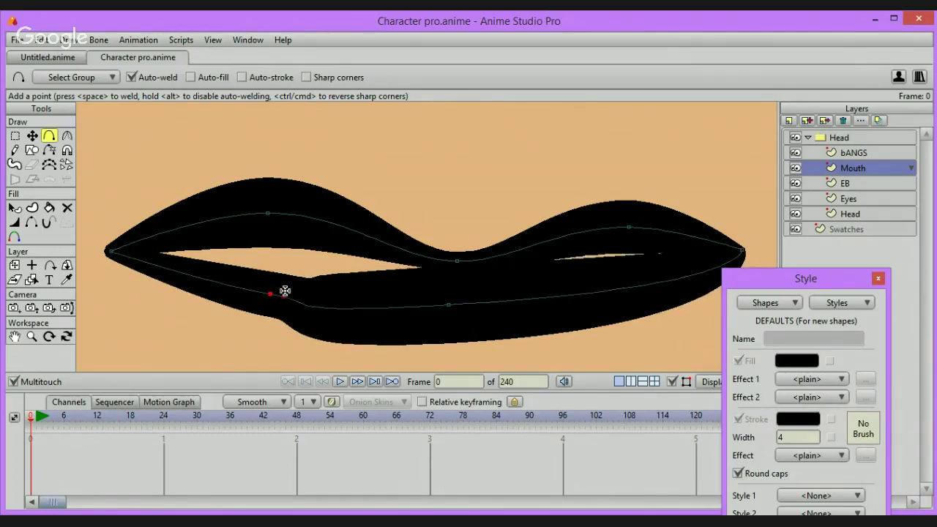
{"action": "key", "text": "ctrl+z"}
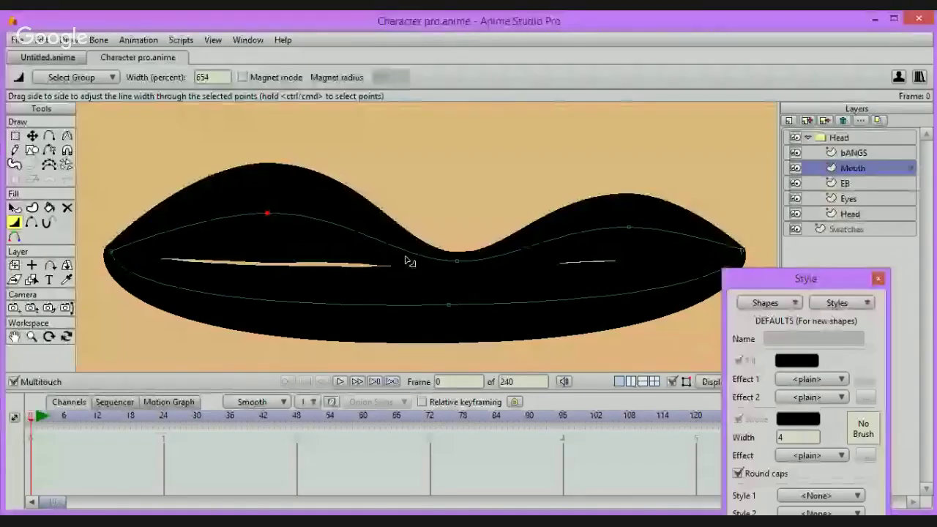
Widen the lower lip line slightly at its middle point and lower that point so the mouth opens wide
{"action": "mouse_move", "coordinate": [448, 305]}
{"action": "left_mouse_down"}
{"action": "mouse_move", "coordinate": [464, 307]}
{"action": "mouse_move", "coordinate": [449, 278]}
{"action": "left_mouse_up"}
{"action": "key", "text": "q"}
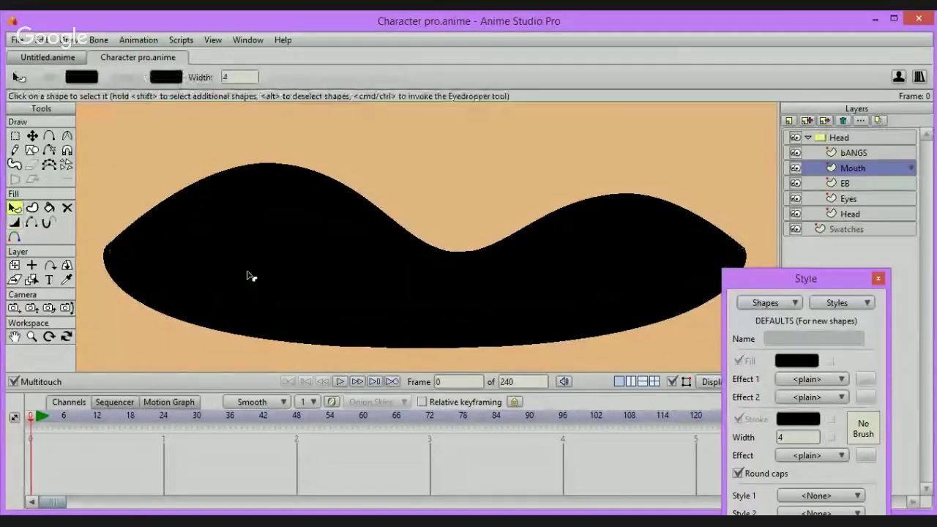
{"action": "left_click", "coordinate": [31, 135]}
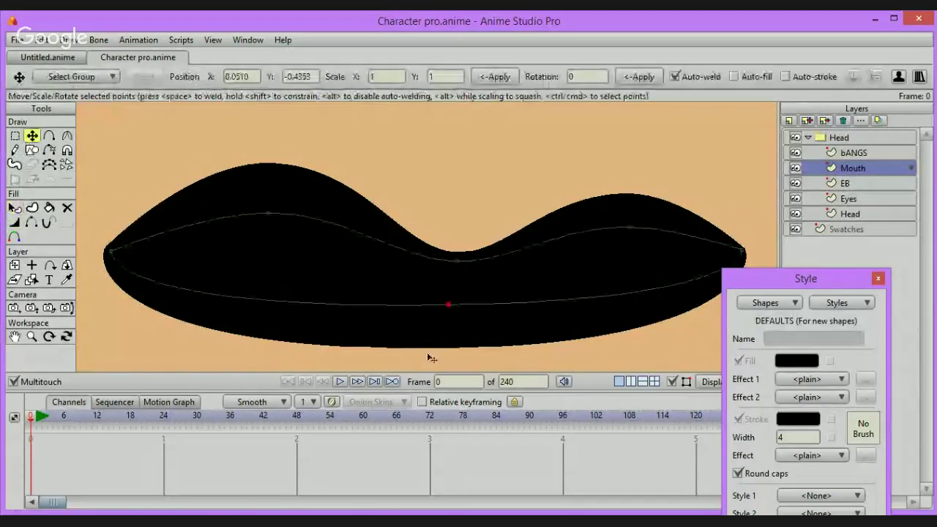
{"action": "left_click_drag", "start_coordinate": [450, 306], "coordinate": [461, 417]}
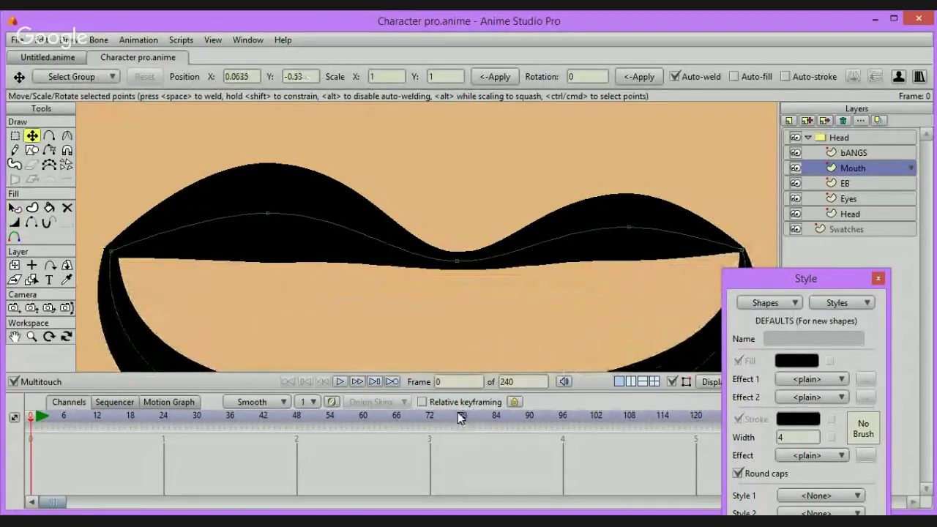
{"action": "scroll", "coordinate": [461, 418], "scroll_direction": "down", "scroll_amount": 3}
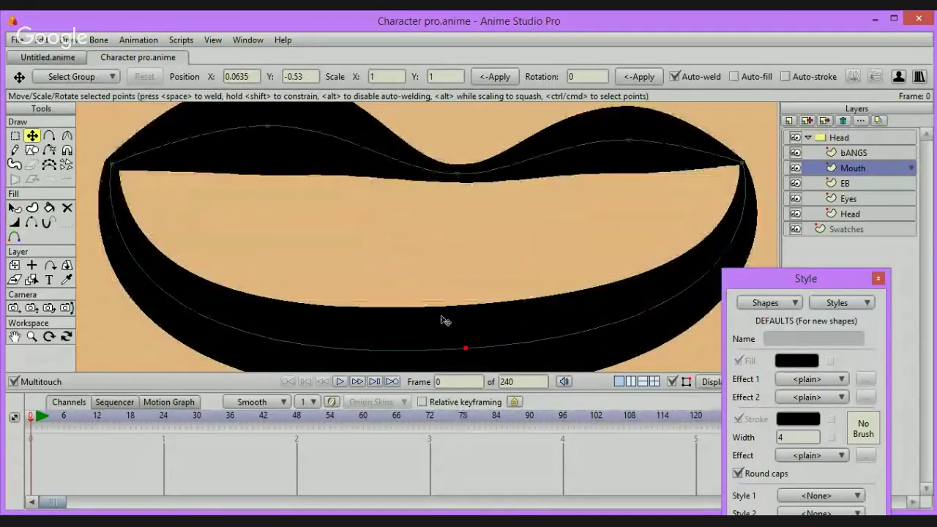
{"action": "left_click_drag", "start_coordinate": [469, 351], "coordinate": [471, 374]}
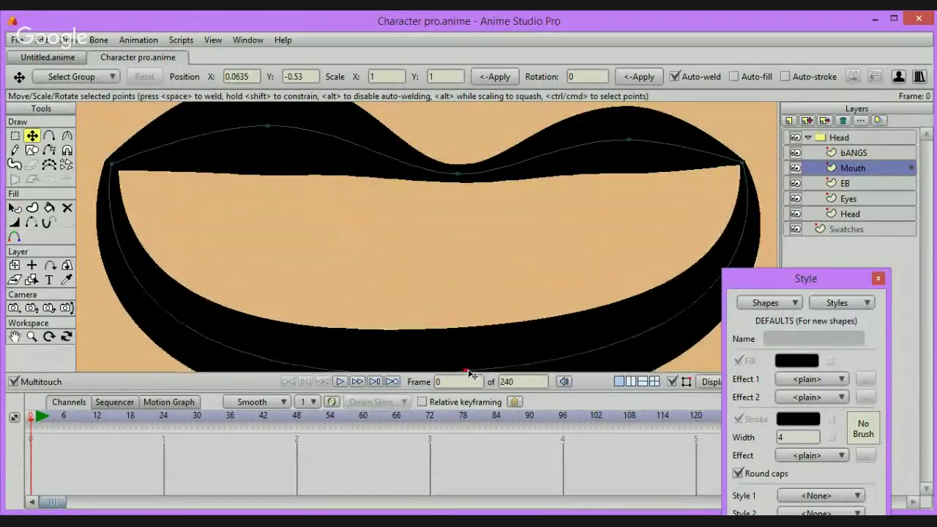
Create a black fill-only shape for the mouth opening, bounded by the full upper and lower lip curves
{"action": "left_click", "coordinate": [15, 208]}
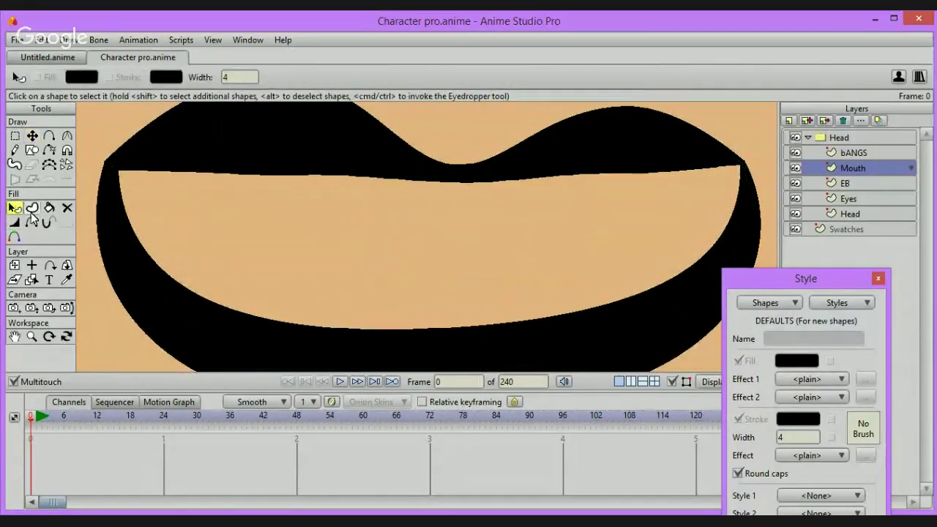
{"action": "left_click", "coordinate": [138, 261]}
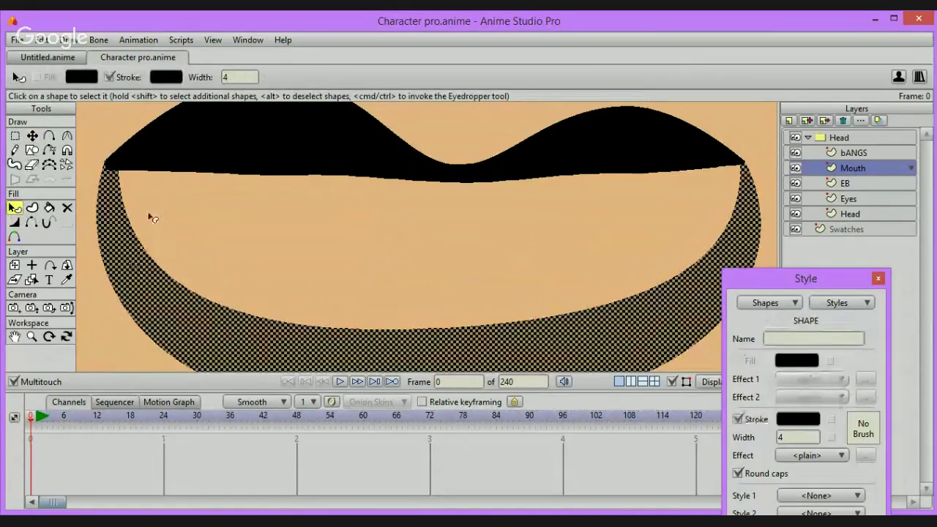
{"action": "left_click", "coordinate": [32, 208]}
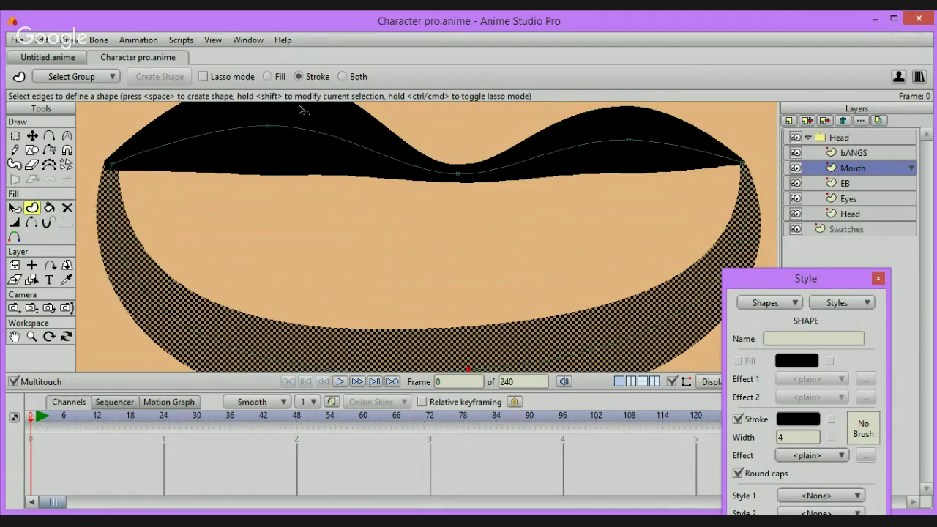
{"action": "left_click", "coordinate": [270, 76]}
{"action": "left_click", "coordinate": [201, 143]}
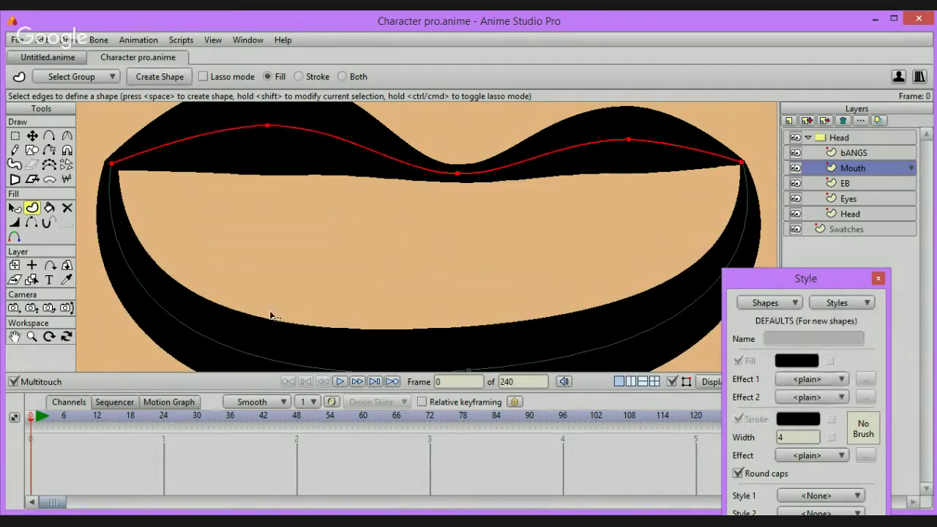
{"action": "left_click", "coordinate": [286, 364], "text": "shift"}
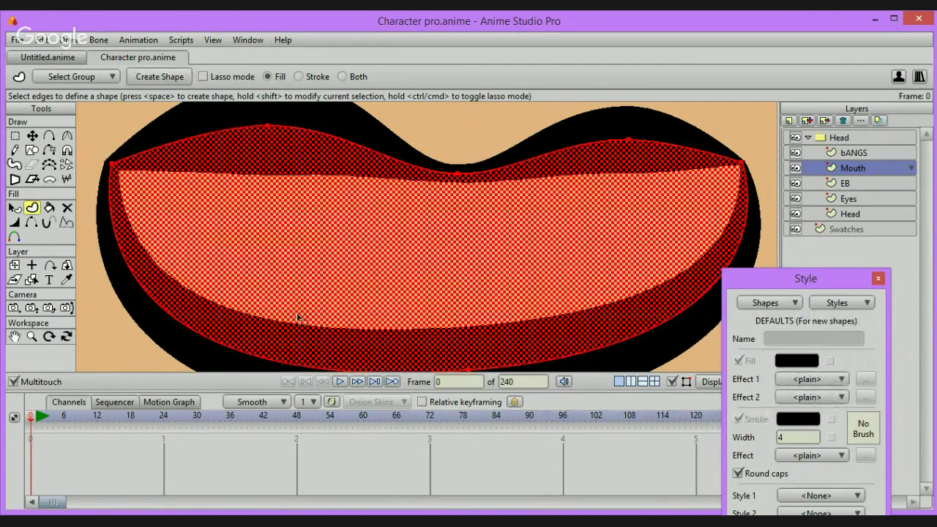
{"action": "key", "text": "space"}
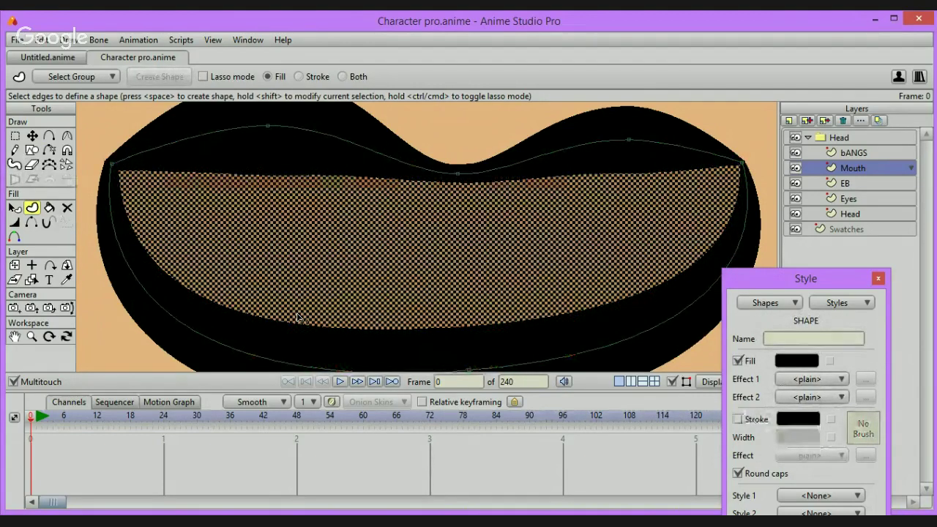
{"action": "left_click", "coordinate": [297, 316]}
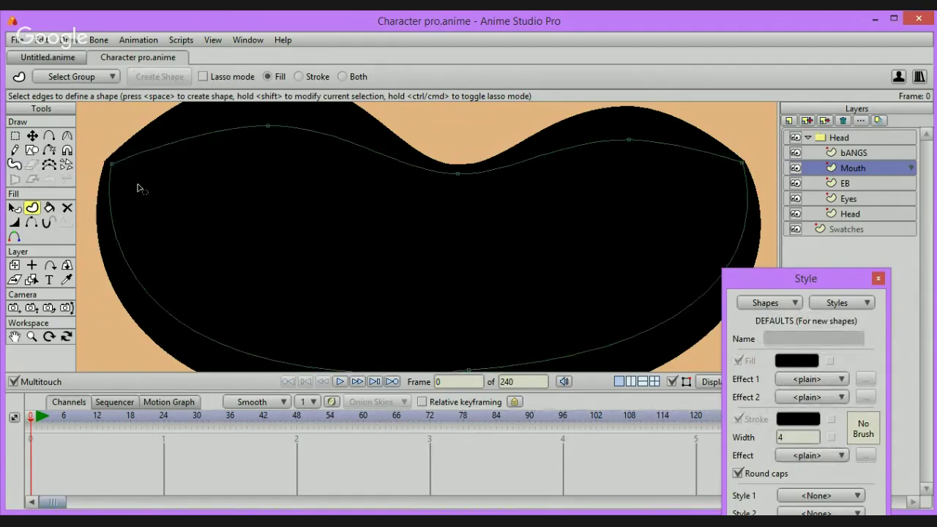
Set the upper lip's stroke colour to light pink and send the black mouth fill behind the lips
{"action": "left_click", "coordinate": [15, 208]}
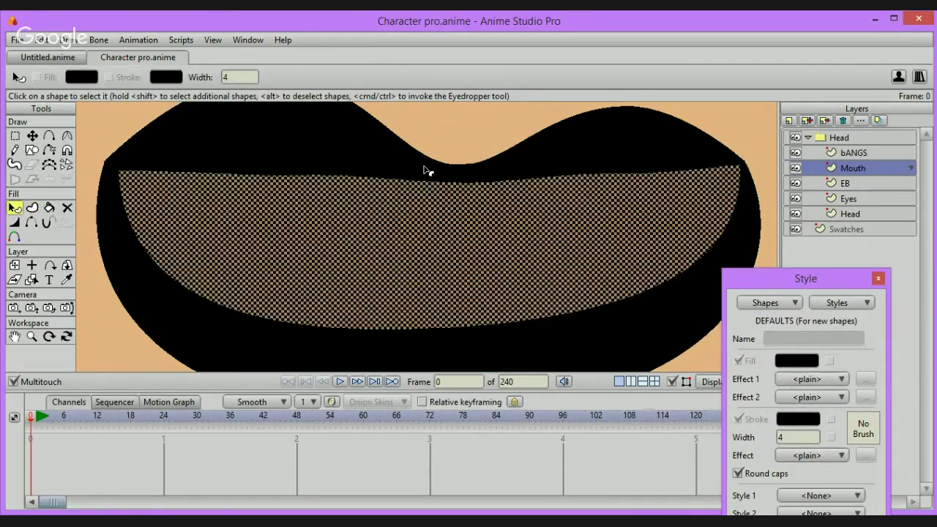
{"action": "left_click", "coordinate": [425, 169]}
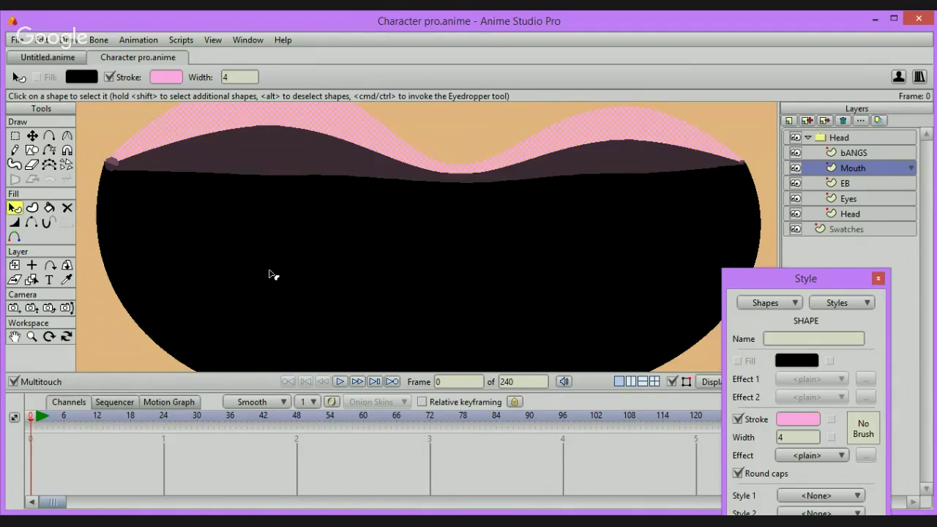
{"action": "left_click", "coordinate": [322, 291]}
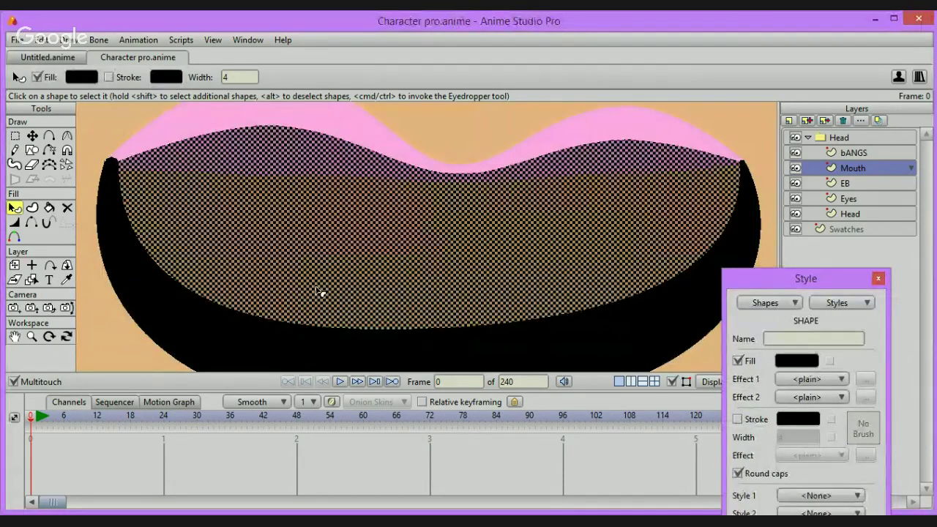
{"action": "key", "text": "ctrl+shift+a"}
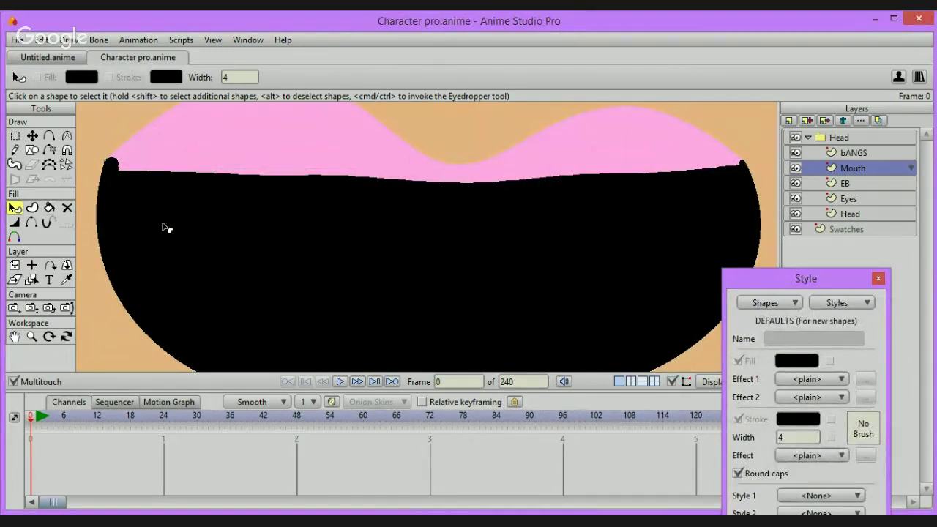
Set the lower lip's stroke colour to dark purple and deselect the shape
{"action": "left_click", "coordinate": [182, 337]}
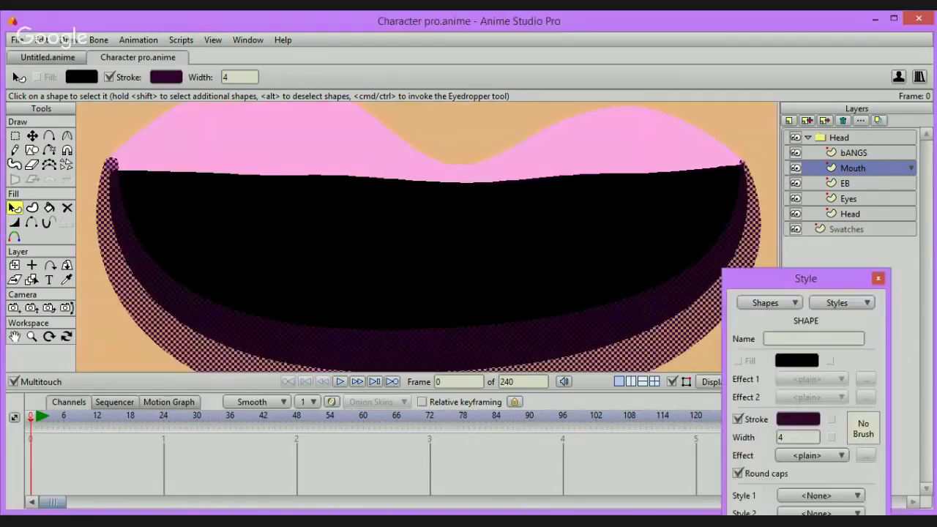
{"action": "key", "text": "ctrl+shift+a"}
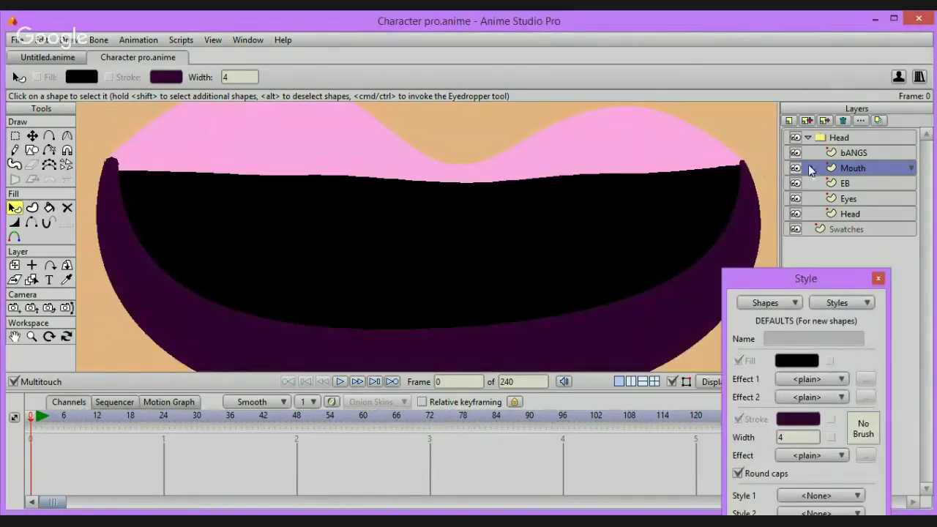
Scale down all points of the Mouth layer together so the mouth is smaller on the face
{"action": "left_click", "coordinate": [811, 137]}
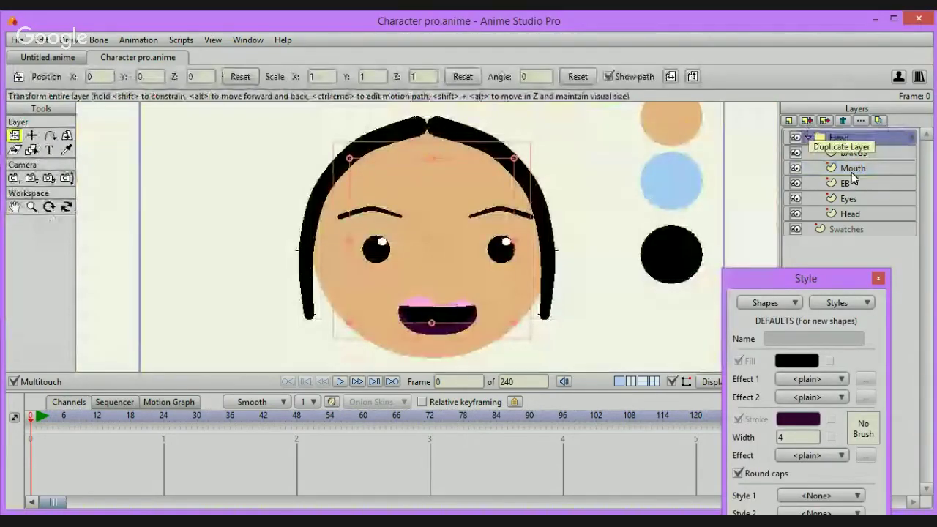
{"action": "left_click", "coordinate": [819, 168]}
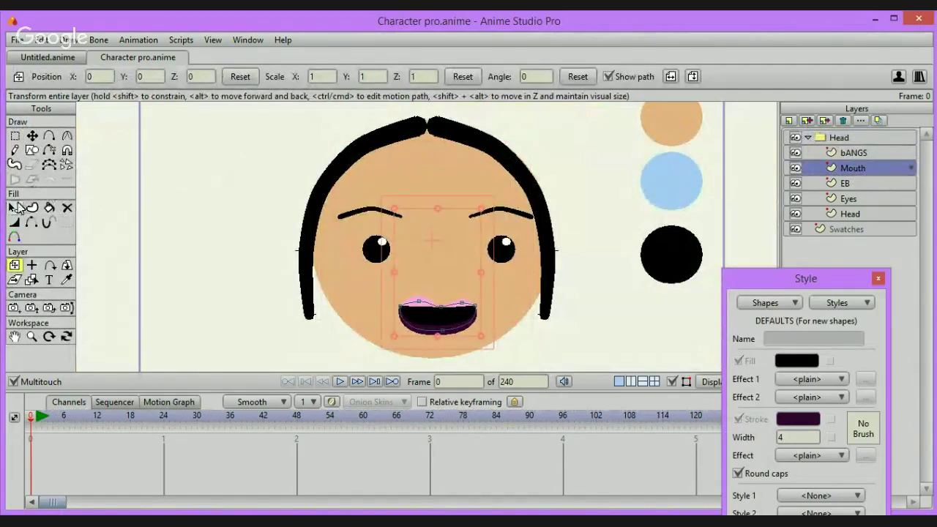
{"action": "left_click", "coordinate": [19, 136]}
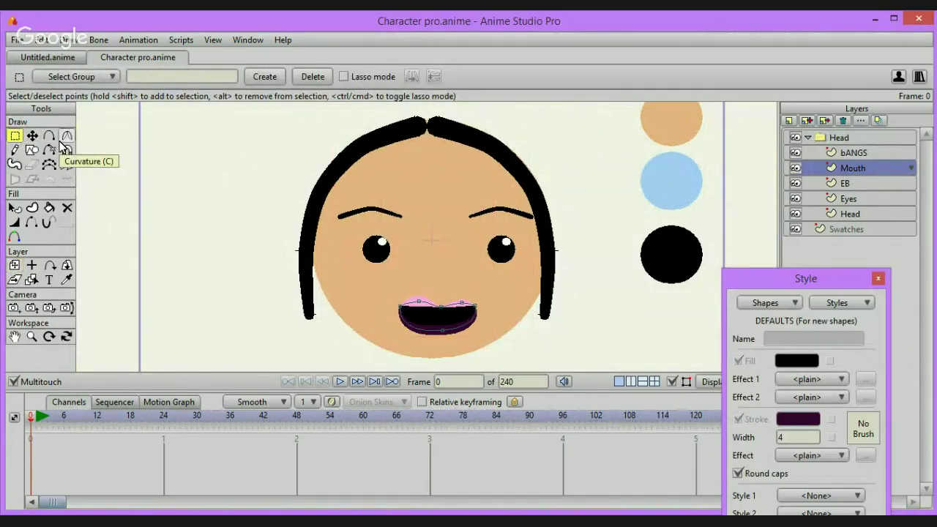
{"action": "key", "text": "ctrl+a"}
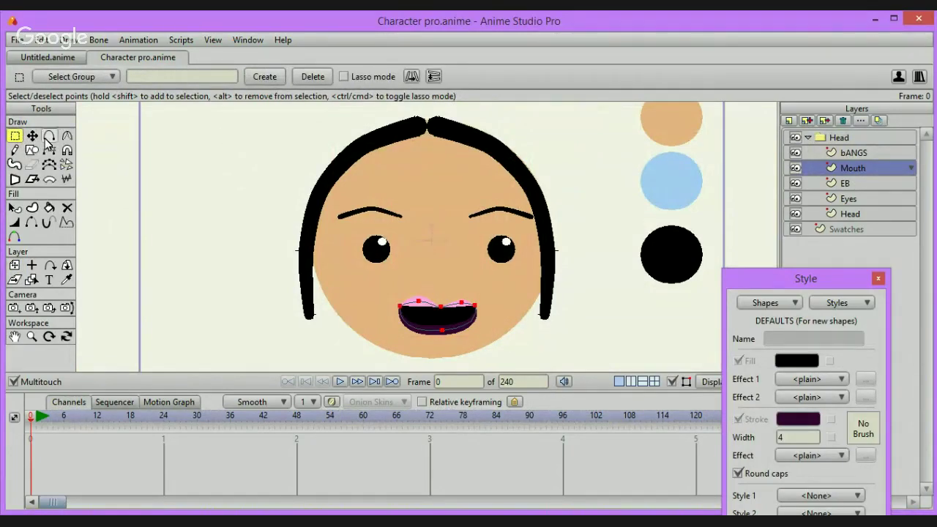
{"action": "left_click", "coordinate": [33, 137]}
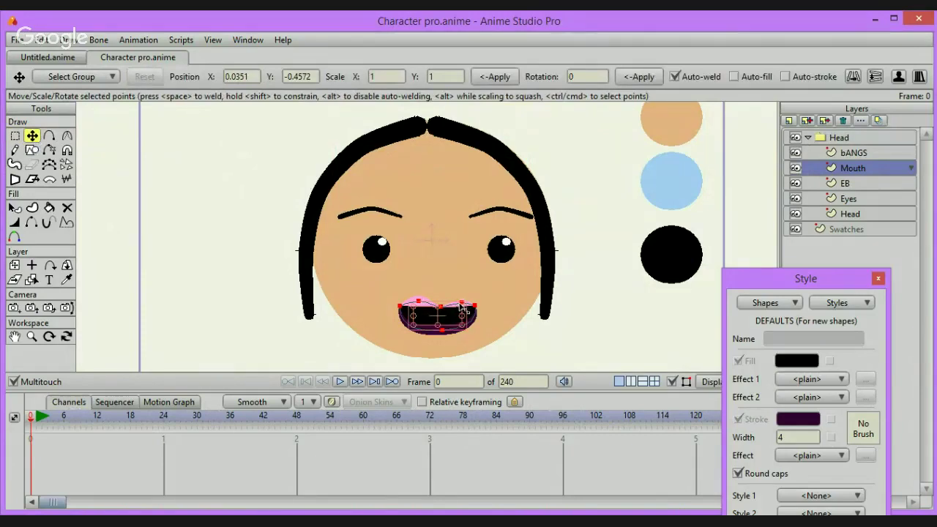
{"action": "left_click_drag", "start_coordinate": [462, 309], "coordinate": [453, 322]}
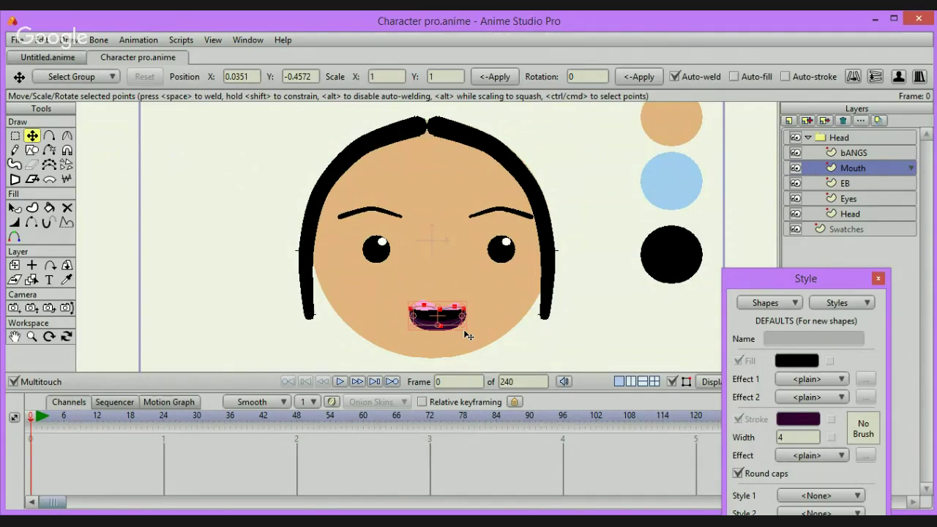
{"action": "left_click", "coordinate": [476, 255]}
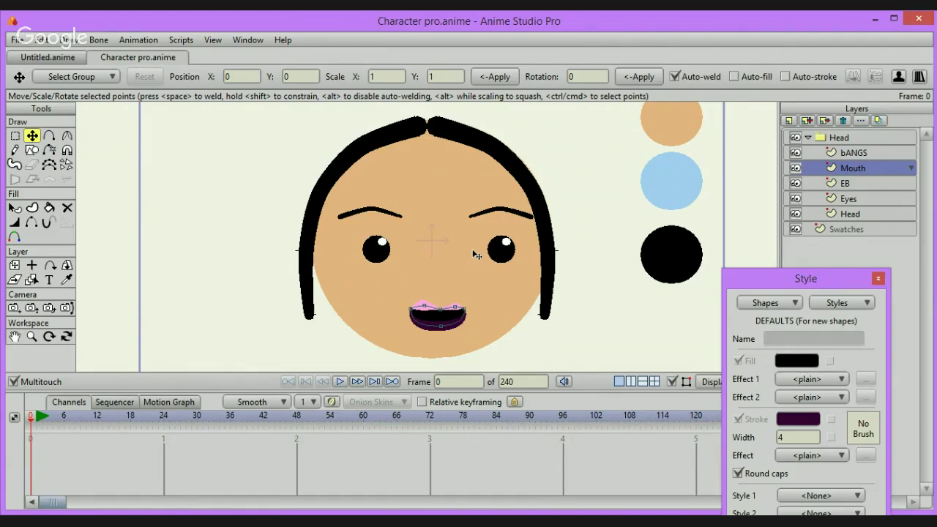
Add a group layer named Mouth directly above the Mouth vector layer
{"action": "scroll", "coordinate": [476, 254], "scroll_direction": "up", "scroll_amount": 5}
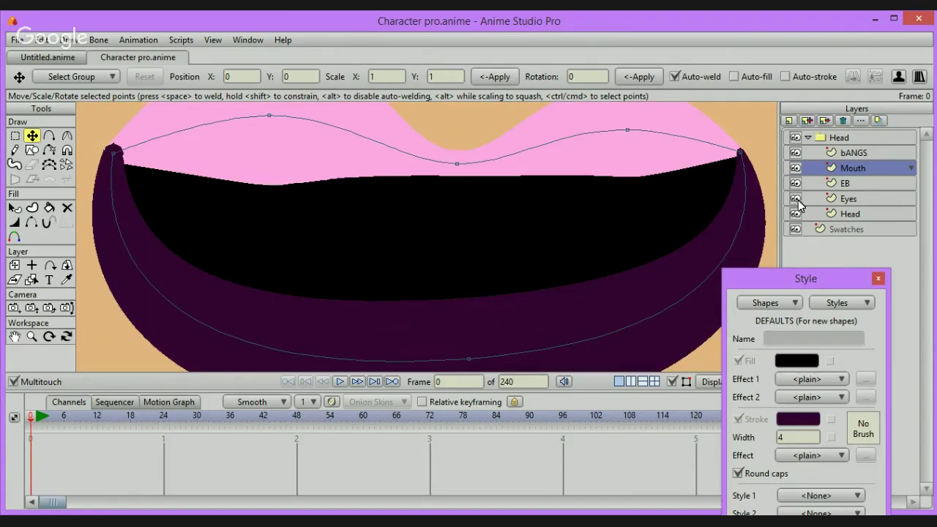
{"action": "left_click", "coordinate": [790, 120]}
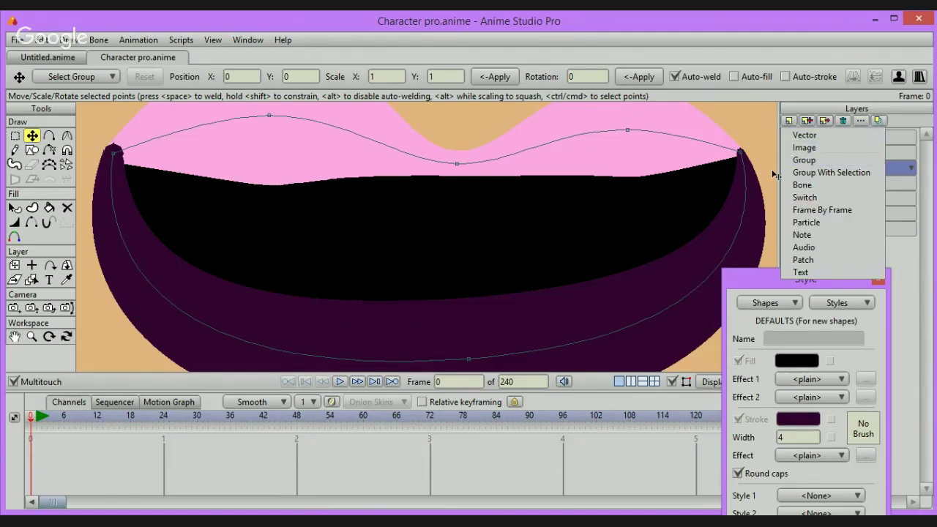
{"action": "left_click", "coordinate": [803, 160]}
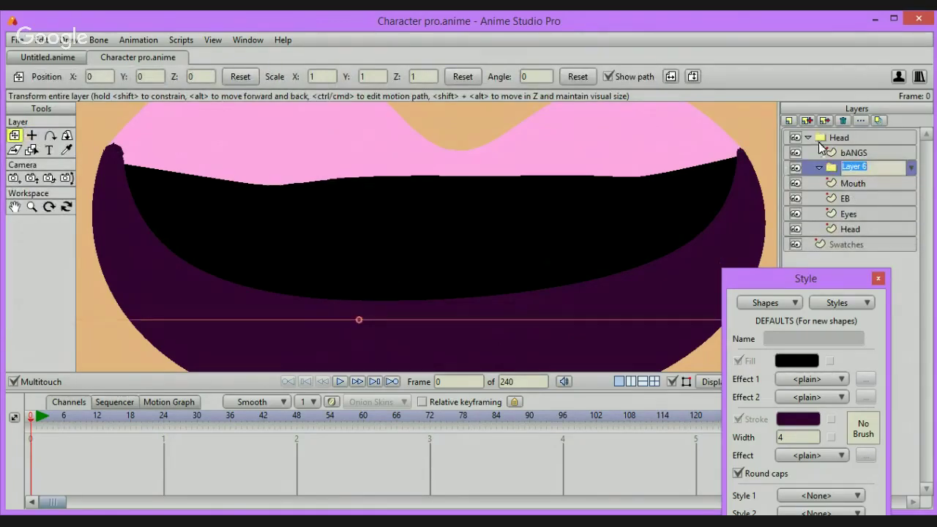
{"action": "type", "text": "Mouth"}
{"action": "key", "text": "Return"}
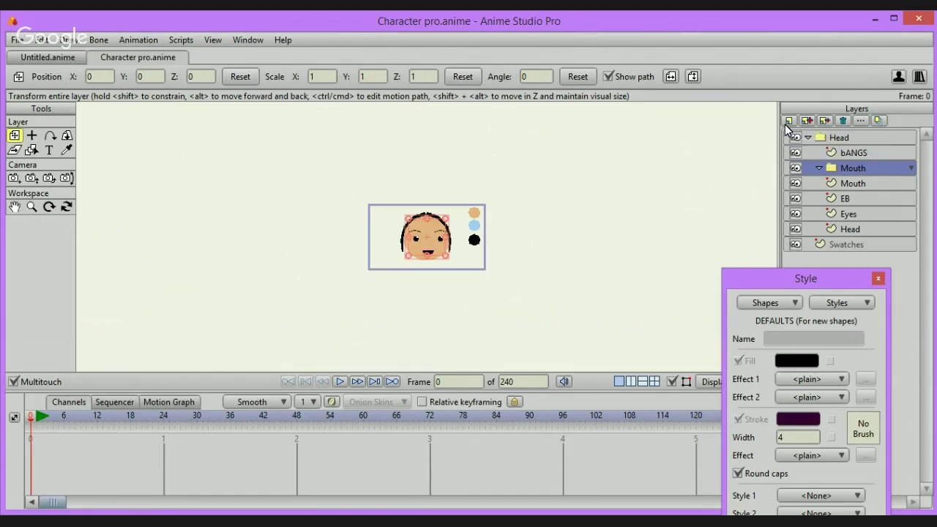
Place the Mouth group's origin at the centre of the mouth opening, at about X 0.04, Y -0.46
{"action": "left_click", "coordinate": [833, 137]}
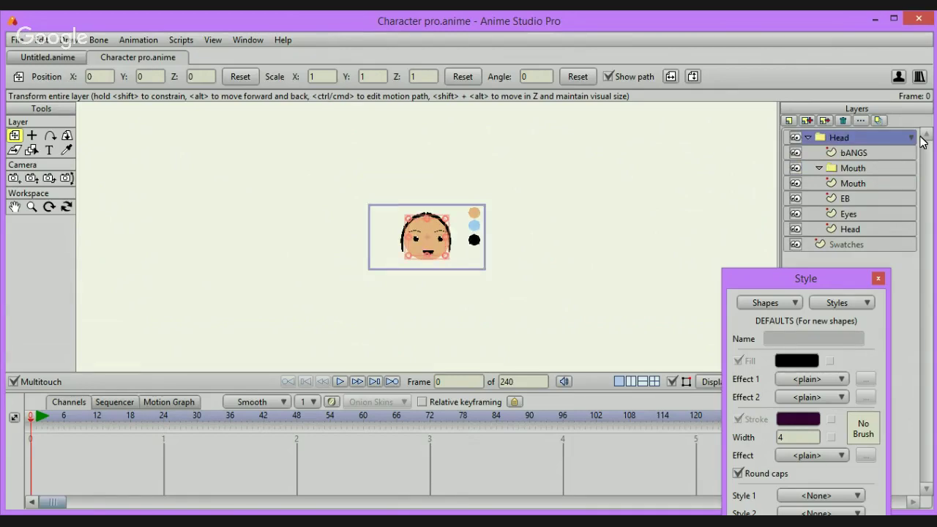
{"action": "left_click", "coordinate": [853, 168]}
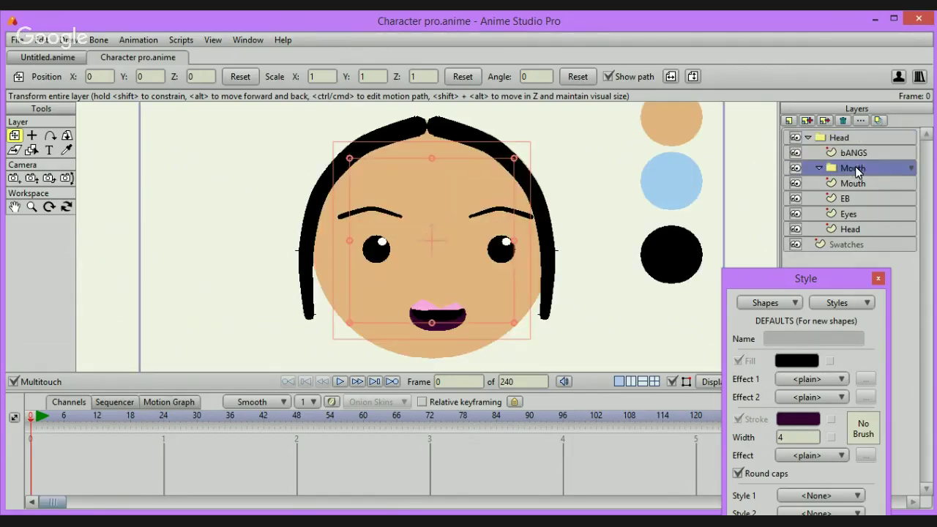
{"action": "left_click", "coordinate": [32, 137]}
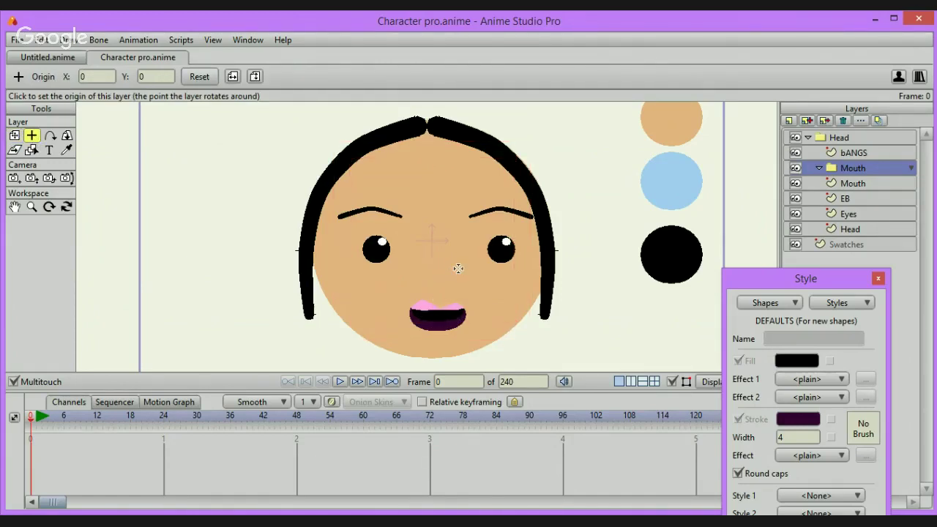
{"action": "left_click", "coordinate": [438, 317]}
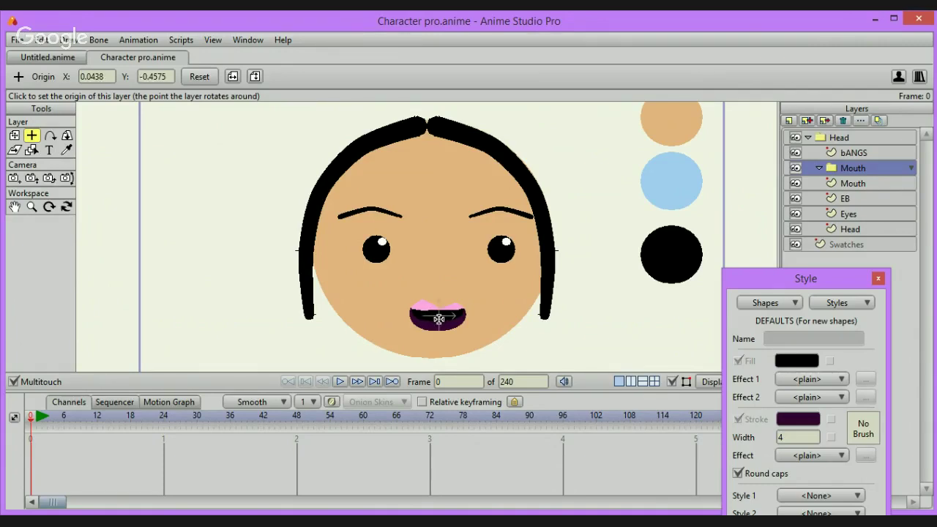
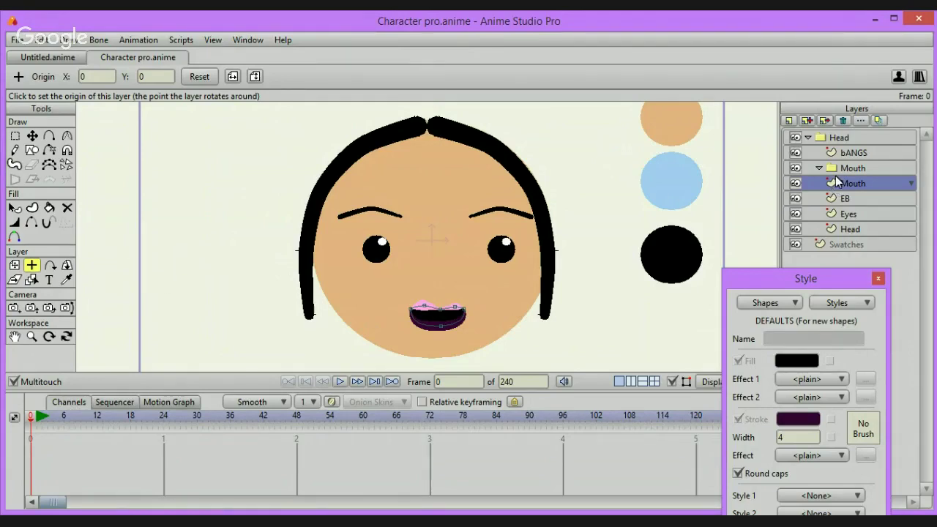
Move the Mouth vector layer into the Mouth group and set the group's mask to Hide all
{"action": "left_click_drag", "start_coordinate": [837, 182], "coordinate": [840, 170]}
{"action": "double_click", "coordinate": [841, 168]}
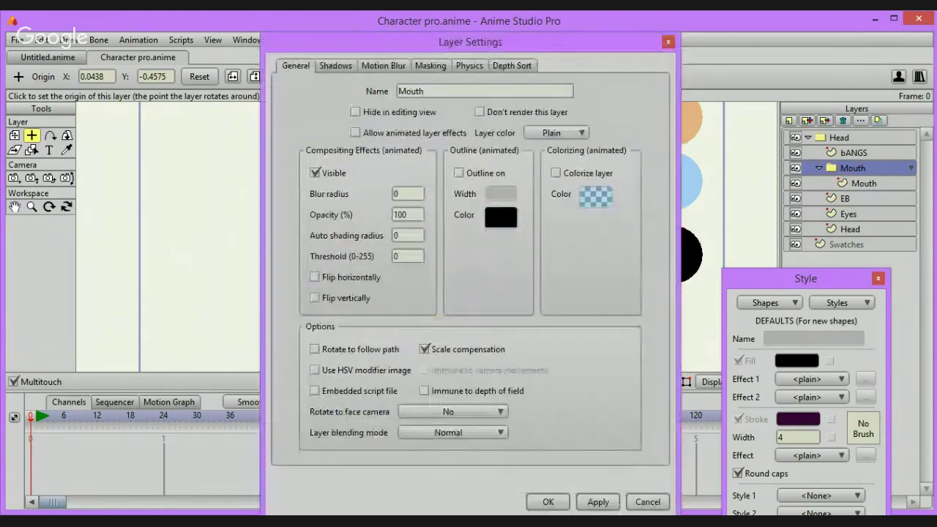
{"action": "left_click", "coordinate": [430, 65]}
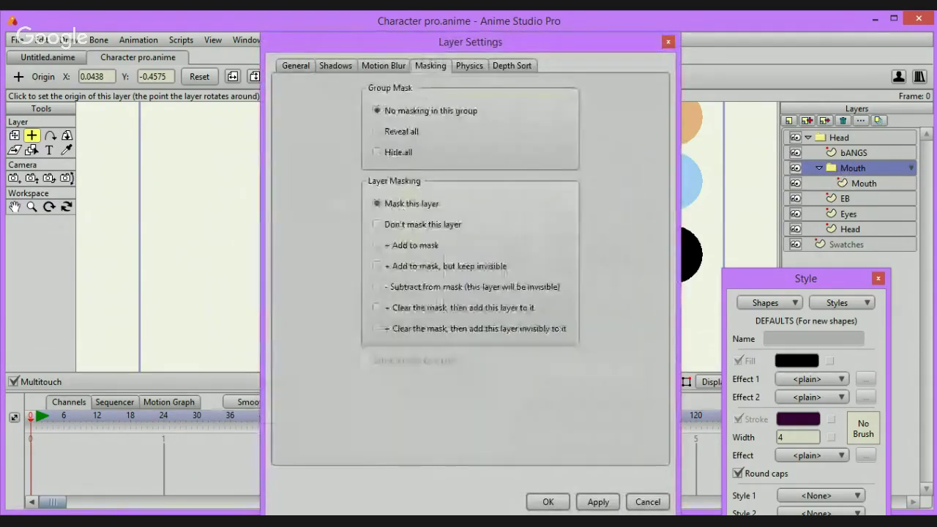
{"action": "left_click", "coordinate": [377, 152]}
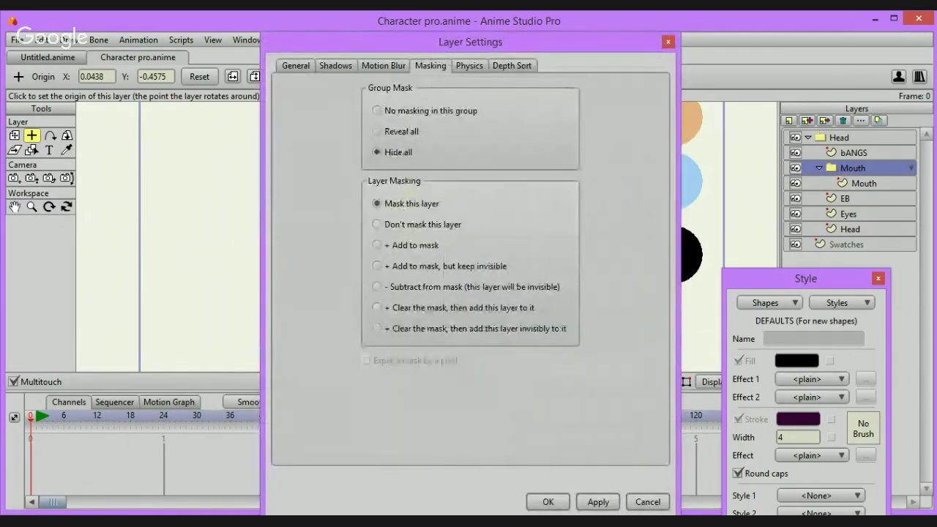
{"action": "left_click", "coordinate": [548, 502]}
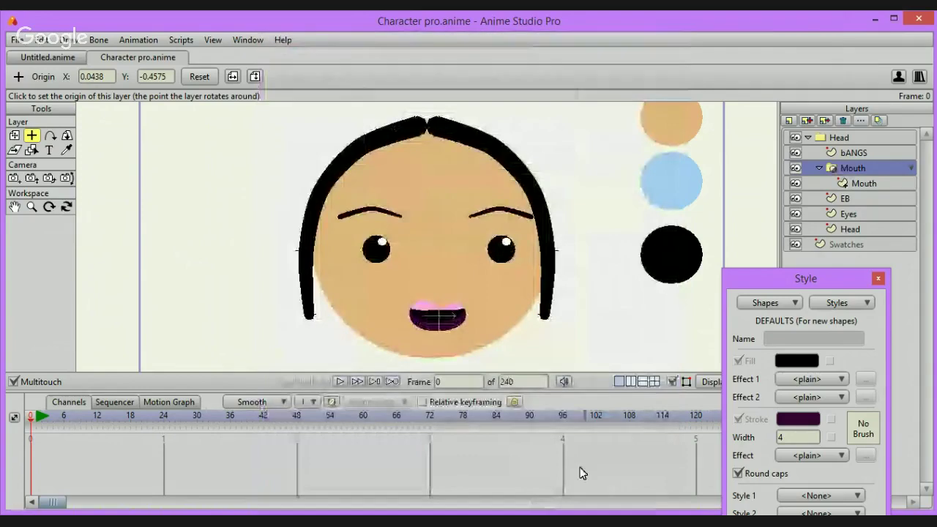
Set the Mouth vector layer's masking to Add to mask with strokes excluded
{"action": "left_click", "coordinate": [870, 183]}
{"action": "double_click", "coordinate": [870, 182]}
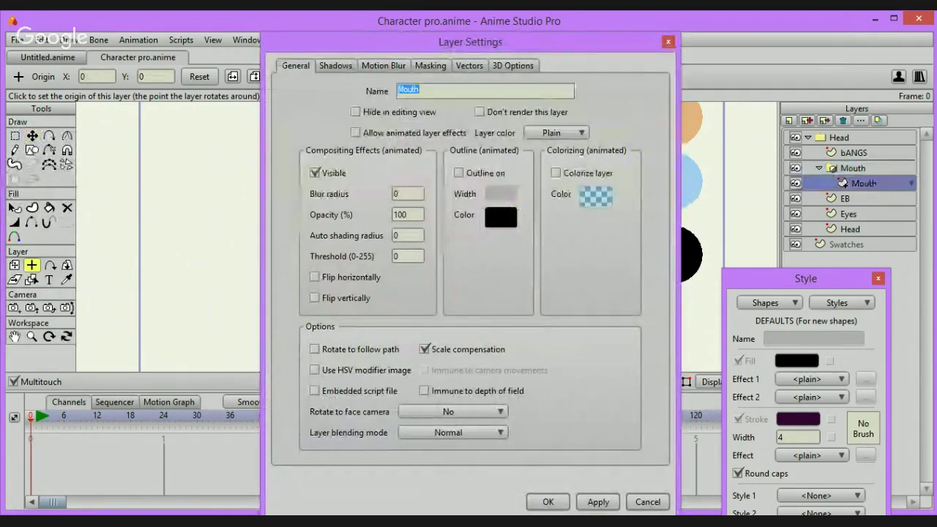
{"action": "left_click", "coordinate": [431, 65]}
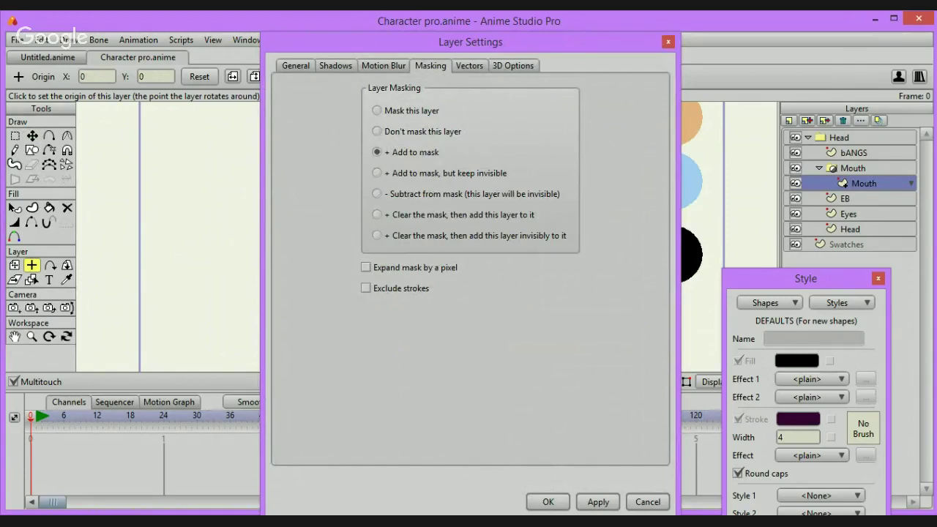
{"action": "left_click", "coordinate": [382, 284]}
{"action": "left_click", "coordinate": [548, 502]}
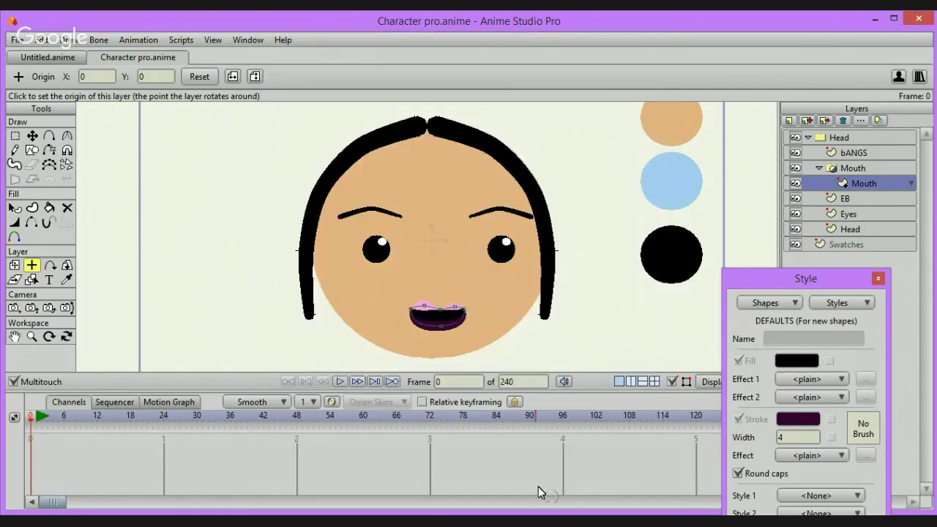
Add a vector layer named Shine above the Mouth vector layer inside the Mouth group
{"action": "left_click", "coordinate": [789, 122]}
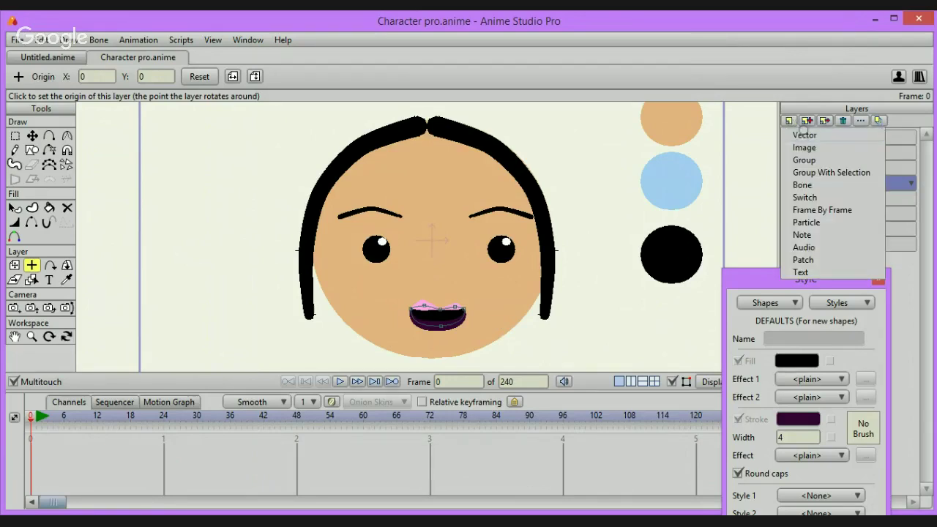
{"action": "left_click", "coordinate": [808, 133]}
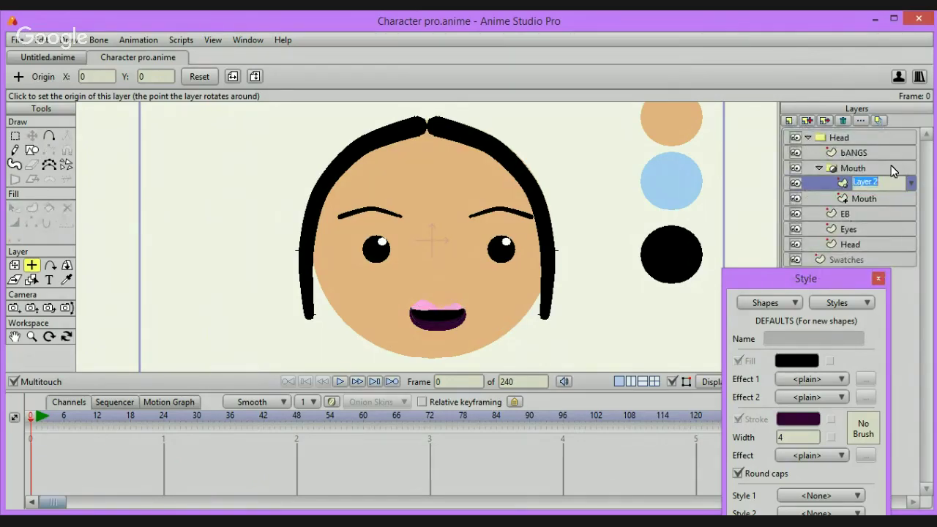
{"action": "type", "text": "Shine"}
{"action": "key", "text": "Return"}
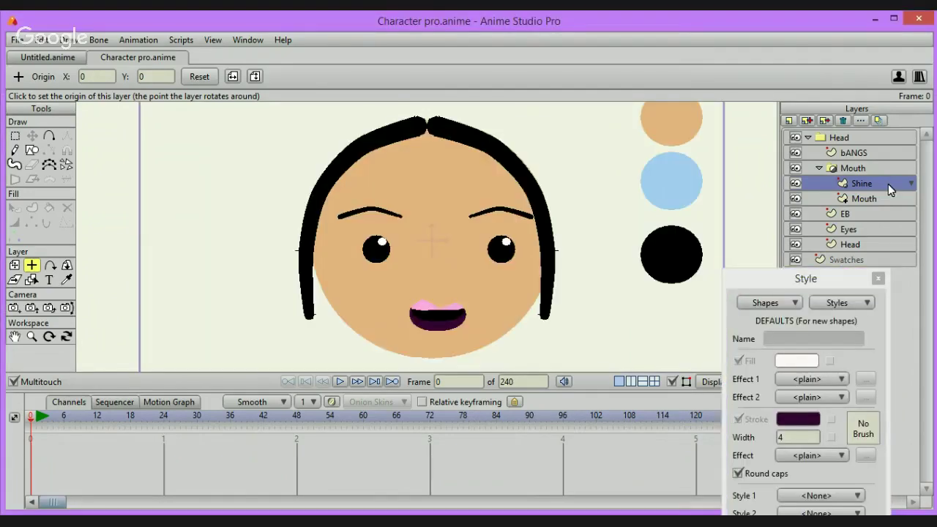
Set the Shine layer's masking to Don't mask this layer
{"action": "double_click", "coordinate": [888, 183]}
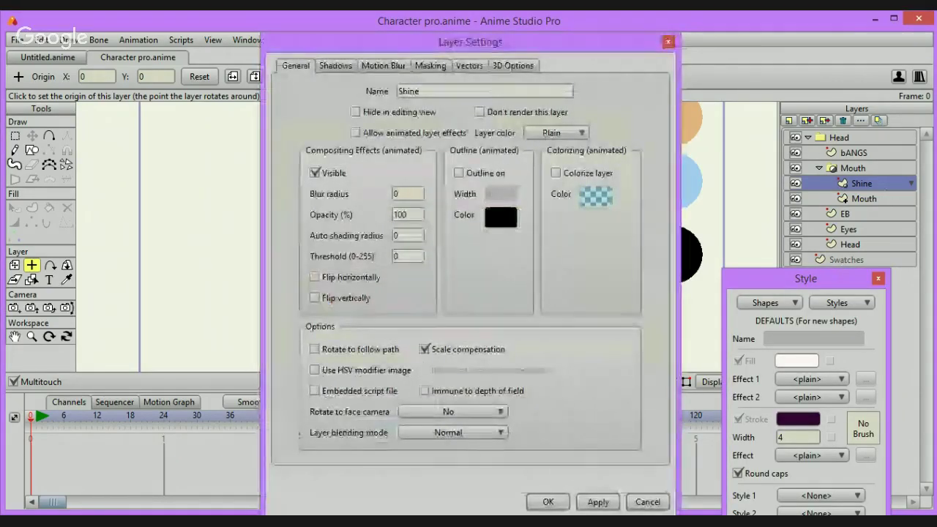
{"action": "left_click", "coordinate": [430, 65]}
{"action": "left_click", "coordinate": [377, 131]}
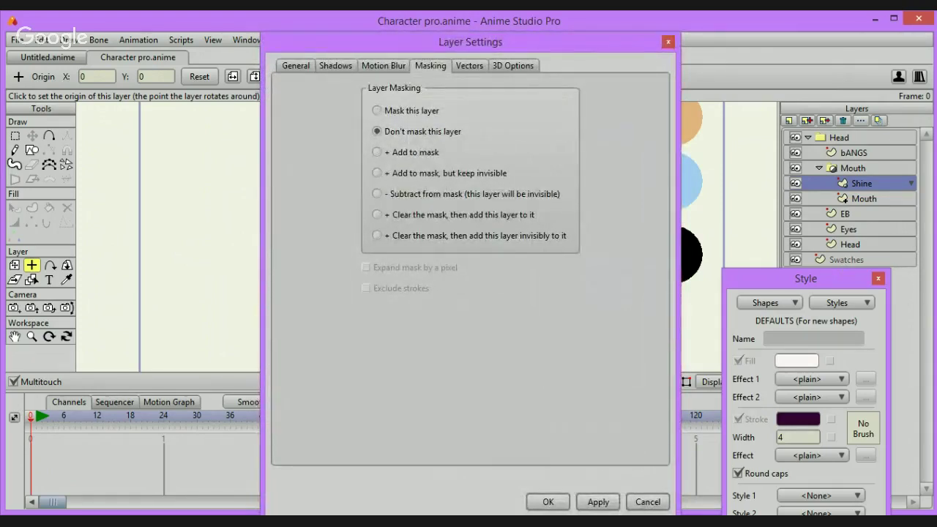
{"action": "left_click", "coordinate": [548, 501]}
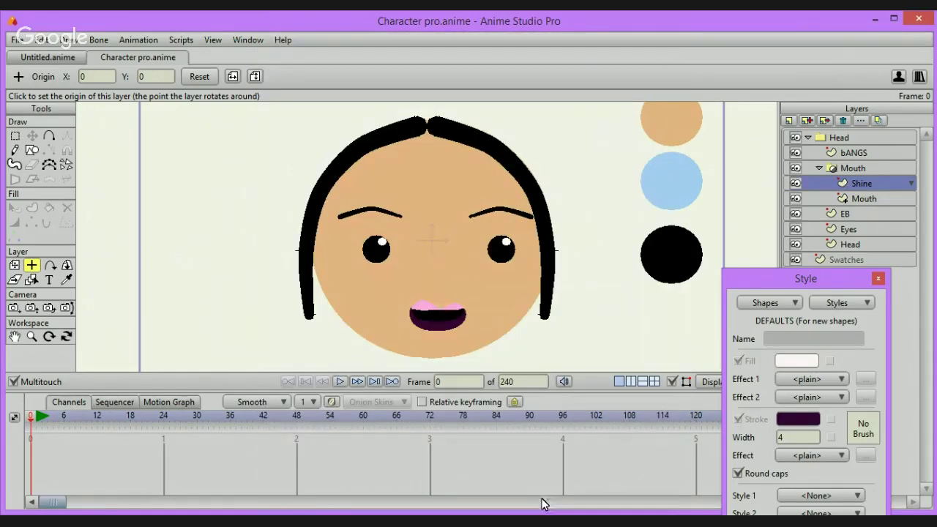
{"action": "key", "text": "ctrl+r"}
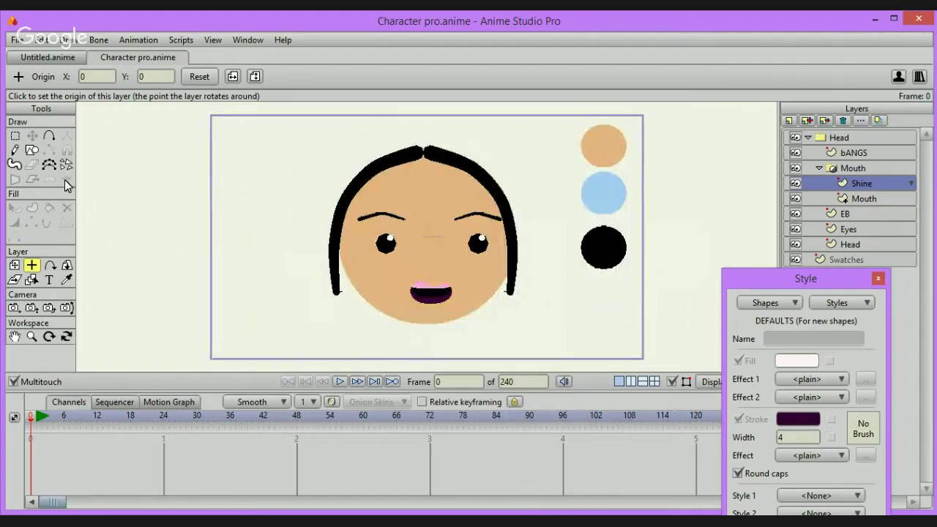
{"action": "double_click", "coordinate": [883, 168]}
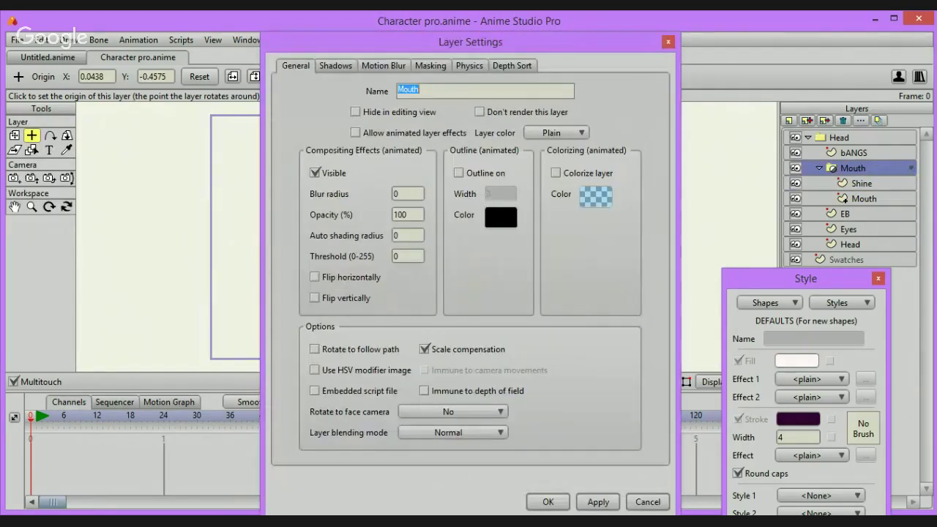
{"action": "key", "text": "Return"}
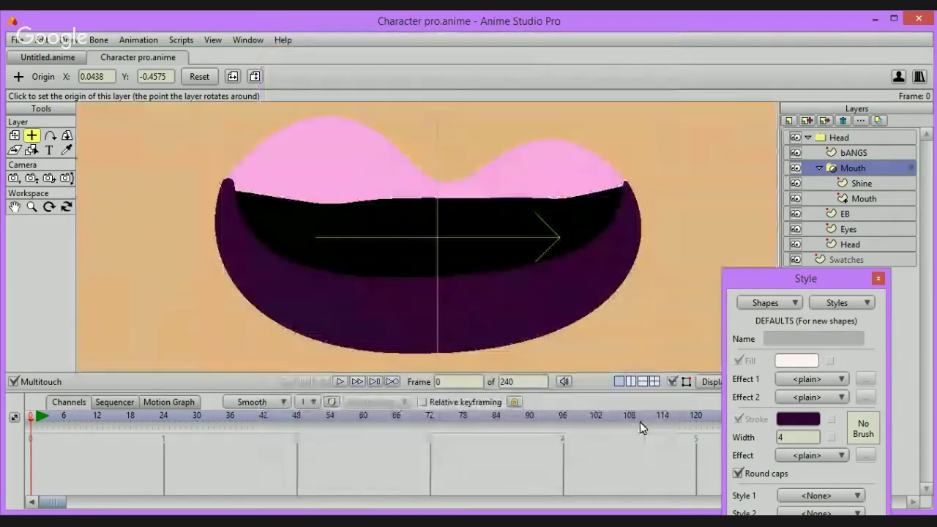
Draw a small white oval highlight near the lower lip's right end on the Shine layer and shift it up inside the lip
{"action": "left_click", "coordinate": [868, 184]}
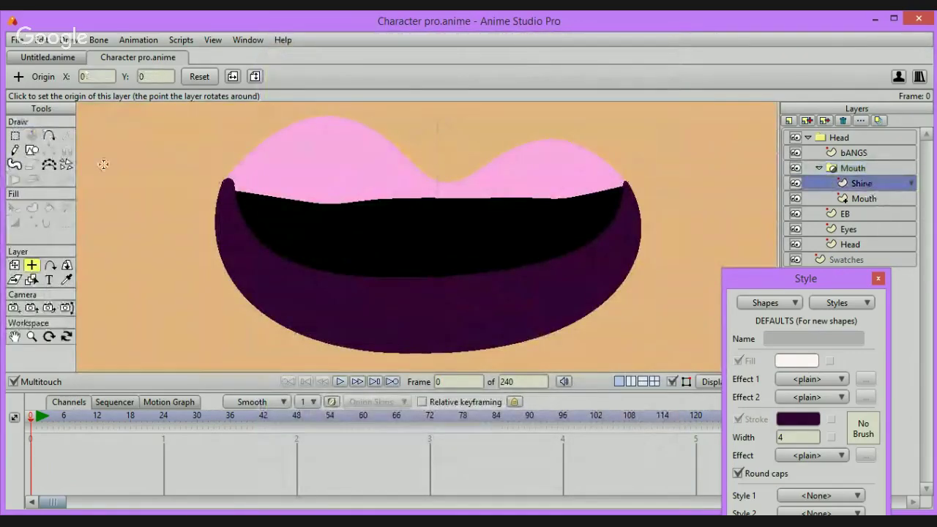
{"action": "left_click", "coordinate": [32, 150]}
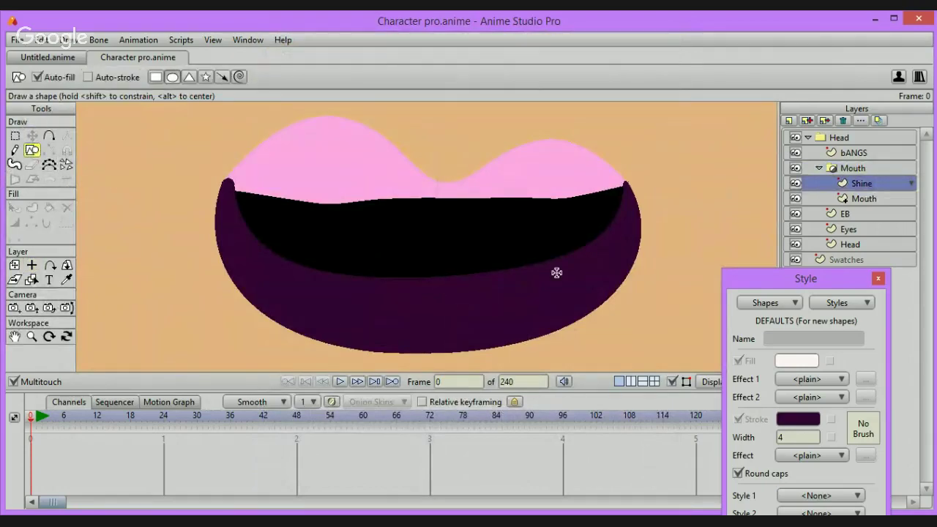
{"action": "left_click_drag", "start_coordinate": [536, 281], "coordinate": [608, 325]}
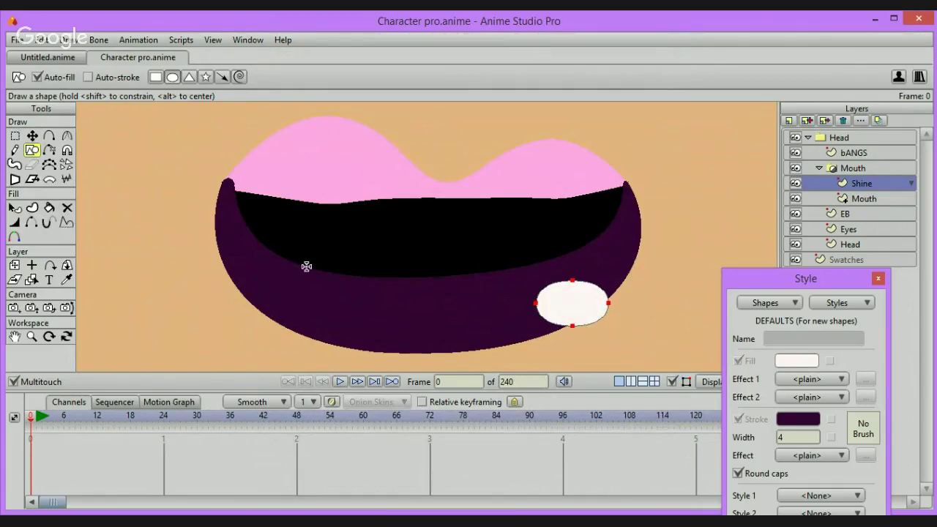
{"action": "left_click", "coordinate": [32, 135]}
{"action": "left_click_drag", "start_coordinate": [169, 237], "coordinate": [182, 217]}
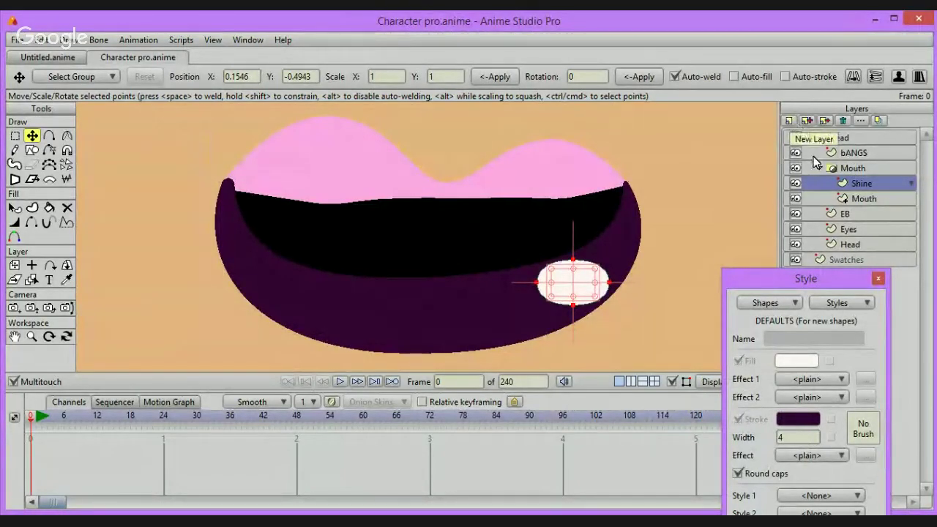
Add a vector layer named Teeths to the Mouth group and place it between Shine and the Mouth vector layer
{"action": "left_click", "coordinate": [788, 123]}
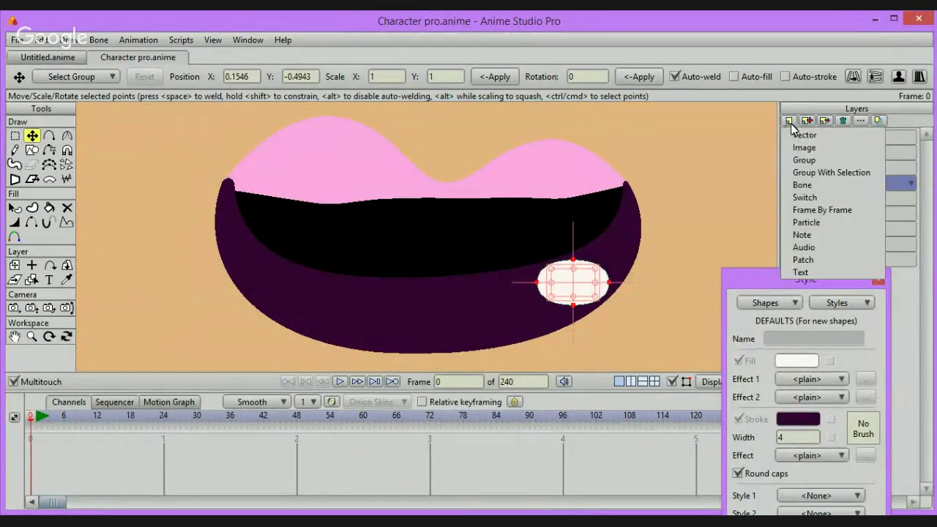
{"action": "left_click", "coordinate": [804, 135]}
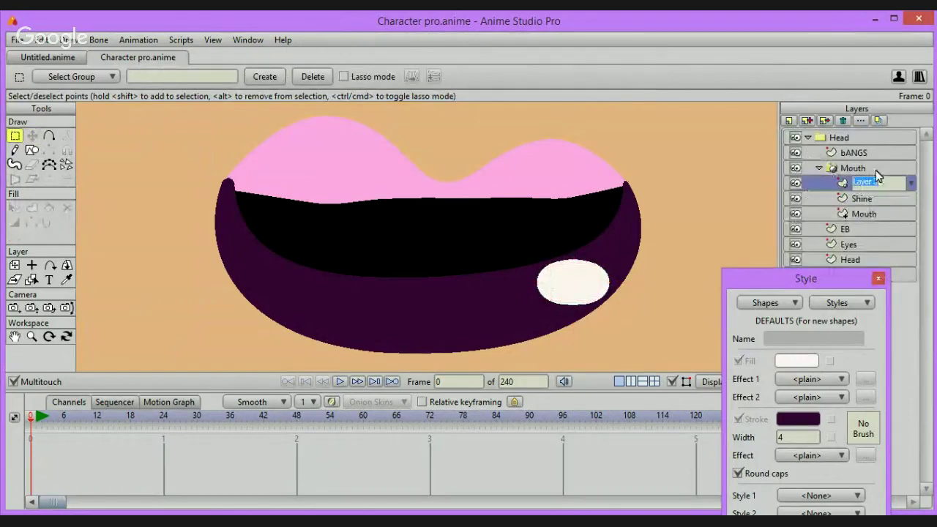
{"action": "type", "text": "Teeths"}
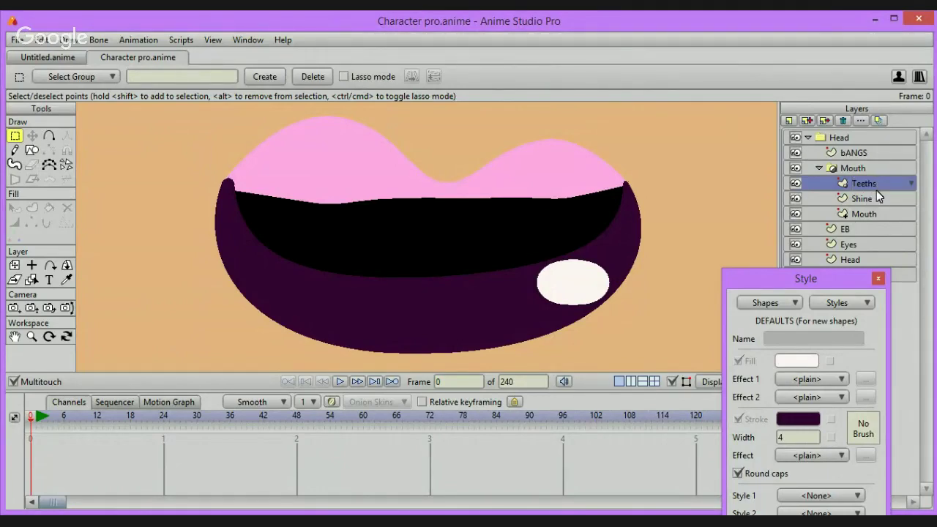
{"action": "left_click_drag", "start_coordinate": [877, 195], "coordinate": [855, 183]}
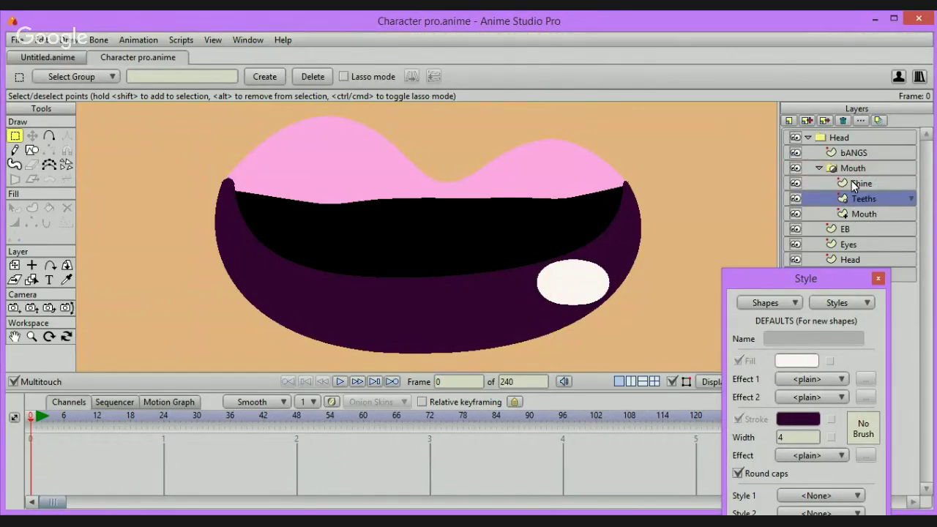
Draw a white oval tooth on the Teeths layer, overlapping the right half of the upper lip's lower edge
{"action": "left_click", "coordinate": [31, 150]}
{"action": "left_click", "coordinate": [172, 77]}
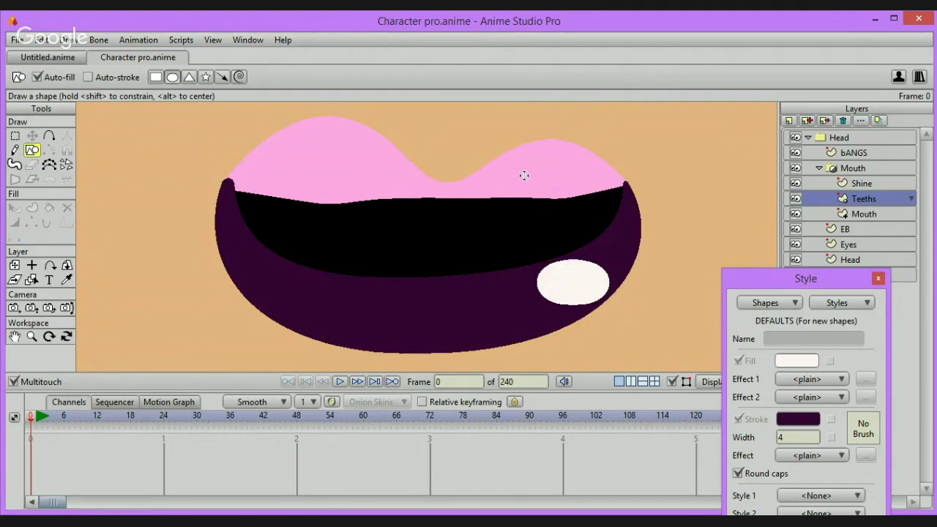
{"action": "left_click_drag", "start_coordinate": [525, 175], "coordinate": [588, 221]}
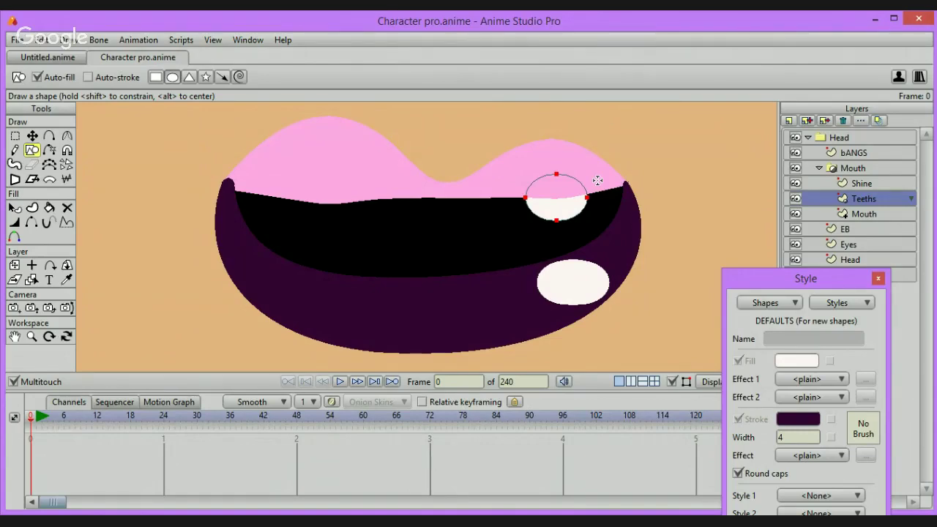
Duplicate the tooth oval four times, placing the copies side by side leftward to form a row of five along the upper lip
{"action": "key", "text": "t"}
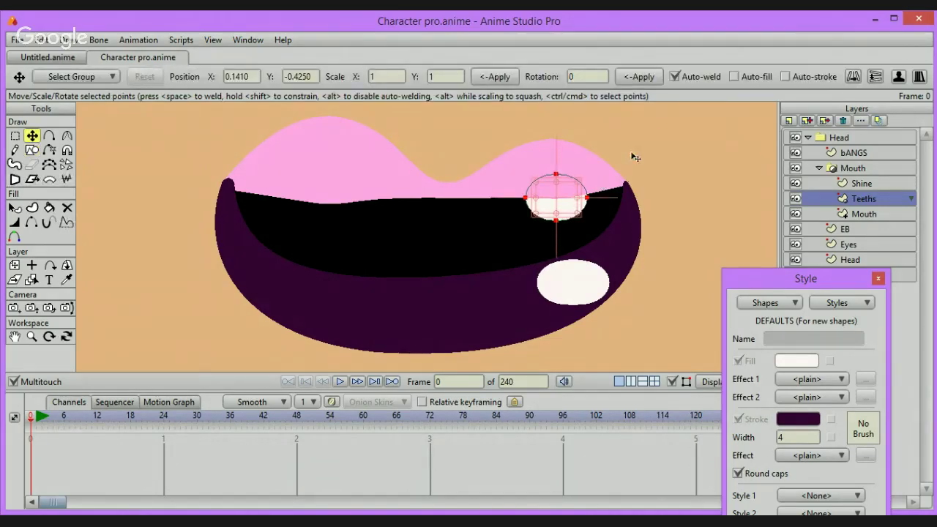
{"action": "key", "text": "ctrl+c"}
{"action": "key", "text": "ctrl+v"}
{"action": "left_click_drag", "start_coordinate": [716, 204], "coordinate": [649, 213]}
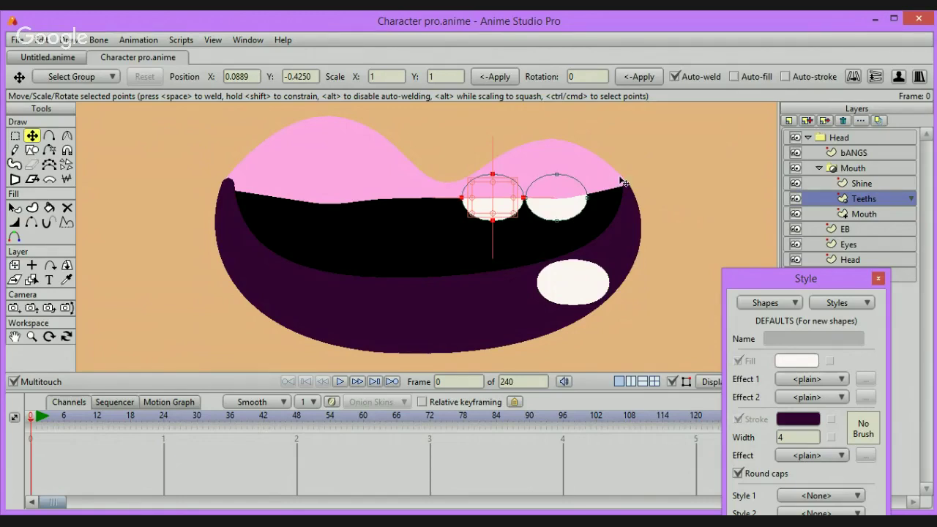
{"action": "left_click_drag", "start_coordinate": [730, 213], "coordinate": [665, 232]}
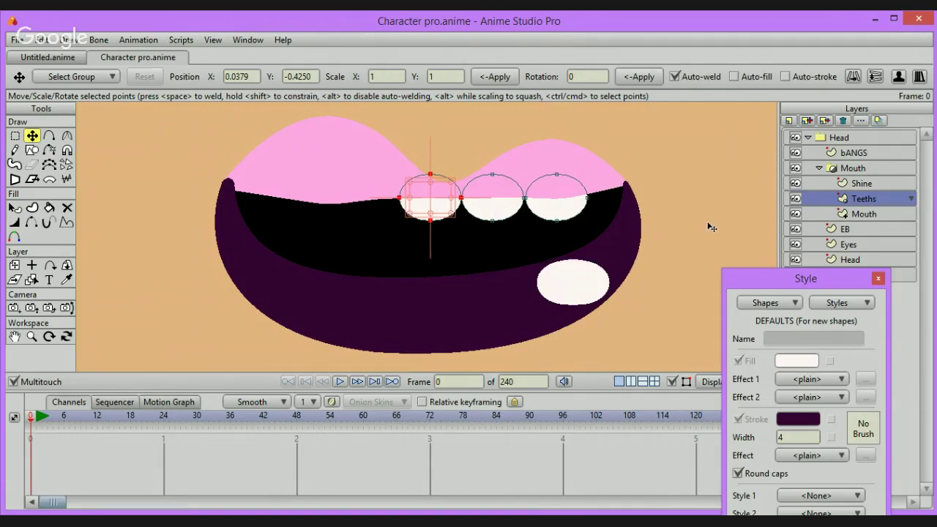
{"action": "left_click_drag", "start_coordinate": [710, 234], "coordinate": [651, 250]}
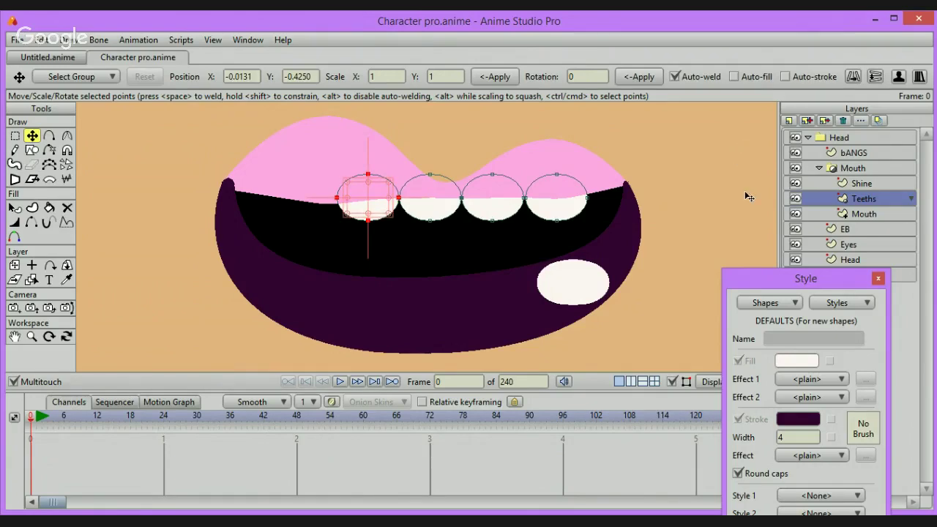
{"action": "left_click_drag", "start_coordinate": [768, 201], "coordinate": [710, 205]}
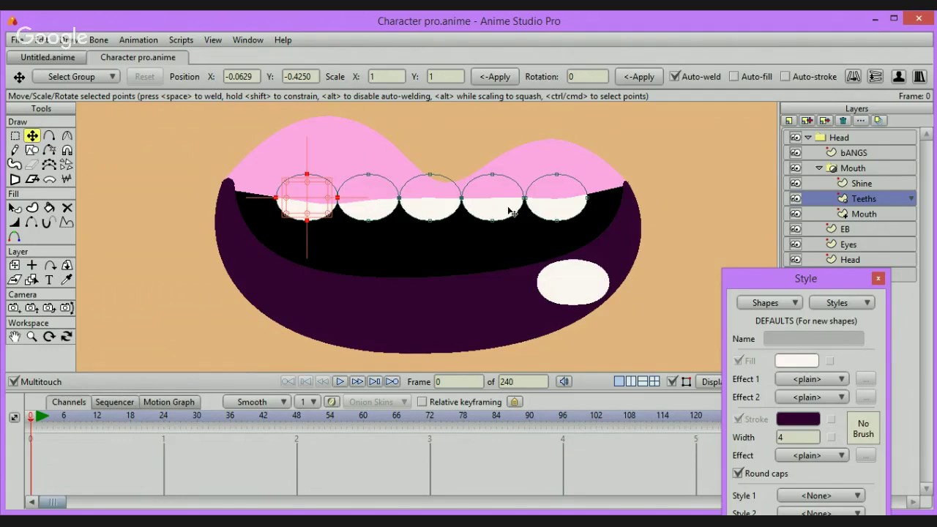
Duplicate the whole row of five teeth and move the copy straight down so its tops show above the lower lip
{"action": "key", "text": "ctrl+a"}
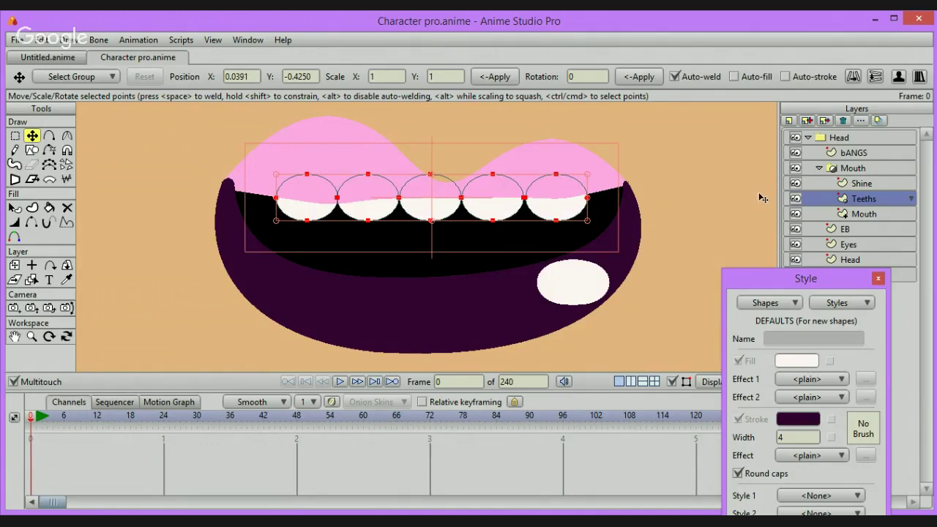
{"action": "key", "text": "ctrl+c"}
{"action": "key", "text": "ctrl+v"}
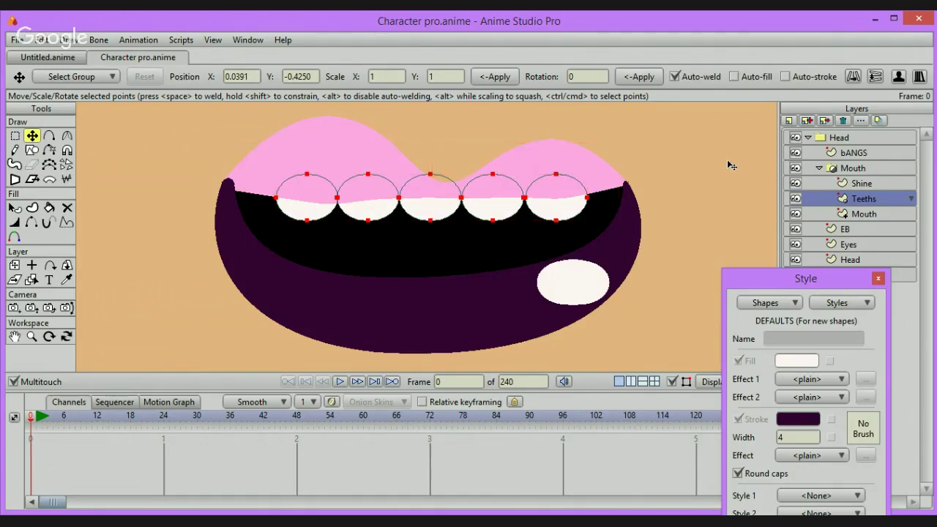
{"action": "left_click_drag", "start_coordinate": [728, 163], "coordinate": [725, 254]}
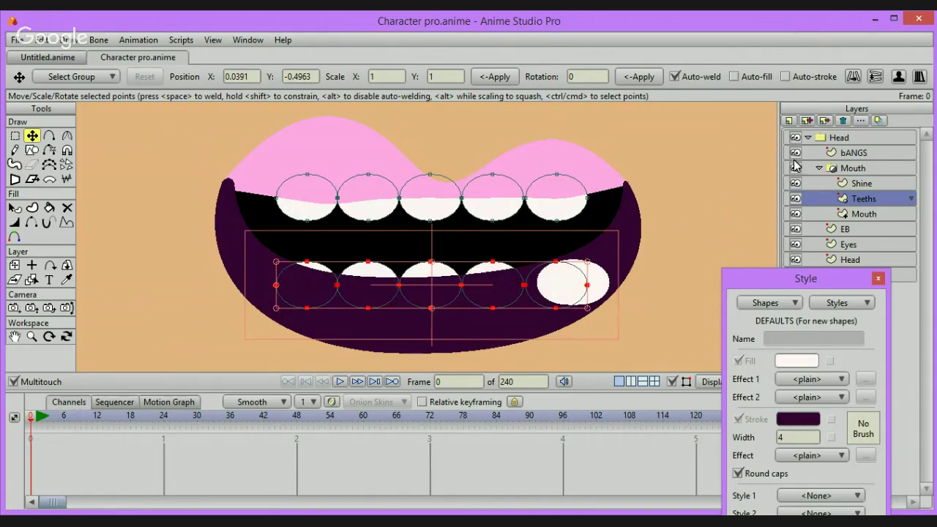
Add a vector layer named Tongue between Teeths and the Mouth vector layer
{"action": "left_click", "coordinate": [858, 216]}
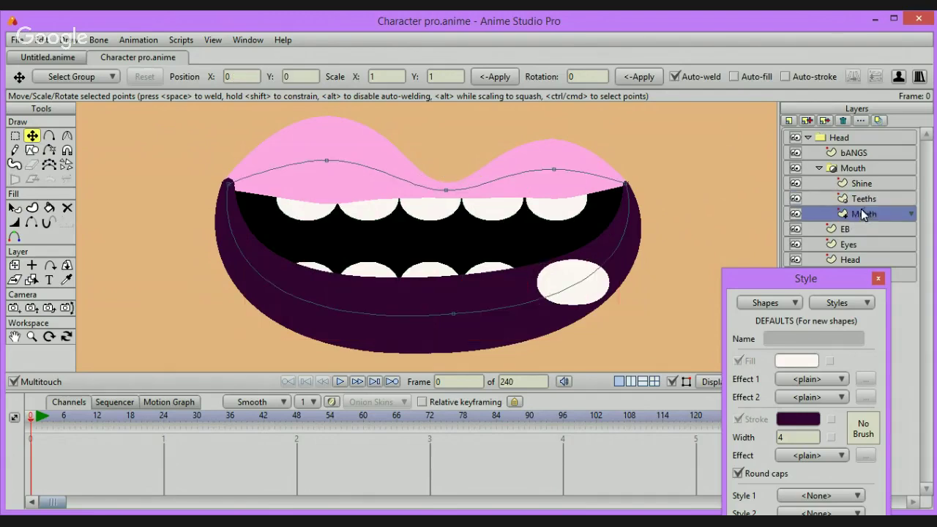
{"action": "left_click", "coordinate": [789, 121]}
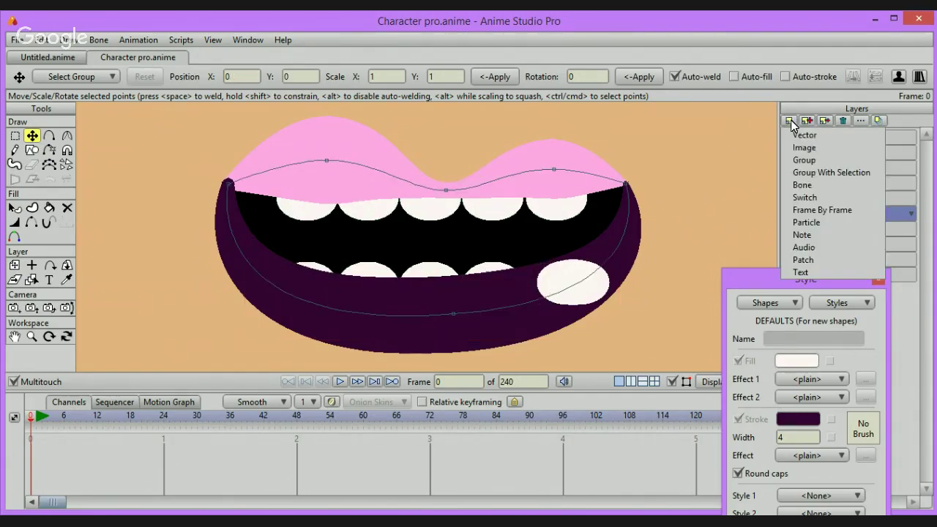
{"action": "left_click", "coordinate": [804, 134]}
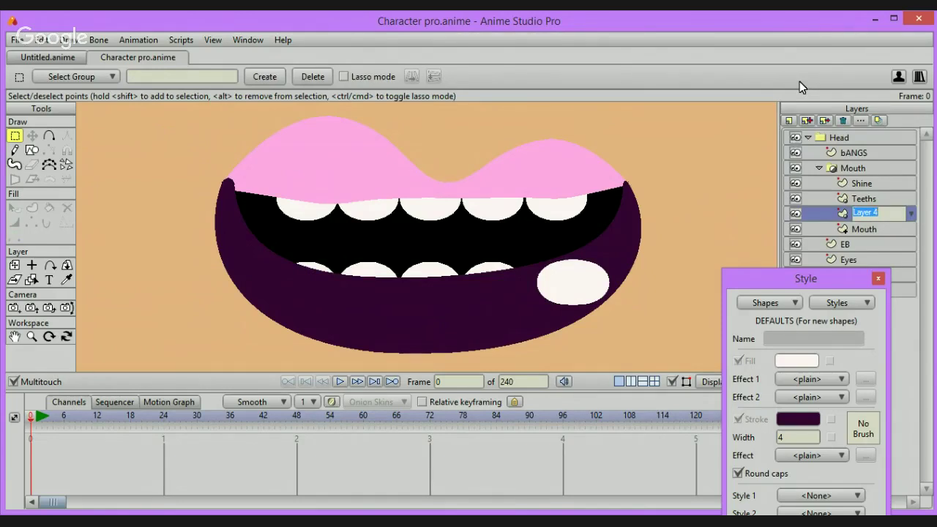
{"action": "type", "text": "Tongues"}
{"action": "key", "text": "BackSpace"}
{"action": "key", "text": "Return"}
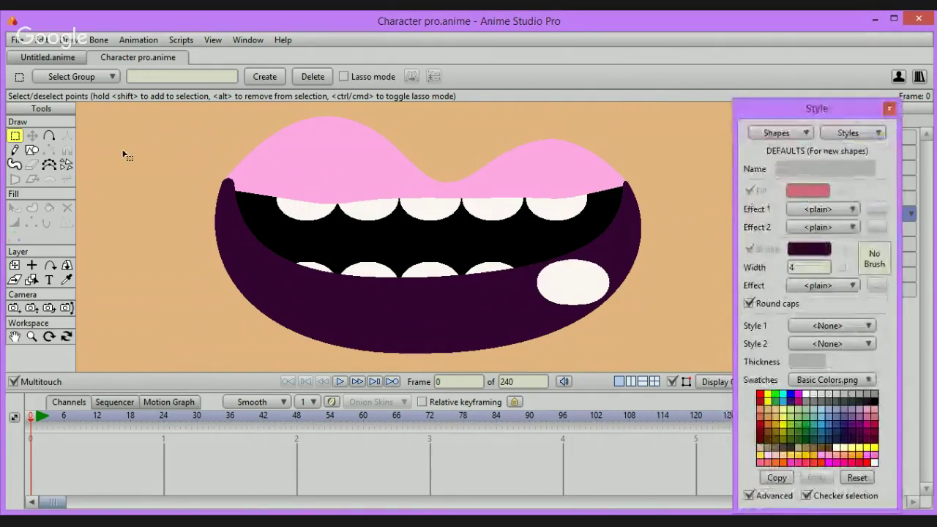
Draw a reddish-pink oval tongue on the Tongue layer, enlarge it and centre it behind the lower teeth
{"action": "left_click", "coordinate": [33, 150]}
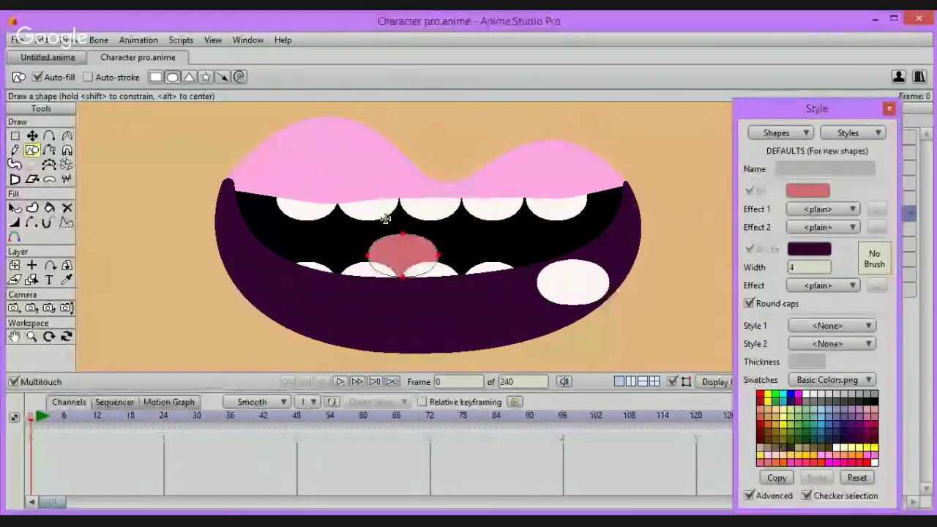
{"action": "left_click", "coordinate": [33, 138]}
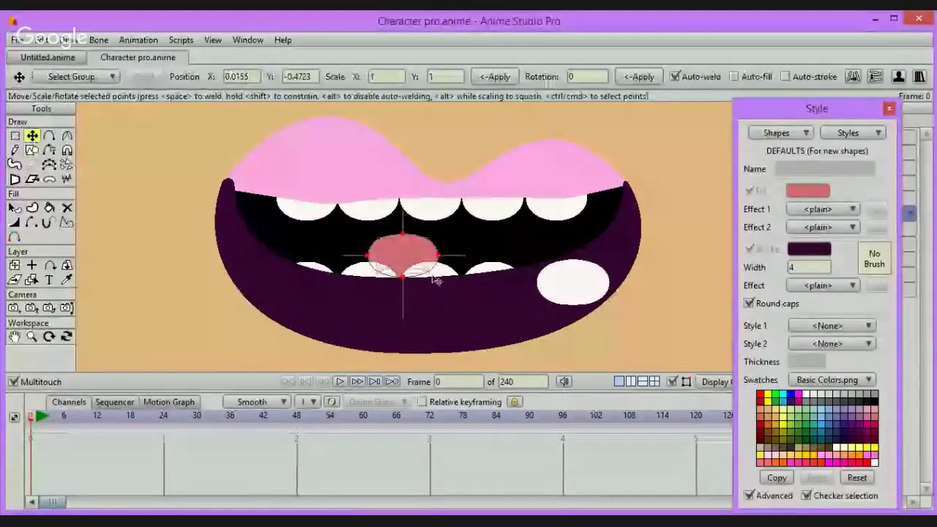
{"action": "left_click_drag", "start_coordinate": [425, 268], "coordinate": [469, 311]}
{"action": "key", "text": "Right"}
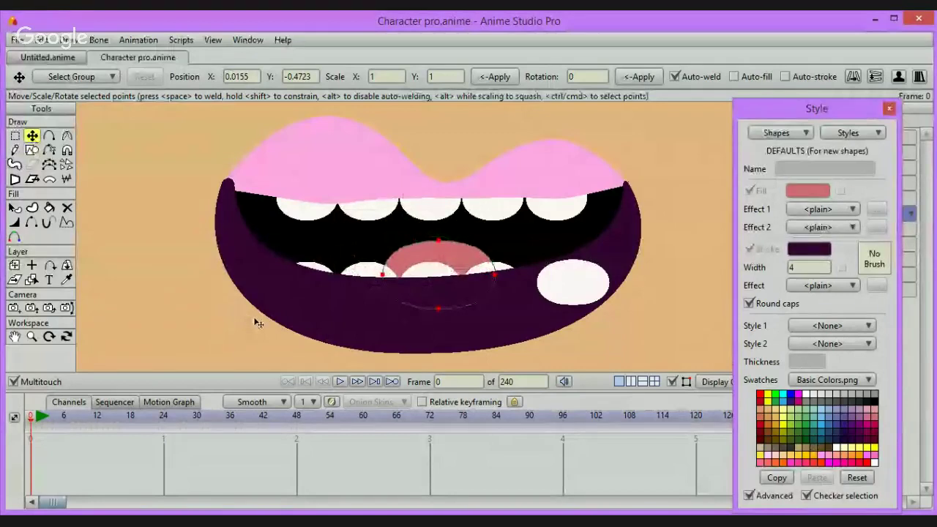
{"action": "key", "text": "Down"}
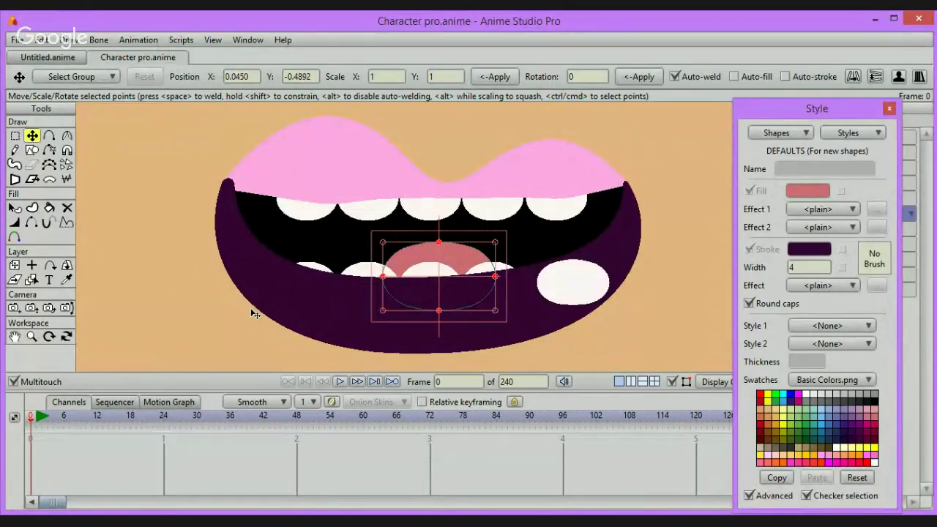
{"action": "key", "text": "q"}
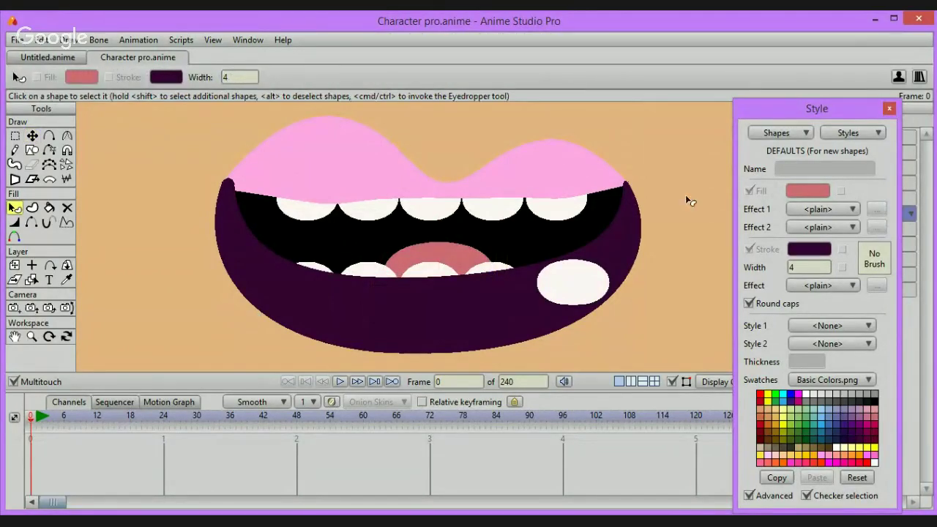
Close the character project
{"action": "left_click", "coordinate": [919, 18]}
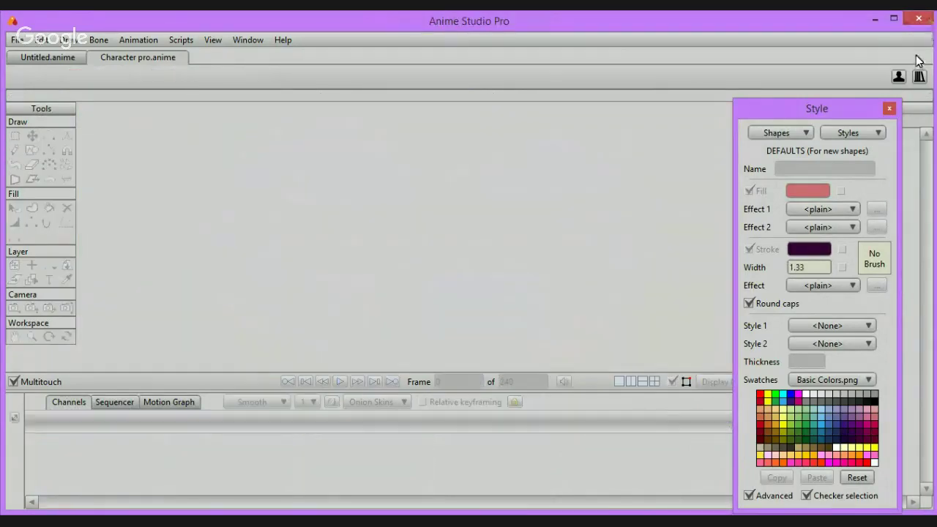
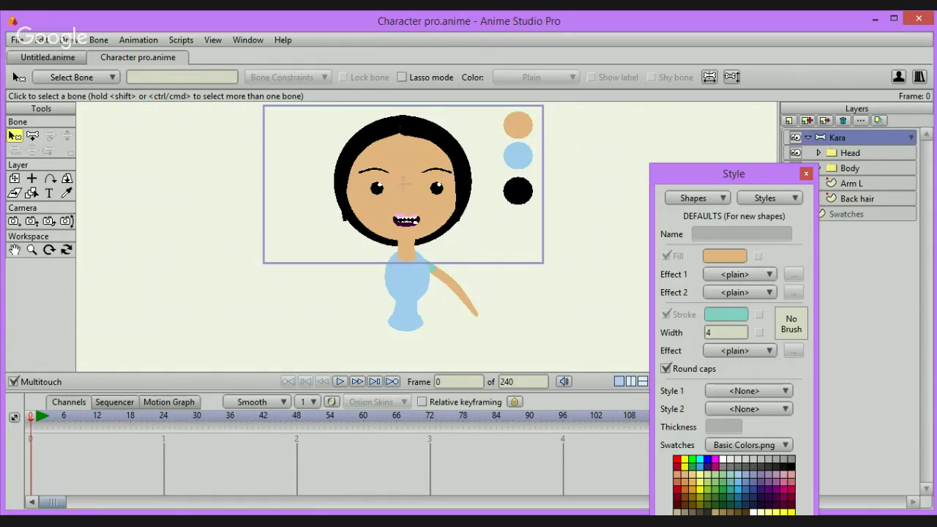
Delete the stray point near the neck on the Arm L layer
{"action": "left_click", "coordinate": [851, 184]}
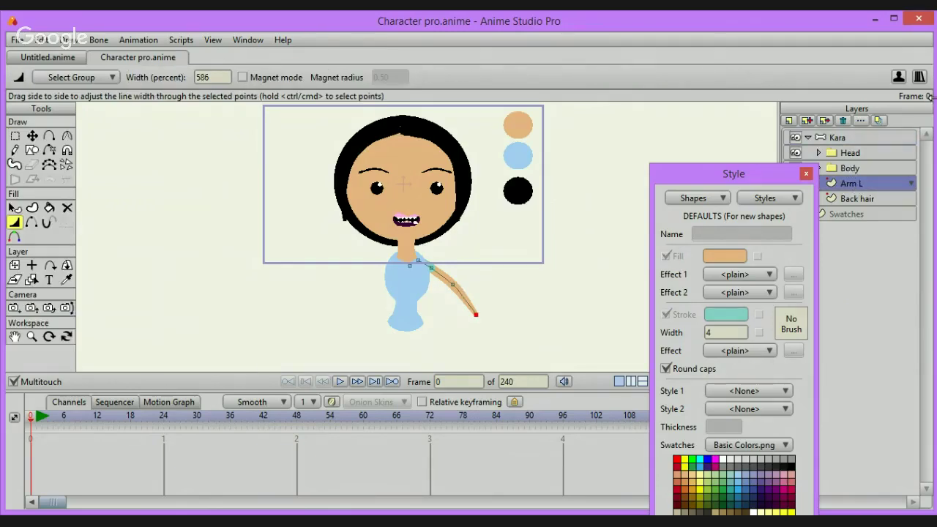
{"action": "scroll", "coordinate": [447, 302], "scroll_direction": "up", "scroll_amount": 5}
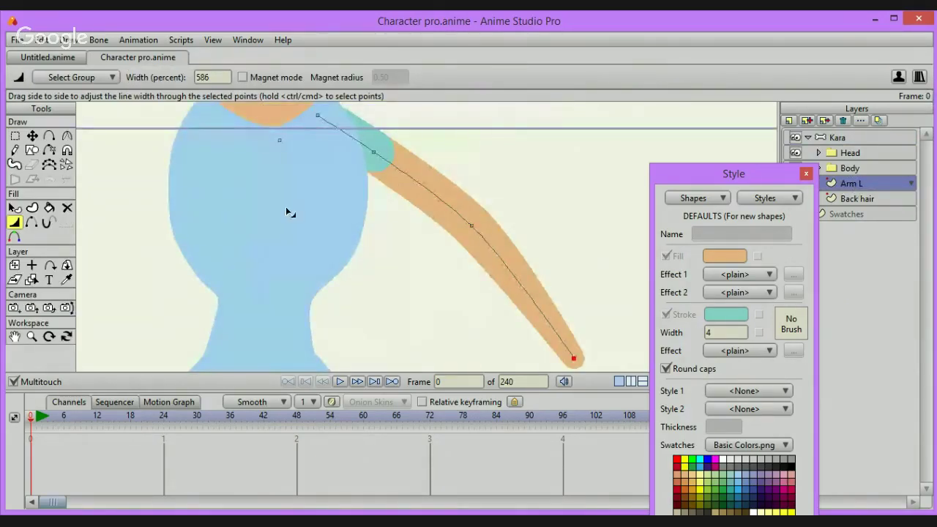
{"action": "left_click", "coordinate": [15, 135]}
{"action": "left_click", "coordinate": [269, 135]}
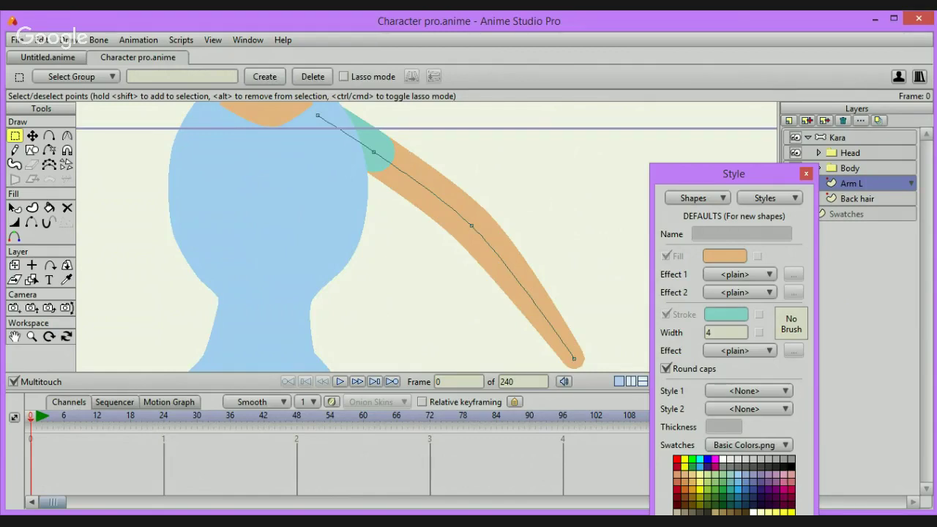
Add a vector layer named Hand L directly above Arm L
{"action": "left_click", "coordinate": [788, 120]}
{"action": "left_click", "coordinate": [804, 135]}
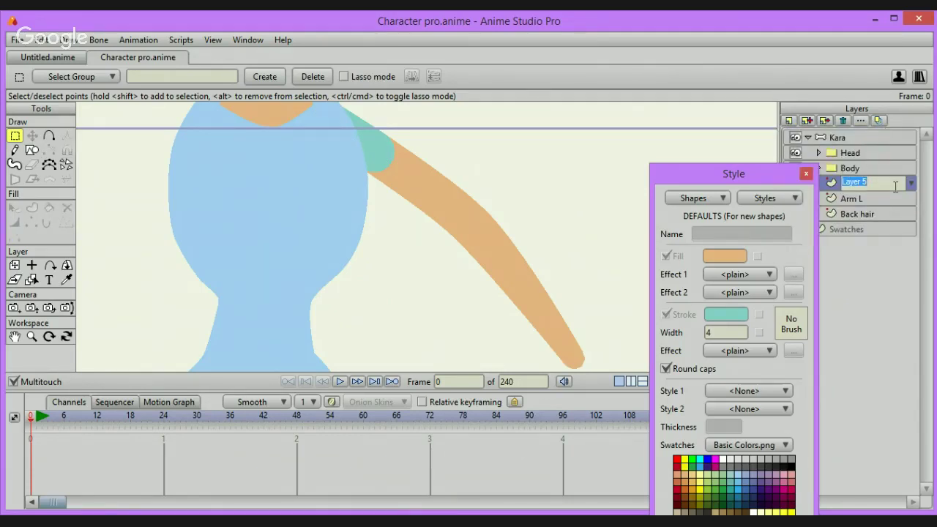
{"action": "type", "text": "Hand L"}
{"action": "key", "text": "Return"}
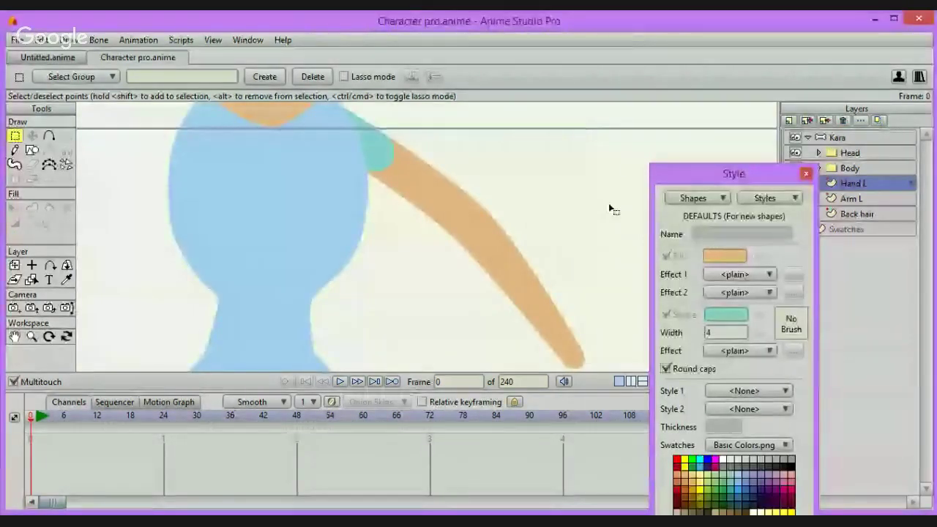
Draw four finger curves branching from one palm point beside the arm on the Hand L layer, with auto-stroke enabled
{"action": "left_click", "coordinate": [49, 135]}
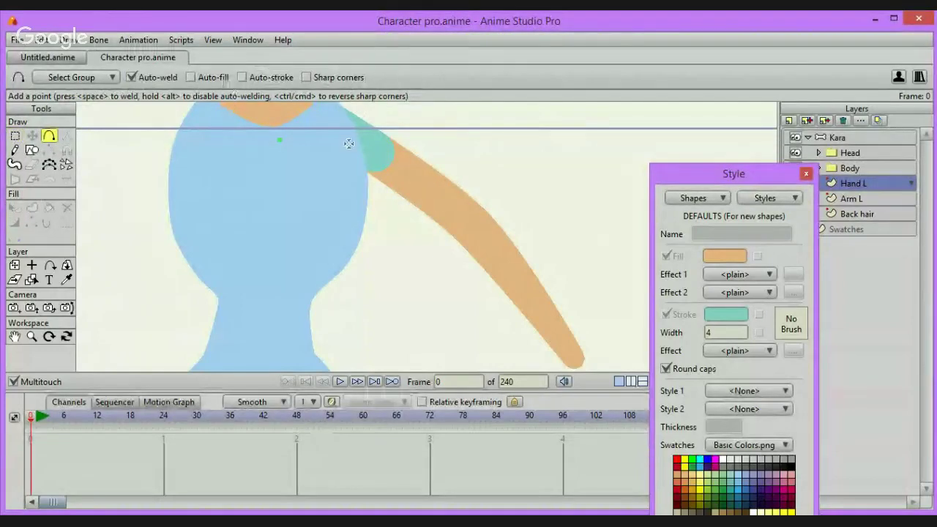
{"action": "left_click", "coordinate": [242, 77]}
{"action": "left_click_drag", "start_coordinate": [542, 218], "coordinate": [600, 163]}
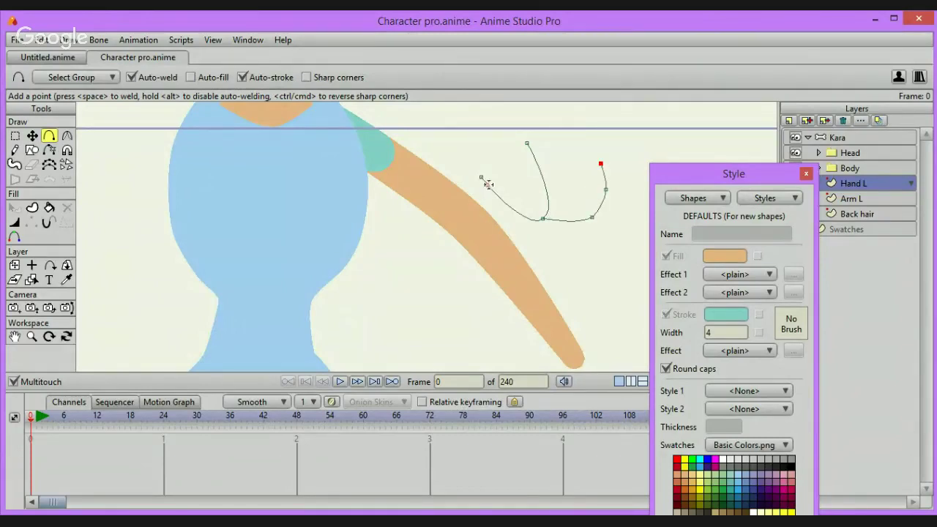
{"action": "left_click", "coordinate": [496, 199]}
{"action": "left_click", "coordinate": [540, 175]}
{"action": "left_click_drag", "start_coordinate": [542, 218], "coordinate": [452, 237]}
{"action": "left_click", "coordinate": [496, 240]}
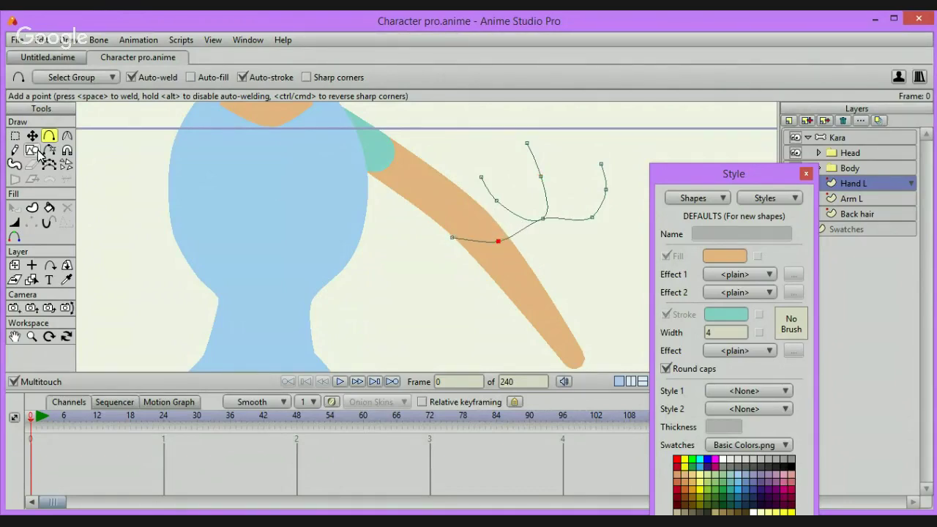
Reduce the curvature at the palm point to 0.30 and reposition the two fingers nearest the arm so they point upward
{"action": "left_click", "coordinate": [67, 137]}
{"action": "left_click_drag", "start_coordinate": [542, 218], "coordinate": [296, 210]}
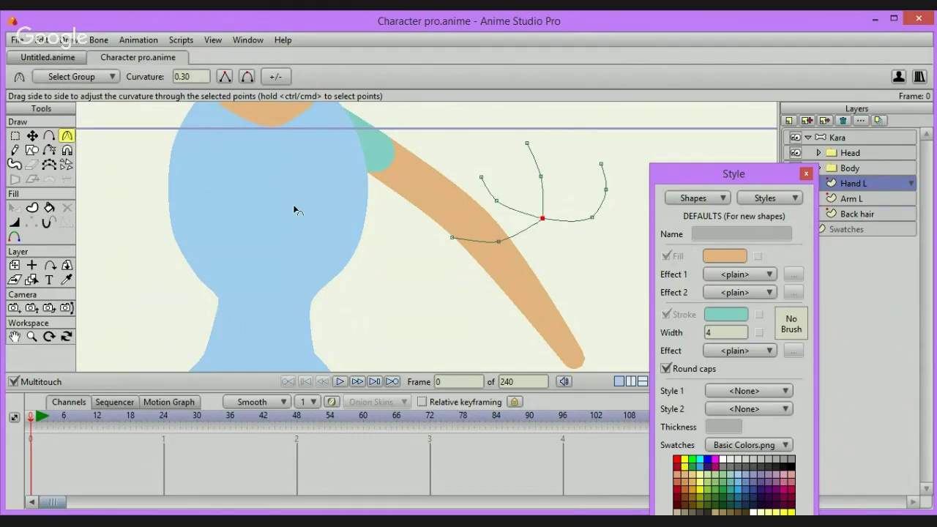
{"action": "left_click", "coordinate": [33, 137]}
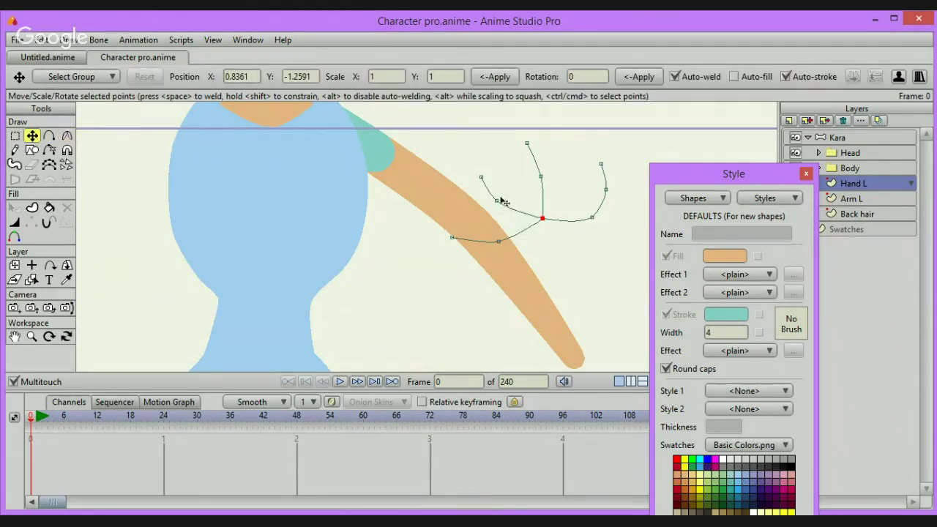
{"action": "left_click_drag", "start_coordinate": [500, 203], "coordinate": [498, 156]}
{"action": "left_click_drag", "start_coordinate": [499, 241], "coordinate": [459, 173]}
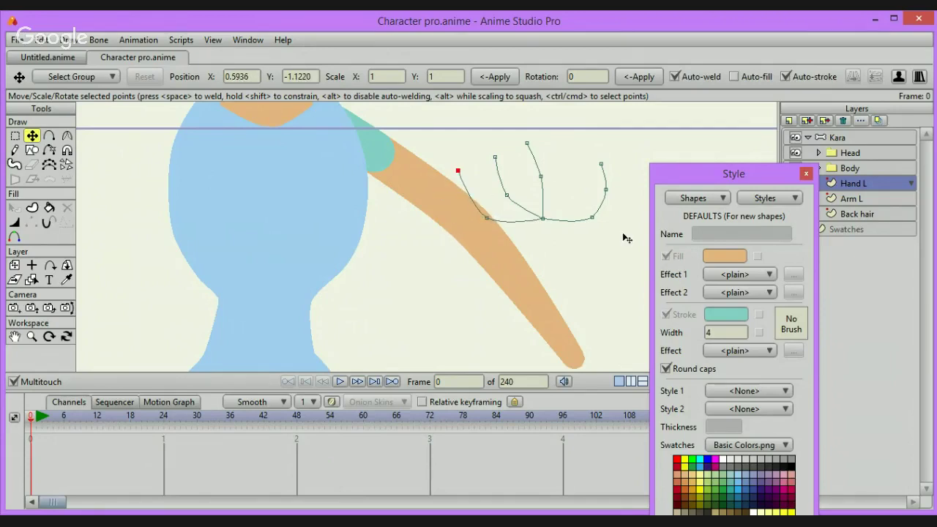
Reposition the rightmost finger line closer to the other fingers and lower the palm point where the finger lines meet
{"action": "left_click_drag", "start_coordinate": [591, 220], "coordinate": [574, 124]}
{"action": "left_click_drag", "start_coordinate": [581, 202], "coordinate": [556, 236]}
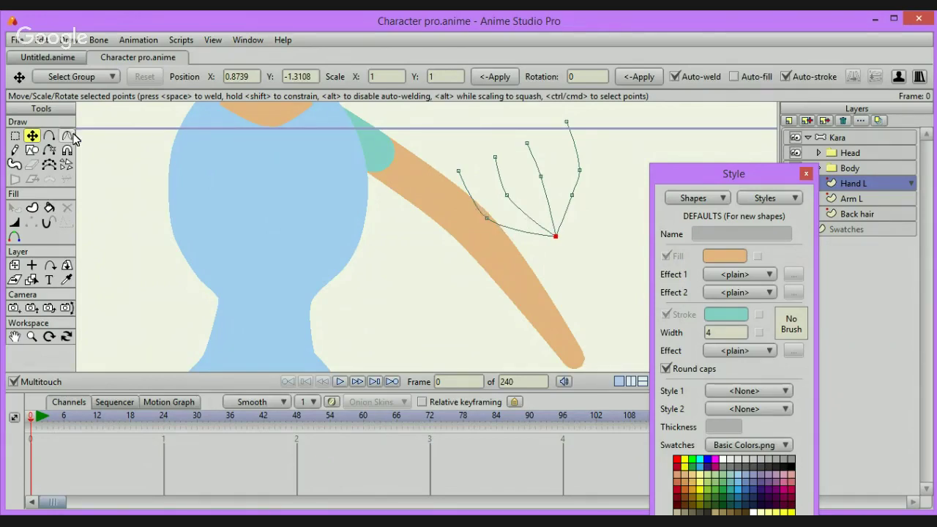
Create a skin-coloured stroke shape, without fill, from all the finger lines of the hand
{"action": "left_click", "coordinate": [16, 136]}
{"action": "left_click_drag", "start_coordinate": [438, 136], "coordinate": [607, 234]}
{"action": "left_click_drag", "start_coordinate": [440, 115], "coordinate": [644, 272]}
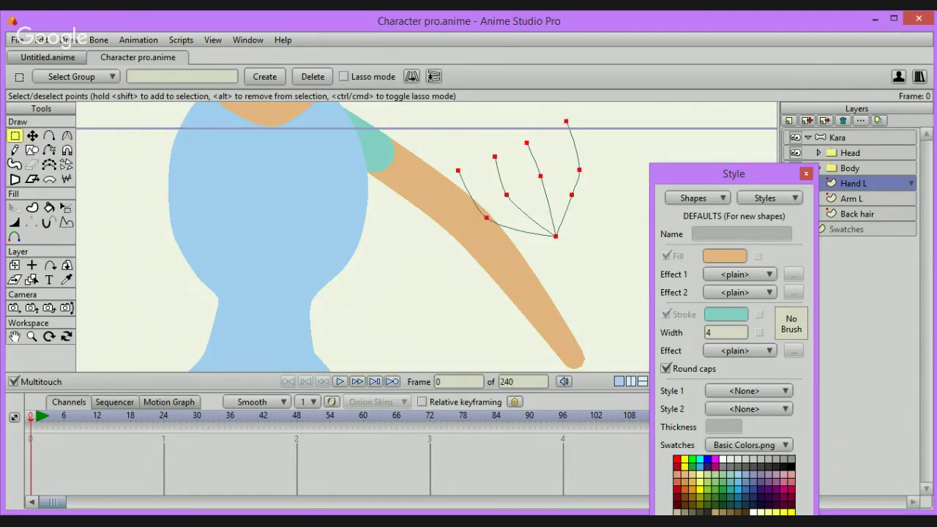
{"action": "key", "text": "super+c"}
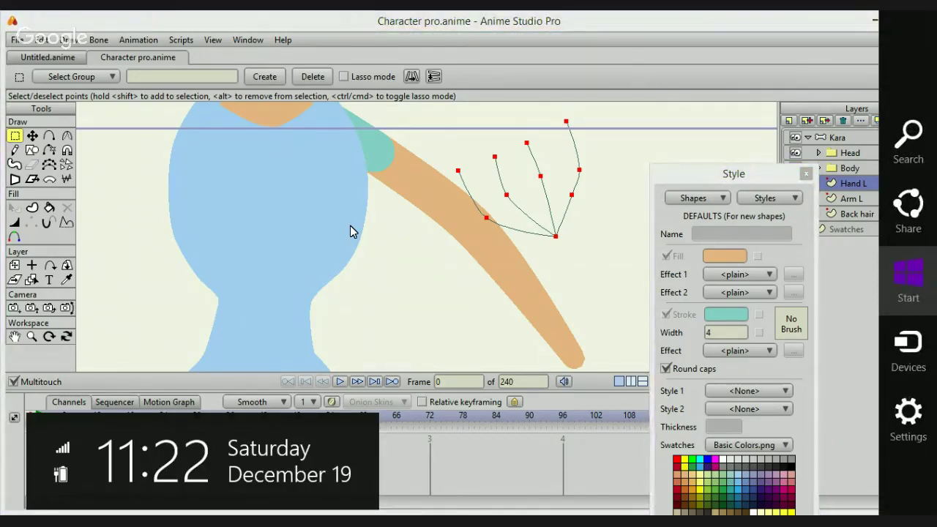
{"action": "key", "text": "Escape"}
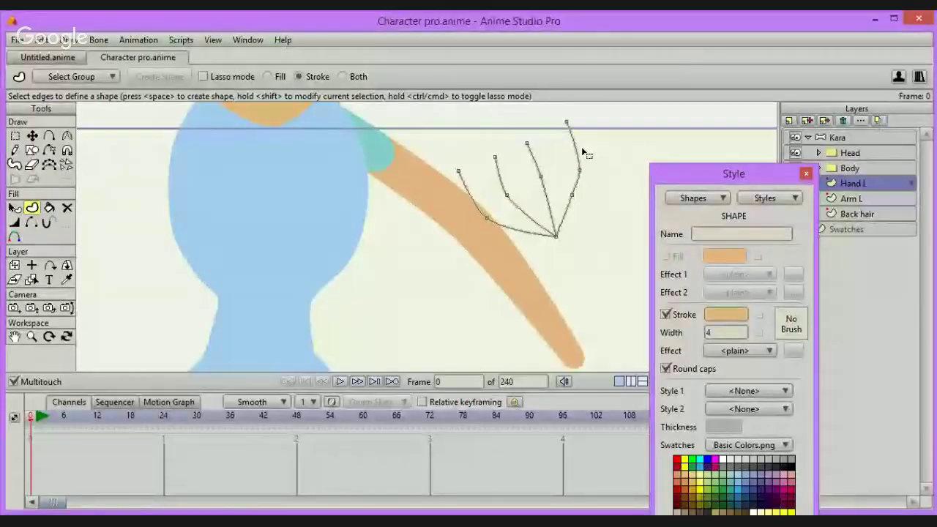
{"action": "left_click", "coordinate": [586, 151]}
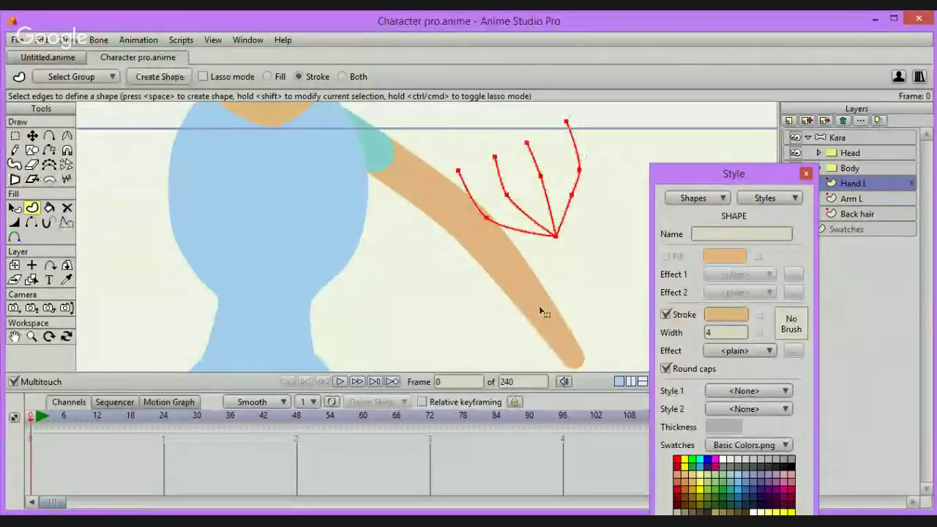
Thicken the line width through all the hand's points to about 694 percent
{"action": "left_click", "coordinate": [14, 223]}
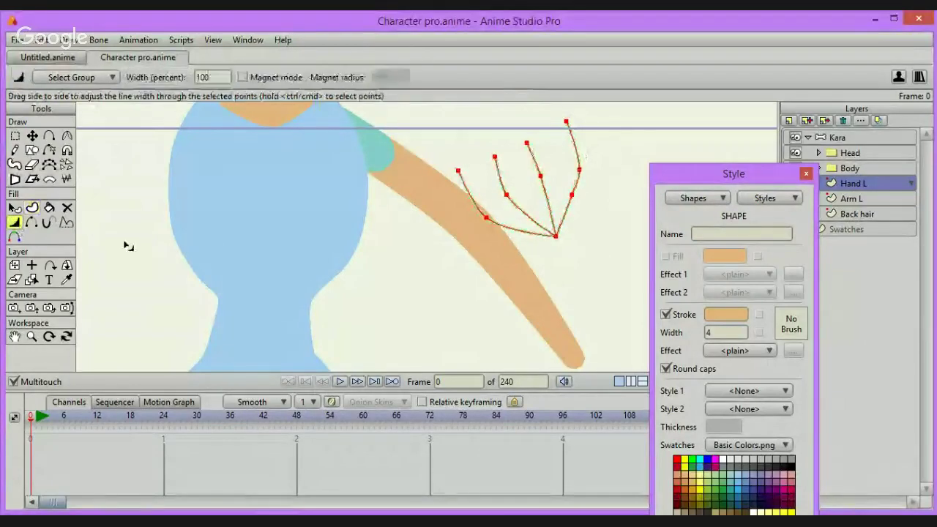
{"action": "left_click_drag", "start_coordinate": [492, 221], "coordinate": [644, 237]}
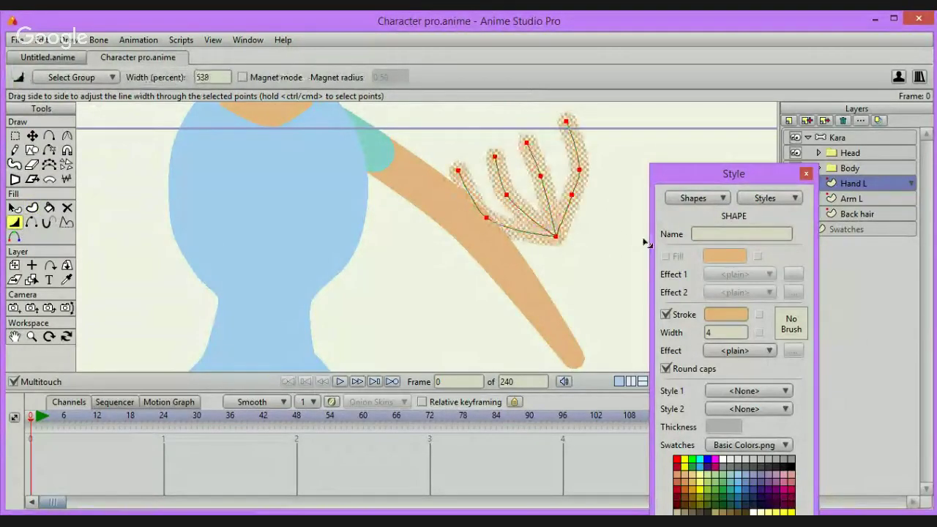
{"action": "mouse_move", "coordinate": [583, 255]}
{"action": "left_mouse_down"}
{"action": "mouse_move", "coordinate": [544, 244]}
{"action": "mouse_move", "coordinate": [541, 271]}
{"action": "mouse_move", "coordinate": [583, 272]}
{"action": "left_mouse_up"}
{"action": "left_click_drag", "start_coordinate": [580, 272], "coordinate": [598, 271]}
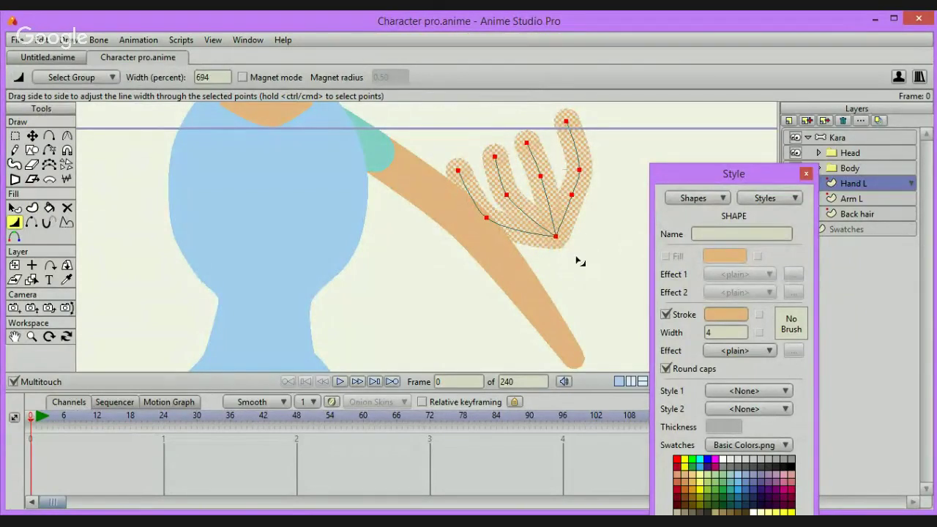
Scale the whole hand down uniformly to about half size and flip its points horizontally
{"action": "left_click", "coordinate": [19, 138]}
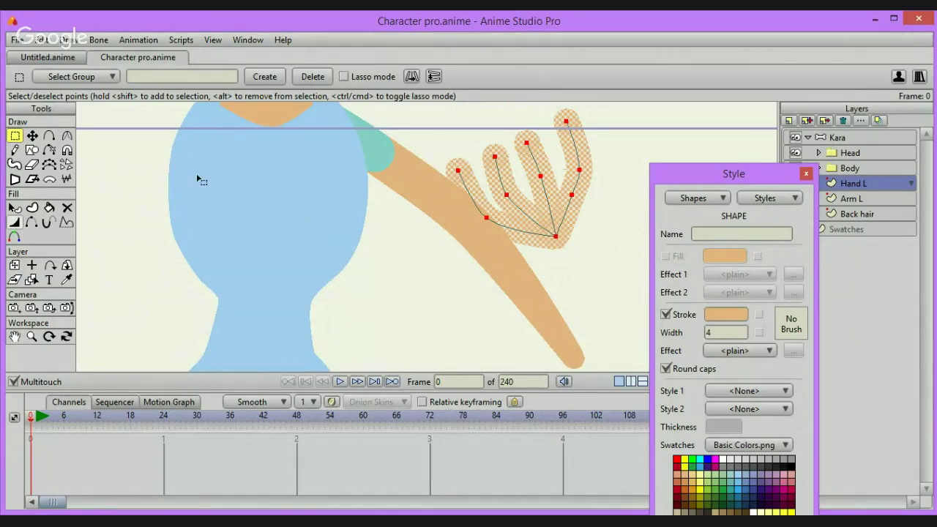
{"action": "left_click", "coordinate": [33, 137]}
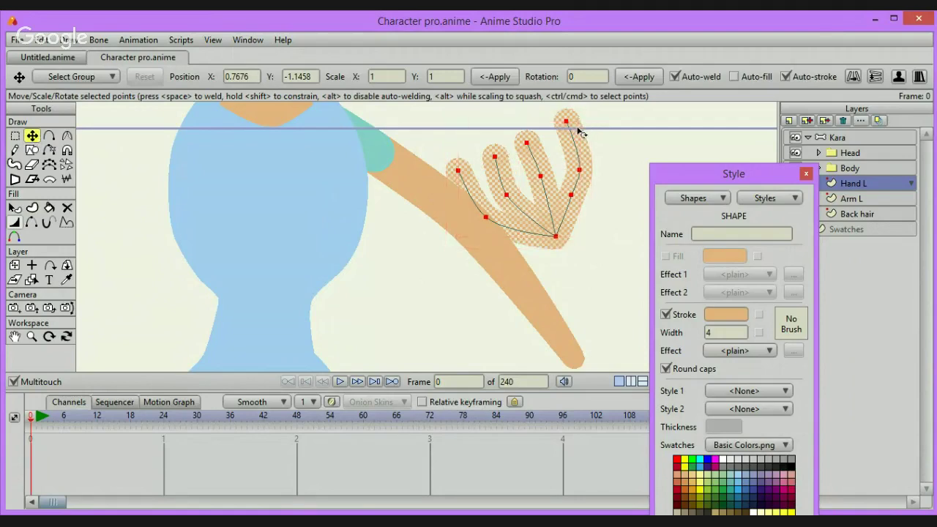
{"action": "left_click_drag", "start_coordinate": [581, 126], "coordinate": [556, 160]}
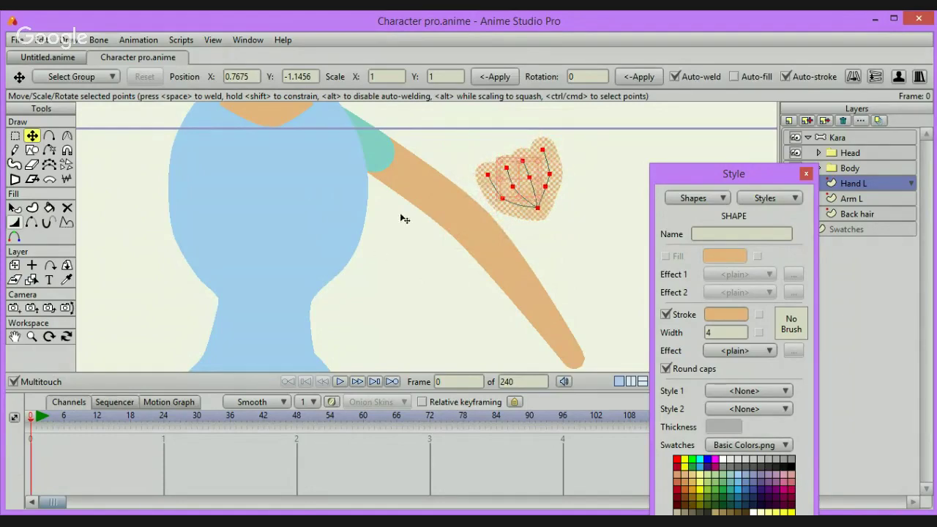
{"action": "left_click", "coordinate": [851, 76]}
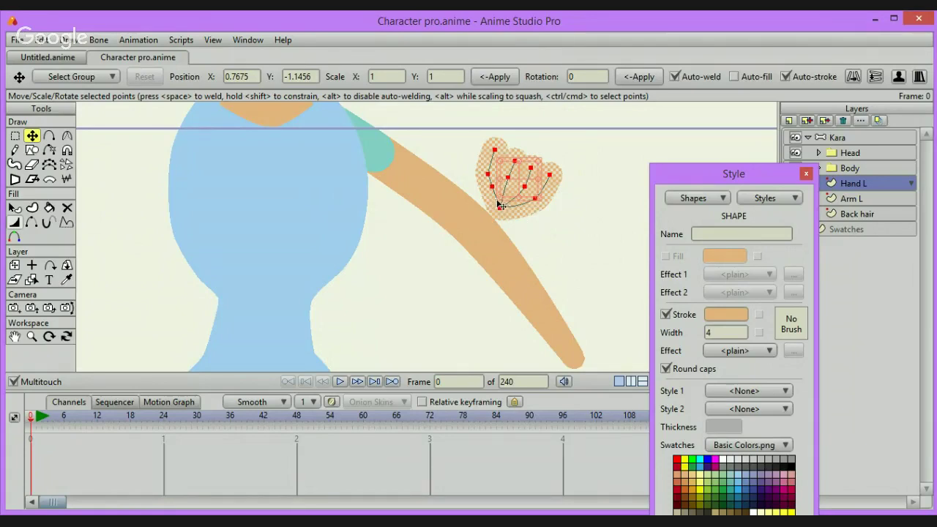
Rotate the hand so its fingers point down and away from the body, and place its palm point on the arm's end
{"action": "left_click_drag", "start_coordinate": [498, 203], "coordinate": [489, 100]}
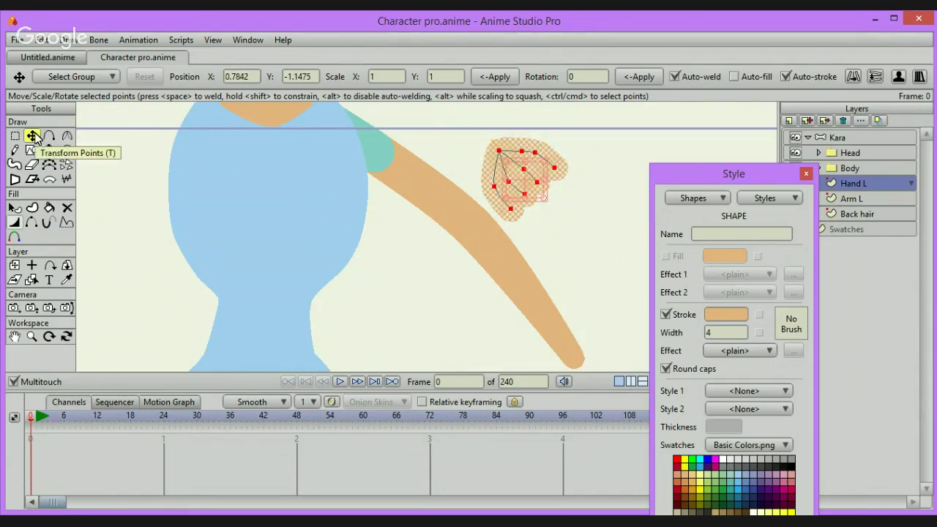
{"action": "left_click_drag", "start_coordinate": [258, 186], "coordinate": [317, 344]}
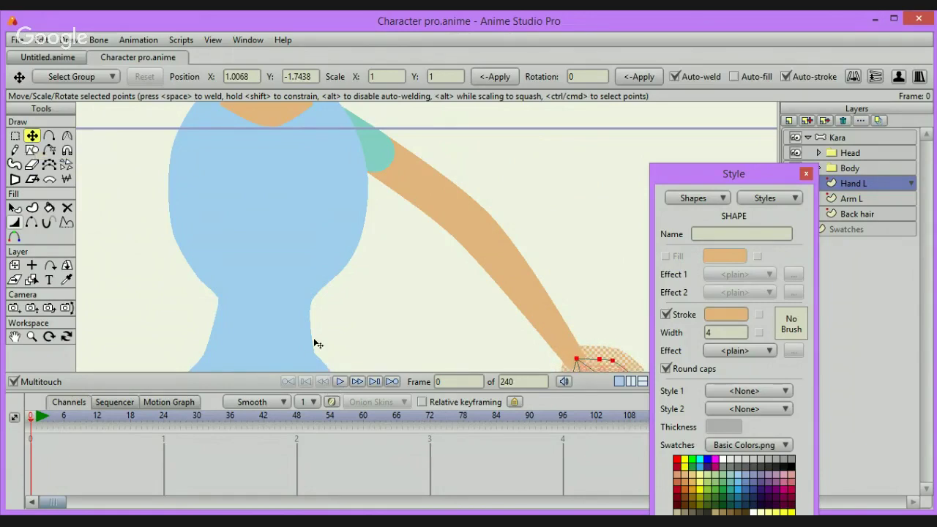
{"action": "key", "text": "ctrl+f"}
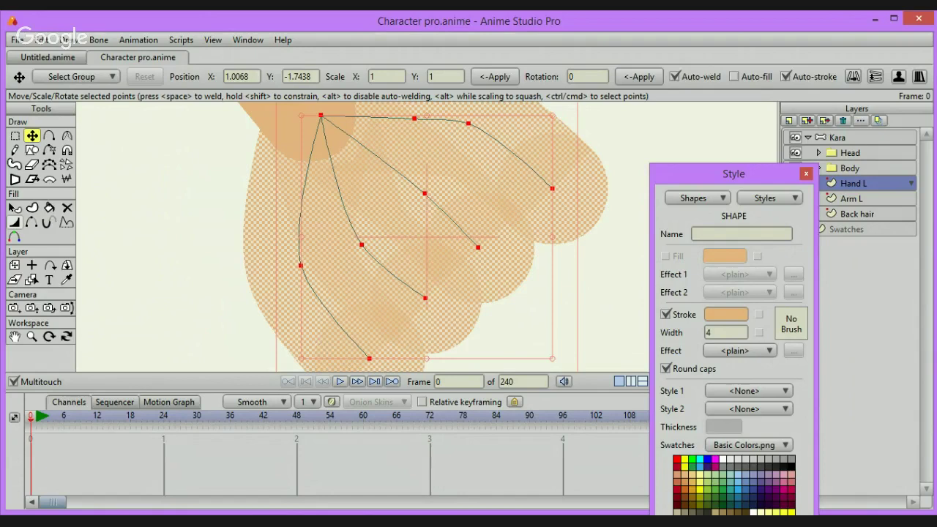
{"action": "key", "text": "ctrl+d"}
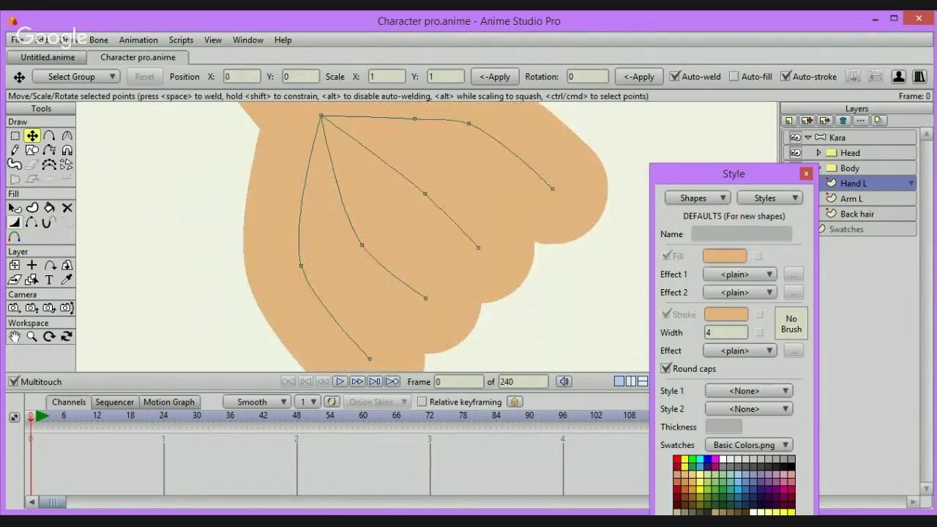
Check the hand against the whole character and reduce the line width of all Hand L points to about 312 percent
{"action": "left_click", "coordinate": [852, 169]}
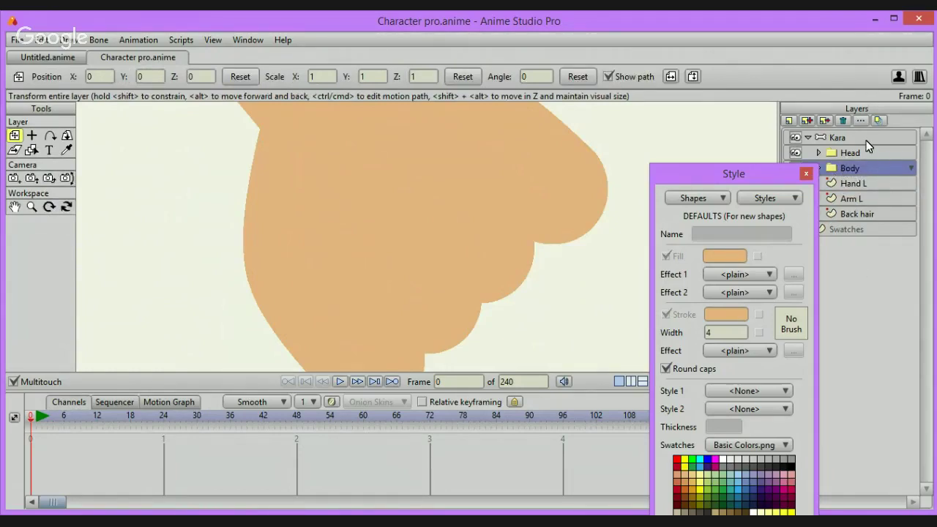
{"action": "left_click", "coordinate": [897, 139]}
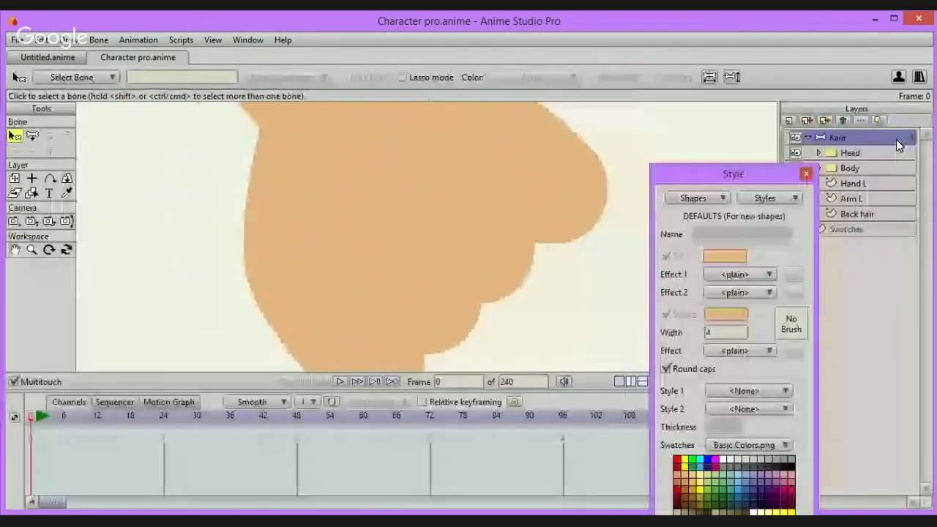
{"action": "key", "text": "ctrl+r"}
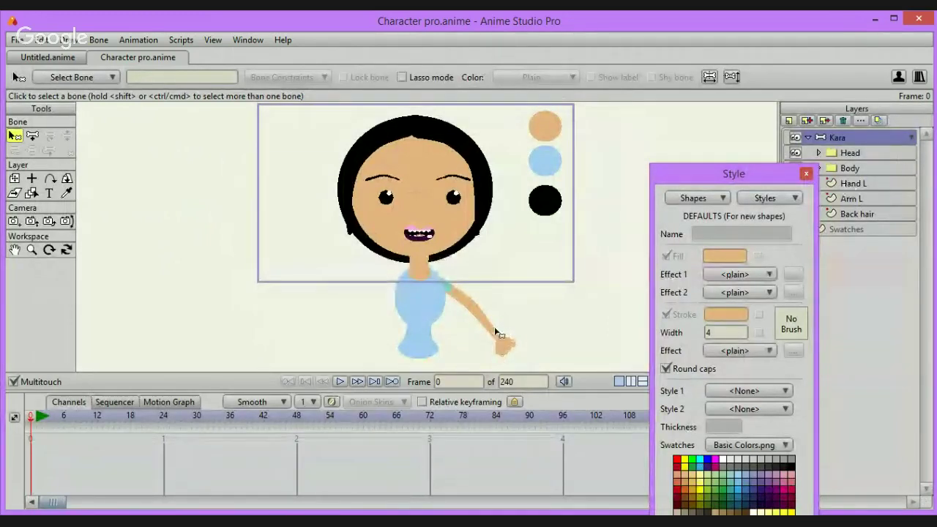
{"action": "left_click", "coordinate": [848, 196]}
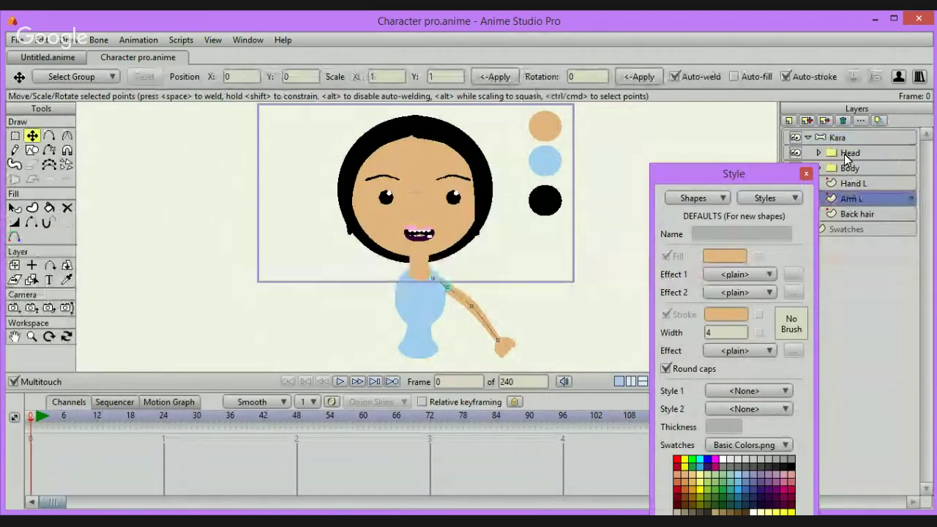
{"action": "left_click", "coordinate": [849, 184]}
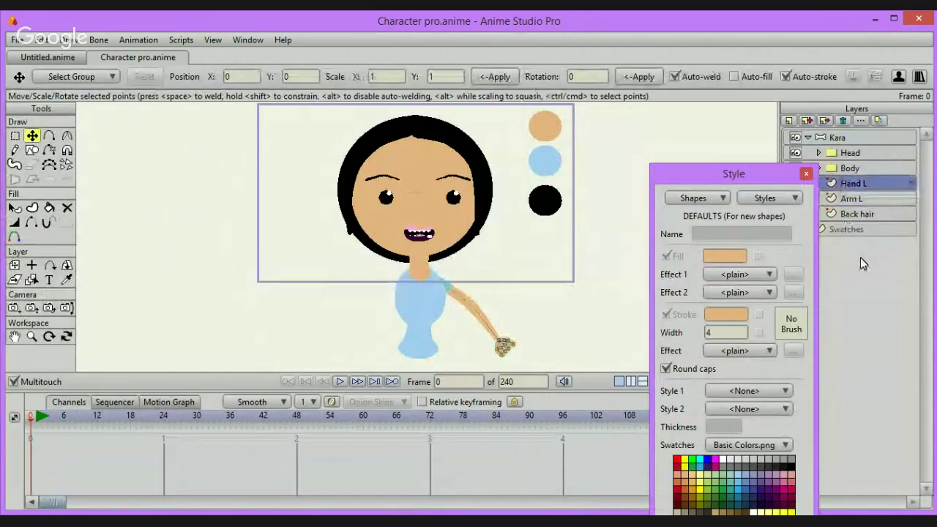
{"action": "key", "text": "Page_Up"}
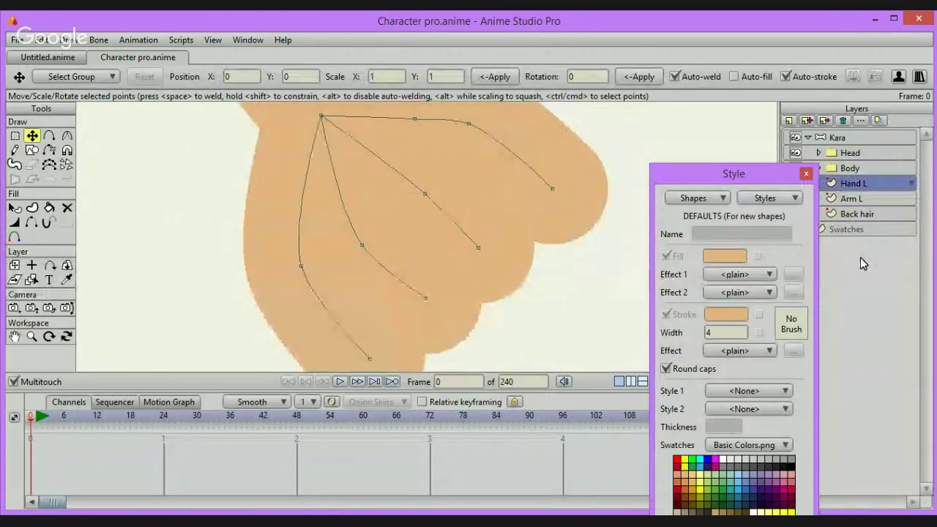
{"action": "left_click", "coordinate": [15, 136]}
{"action": "left_click_drag", "start_coordinate": [254, 107], "coordinate": [553, 374]}
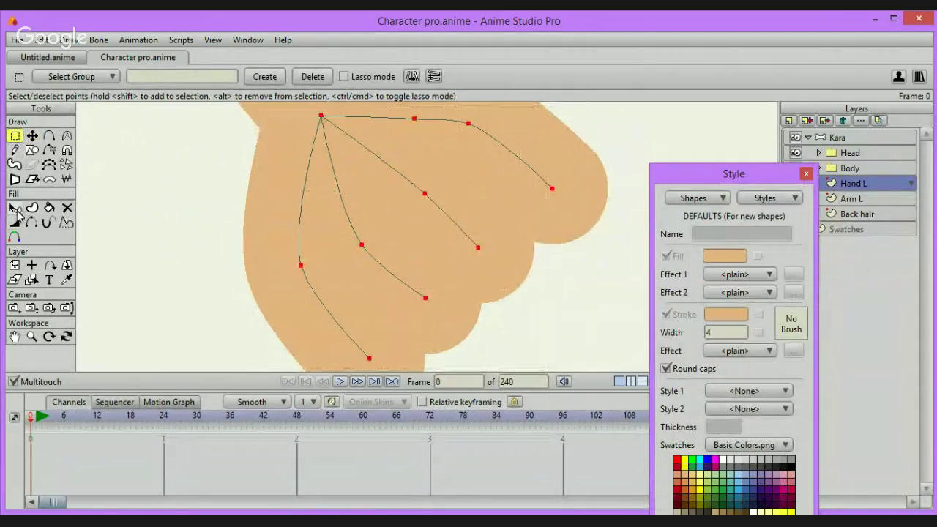
{"action": "left_click", "coordinate": [14, 223]}
{"action": "left_click_drag", "start_coordinate": [218, 276], "coordinate": [80, 289]}
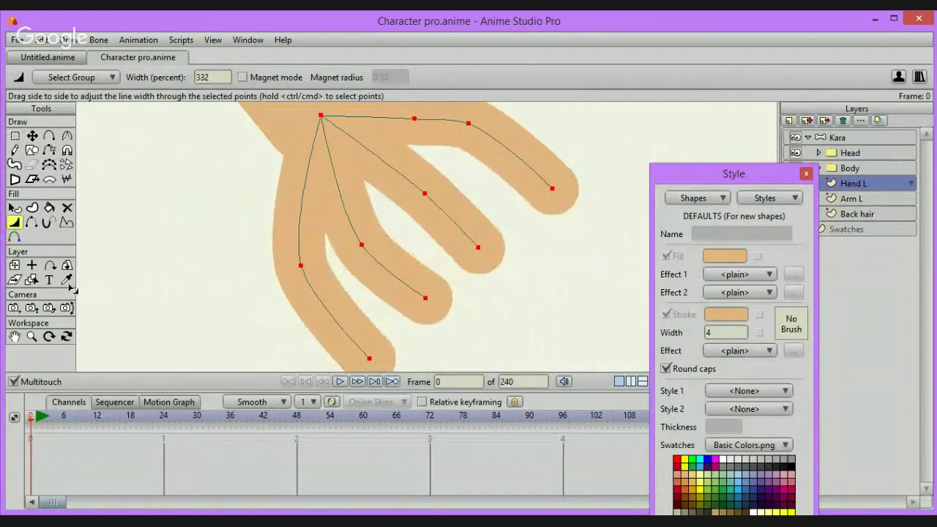
{"action": "left_click_drag", "start_coordinate": [219, 282], "coordinate": [205, 287]}
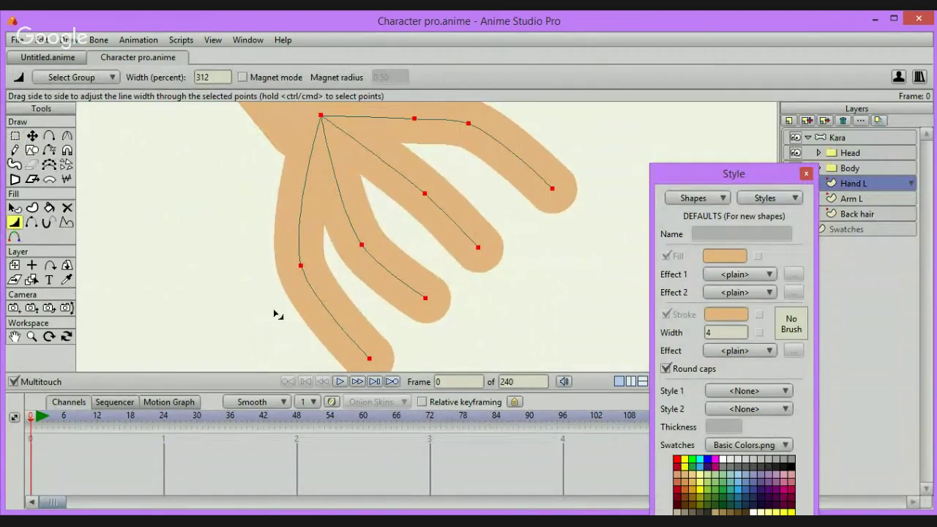
{"action": "key", "text": "ctrl+d"}
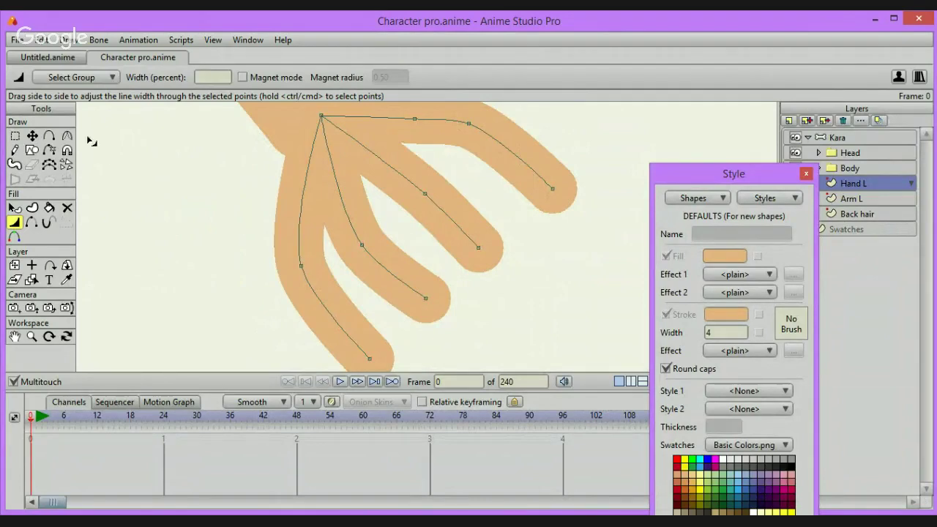
Turn off auto-weld and shift the middle and tip points of the second finger from the top outward
{"action": "left_click", "coordinate": [32, 136]}
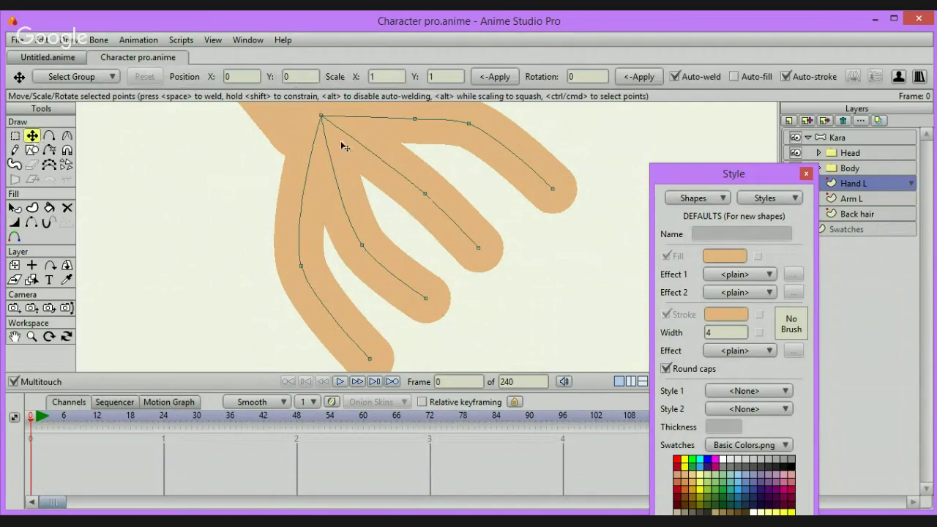
{"action": "left_click", "coordinate": [687, 75]}
{"action": "left_click", "coordinate": [425, 193]}
{"action": "left_click_drag", "start_coordinate": [424, 193], "coordinate": [442, 182]}
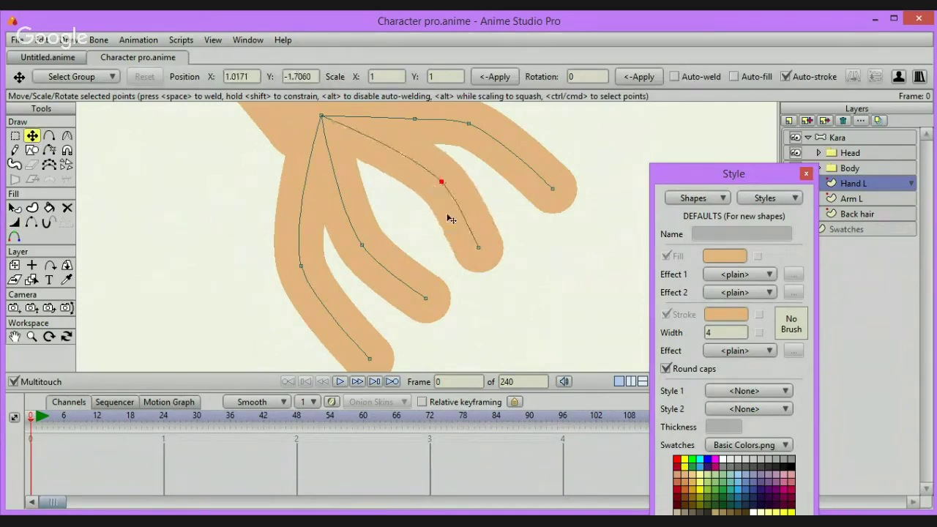
{"action": "left_click_drag", "start_coordinate": [478, 248], "coordinate": [498, 246]}
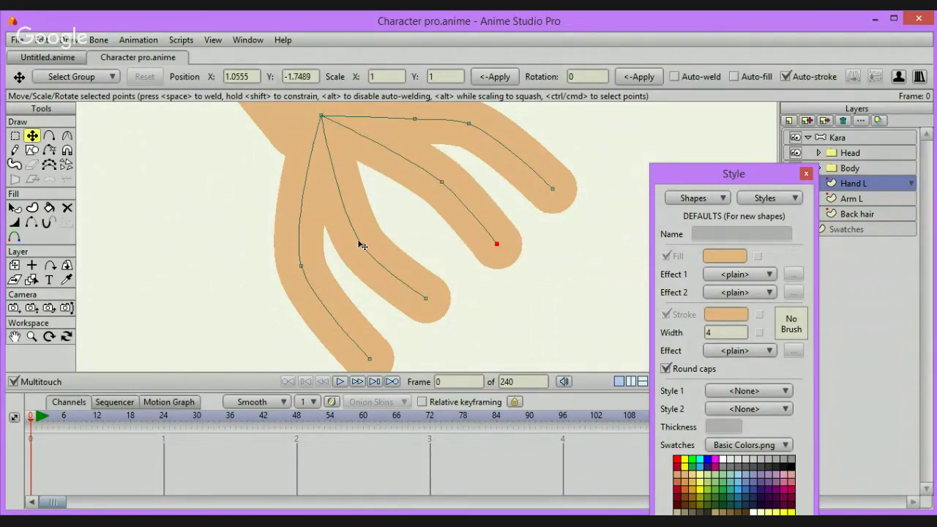
Reshape the two lowest fingers by moving their middle and tip points up, shortening the lowest finger
{"action": "left_click_drag", "start_coordinate": [360, 245], "coordinate": [378, 233]}
{"action": "left_click_drag", "start_coordinate": [425, 302], "coordinate": [441, 292]}
{"action": "left_click_drag", "start_coordinate": [302, 267], "coordinate": [322, 225]}
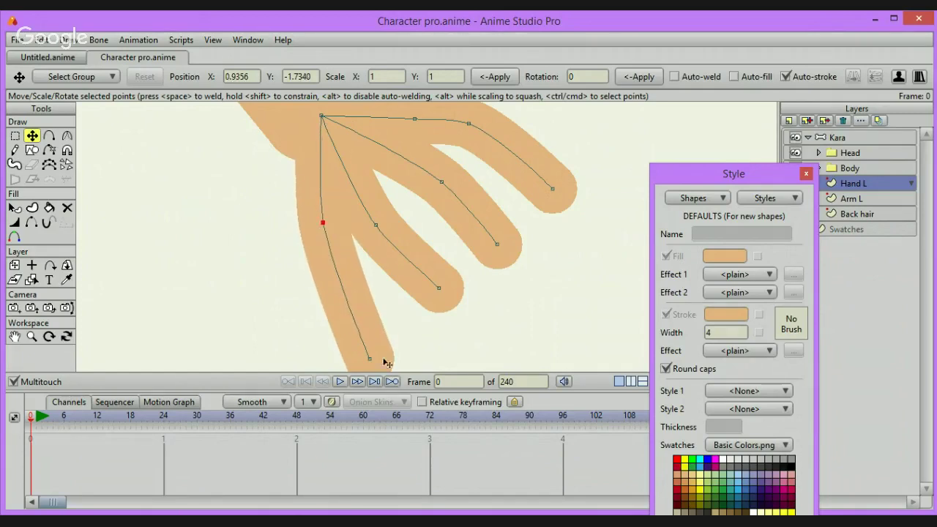
{"action": "left_click_drag", "start_coordinate": [371, 359], "coordinate": [354, 315]}
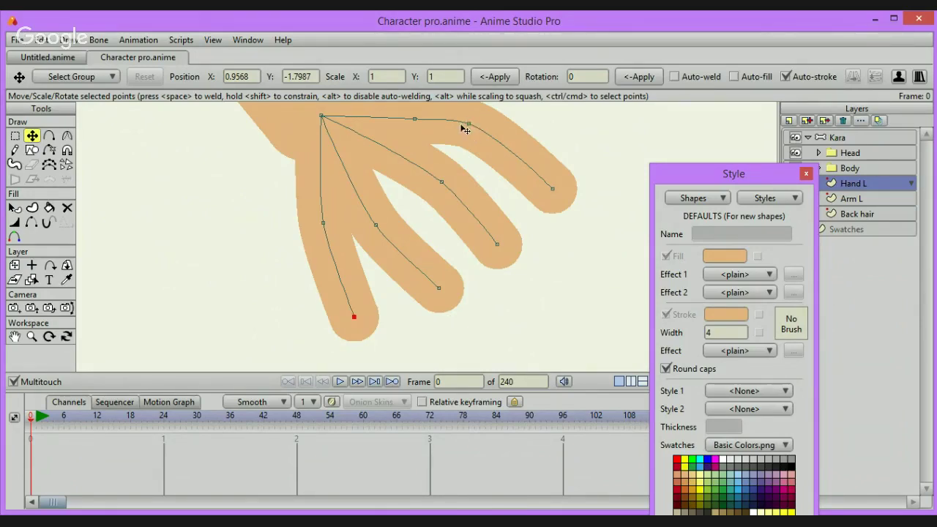
Shorten the topmost finger by pulling in its bend and tip, and shift the shared palm point down toward the arm's edge
{"action": "key", "text": "super+c"}
{"action": "key", "text": "Escape"}
{"action": "left_click_drag", "start_coordinate": [469, 124], "coordinate": [462, 126]}
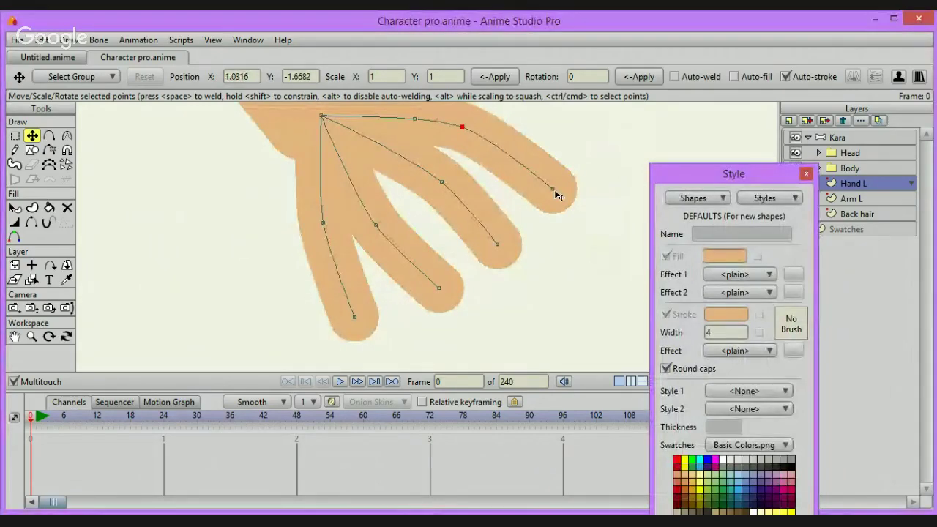
{"action": "left_click_drag", "start_coordinate": [556, 193], "coordinate": [528, 191]}
{"action": "left_click_drag", "start_coordinate": [462, 126], "coordinate": [459, 132]}
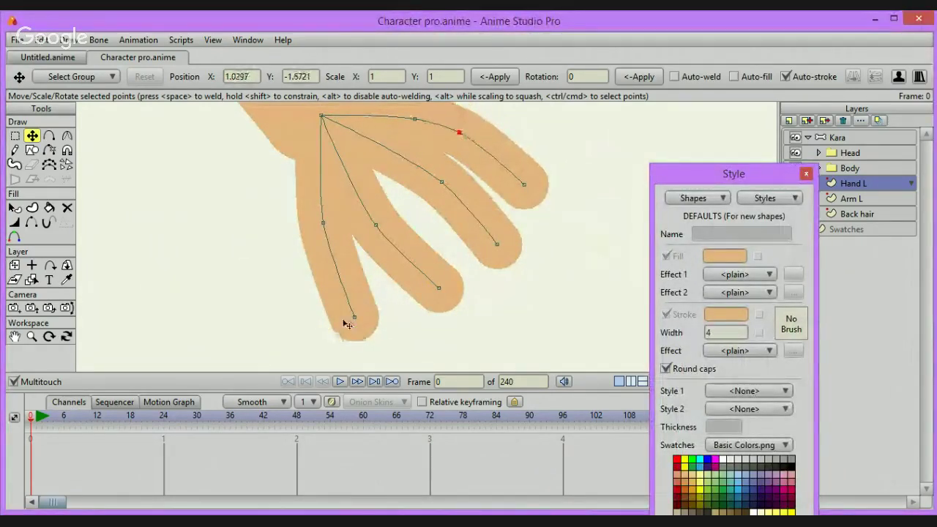
{"action": "left_click_drag", "start_coordinate": [322, 117], "coordinate": [305, 126]}
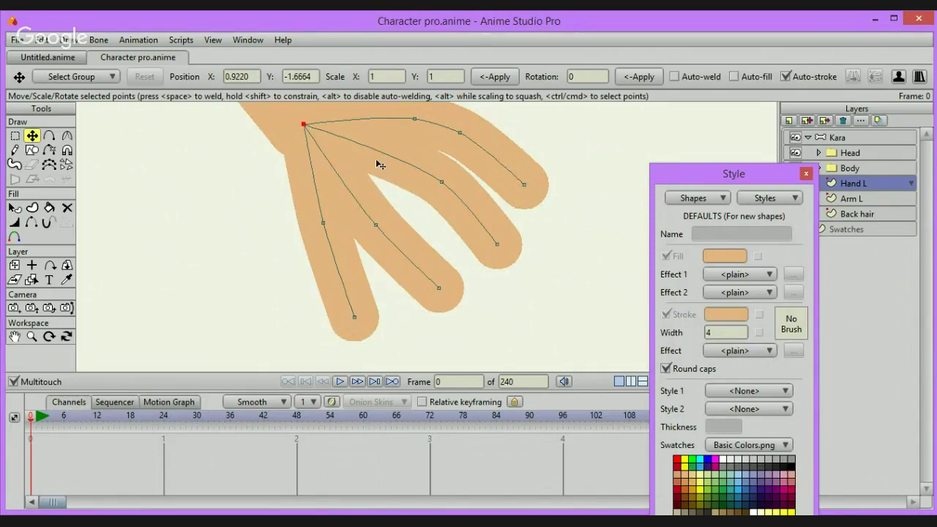
{"action": "scroll", "coordinate": [380, 165], "scroll_direction": "up", "scroll_amount": 1}
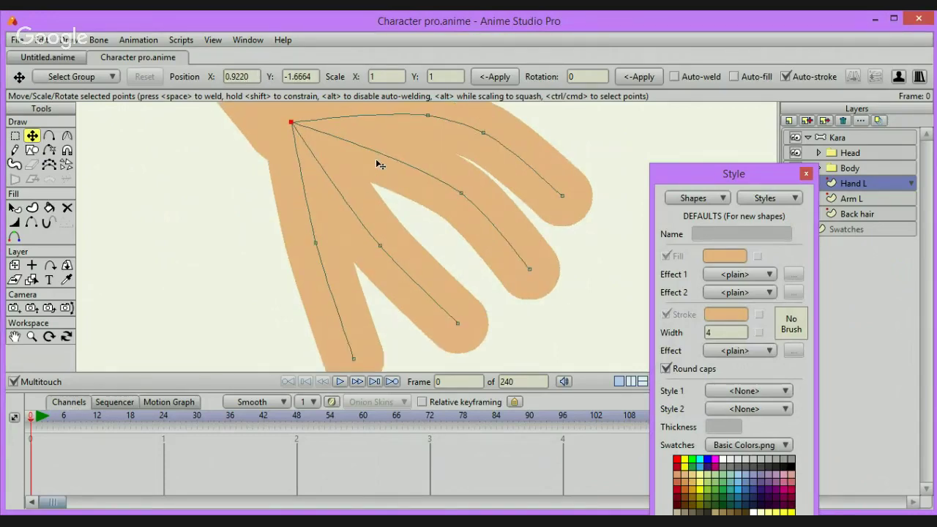
Group the Hand L and Arm L layers into a new group layer named Arm L
{"action": "left_click", "coordinate": [14, 336]}
{"action": "left_click_drag", "start_coordinate": [130, 334], "coordinate": [237, 429]}
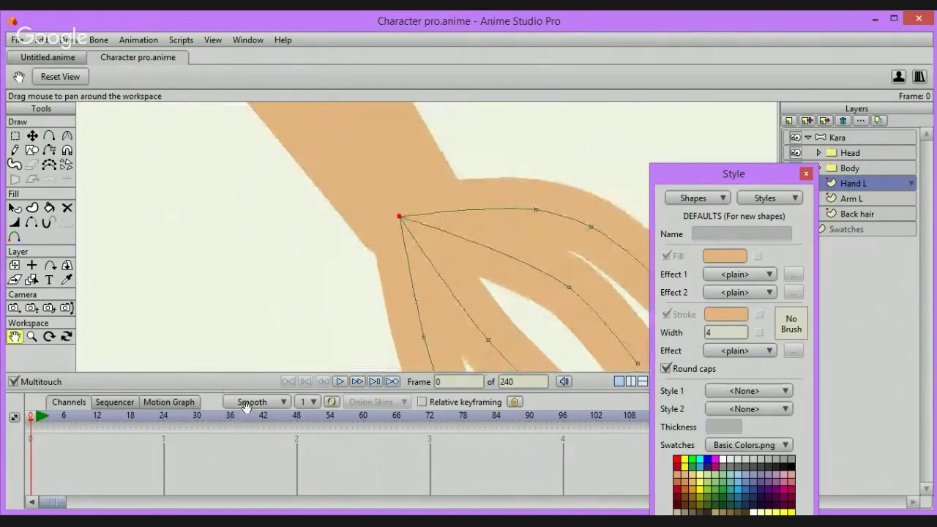
{"action": "left_click", "coordinate": [841, 141]}
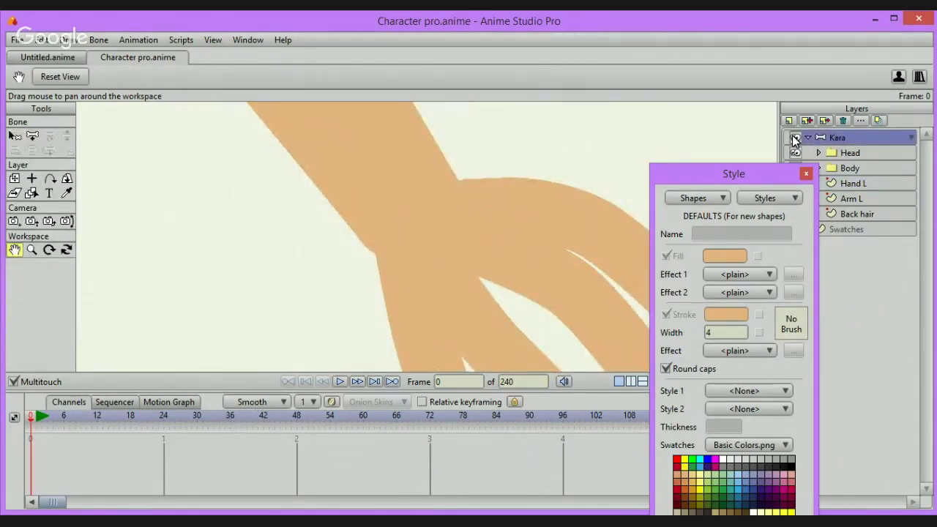
{"action": "key", "text": "ctrl+r"}
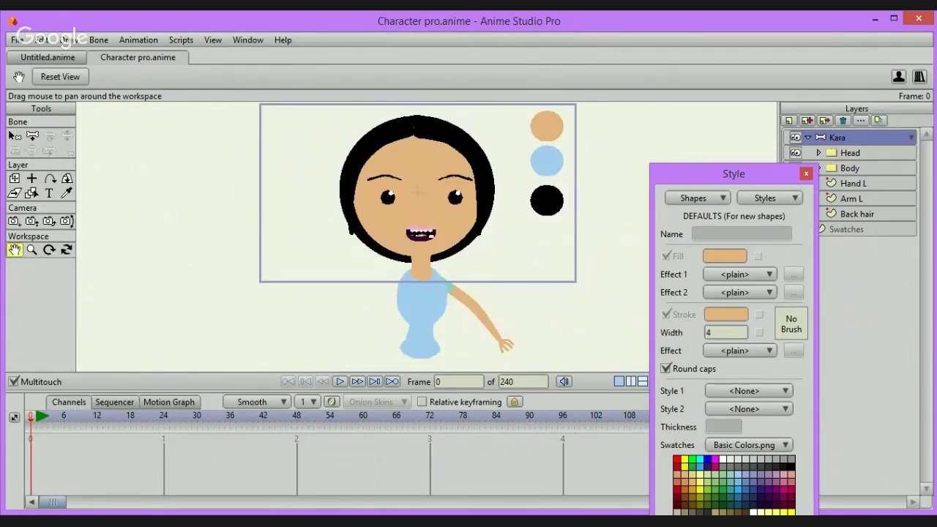
{"action": "left_click", "coordinate": [836, 186]}
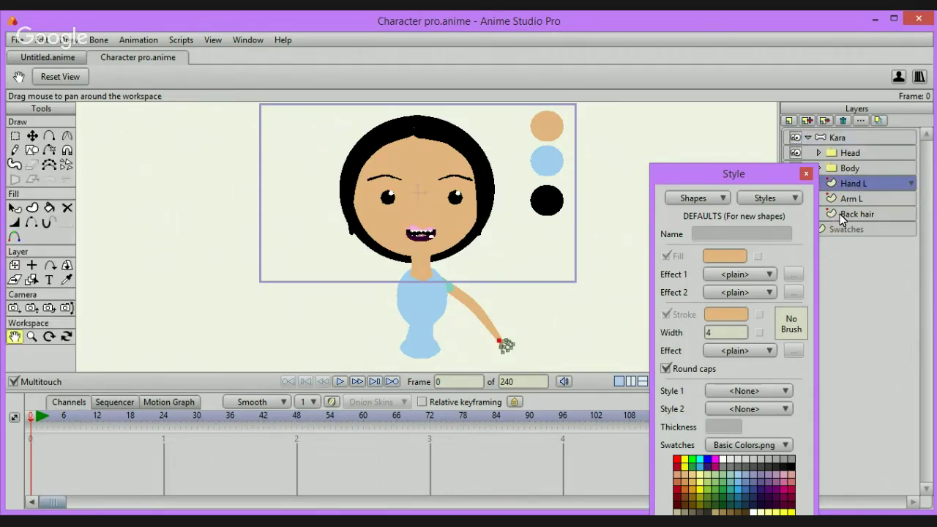
{"action": "left_click", "coordinate": [842, 217], "text": "shift"}
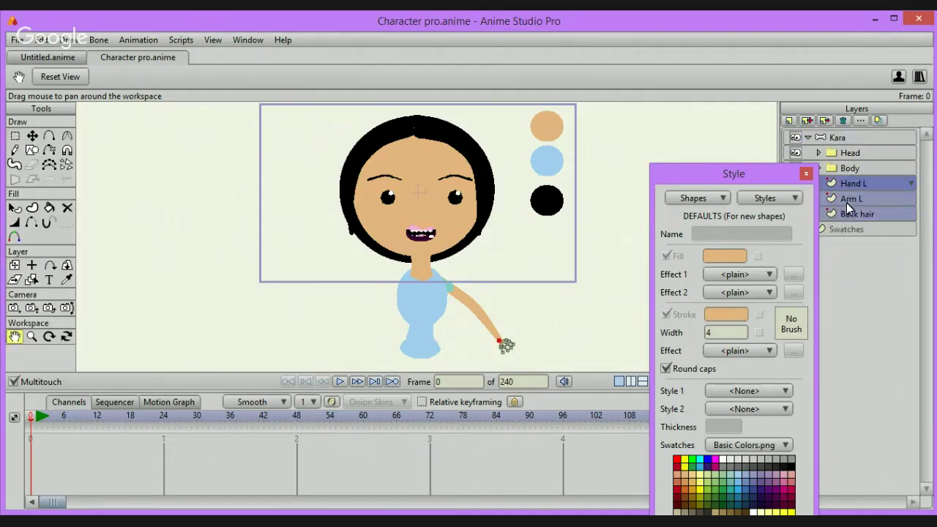
{"action": "left_click", "coordinate": [855, 186]}
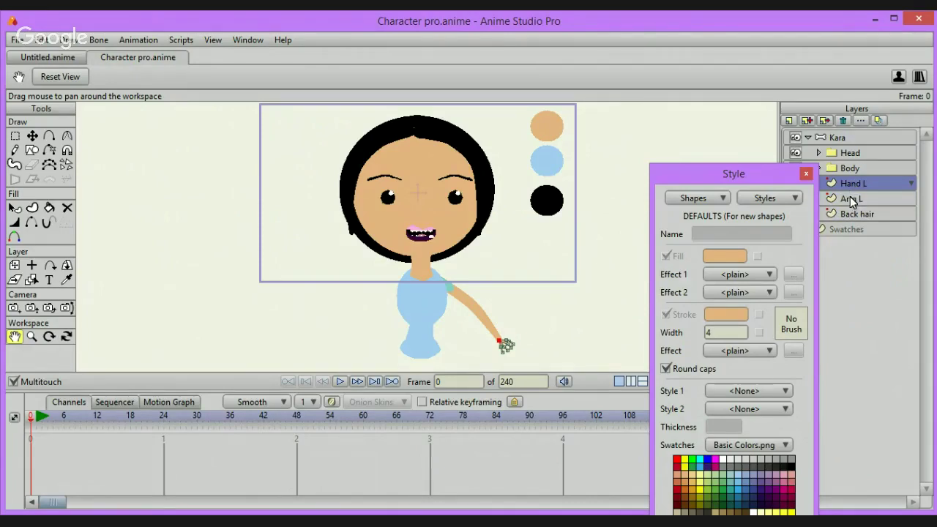
{"action": "left_click", "coordinate": [851, 200], "text": "shift"}
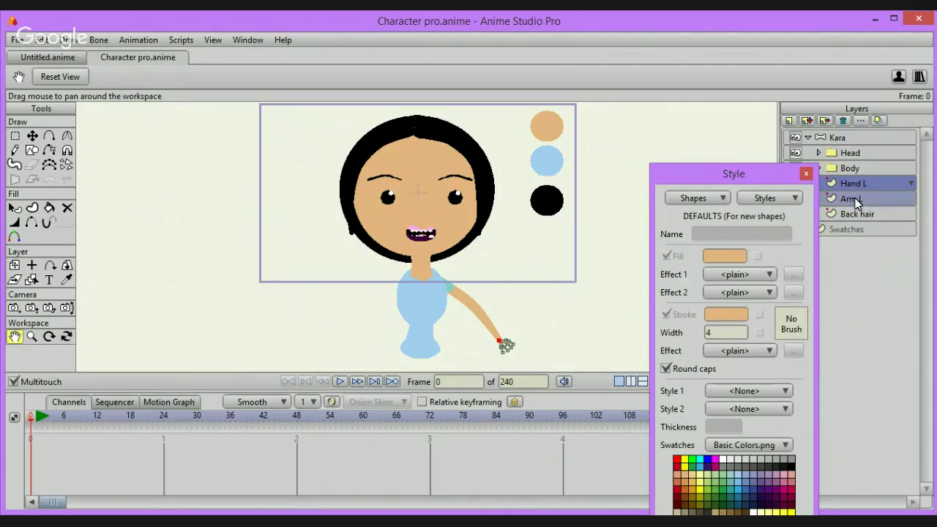
{"action": "left_click", "coordinate": [790, 120]}
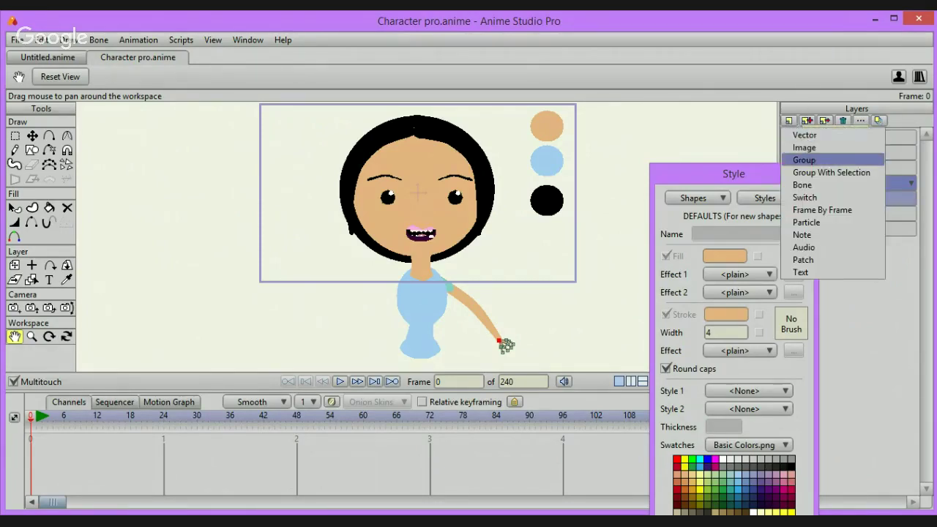
{"action": "left_click", "coordinate": [830, 173]}
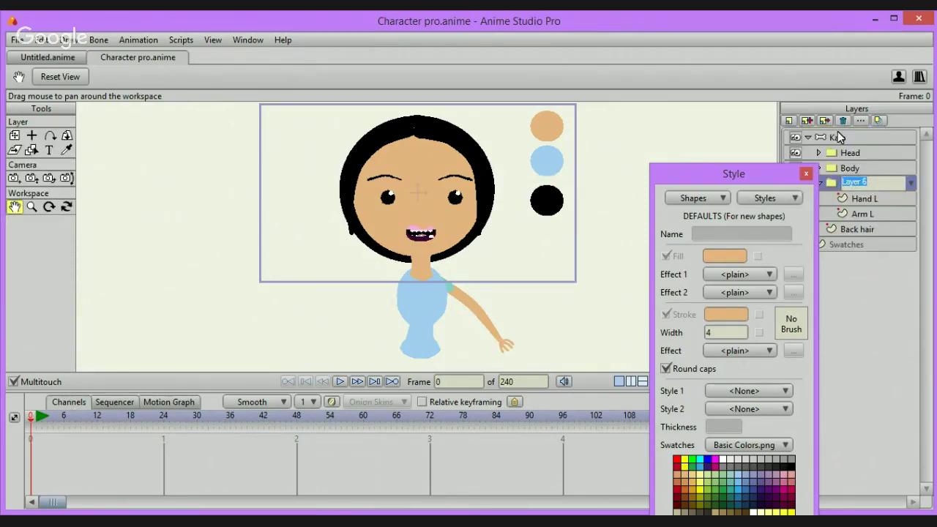
{"action": "type", "text": "Am"}
{"action": "key", "text": "Return"}
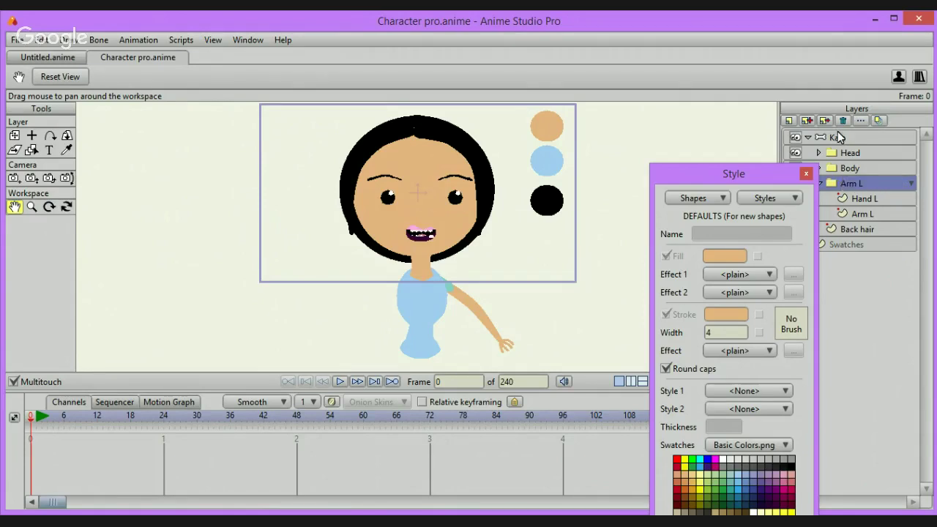
Set the origin of the Arm L group at the shoulder and collapse the group
{"action": "left_click", "coordinate": [32, 136]}
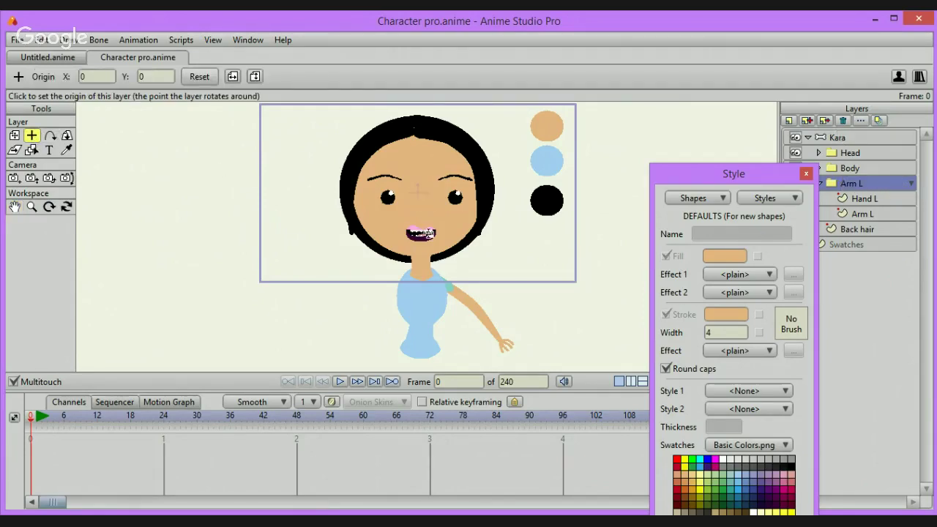
{"action": "left_click", "coordinate": [443, 281]}
{"action": "left_click", "coordinate": [820, 182]}
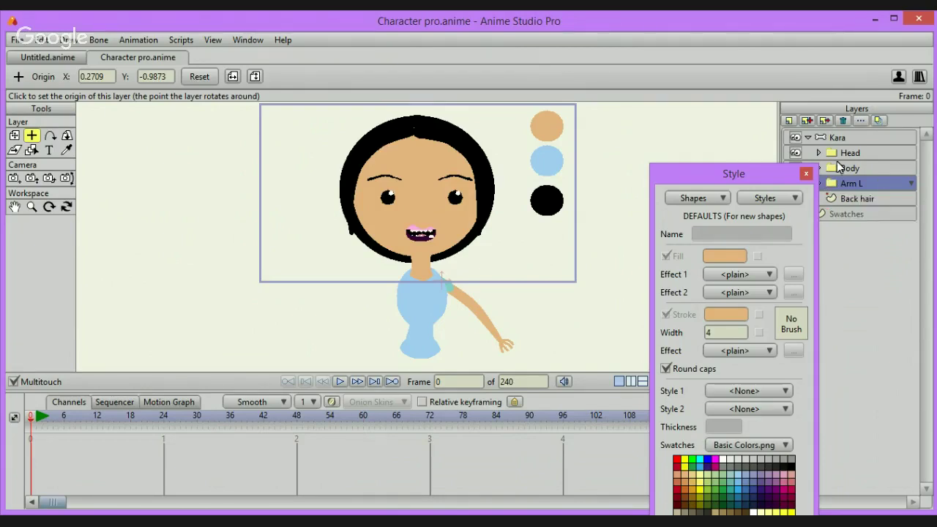
Duplicate the Arm L group and name the copy Arm R
{"action": "left_click", "coordinate": [806, 121]}
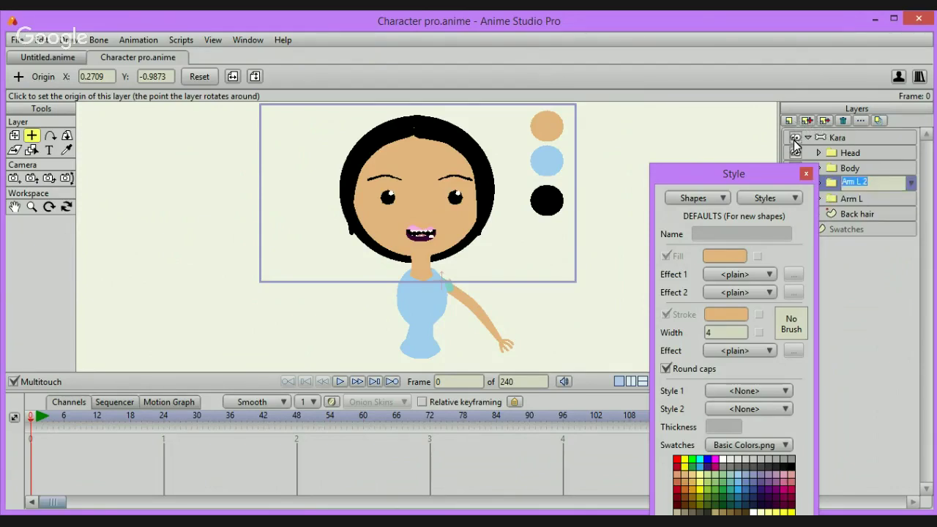
{"action": "type", "text": "A"}
{"action": "key", "text": "Return"}
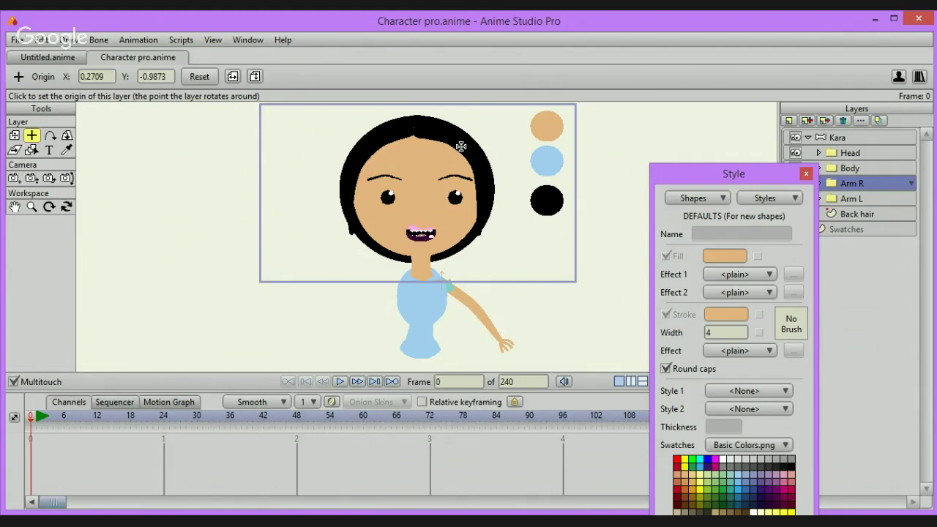
Flip the Arm R group horizontally, move it onto the opposite shoulder, and nudge Arm L slightly up and outward to match
{"action": "left_click", "coordinate": [14, 135]}
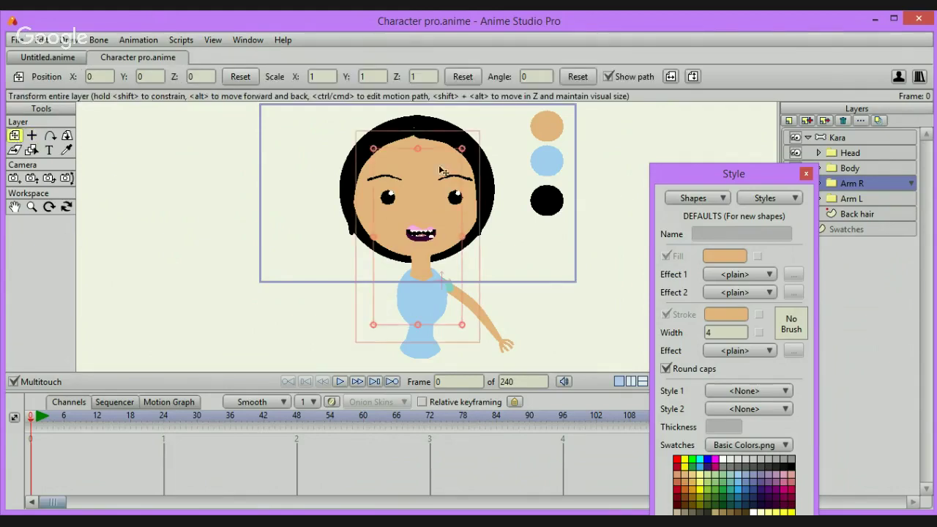
{"action": "left_click", "coordinate": [671, 77]}
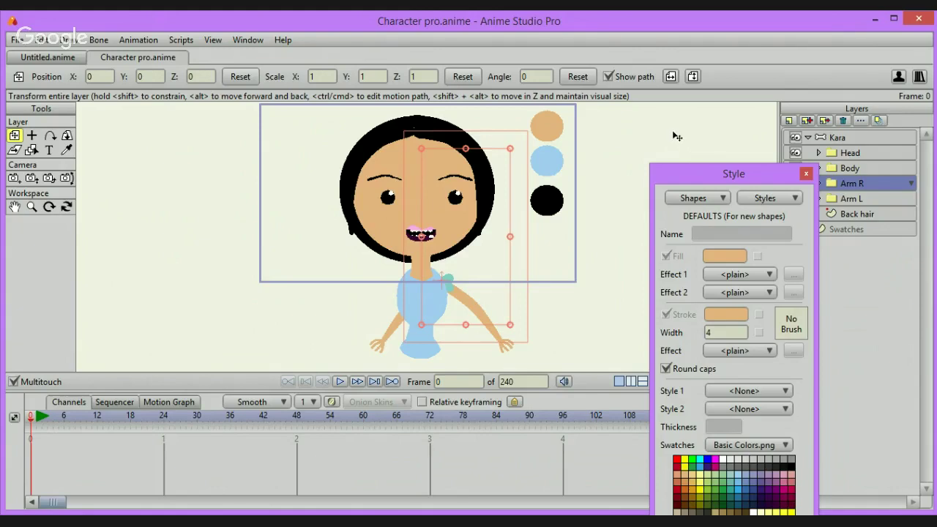
{"action": "left_click_drag", "start_coordinate": [674, 138], "coordinate": [641, 164]}
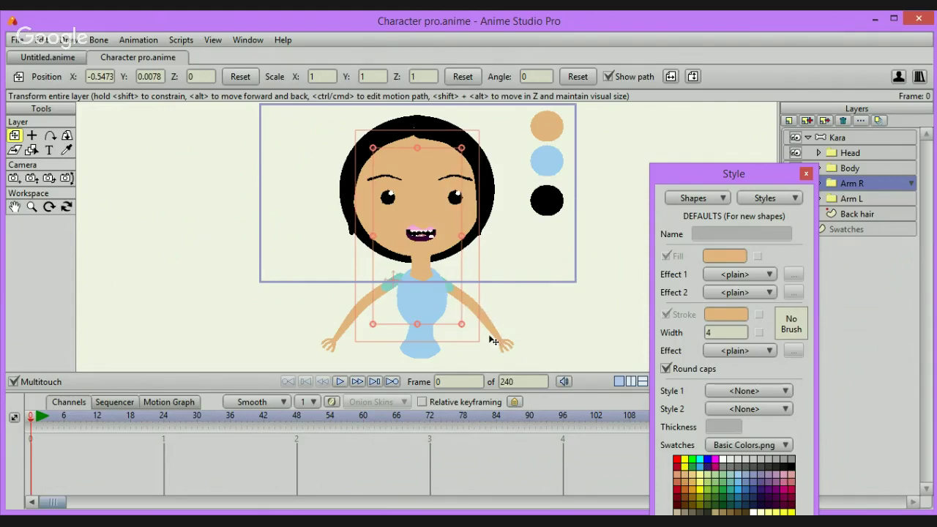
{"action": "left_click", "coordinate": [644, 141]}
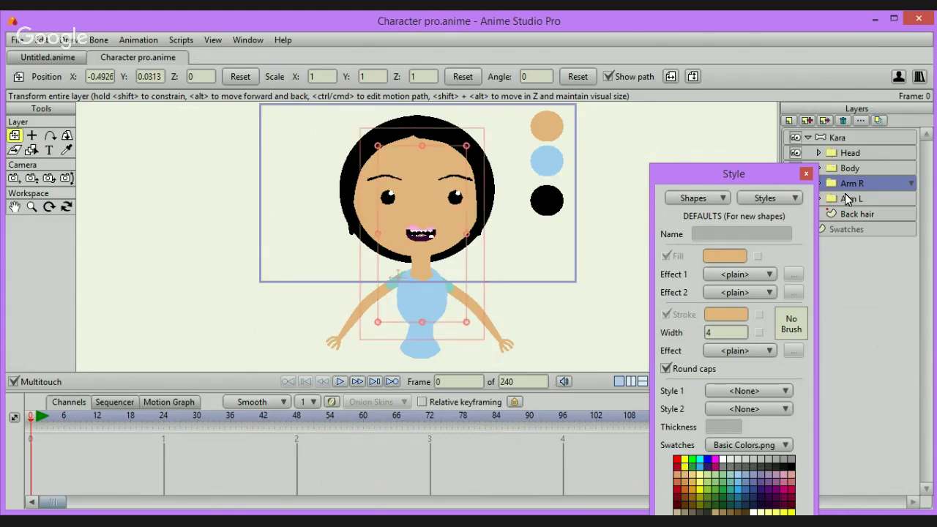
{"action": "left_click", "coordinate": [848, 199]}
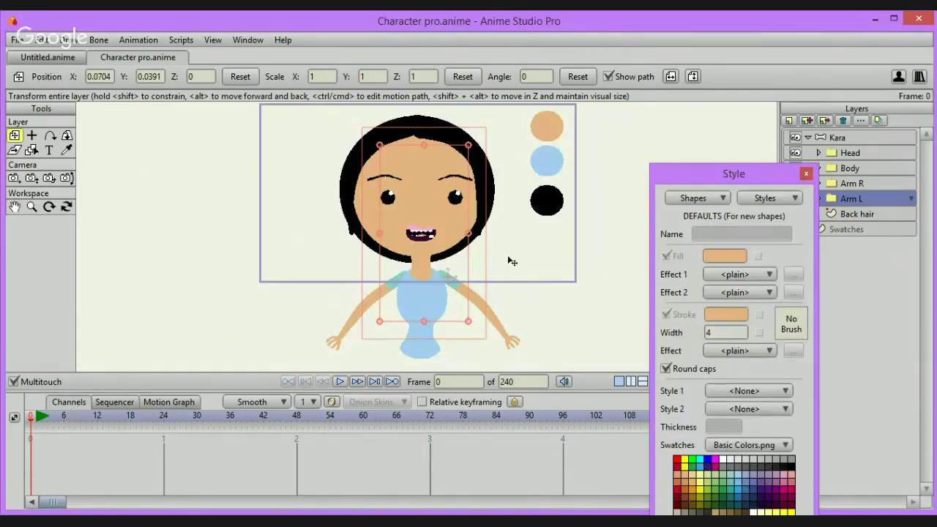
Add a new vector layer named Hip directly above the Back hair layer
{"action": "left_click", "coordinate": [15, 207]}
{"action": "left_click_drag", "start_coordinate": [155, 241], "coordinate": [166, 192]}
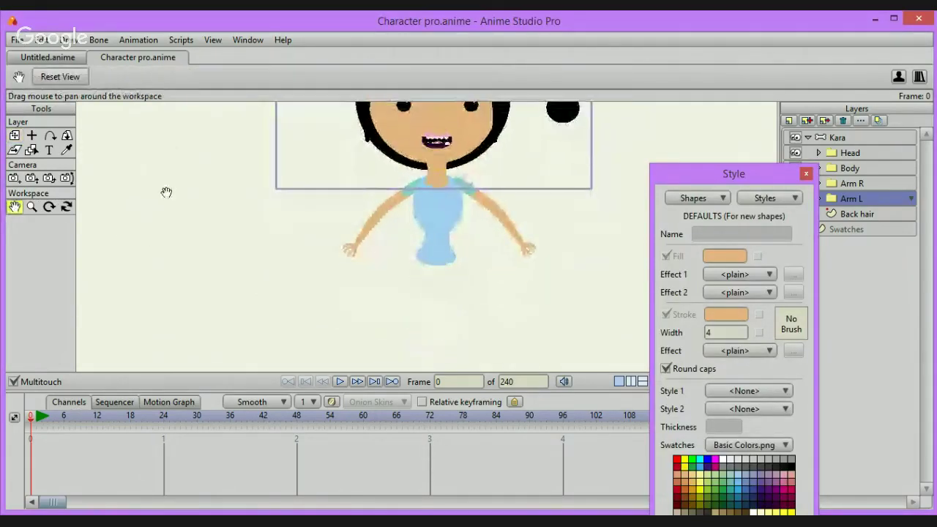
{"action": "left_click_drag", "start_coordinate": [512, 356], "coordinate": [513, 328]}
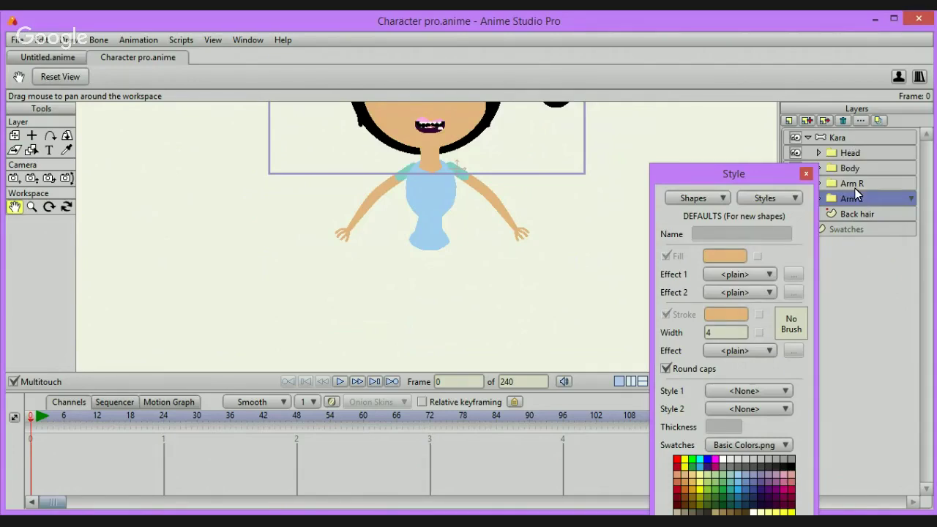
{"action": "left_click", "coordinate": [864, 153]}
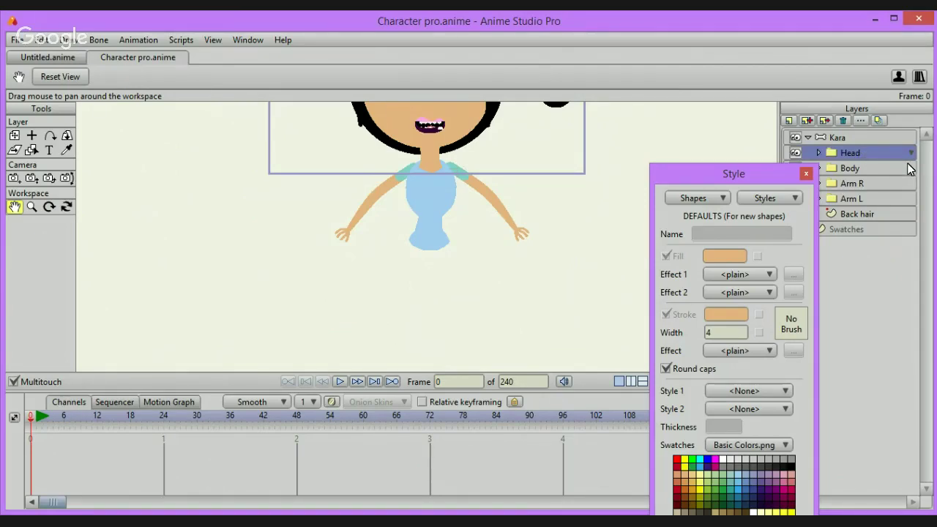
{"action": "left_click", "coordinate": [846, 211]}
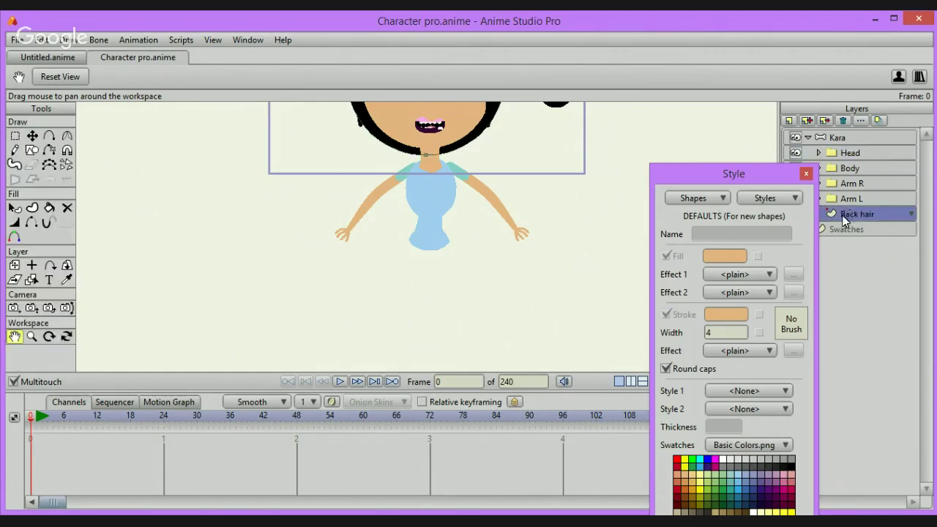
{"action": "left_click", "coordinate": [790, 121]}
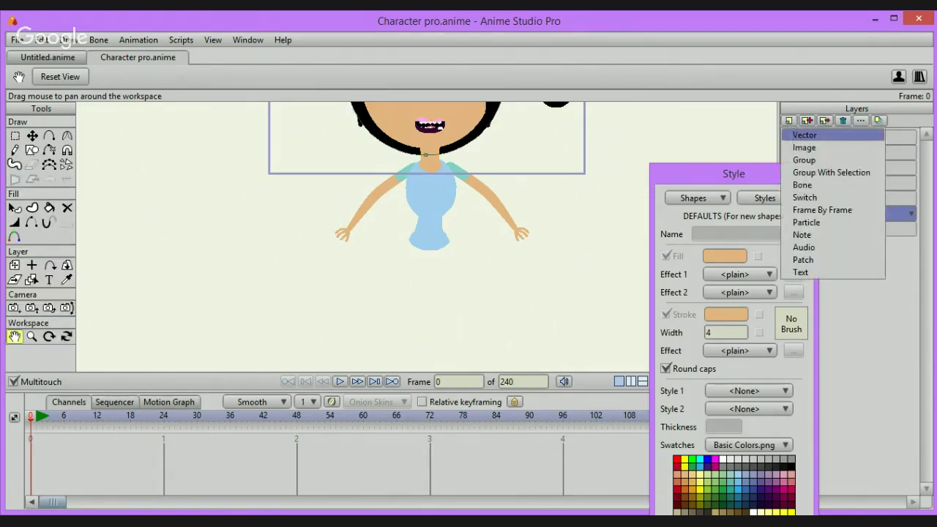
{"action": "left_click", "coordinate": [794, 134]}
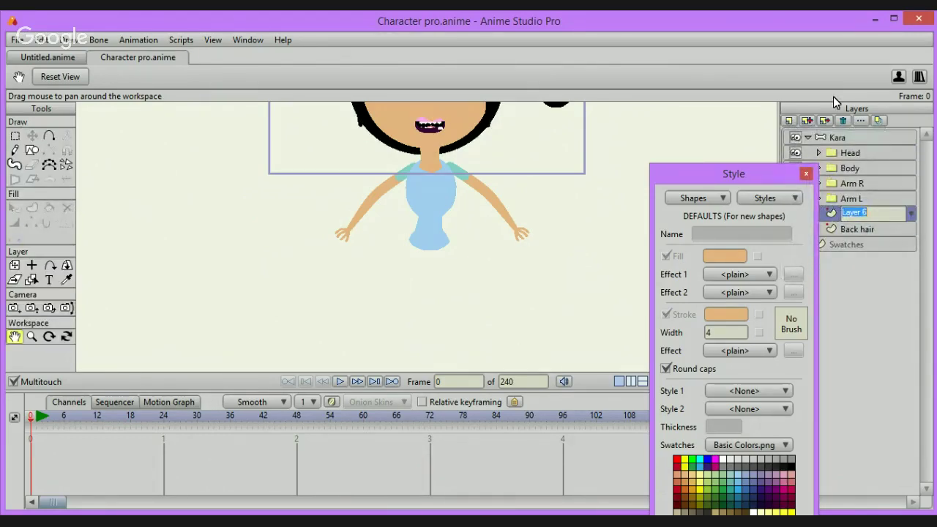
{"action": "type", "text": "Hip4"}
{"action": "key", "text": "BackSpace"}
{"action": "key", "text": "Return"}
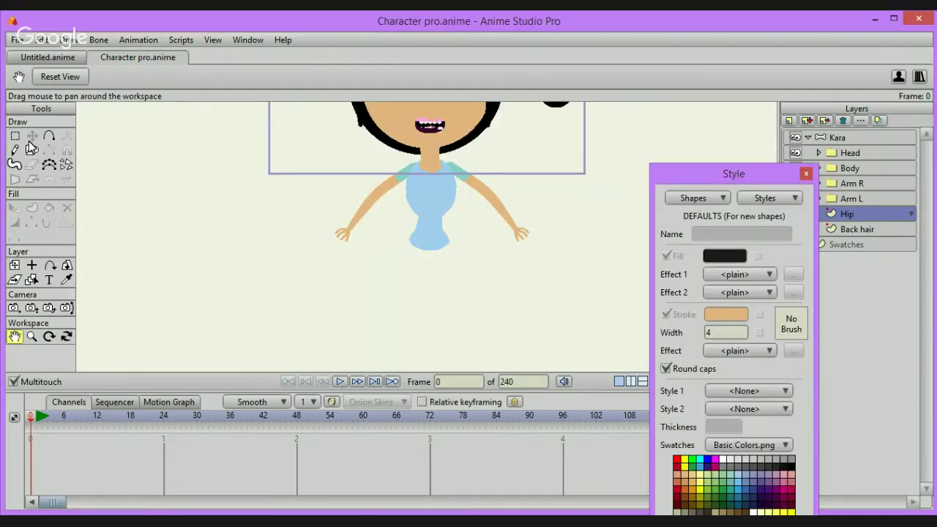
Draw a black-filled circle at the torso's lower end and enlarge it into a slightly wide oval centred under the body
{"action": "left_click", "coordinate": [31, 149]}
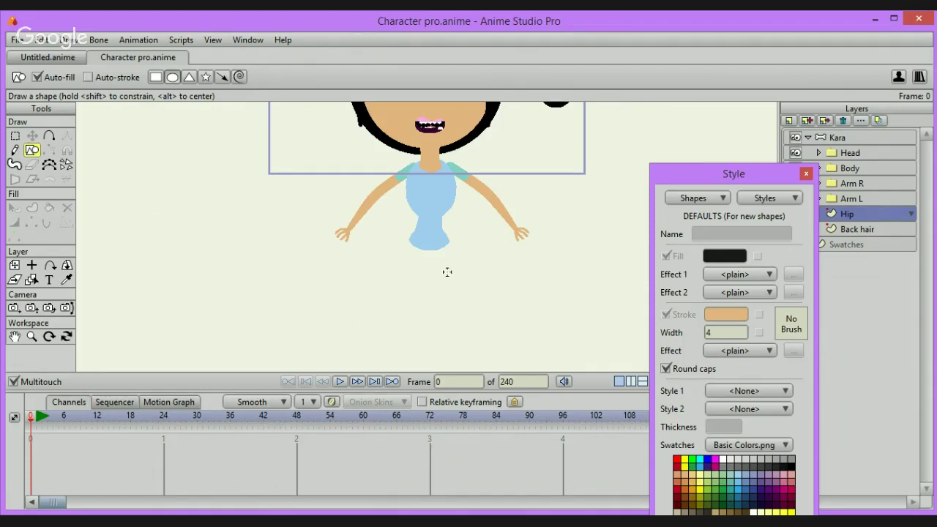
{"action": "left_click_drag", "start_coordinate": [413, 238], "coordinate": [444, 267]}
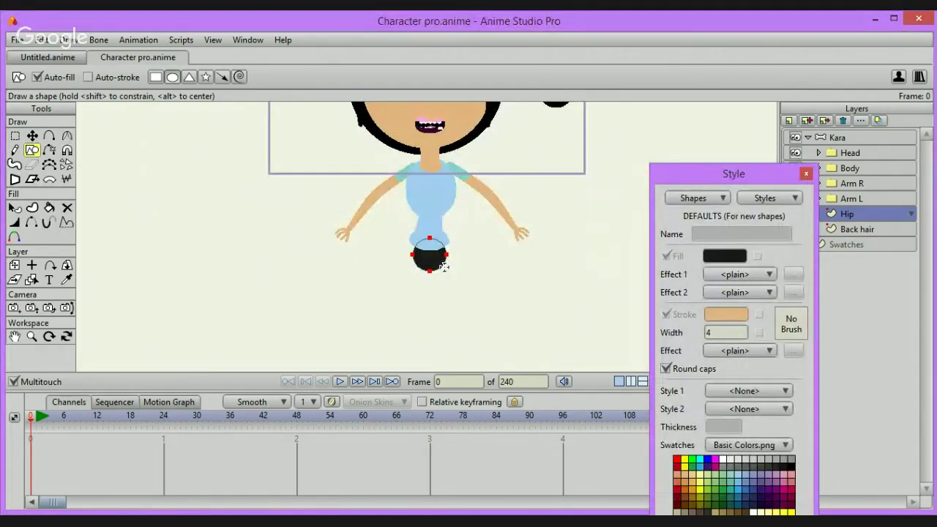
{"action": "key", "text": "t"}
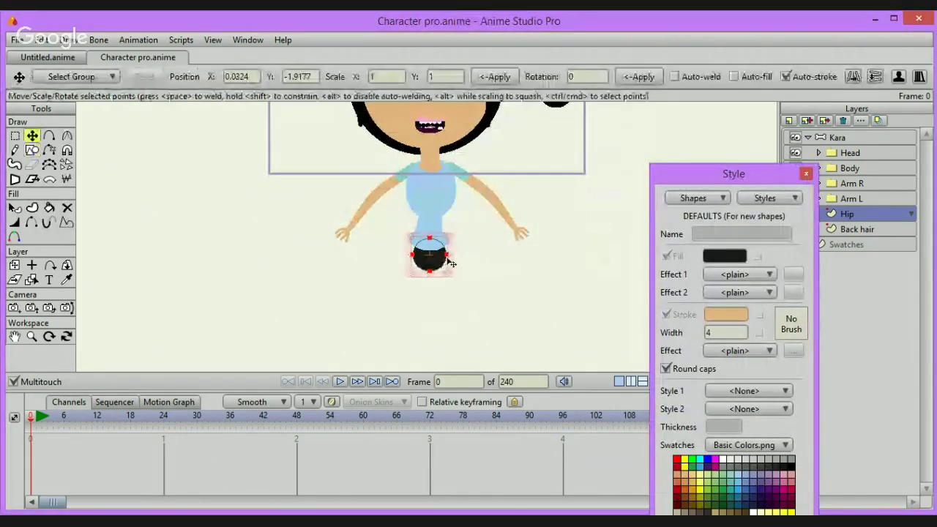
{"action": "left_click_drag", "start_coordinate": [449, 258], "coordinate": [442, 258]}
{"action": "left_click_drag", "start_coordinate": [430, 272], "coordinate": [429, 276]}
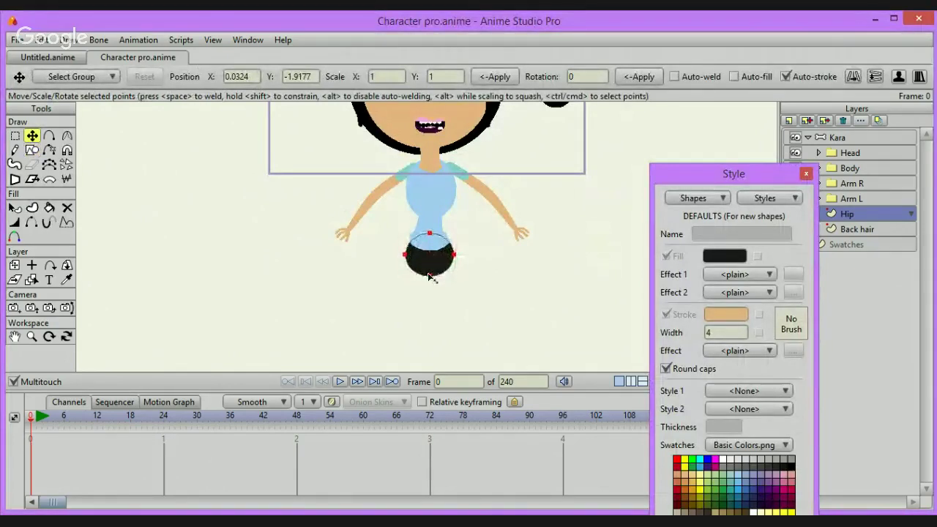
{"action": "left_click_drag", "start_coordinate": [483, 308], "coordinate": [487, 309]}
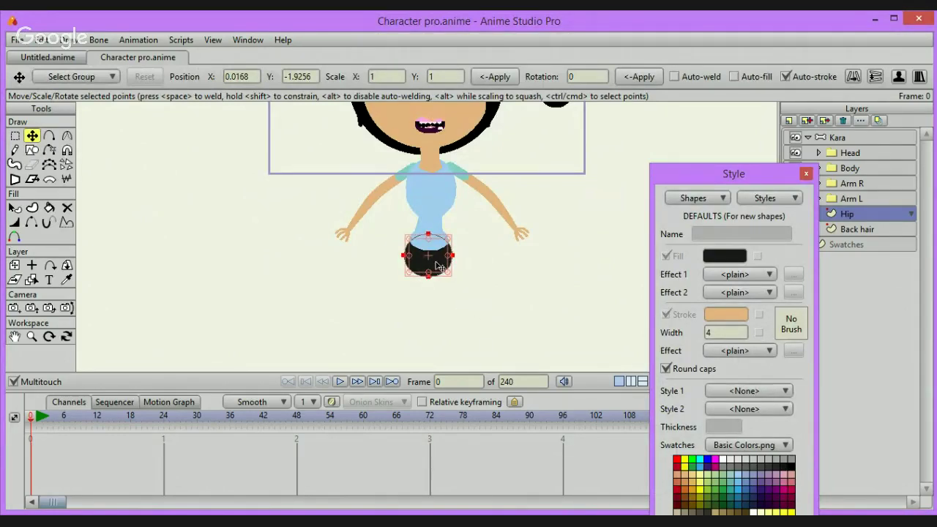
{"action": "left_click_drag", "start_coordinate": [450, 260], "coordinate": [451, 260]}
Add a new vector layer named Leg L and place it beneath the Hip layer
{"action": "left_click", "coordinate": [789, 121]}
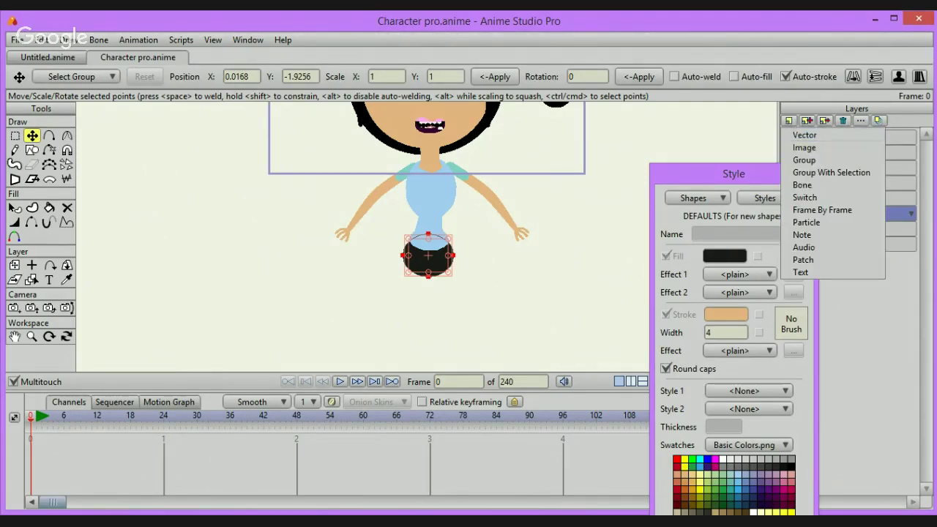
{"action": "left_click", "coordinate": [800, 133]}
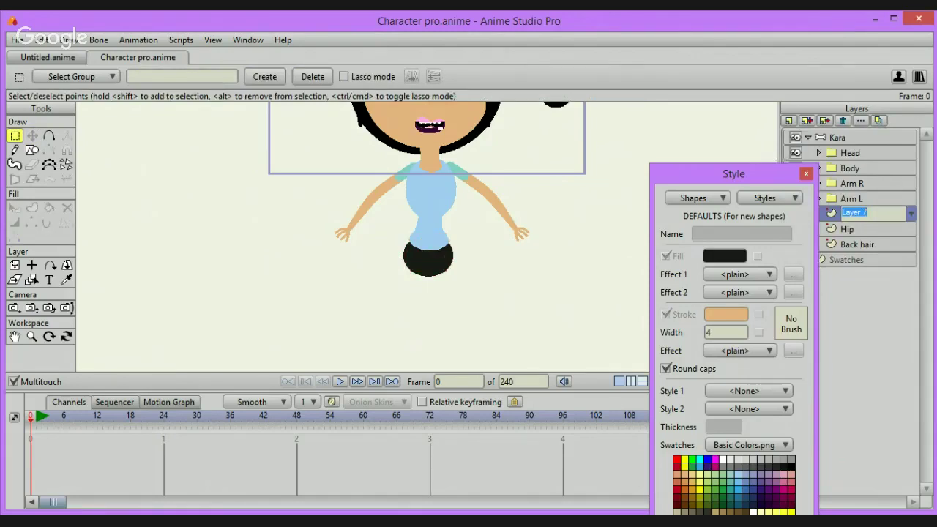
{"action": "type", "text": "Leg L"}
{"action": "key", "text": "Return"}
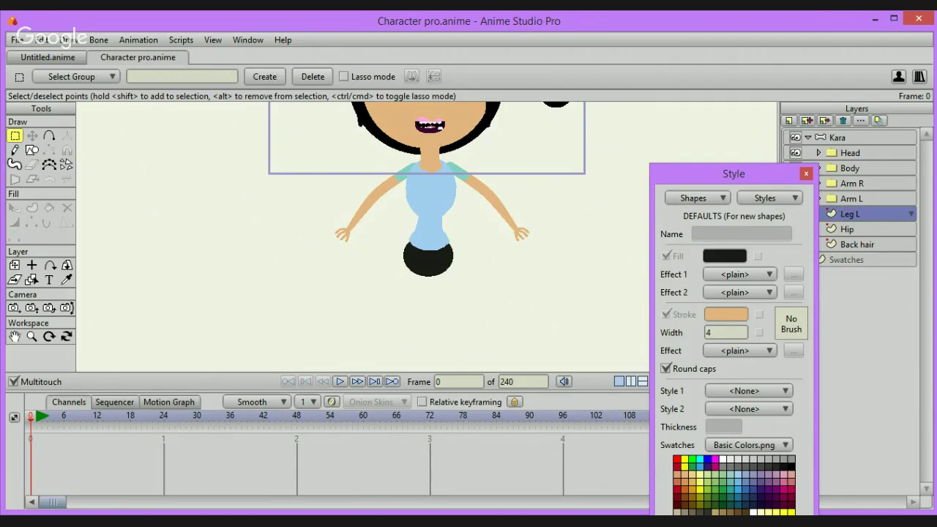
{"action": "left_click_drag", "start_coordinate": [891, 209], "coordinate": [863, 227]}
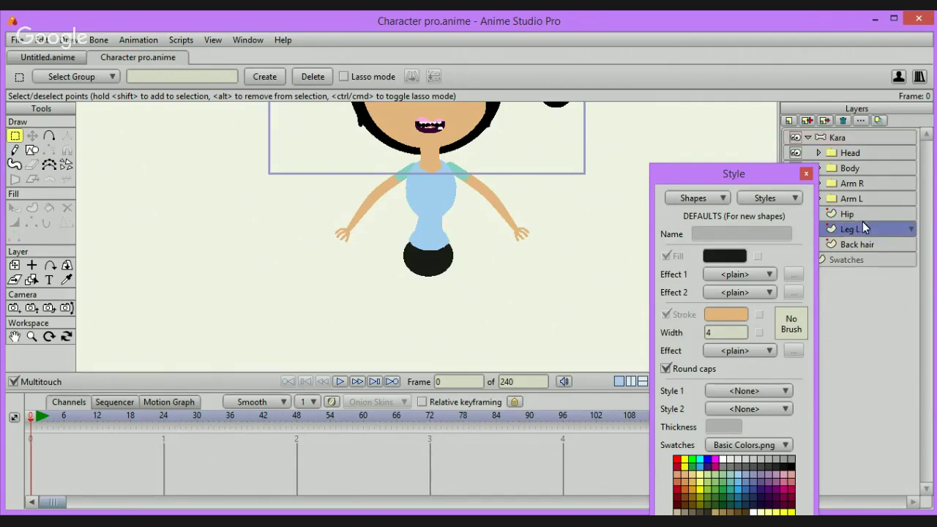
Pick up black from the hip as the drawing colour and draw a straight leg line down from the hip with a knee point
{"action": "left_click", "coordinate": [49, 135]}
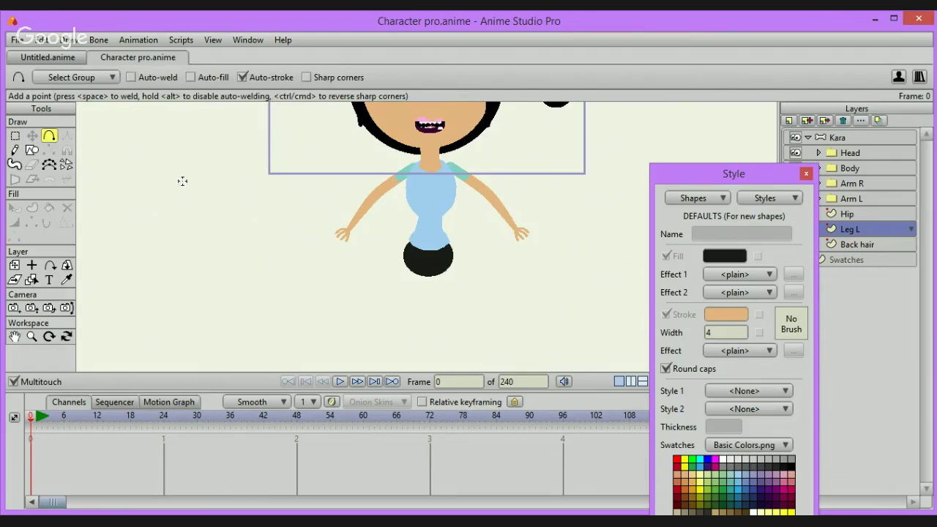
{"action": "left_click", "coordinate": [66, 280]}
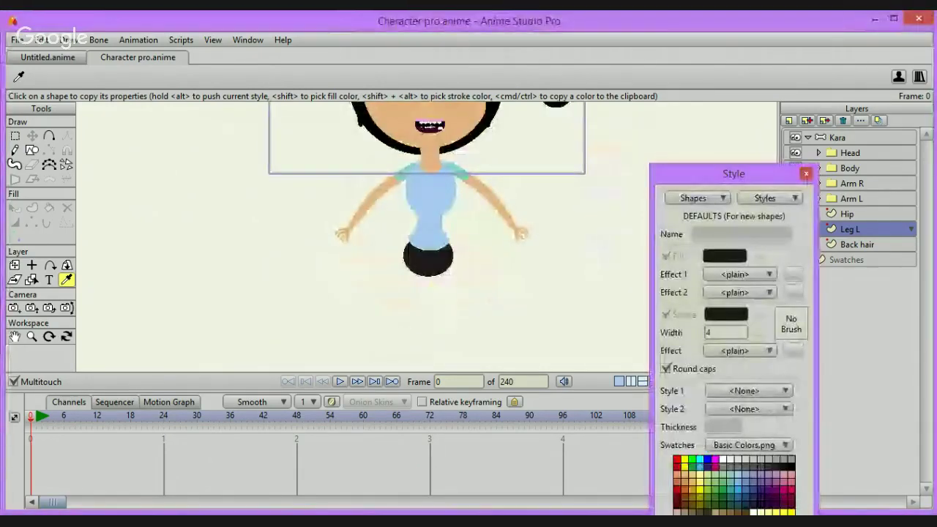
{"action": "left_click", "coordinate": [49, 136]}
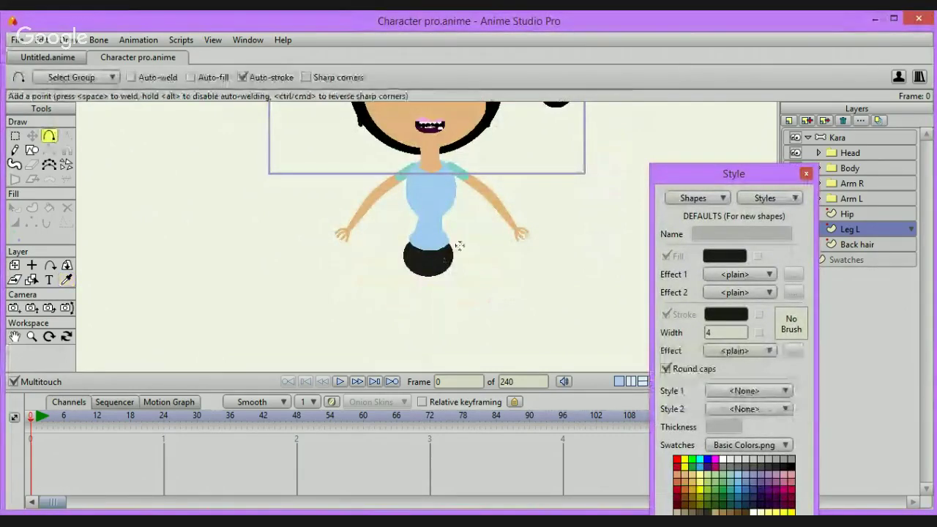
{"action": "left_click_drag", "start_coordinate": [442, 255], "coordinate": [436, 363]}
{"action": "left_click", "coordinate": [439, 301]}
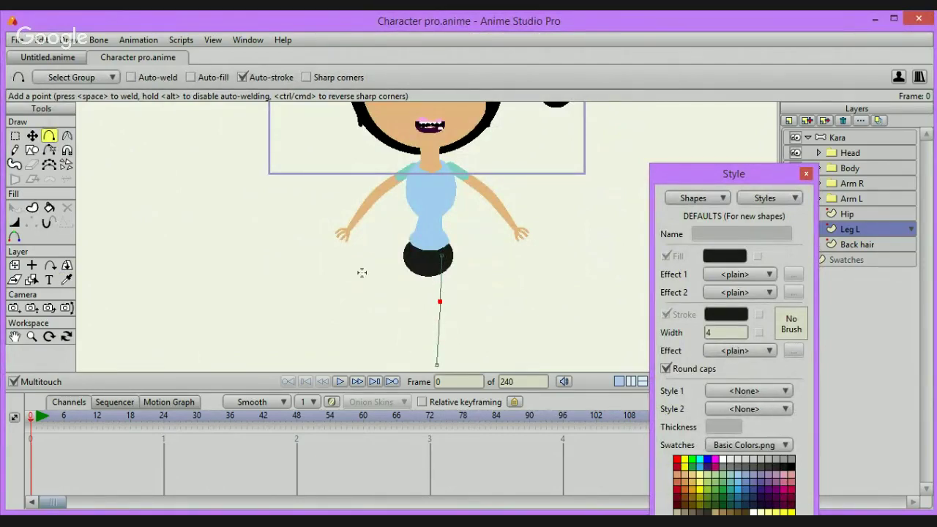
Extend the leg line with a short extra segment below its lower endpoint
{"action": "scroll", "coordinate": [361, 272], "scroll_direction": "up", "scroll_amount": 3}
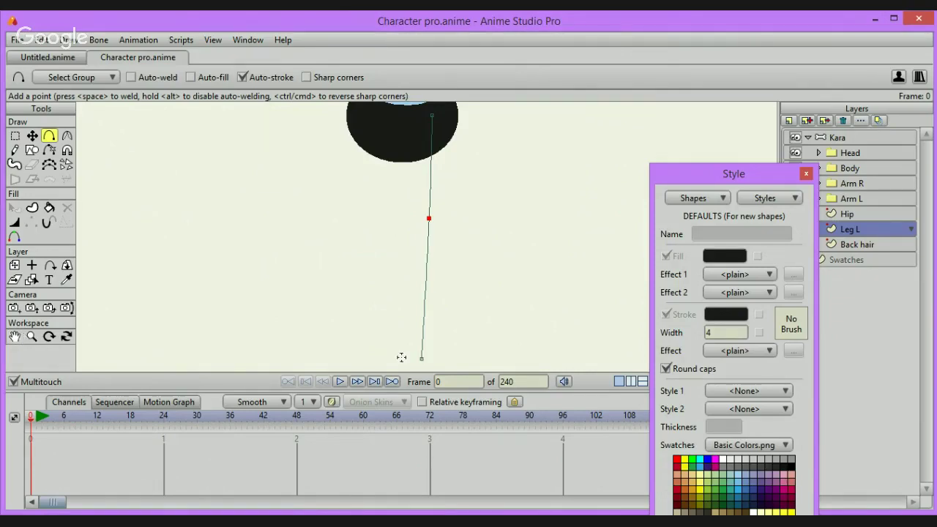
{"action": "left_click", "coordinate": [15, 337]}
{"action": "left_click_drag", "start_coordinate": [263, 357], "coordinate": [282, 282]}
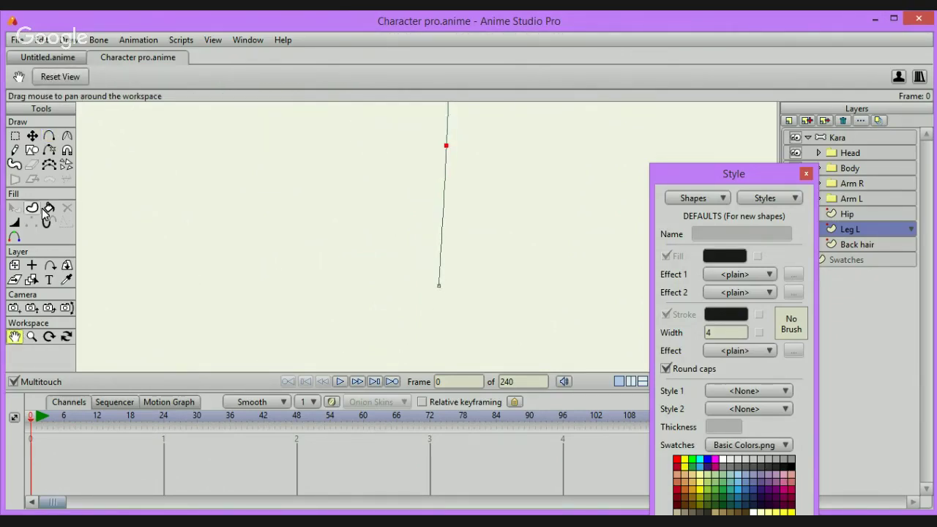
{"action": "left_click", "coordinate": [49, 136]}
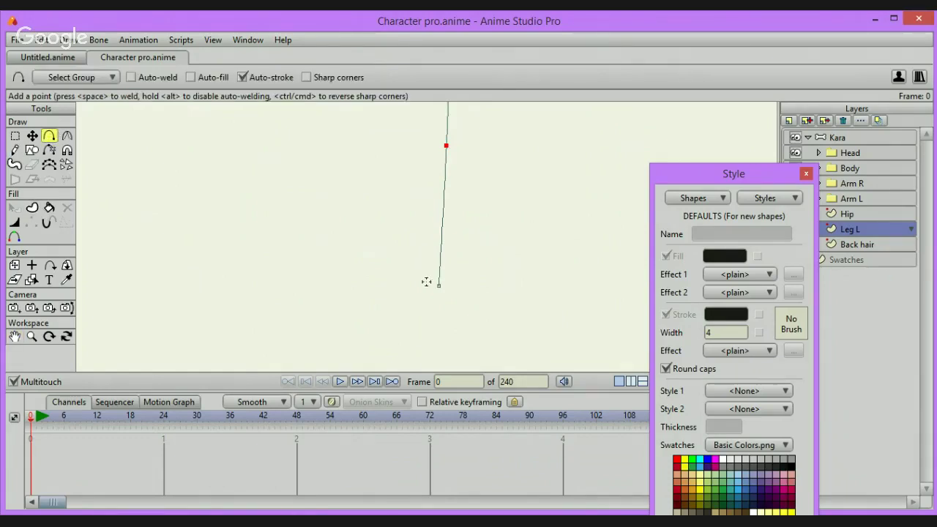
{"action": "left_click_drag", "start_coordinate": [439, 286], "coordinate": [437, 313]}
Create a black stroke shape along the whole leg line
{"action": "key", "text": "ctrl+a"}
{"action": "key", "text": "u"}
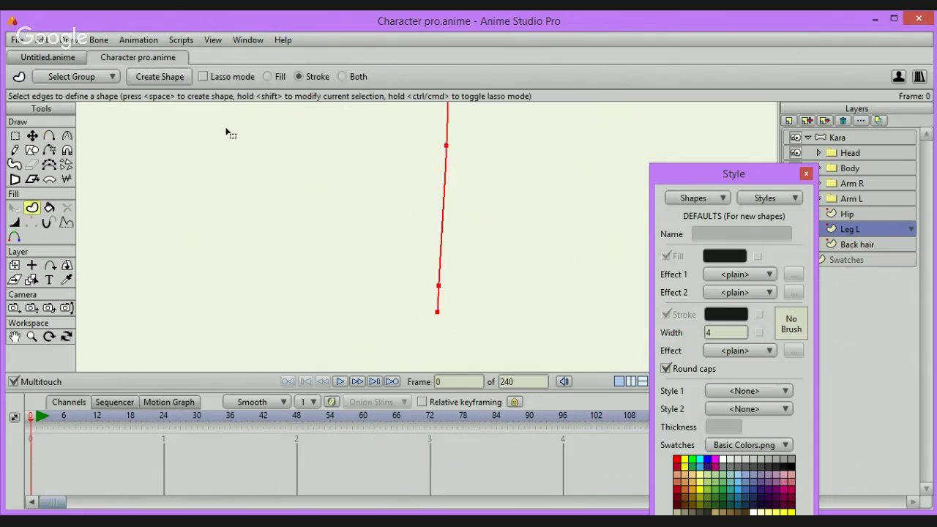
{"action": "key", "text": "space"}
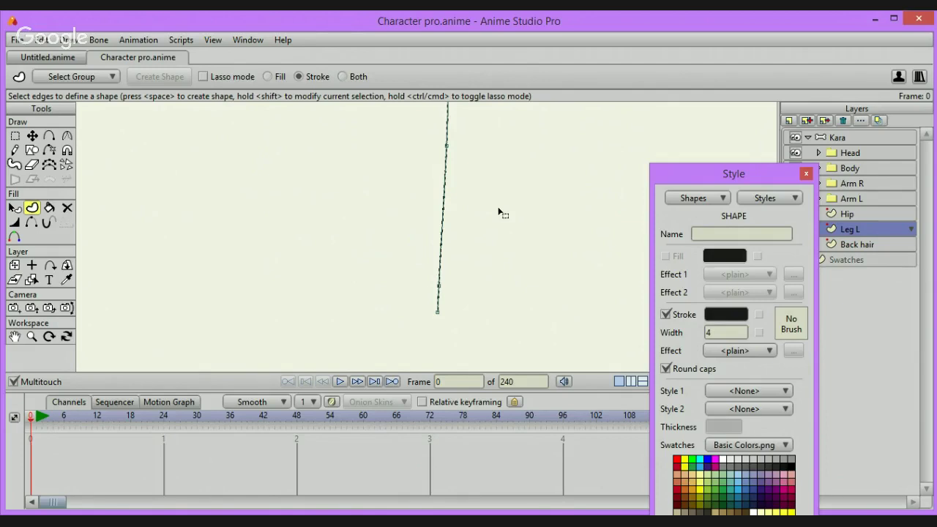
Move the entire leg line slightly down and outward so its upper end sits near the hip's outer edge
{"action": "scroll", "coordinate": [499, 213], "scroll_direction": "up", "scroll_amount": 2}
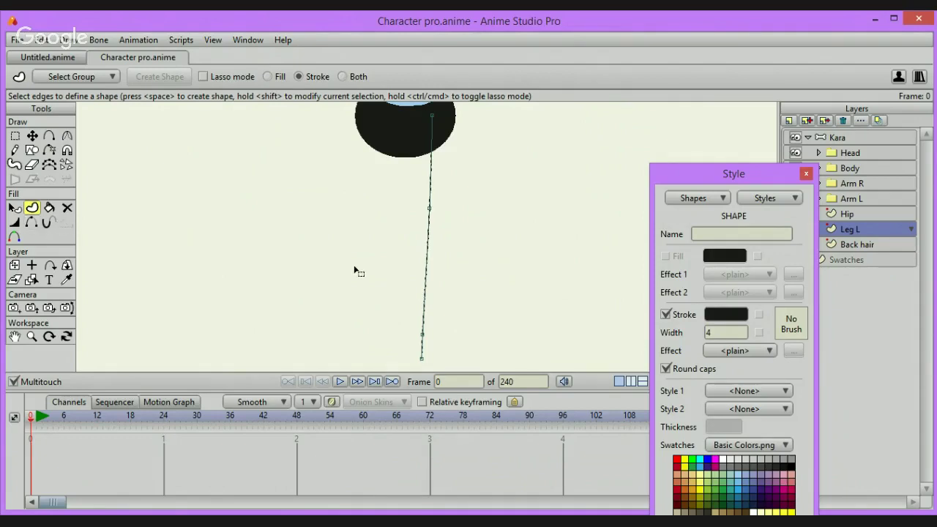
{"action": "key", "text": "ctrl+a"}
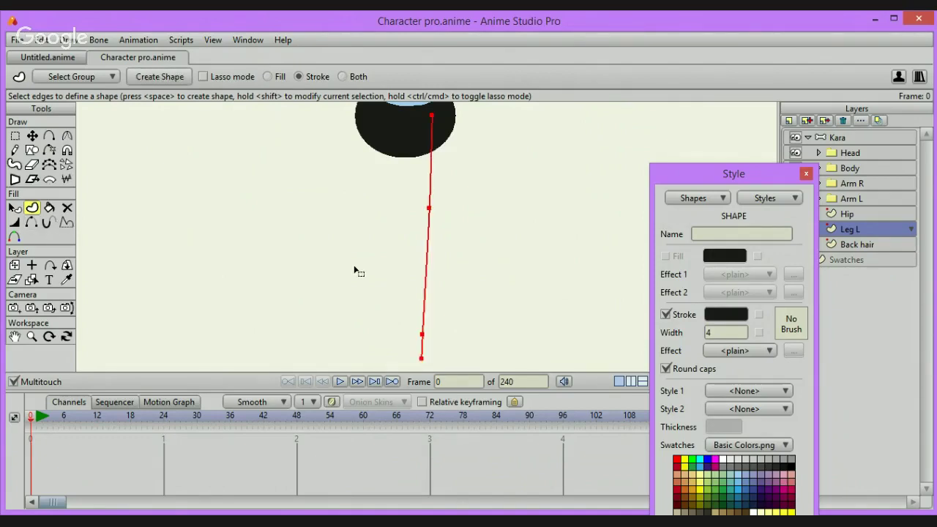
{"action": "left_click", "coordinate": [32, 136]}
{"action": "left_click_drag", "start_coordinate": [232, 257], "coordinate": [248, 276]}
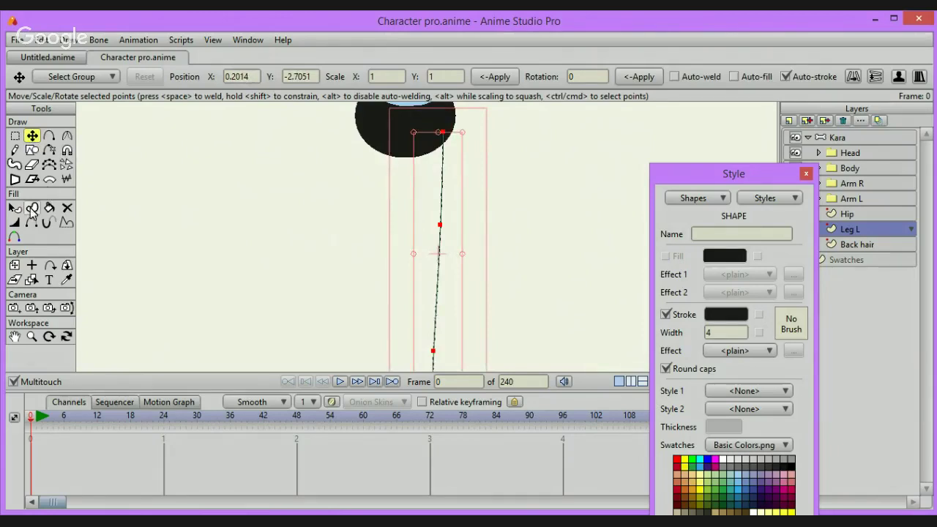
Widen the line at all the leg points to about 1698 percent
{"action": "left_click", "coordinate": [14, 223]}
{"action": "mouse_move", "coordinate": [220, 267]}
{"action": "left_mouse_down"}
{"action": "mouse_move", "coordinate": [364, 271]}
{"action": "mouse_move", "coordinate": [567, 241]}
{"action": "left_mouse_up"}
{"action": "left_click_drag", "start_coordinate": [362, 253], "coordinate": [590, 235]}
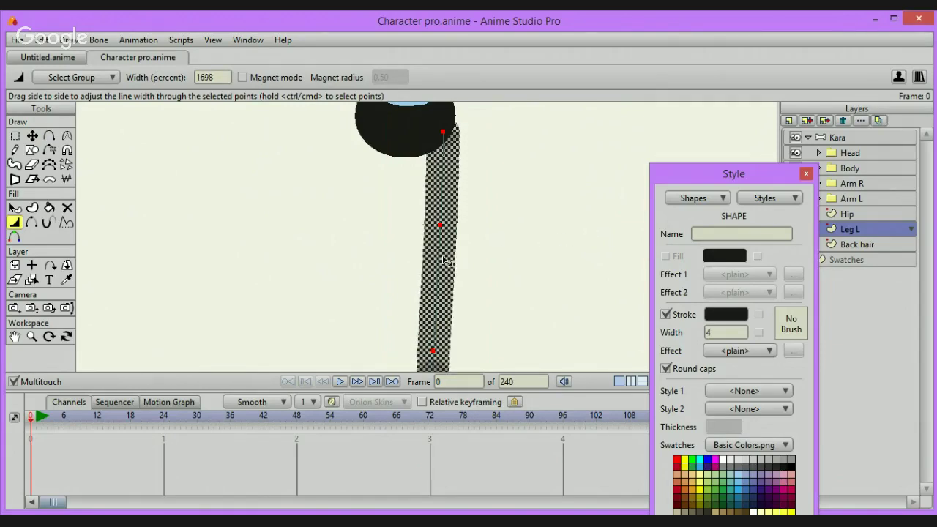
Taper the leg by reducing the line width at the knee and all points below it to about 1164 percent
{"action": "left_click", "coordinate": [16, 137]}
{"action": "left_click_drag", "start_coordinate": [338, 206], "coordinate": [498, 388]}
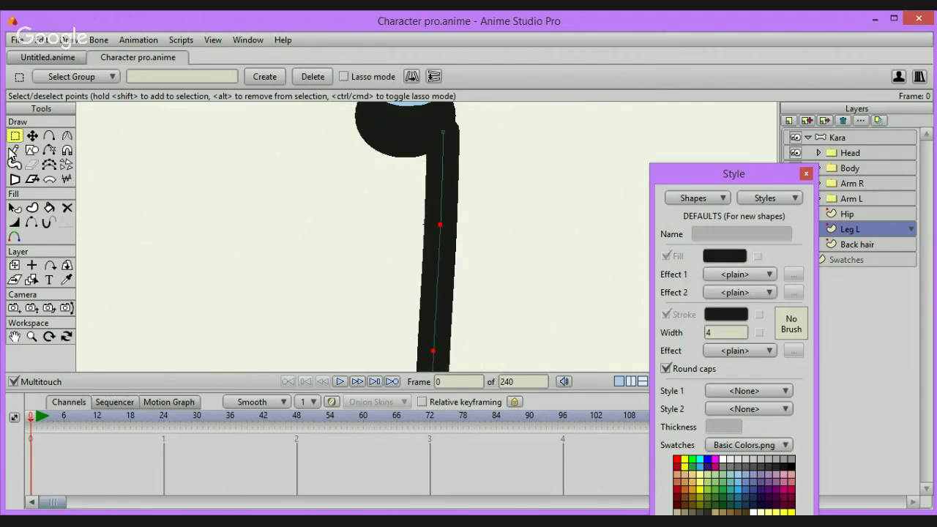
{"action": "left_click", "coordinate": [32, 136]}
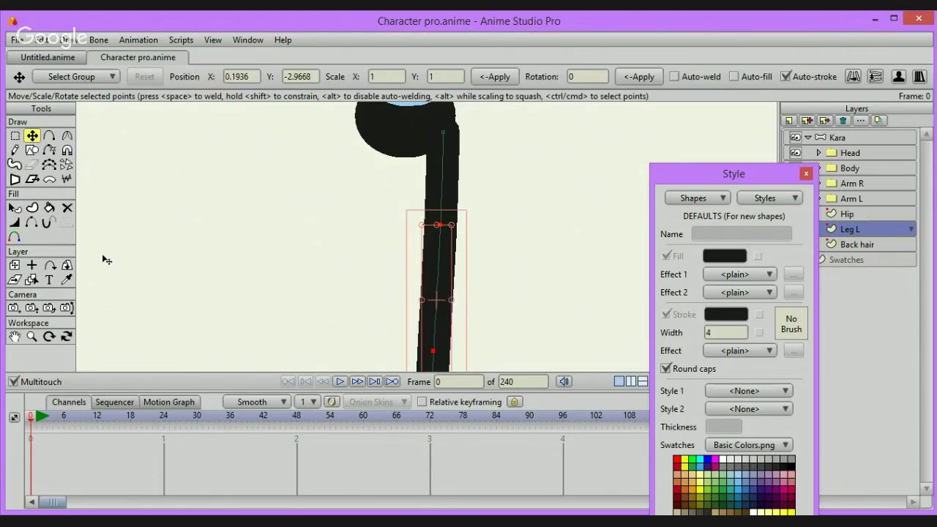
{"action": "left_click", "coordinate": [15, 222]}
{"action": "mouse_move", "coordinate": [296, 275]}
{"action": "left_mouse_down"}
{"action": "mouse_move", "coordinate": [134, 339]}
{"action": "mouse_move", "coordinate": [170, 318]}
{"action": "left_mouse_up"}
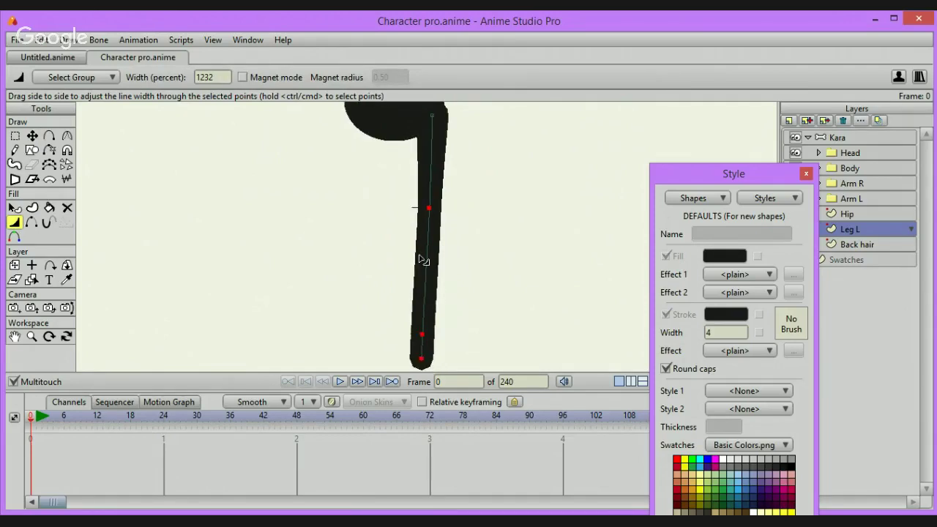
{"action": "mouse_move", "coordinate": [496, 274]}
{"action": "left_mouse_down"}
{"action": "mouse_move", "coordinate": [475, 289]}
{"action": "mouse_move", "coordinate": [431, 267]}
{"action": "left_mouse_up"}
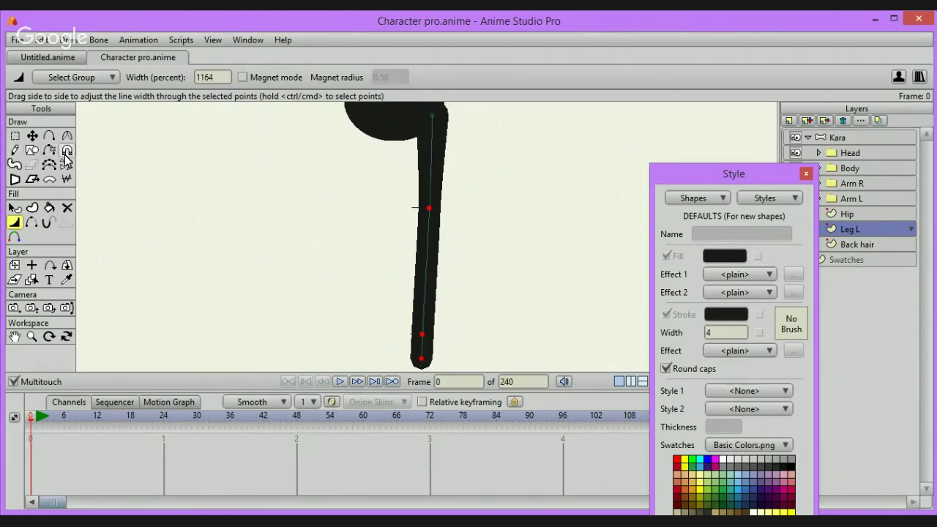
Add a point on the leg line about midway between the knee and the ankle point
{"action": "left_click", "coordinate": [49, 137]}
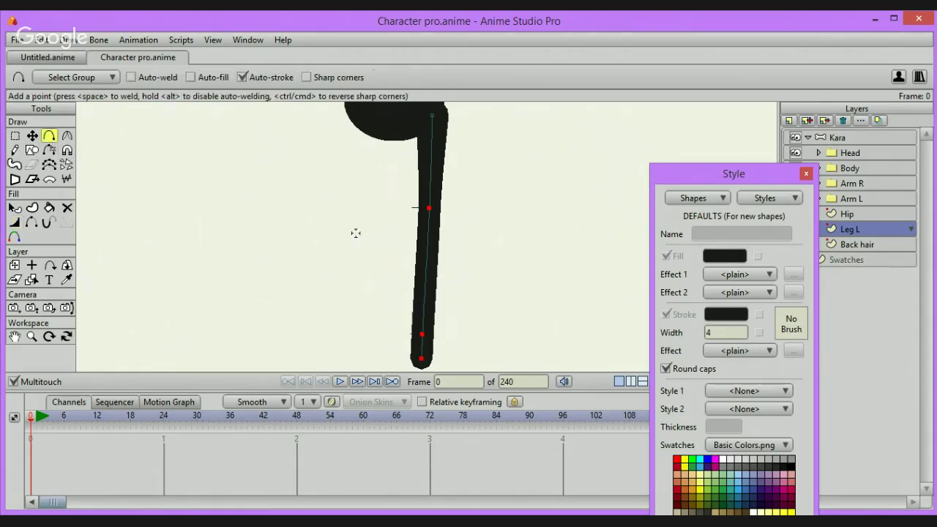
{"action": "left_click", "coordinate": [428, 268]}
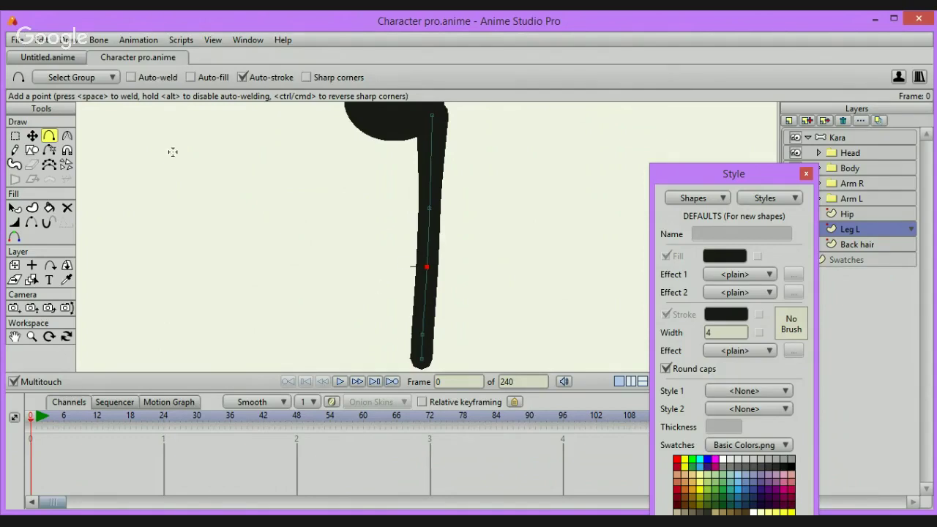
{"action": "left_click", "coordinate": [14, 221]}
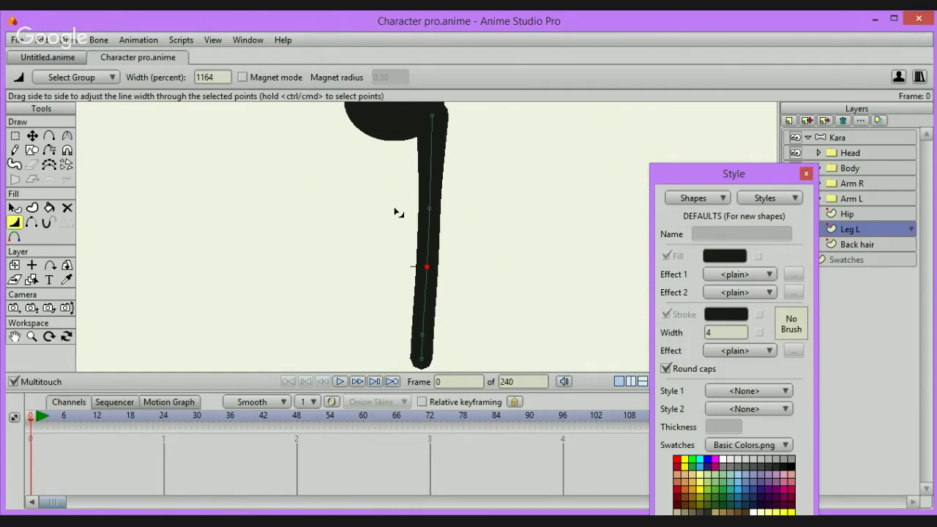
Copy the skin colour from the character's arm as the default fill and stroke colour
{"action": "left_click", "coordinate": [14, 336]}
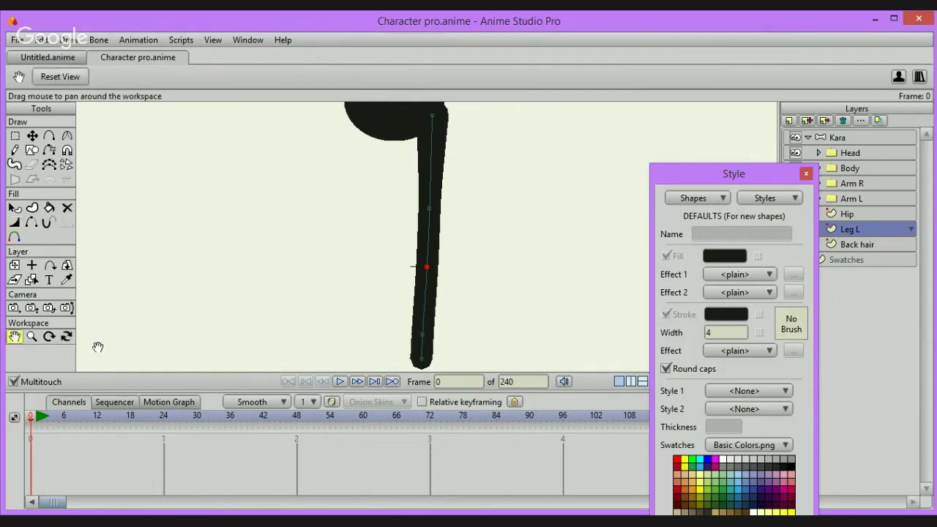
{"action": "left_click_drag", "start_coordinate": [203, 329], "coordinate": [213, 360]}
{"action": "left_click_drag", "start_coordinate": [245, 280], "coordinate": [245, 413]}
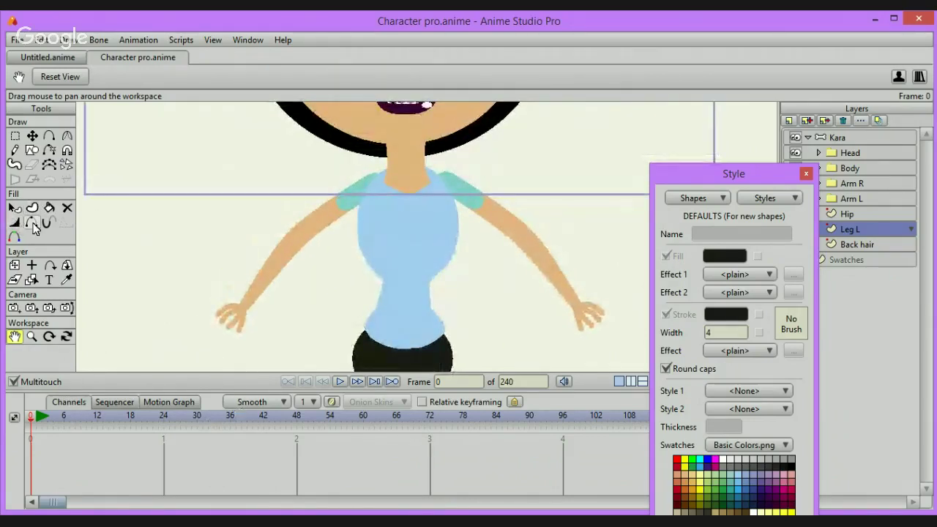
{"action": "left_click", "coordinate": [66, 280]}
{"action": "left_click", "coordinate": [268, 269]}
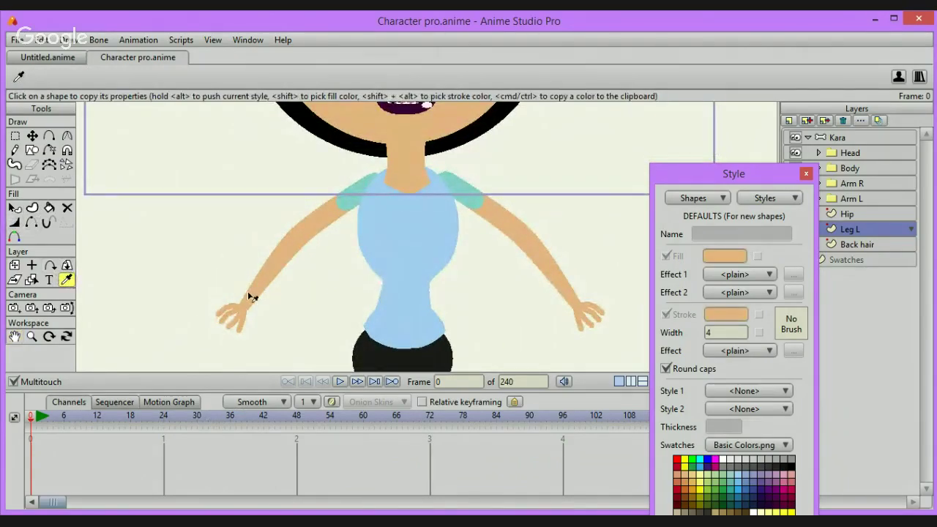
Create a skin-coloured stroke shape on the leg segment between the mid-shin point and the ankle point
{"action": "left_click", "coordinate": [16, 341]}
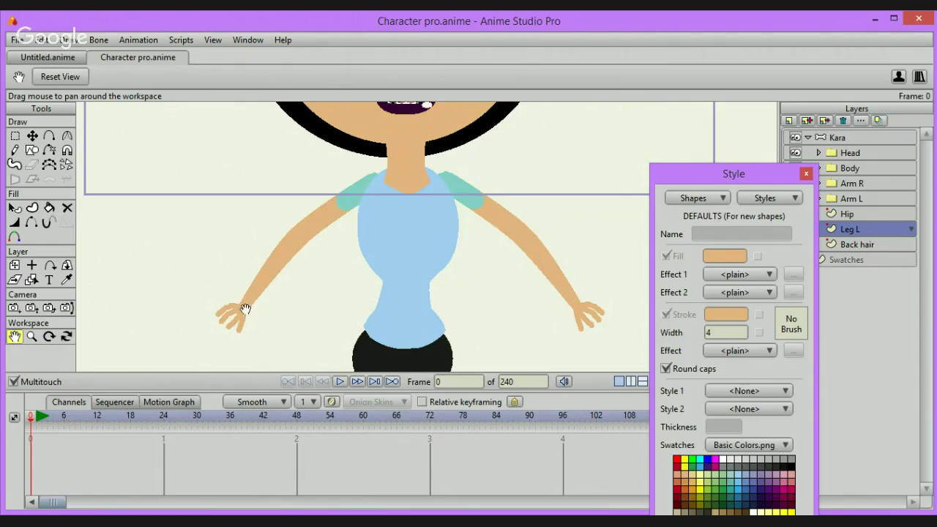
{"action": "left_click", "coordinate": [31, 336]}
{"action": "left_click_drag", "start_coordinate": [234, 367], "coordinate": [230, 249]}
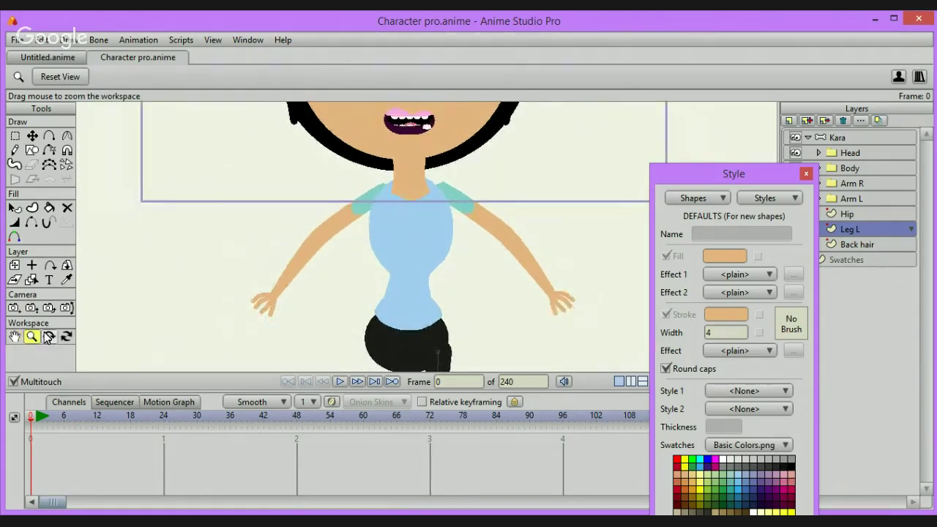
{"action": "left_click", "coordinate": [14, 336]}
{"action": "left_click_drag", "start_coordinate": [234, 334], "coordinate": [216, 200]}
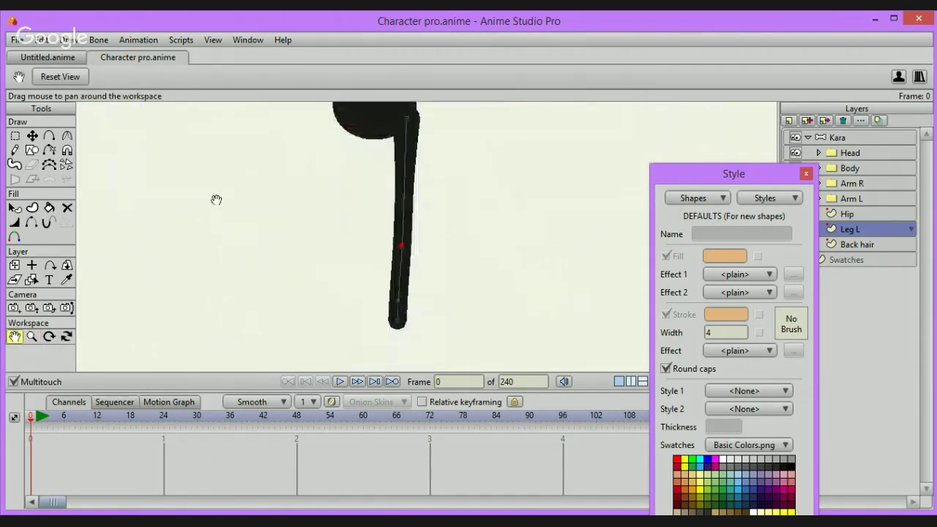
{"action": "left_click", "coordinate": [31, 208]}
{"action": "left_click_drag", "start_coordinate": [366, 234], "coordinate": [425, 309]}
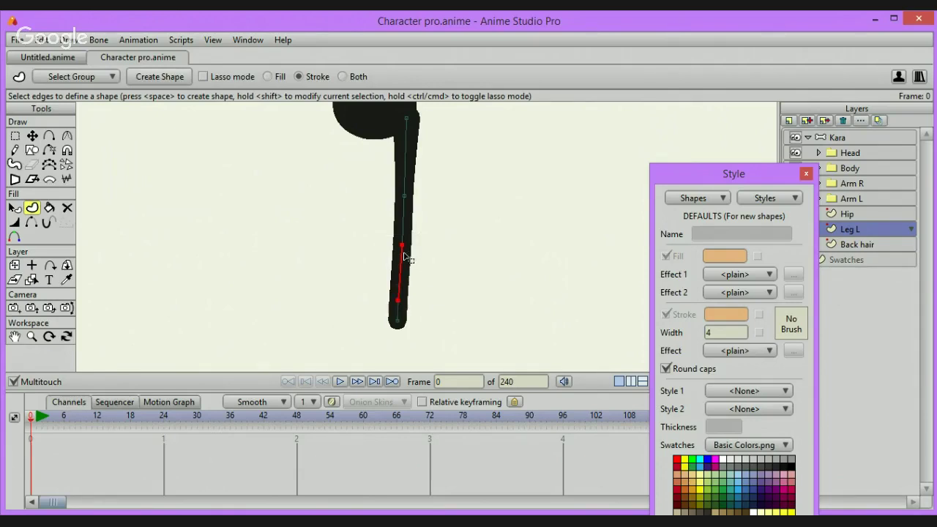
{"action": "left_click_drag", "start_coordinate": [392, 187], "coordinate": [432, 262]}
{"action": "left_click_drag", "start_coordinate": [388, 242], "coordinate": [444, 314]}
{"action": "key", "text": "space"}
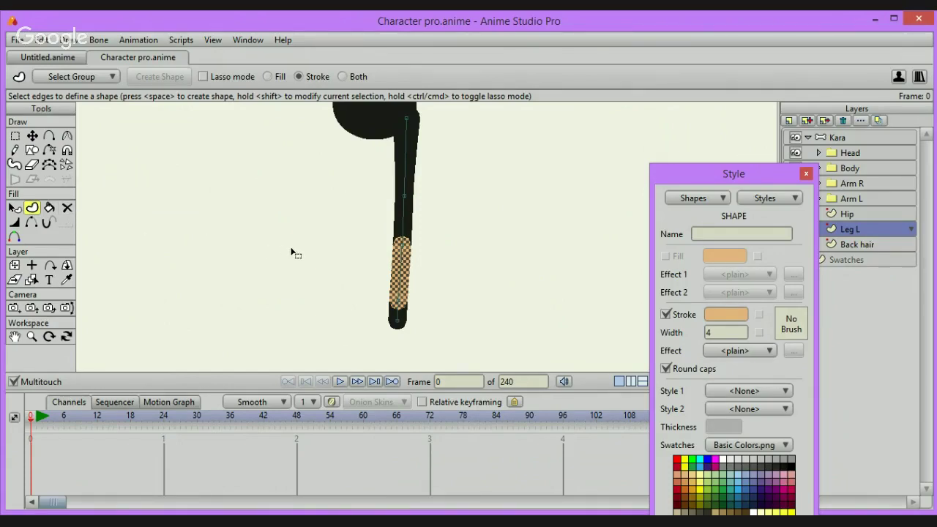
Delete both the black and the skin-coloured stroke shapes from the leg, keeping the bare line
{"action": "key", "text": "space"}
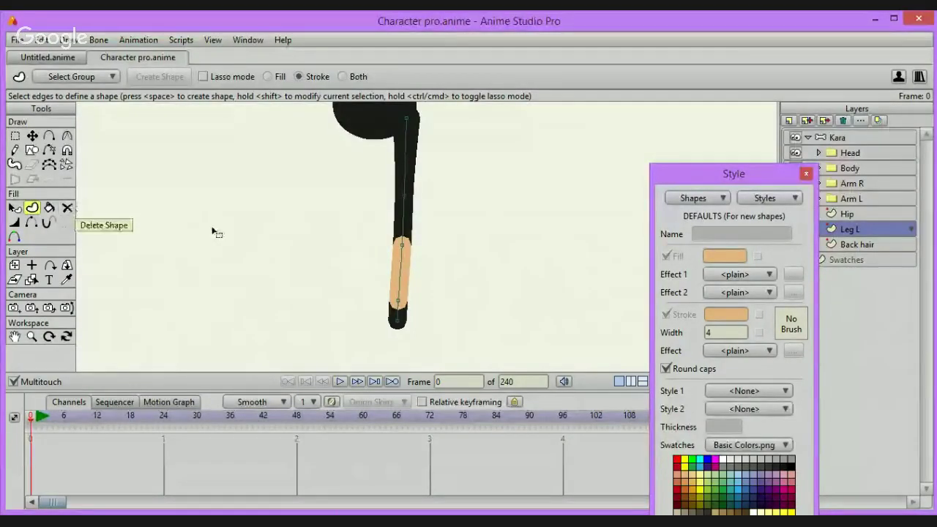
{"action": "left_click", "coordinate": [66, 208]}
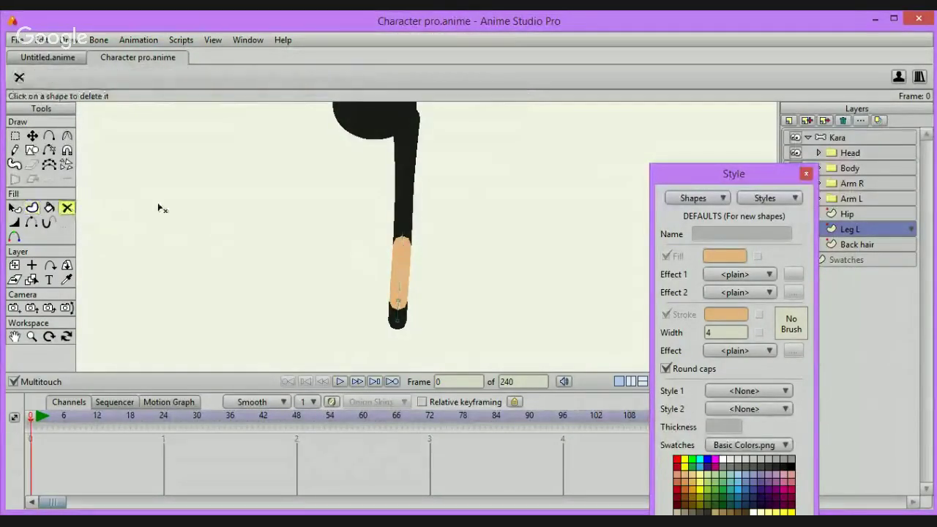
{"action": "left_click", "coordinate": [413, 217]}
{"action": "left_click", "coordinate": [401, 259]}
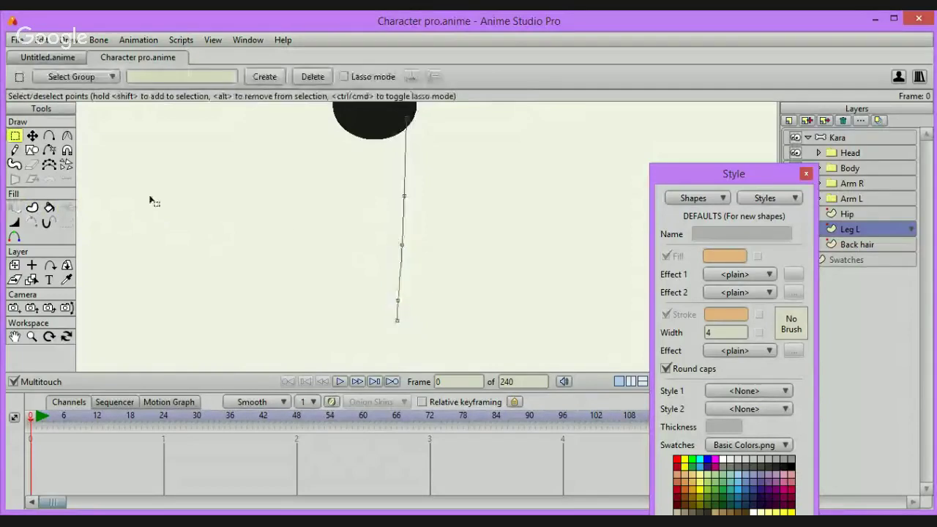
Select the leg line's topmost segment, between the hip point and the knee point, for a new shape
{"action": "left_click", "coordinate": [31, 208]}
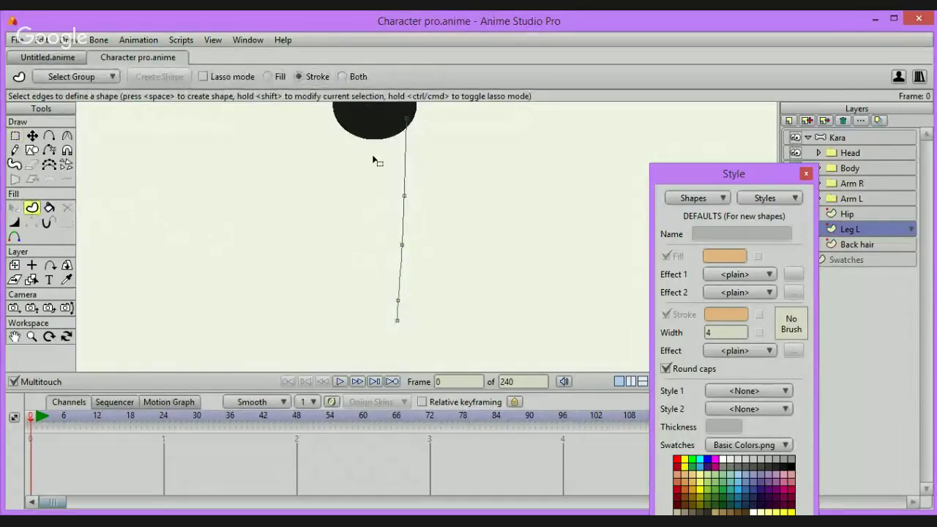
{"action": "mouse_move", "coordinate": [396, 114]}
{"action": "left_mouse_down"}
{"action": "mouse_move", "coordinate": [437, 251]}
{"action": "mouse_move", "coordinate": [431, 272]}
{"action": "mouse_move", "coordinate": [414, 247]}
{"action": "left_mouse_up"}
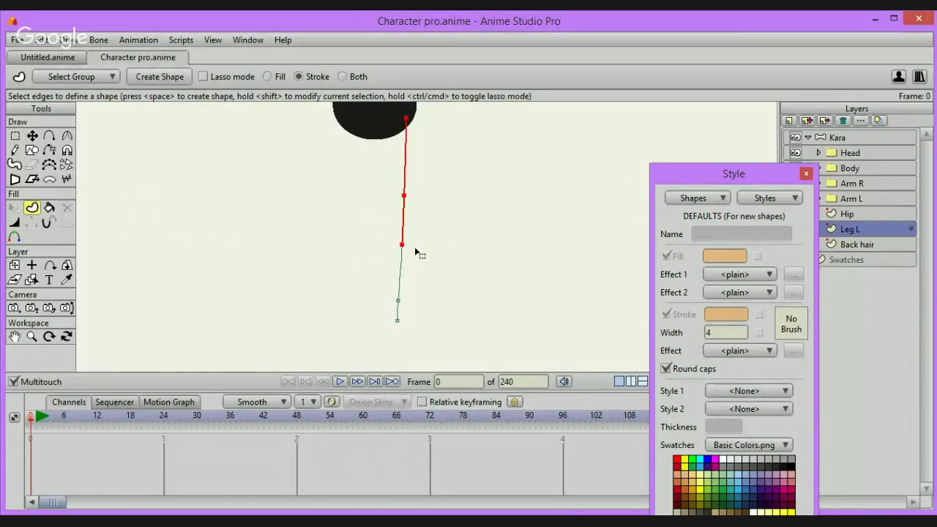
{"action": "mouse_move", "coordinate": [384, 112]}
{"action": "left_mouse_down"}
{"action": "mouse_move", "coordinate": [434, 184]}
{"action": "mouse_move", "coordinate": [428, 250]}
{"action": "left_mouse_up"}
{"action": "mouse_move", "coordinate": [402, 114]}
{"action": "left_mouse_down"}
{"action": "mouse_move", "coordinate": [444, 195]}
{"action": "mouse_move", "coordinate": [442, 220]}
{"action": "left_mouse_up"}
{"action": "key", "text": "n"}
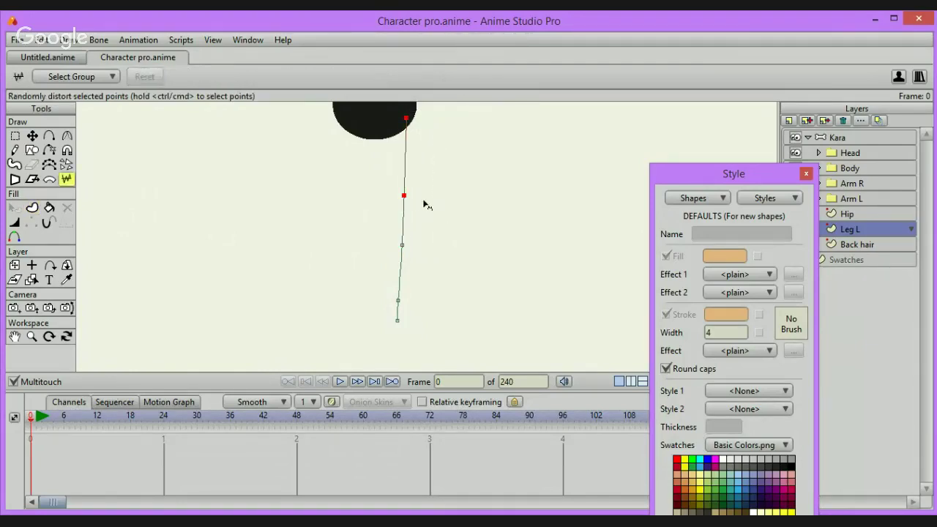
{"action": "key", "text": "space"}
{"action": "key", "text": "space"}
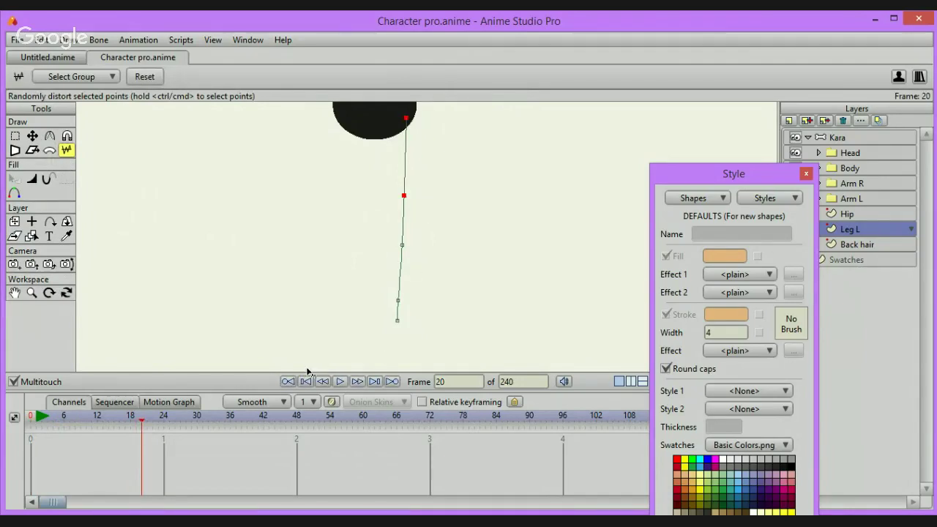
{"action": "left_click", "coordinate": [306, 381]}
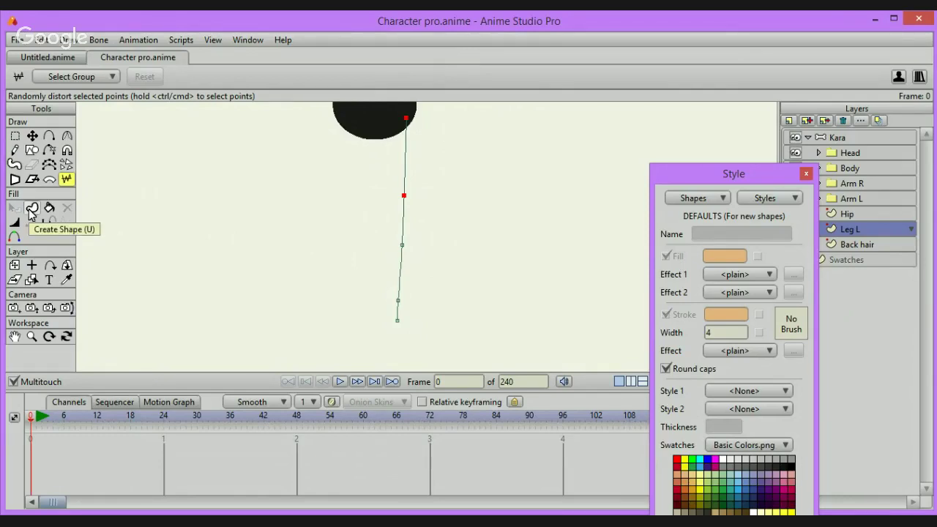
{"action": "key", "text": "space"}
{"action": "key", "text": "space"}
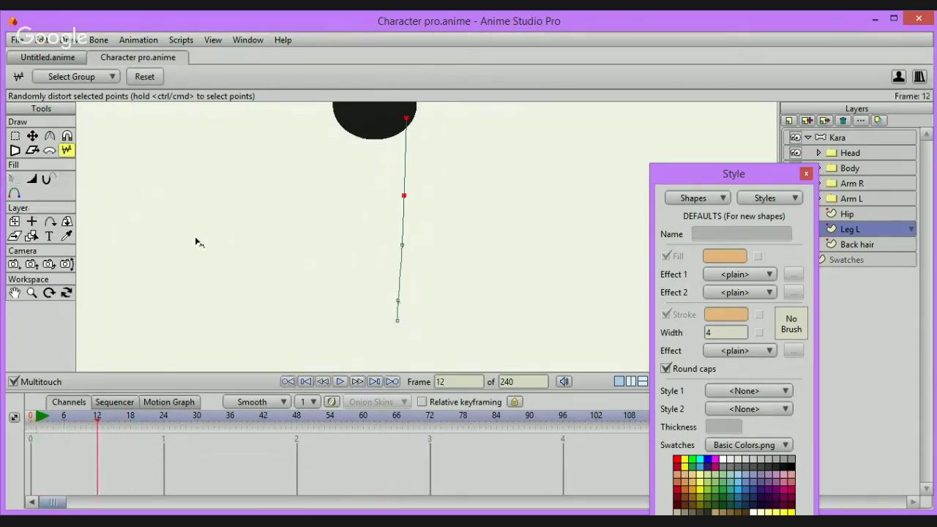
{"action": "left_click", "coordinate": [305, 381]}
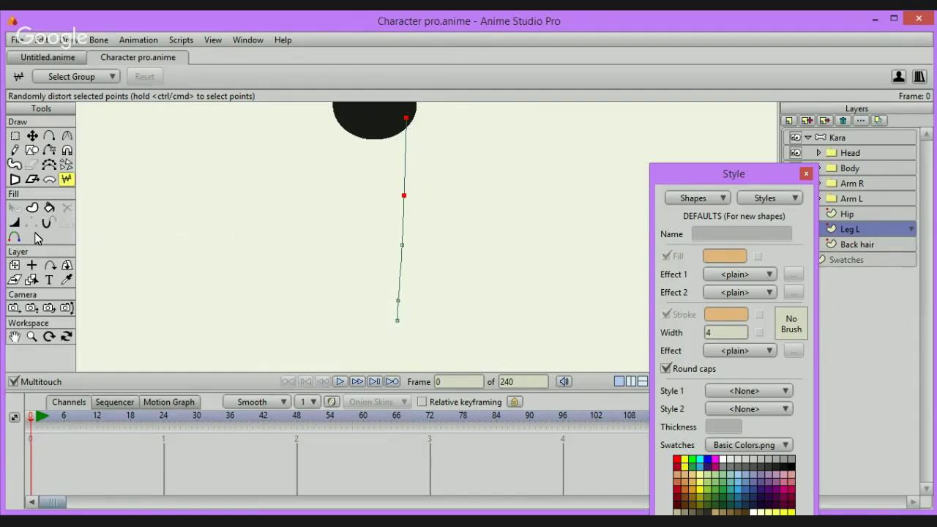
Create a stroke shape on the selected thigh segment and copy the hip's black colour onto it
{"action": "left_click", "coordinate": [31, 208]}
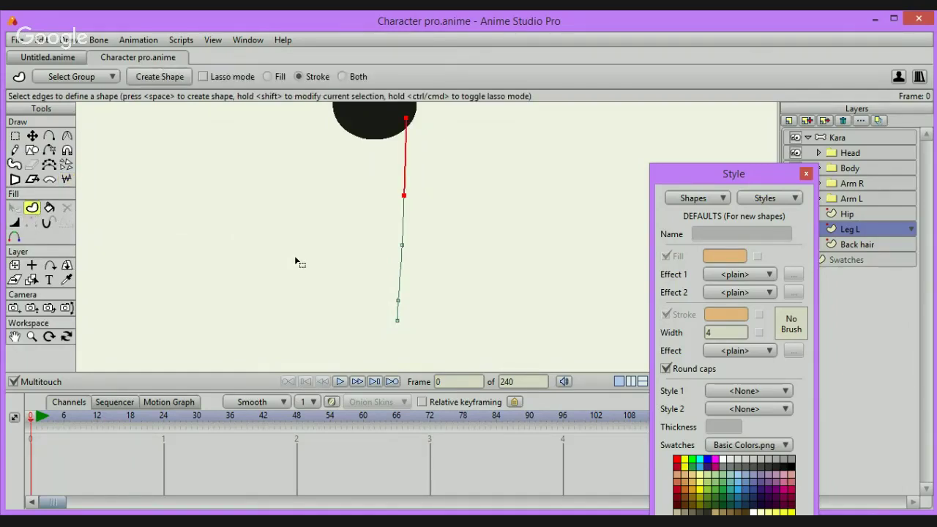
{"action": "key", "text": "space"}
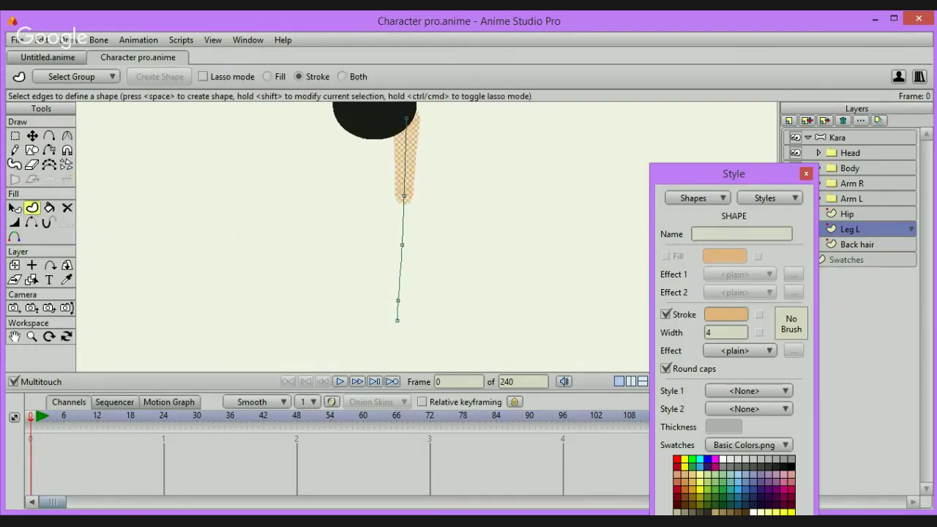
{"action": "left_click", "coordinate": [15, 336]}
{"action": "left_click_drag", "start_coordinate": [127, 273], "coordinate": [155, 379]}
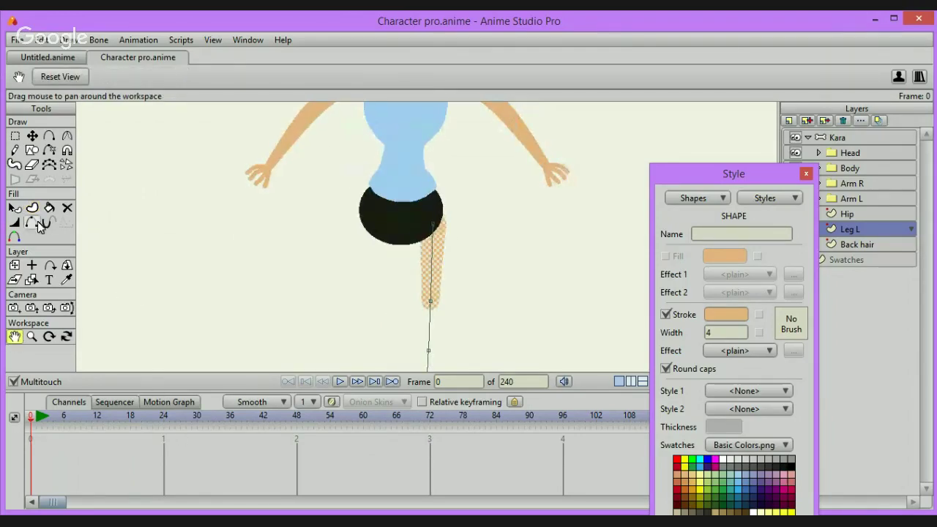
{"action": "left_click", "coordinate": [67, 280]}
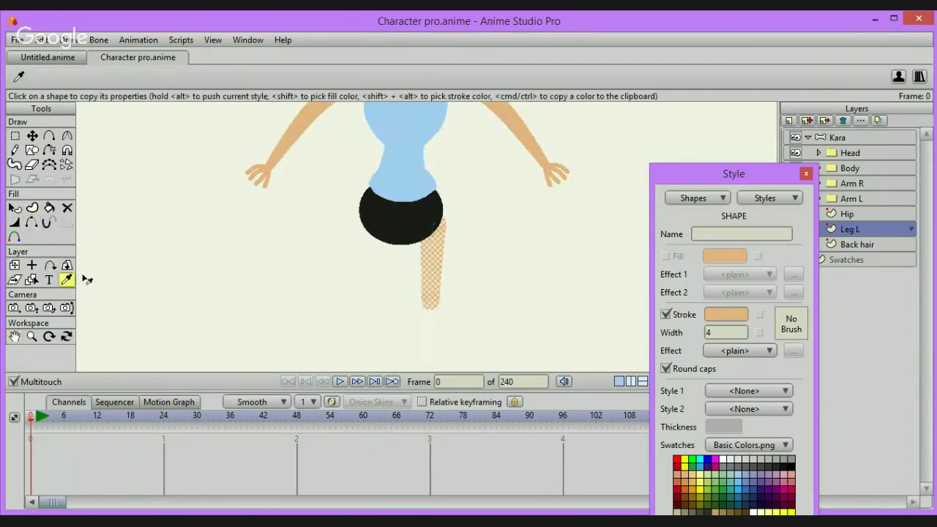
{"action": "left_click", "coordinate": [405, 221], "text": "shift"}
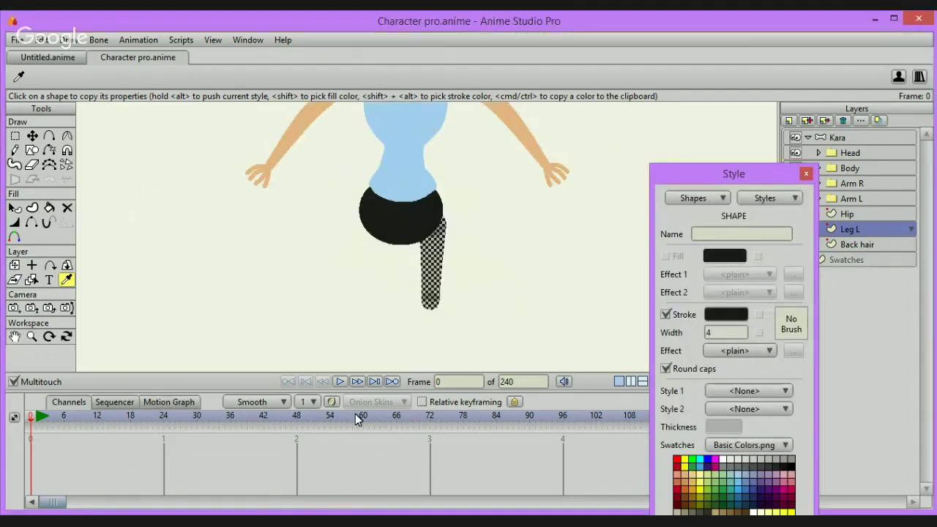
Create a black stroke shape along the leg line from the knee point through the mid-shin point to the ankle point
{"action": "left_click", "coordinate": [15, 336]}
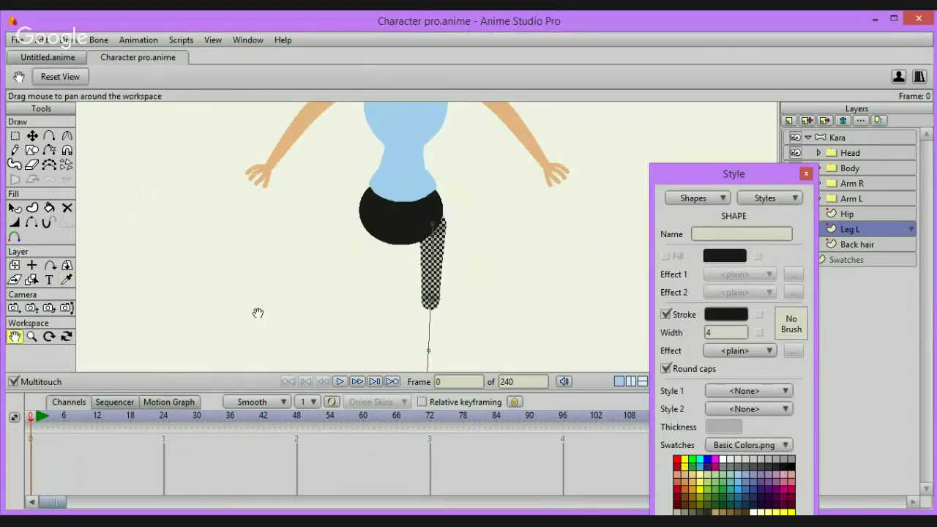
{"action": "left_click_drag", "start_coordinate": [257, 314], "coordinate": [242, 200]}
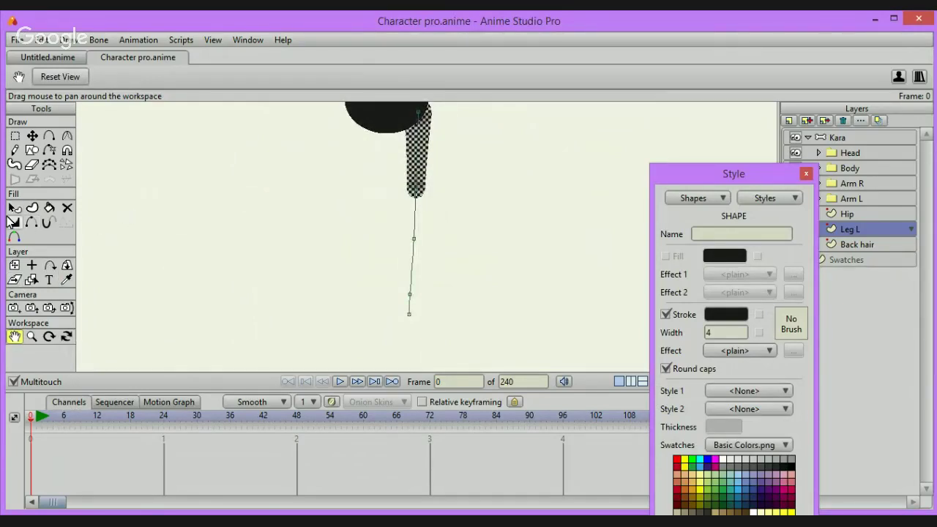
{"action": "left_click", "coordinate": [32, 207]}
{"action": "left_click_drag", "start_coordinate": [389, 176], "coordinate": [455, 289]}
{"action": "left_click_drag", "start_coordinate": [378, 173], "coordinate": [455, 288]}
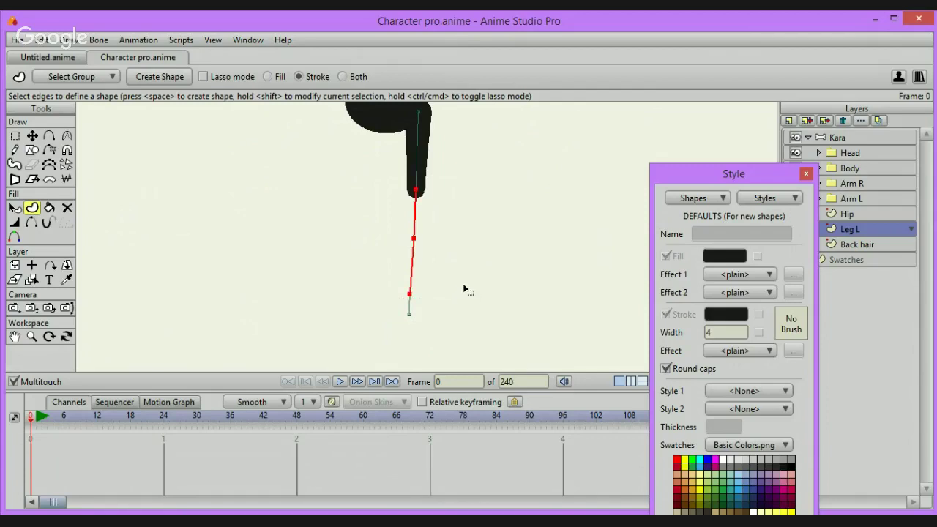
{"action": "key", "text": "space"}
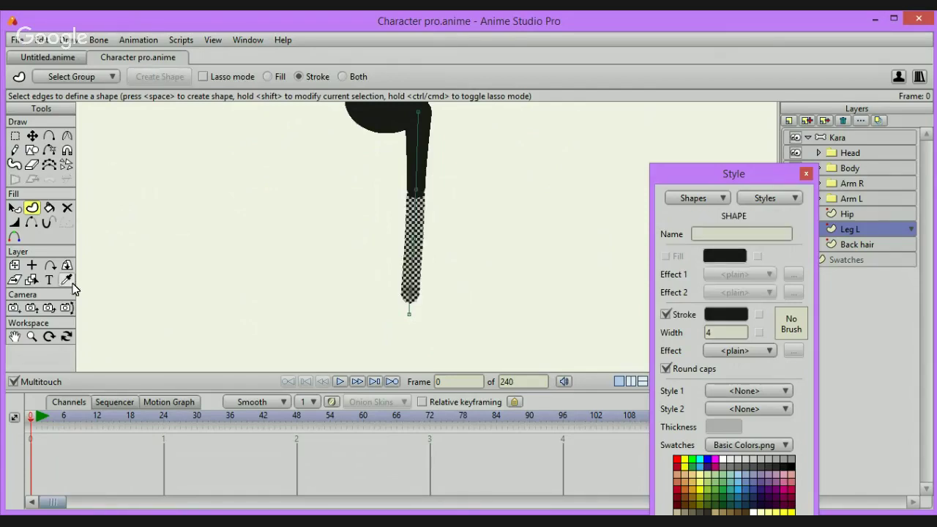
Copy the arm's skin colour onto the new lower-leg stroke shape
{"action": "left_click", "coordinate": [14, 338]}
{"action": "left_click_drag", "start_coordinate": [226, 341], "coordinate": [135, 300]}
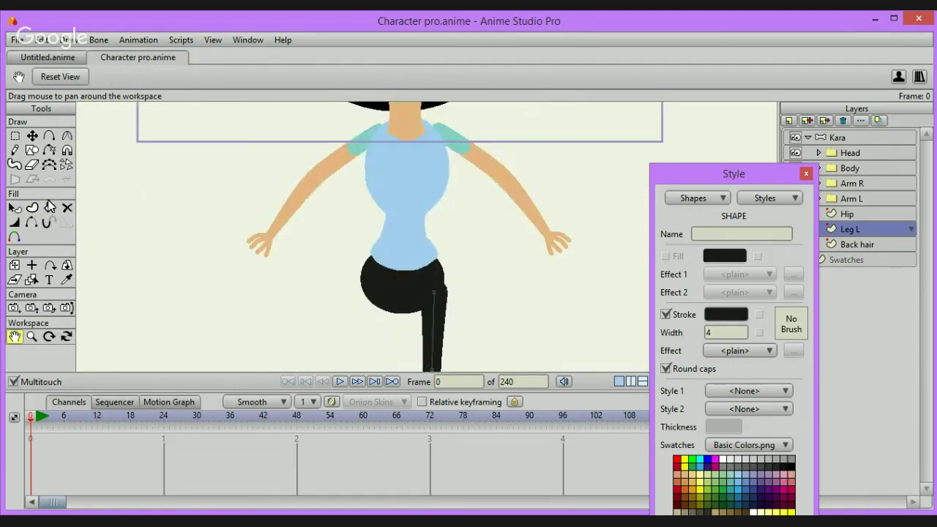
{"action": "left_click", "coordinate": [67, 279]}
{"action": "left_click", "coordinate": [303, 206]}
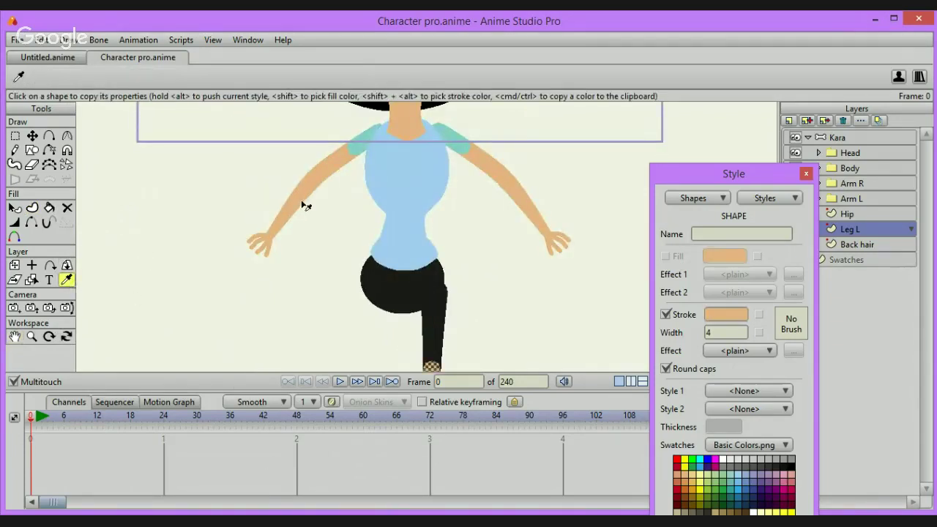
Create a stroke shape on the short segment below the ankle point and copy the thigh's black colour onto it
{"action": "left_click", "coordinate": [15, 338]}
{"action": "left_click_drag", "start_coordinate": [115, 334], "coordinate": [167, 162]}
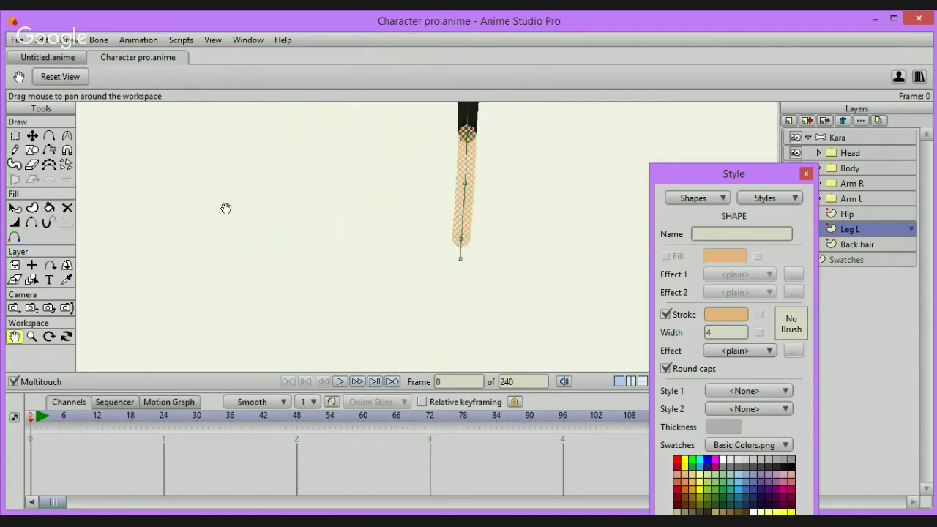
{"action": "left_click_drag", "start_coordinate": [226, 209], "coordinate": [234, 241]}
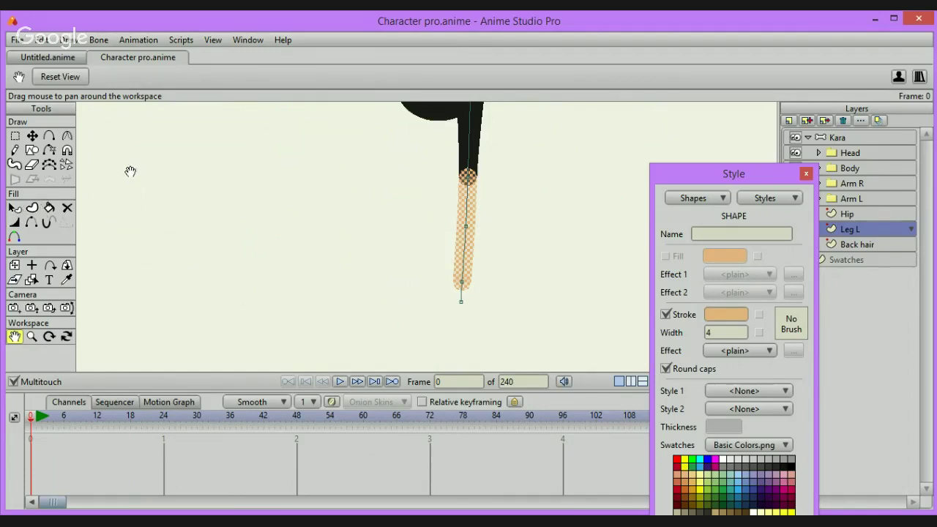
{"action": "left_click", "coordinate": [15, 135]}
{"action": "left_click_drag", "start_coordinate": [422, 272], "coordinate": [475, 311]}
{"action": "key", "text": "u"}
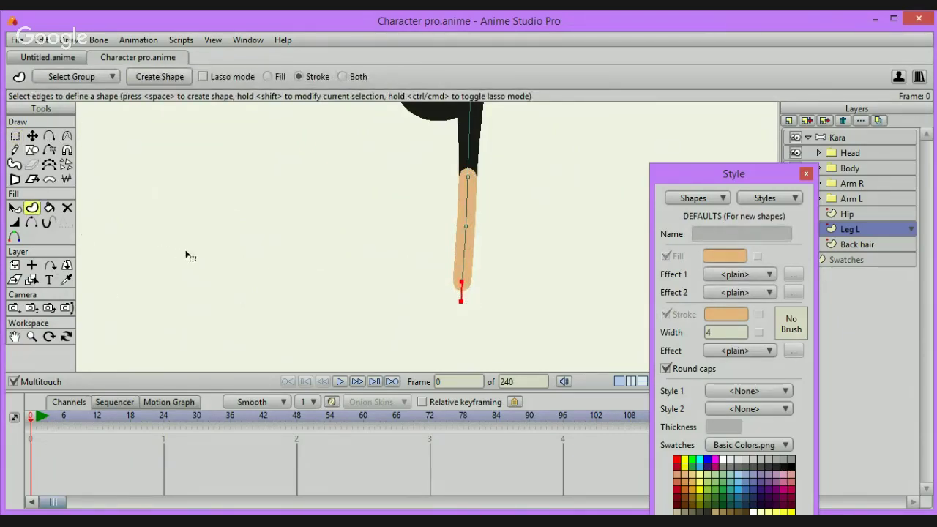
{"action": "key", "text": "space"}
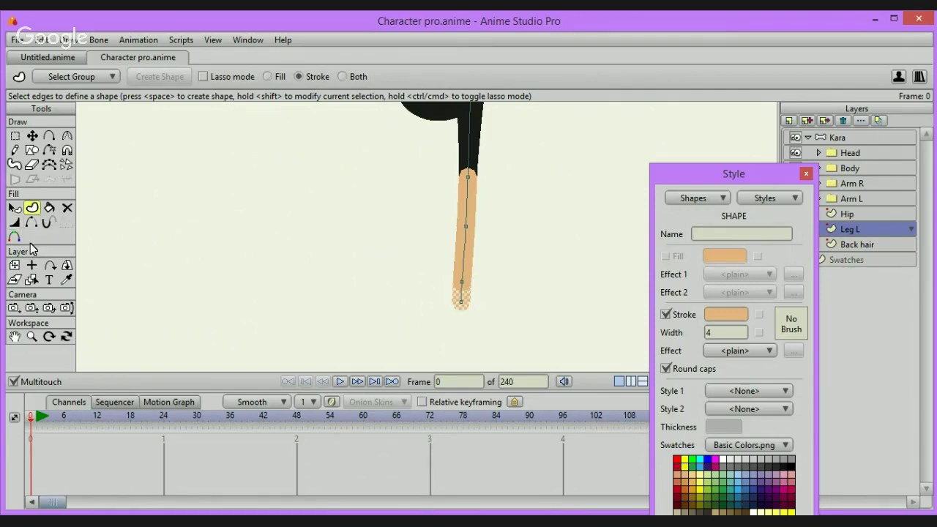
{"action": "left_click", "coordinate": [69, 280]}
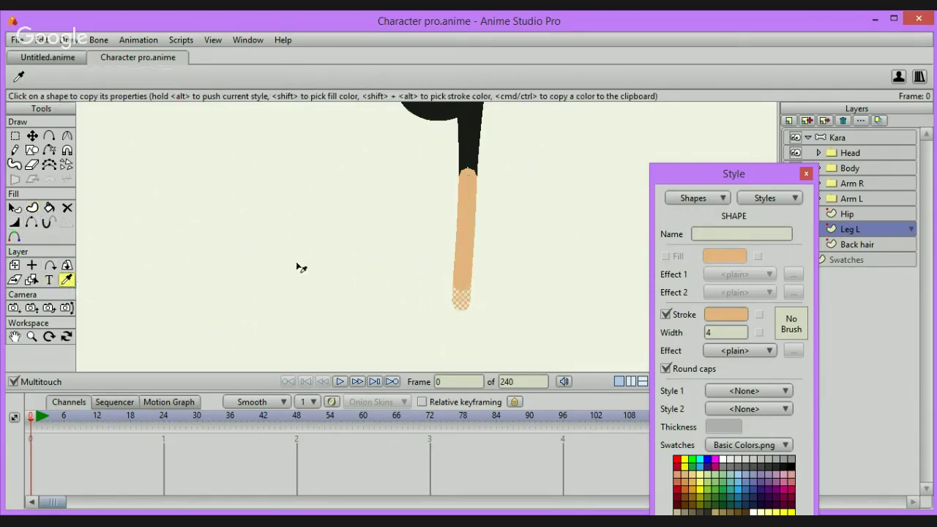
{"action": "left_click", "coordinate": [475, 147]}
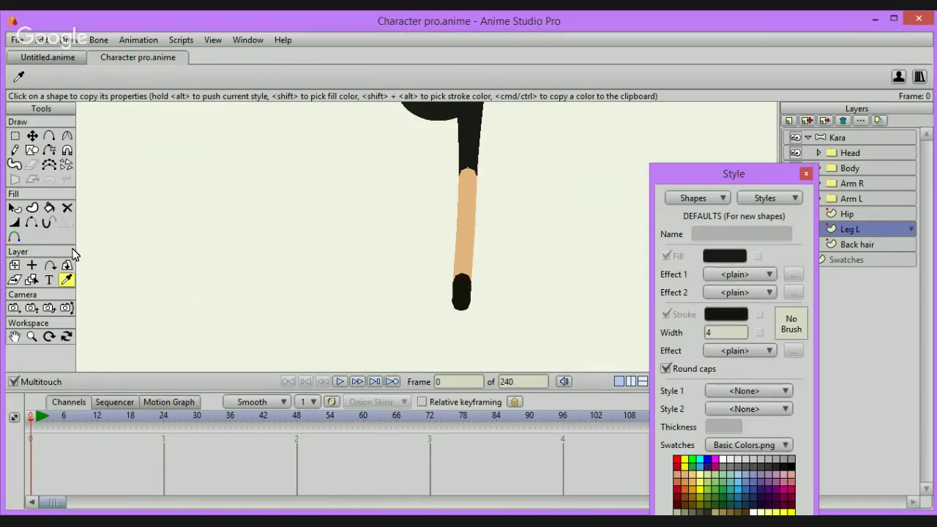
Lower the skin-coloured shin shape behind the black thigh shape and deselect it
{"action": "left_click", "coordinate": [15, 207]}
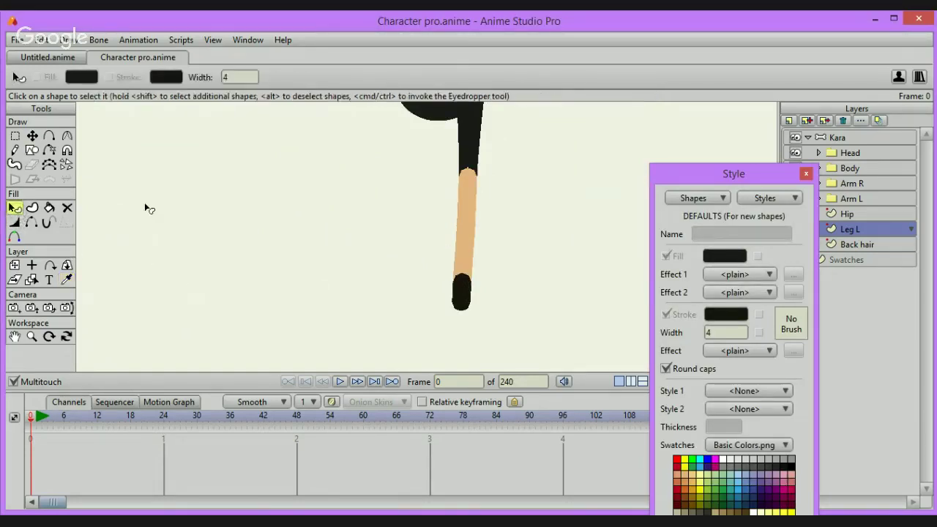
{"action": "left_click", "coordinate": [464, 262]}
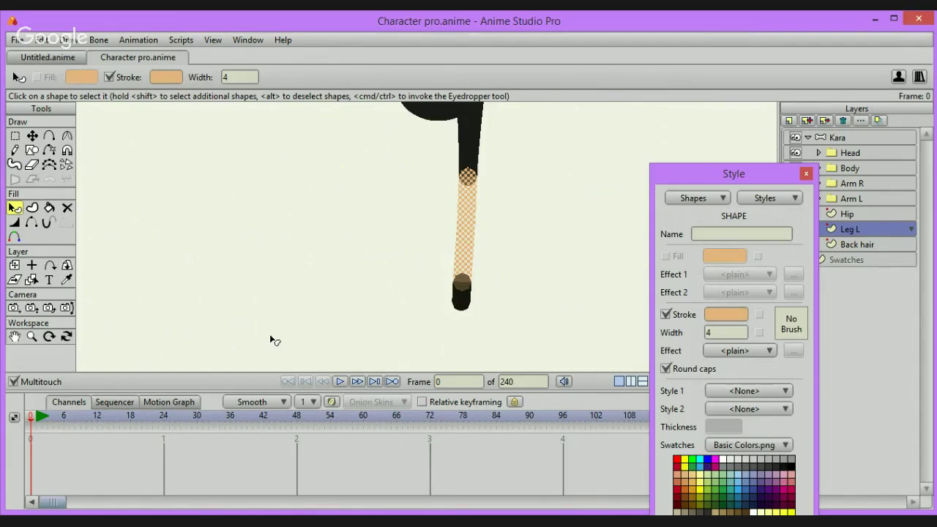
{"action": "key", "text": "Page_Down"}
{"action": "key", "text": "ctrl+d"}
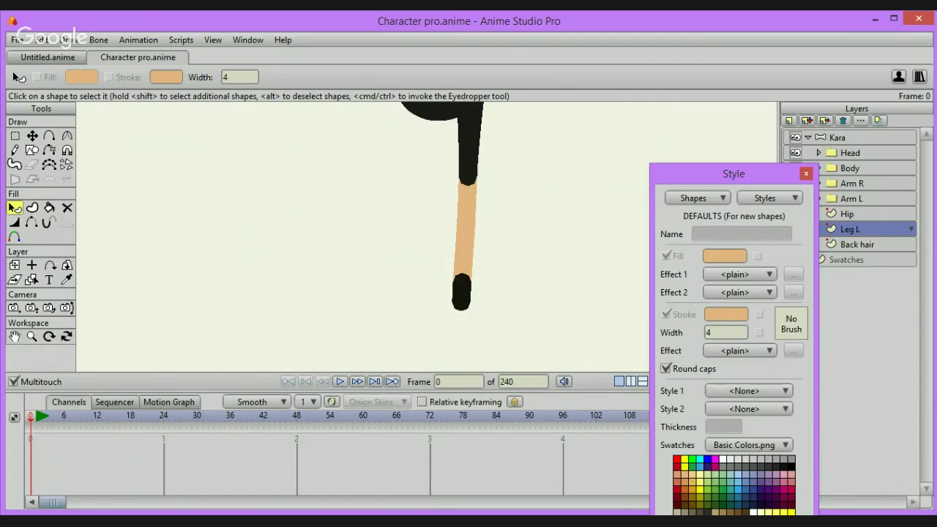
Set the Leg L layer's origin on the leg's topmost point, hiding the Hip layer only while placing it
{"action": "scroll", "coordinate": [425, 234], "scroll_direction": "up", "scroll_amount": 2}
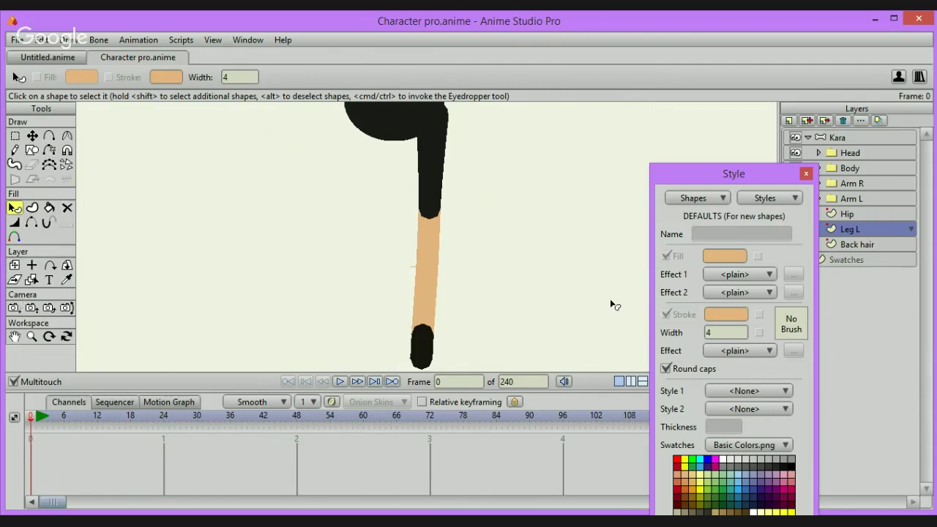
{"action": "left_click_drag", "start_coordinate": [733, 173], "coordinate": [778, 286]}
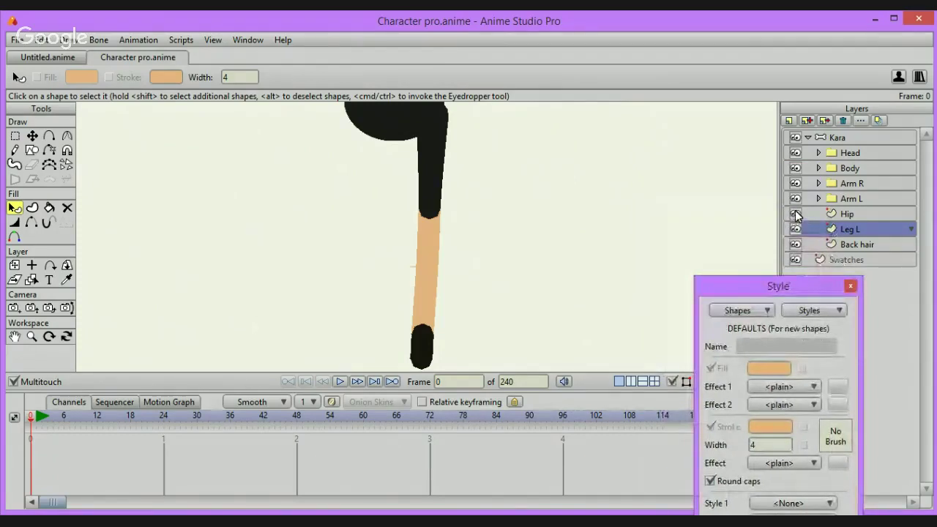
{"action": "left_click", "coordinate": [796, 213]}
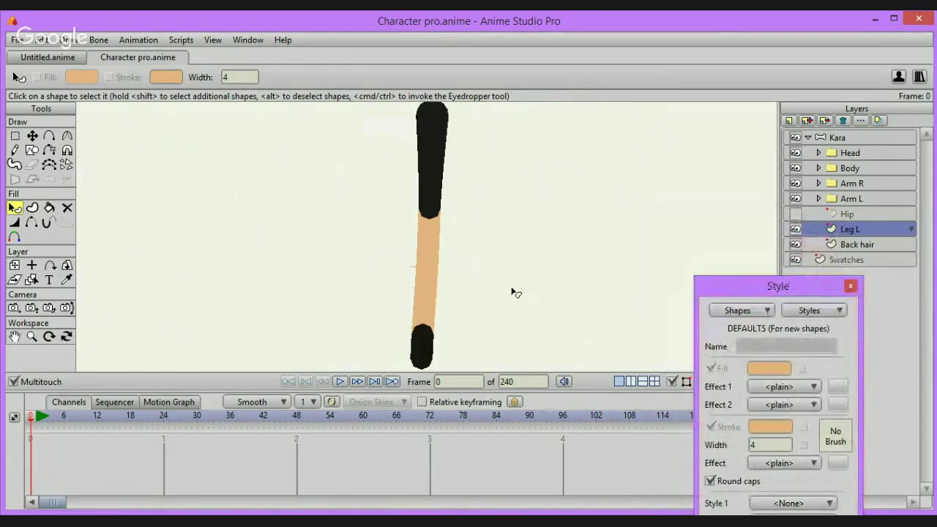
{"action": "left_click", "coordinate": [32, 265]}
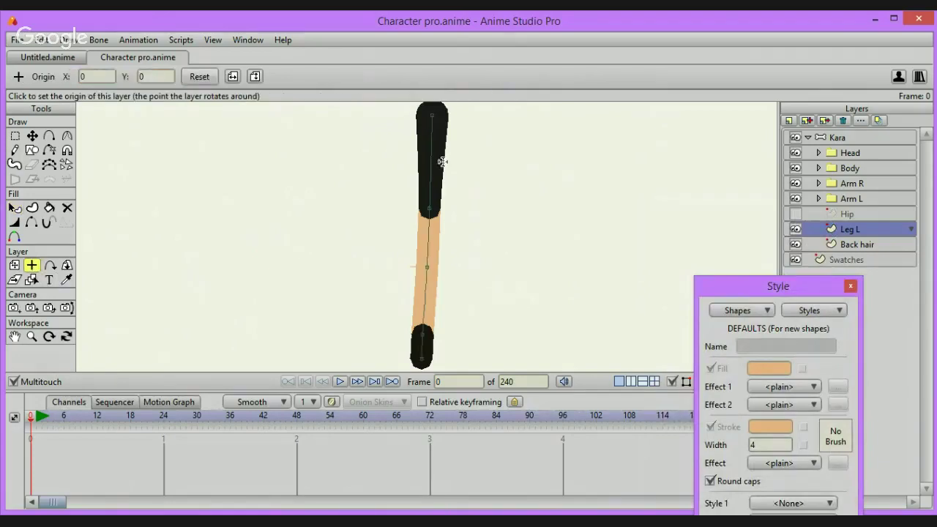
{"action": "left_click", "coordinate": [433, 115]}
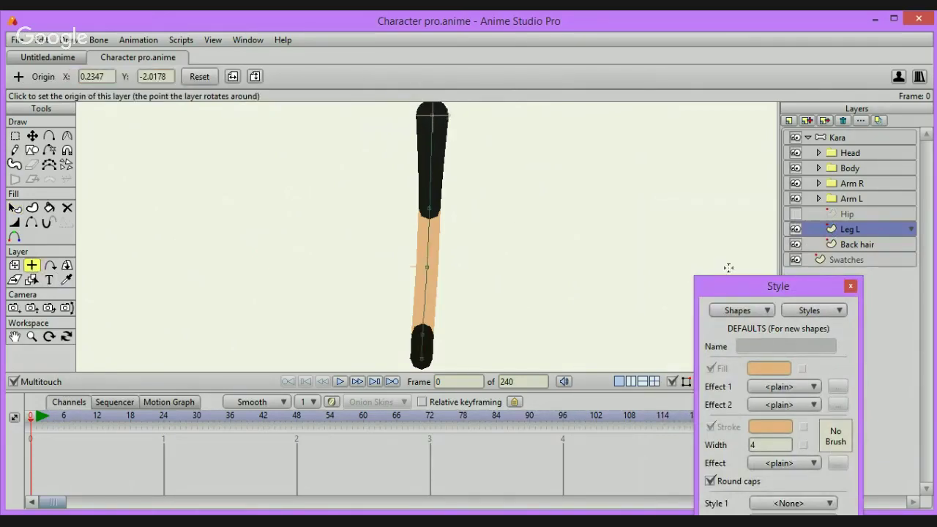
{"action": "left_click", "coordinate": [796, 214]}
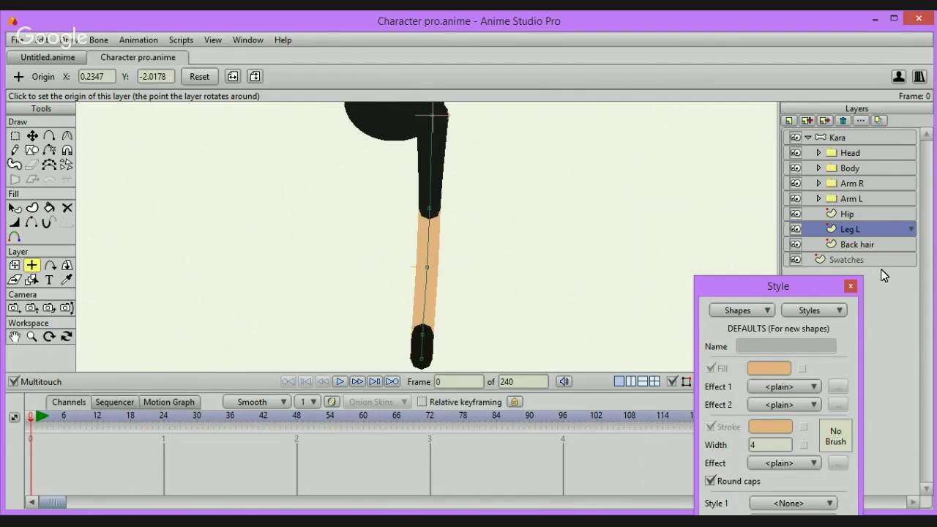
Duplicate the Leg L layer and name the copy Leg R
{"action": "left_click", "coordinate": [808, 122]}
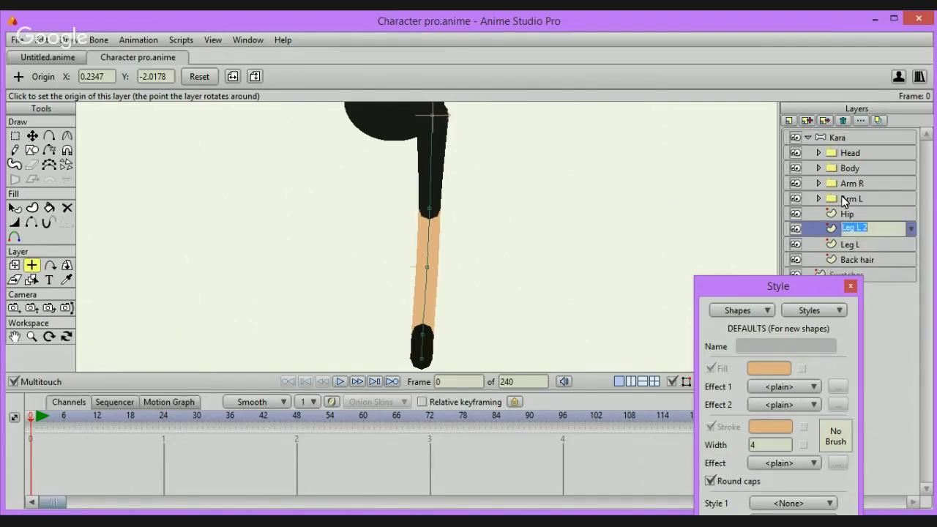
{"action": "type", "text": "Leg R"}
{"action": "key", "text": "Return"}
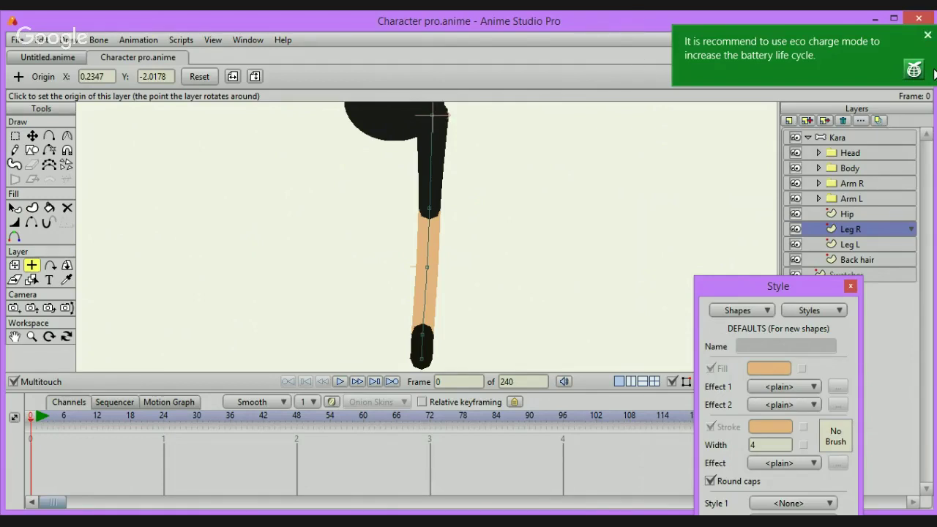
Flip the Leg R layer horizontally and move it to the hip's opposite side, at about X -0.43
{"action": "left_click", "coordinate": [928, 36]}
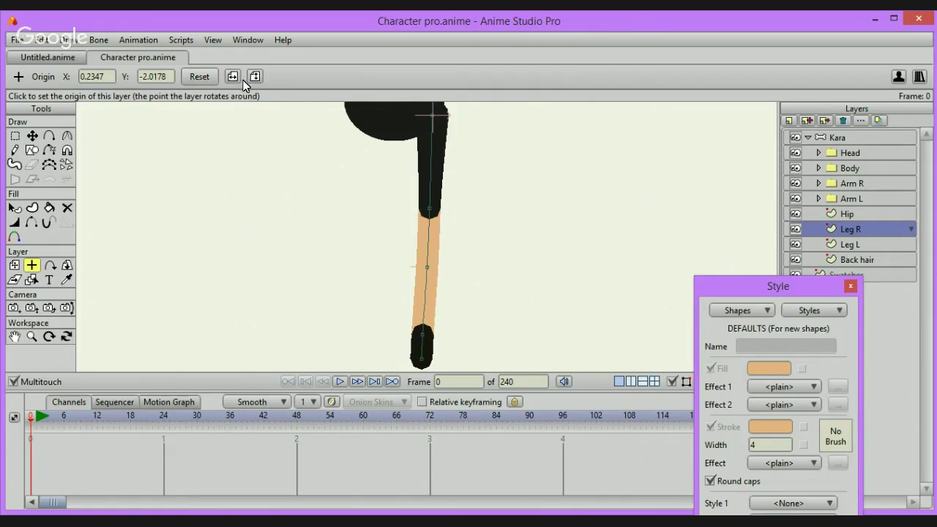
{"action": "left_click", "coordinate": [15, 266]}
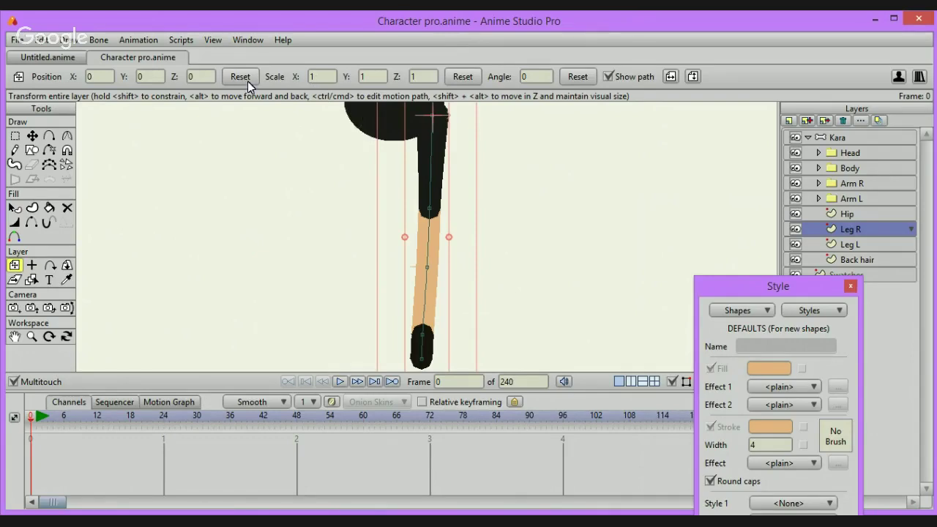
{"action": "left_click", "coordinate": [672, 79]}
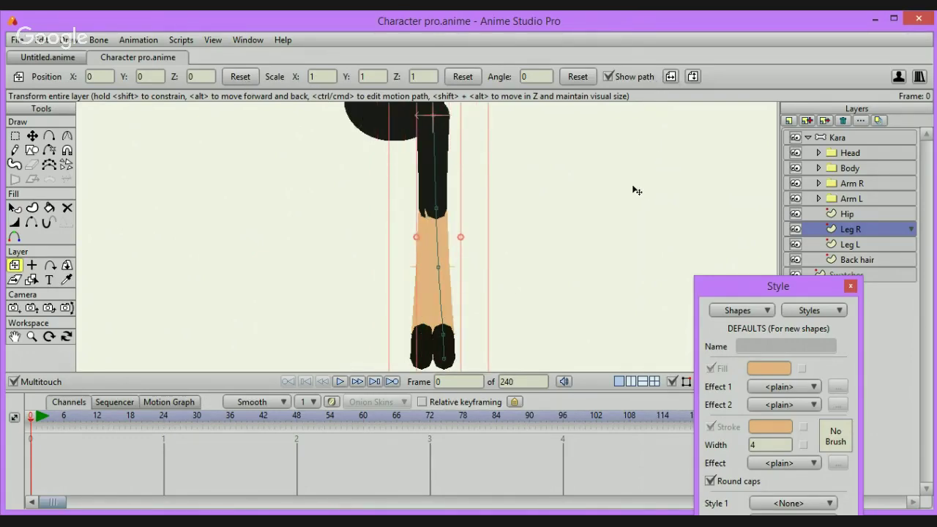
{"action": "left_click_drag", "start_coordinate": [650, 193], "coordinate": [579, 211]}
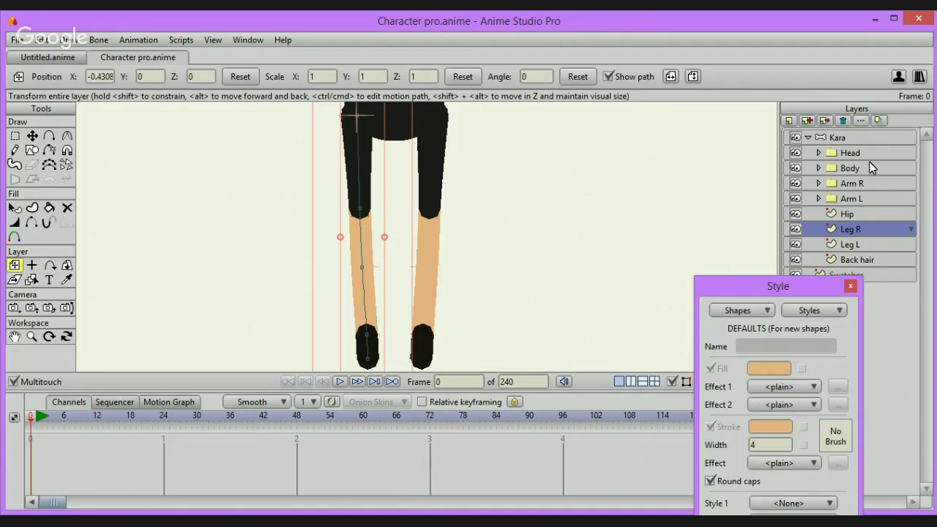
{"action": "left_click", "coordinate": [858, 140]}
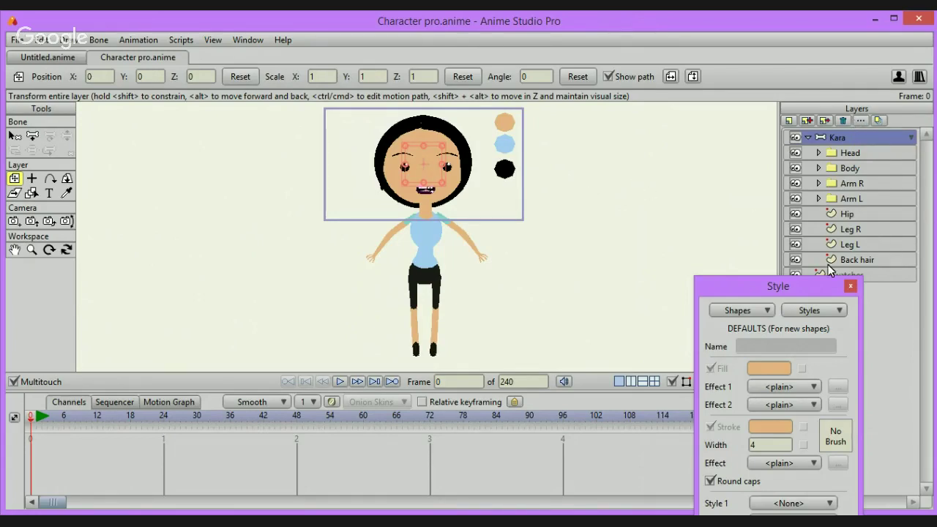
On the Back hair layer, pull the hair shape's lowest point down to hip height, at about Y -2.13
{"action": "left_click_drag", "start_coordinate": [778, 286], "coordinate": [769, 308]}
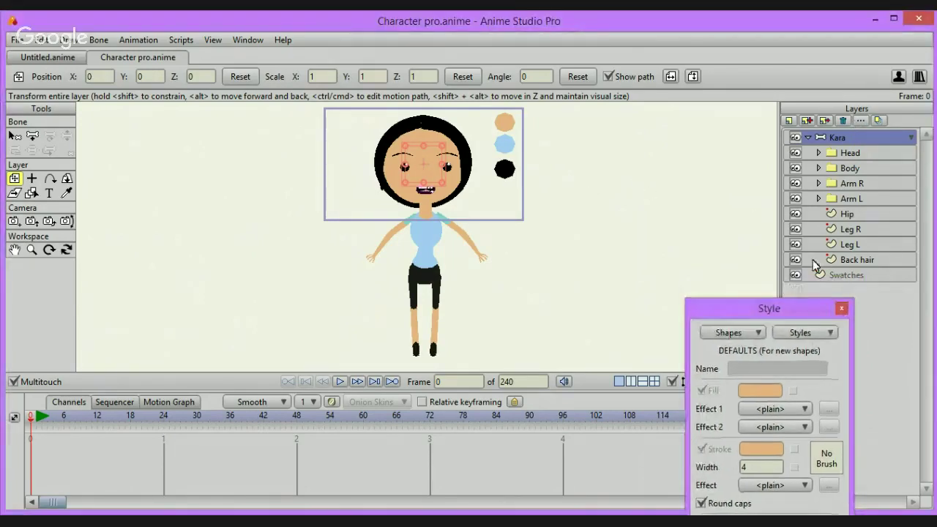
{"action": "left_click", "coordinate": [879, 214]}
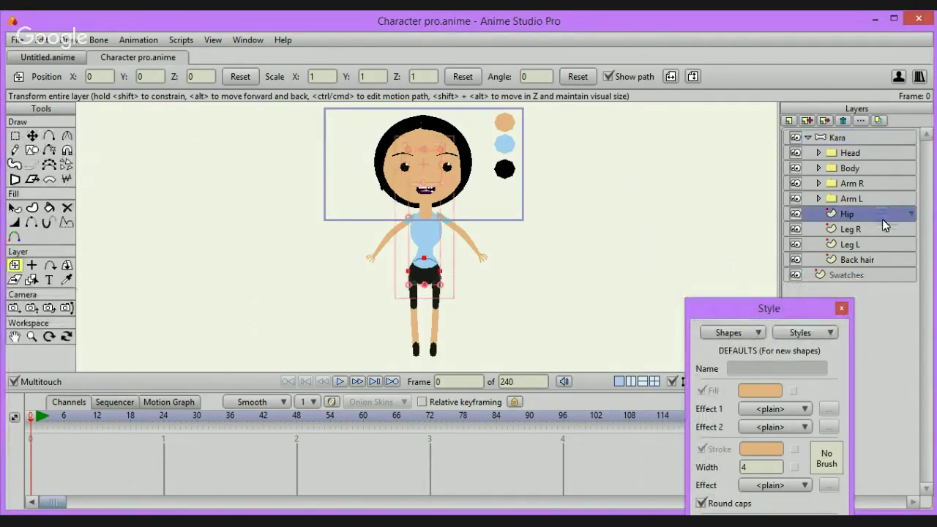
{"action": "left_click", "coordinate": [867, 259]}
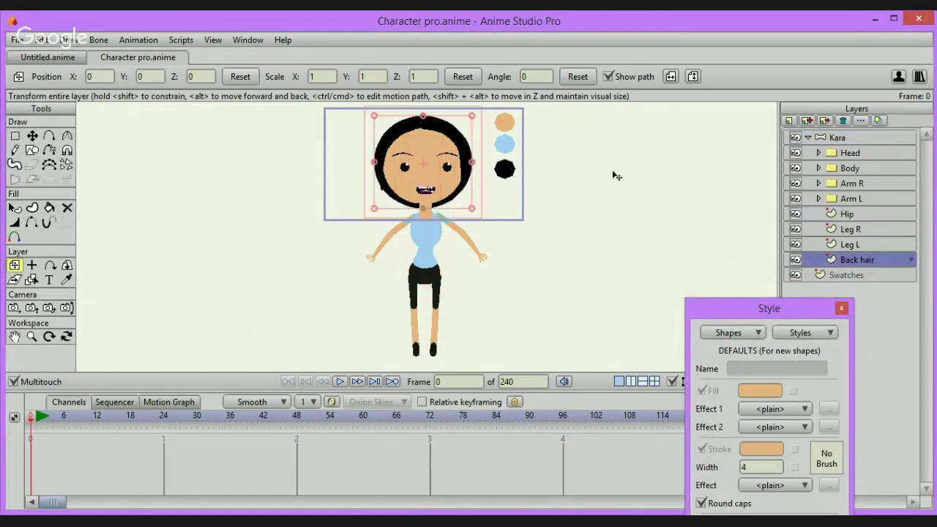
{"action": "left_click", "coordinate": [33, 136]}
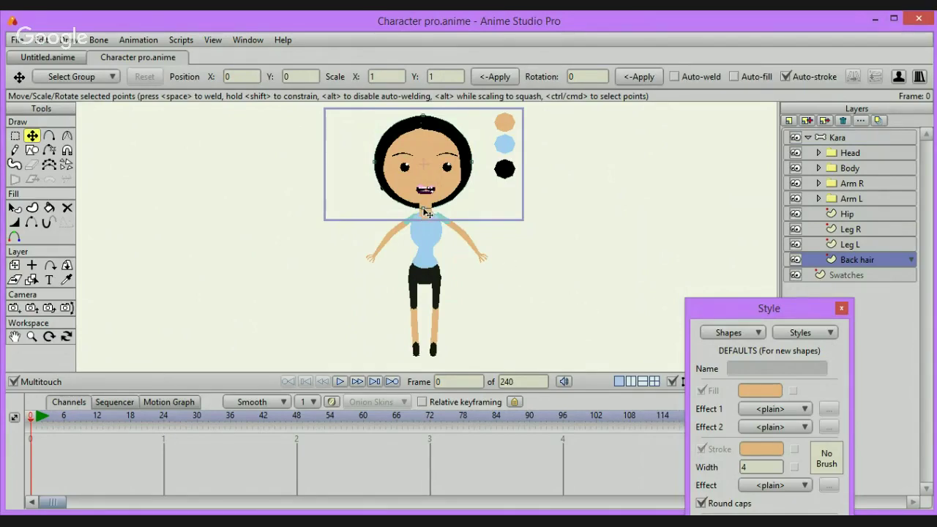
{"action": "left_click_drag", "start_coordinate": [427, 212], "coordinate": [430, 288]}
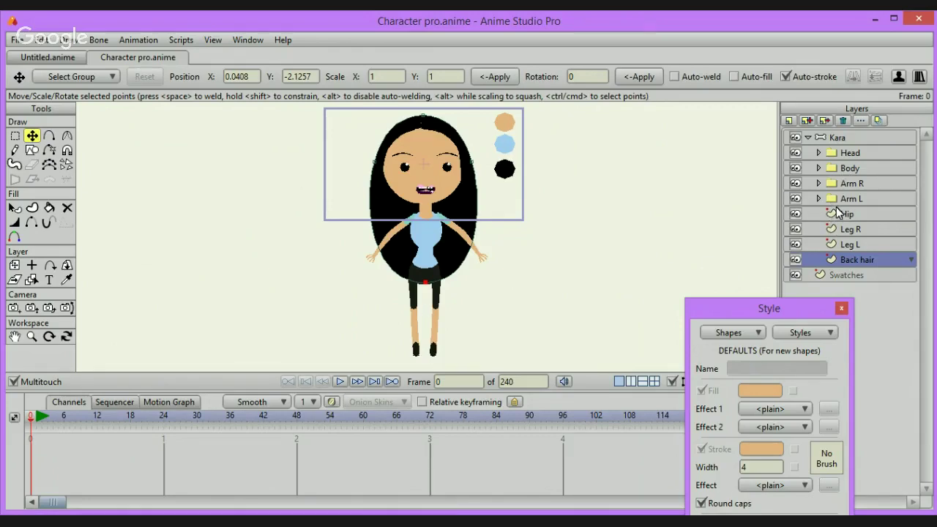
In the Head group's bANGS layer, lower the two bottom points of both strands to about Y -0.62 and bring the strands slightly closer together
{"action": "left_click", "coordinate": [856, 151]}
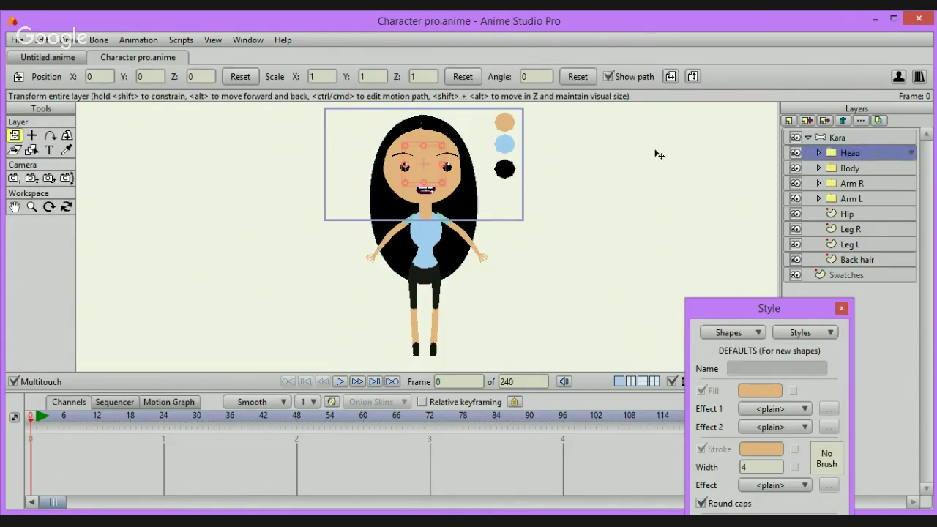
{"action": "left_click", "coordinate": [819, 153]}
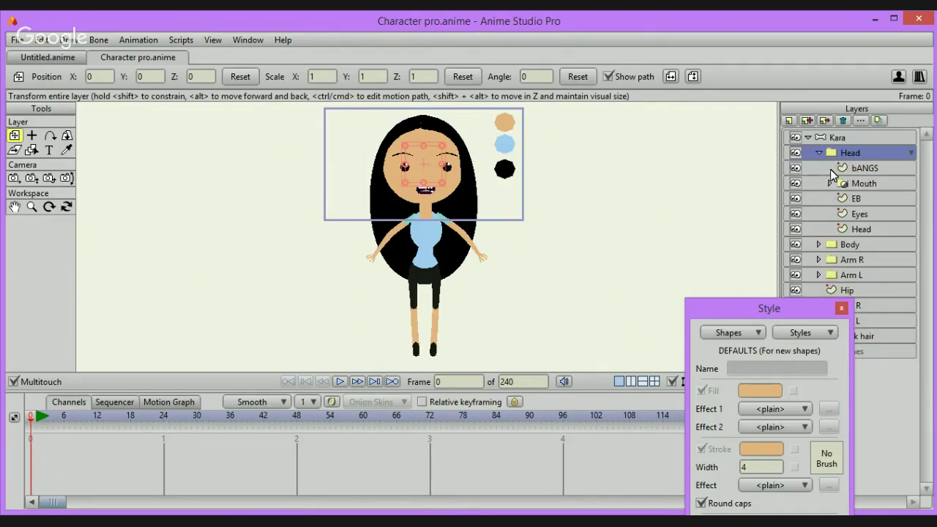
{"action": "left_click", "coordinate": [851, 170]}
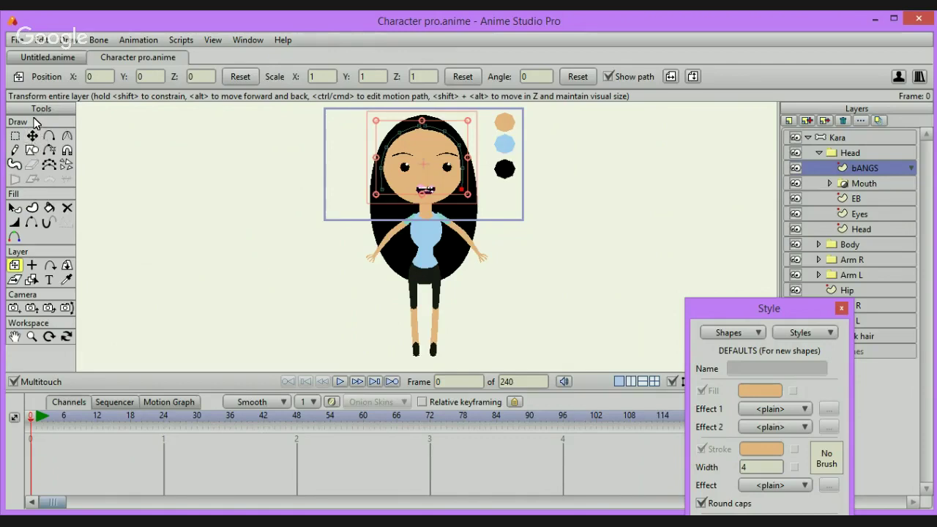
{"action": "scroll", "coordinate": [37, 123], "scroll_direction": "up", "scroll_amount": 6}
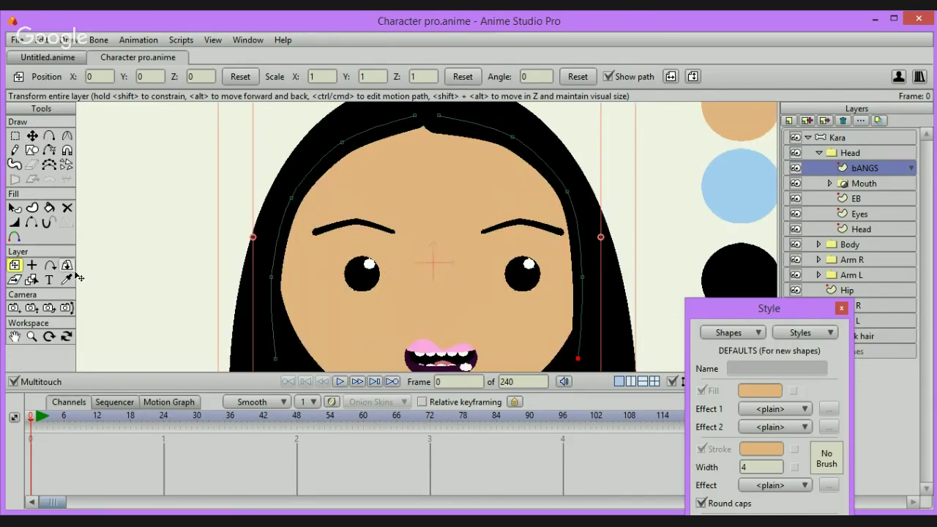
{"action": "left_click", "coordinate": [14, 336]}
{"action": "left_click_drag", "start_coordinate": [224, 318], "coordinate": [171, 281]}
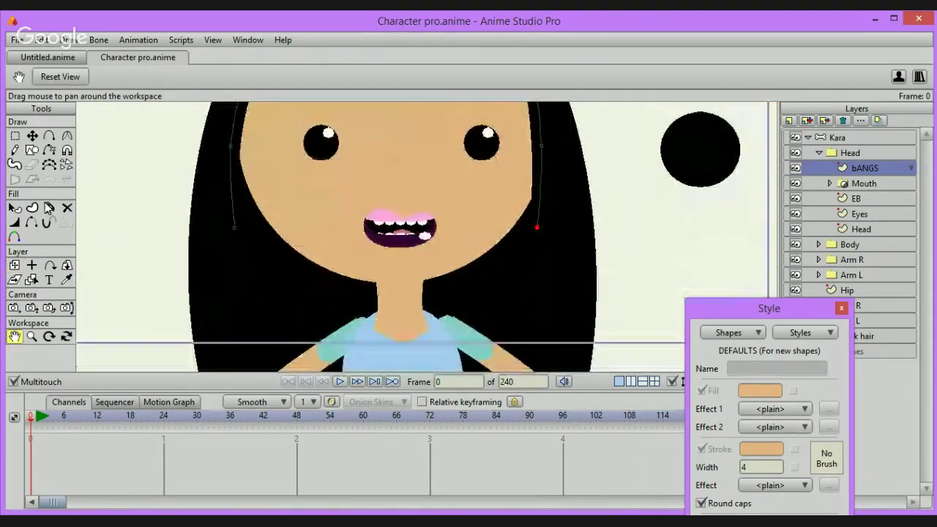
{"action": "left_click", "coordinate": [15, 135]}
{"action": "left_click_drag", "start_coordinate": [203, 142], "coordinate": [557, 293]}
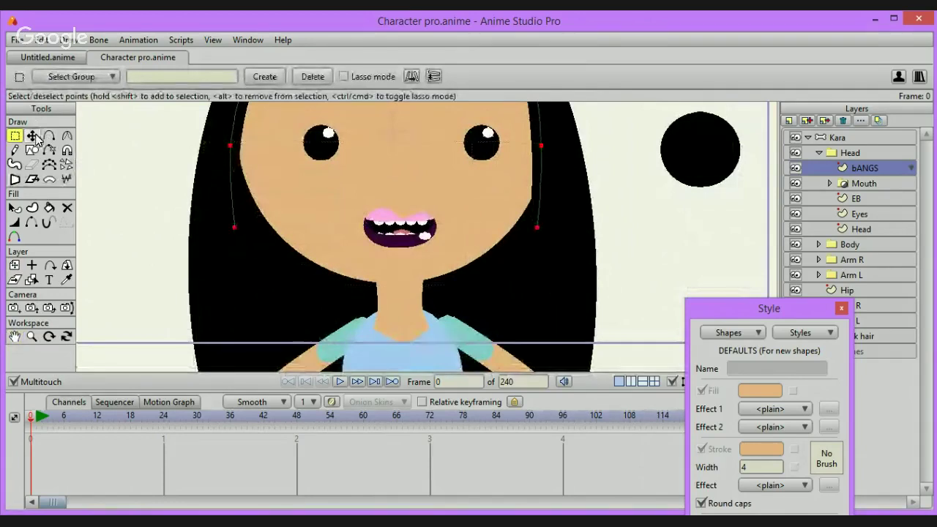
{"action": "left_click", "coordinate": [33, 135]}
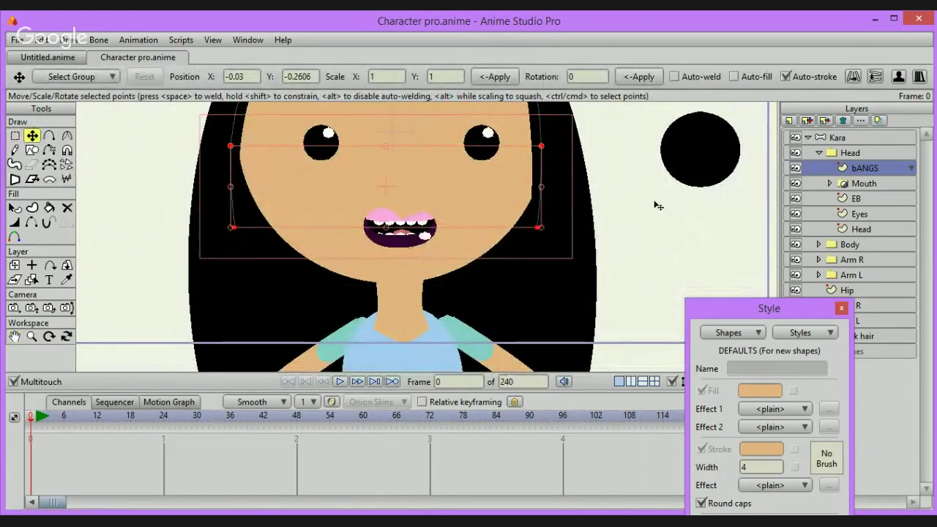
{"action": "left_click_drag", "start_coordinate": [667, 214], "coordinate": [654, 304]}
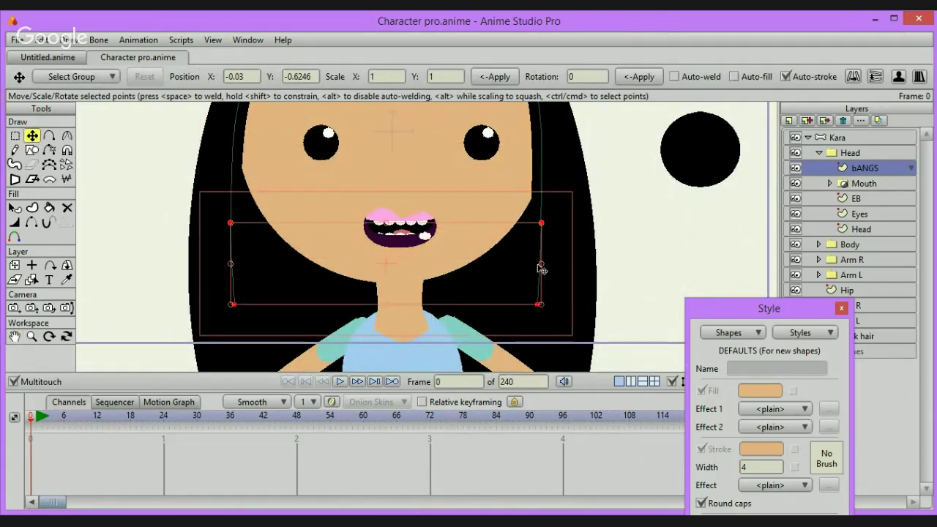
{"action": "left_click_drag", "start_coordinate": [541, 264], "coordinate": [536, 269]}
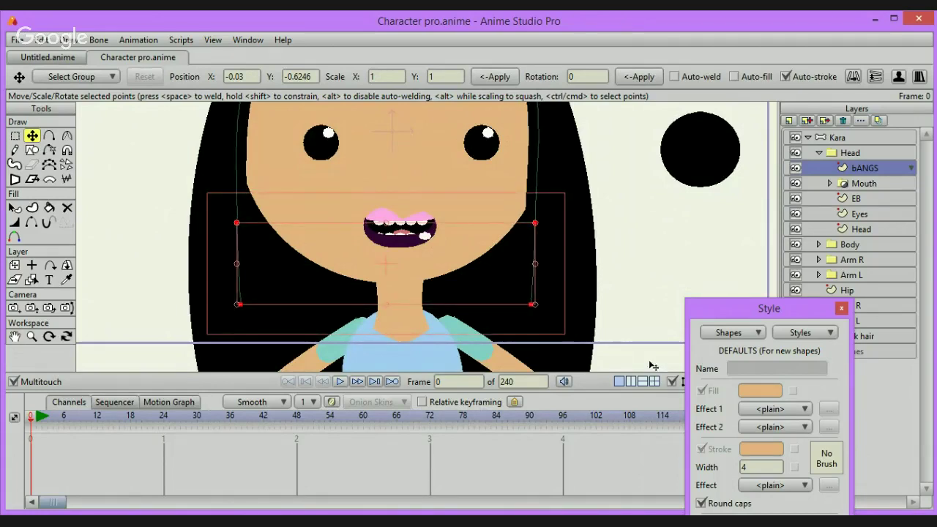
{"action": "left_click", "coordinate": [628, 340]}
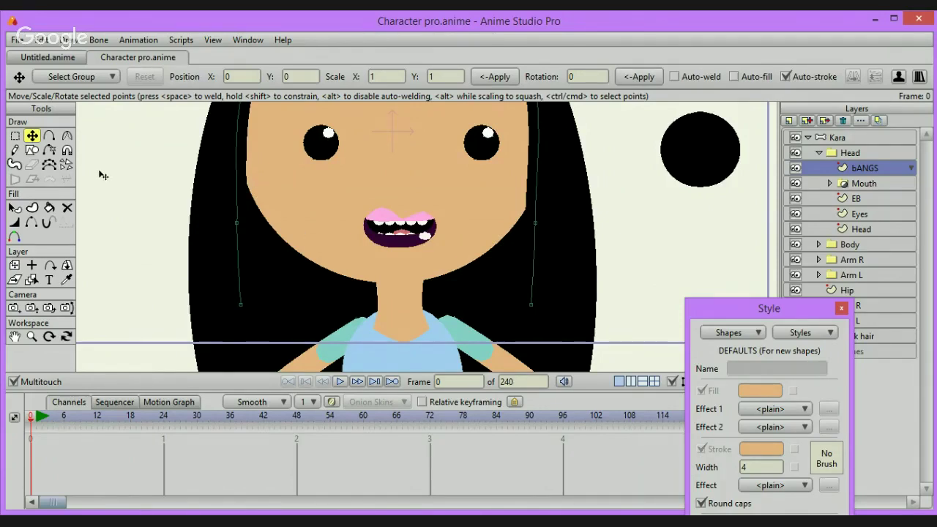
Colour the bottom end point of each bANGS strand dark purple with the point colour tool
{"action": "left_click", "coordinate": [15, 136]}
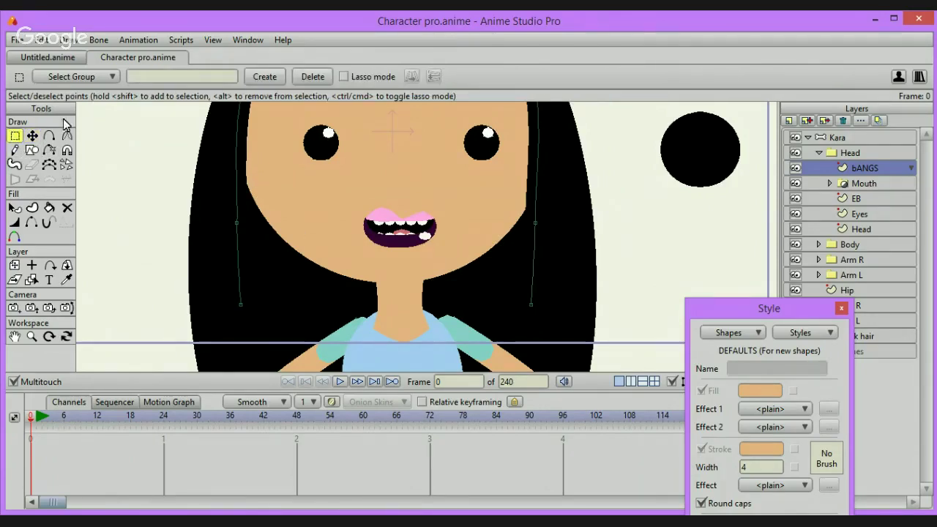
{"action": "left_click_drag", "start_coordinate": [190, 261], "coordinate": [561, 360]}
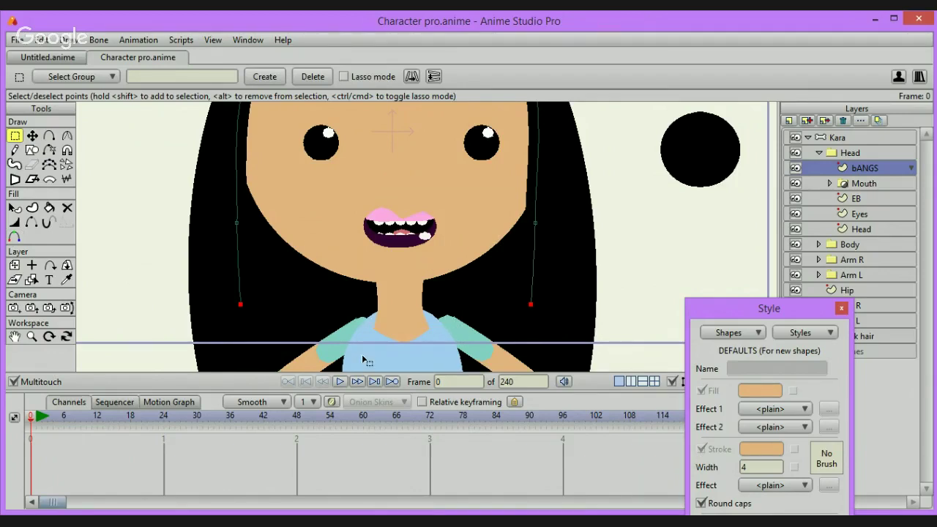
{"action": "left_click", "coordinate": [14, 236]}
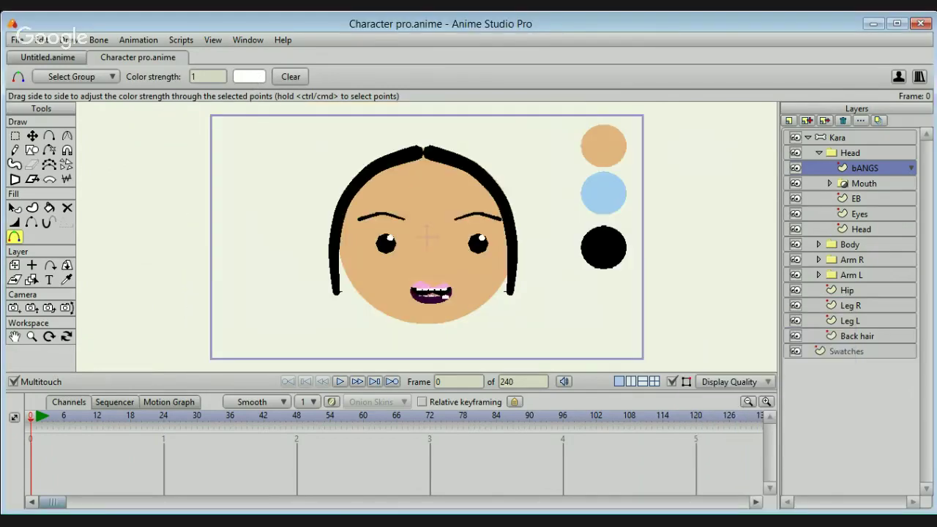
{"action": "left_click", "coordinate": [250, 76]}
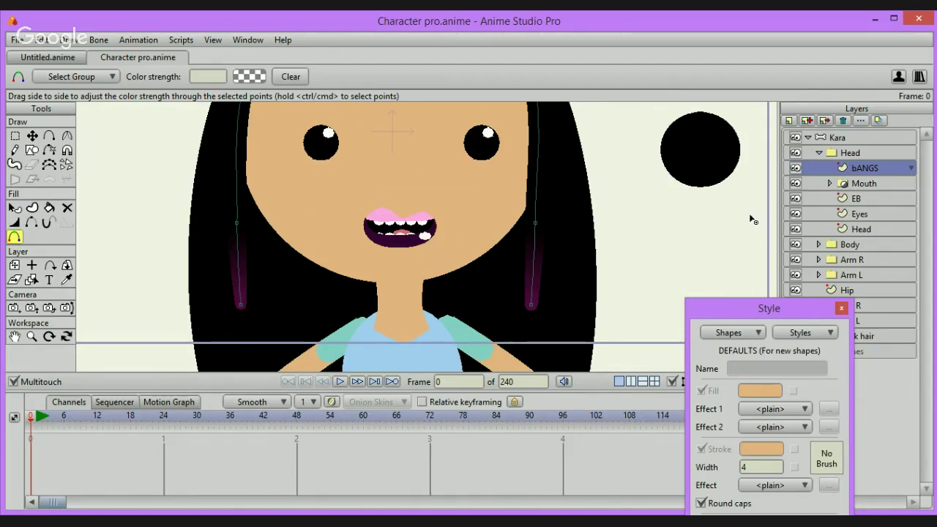
{"action": "key", "text": "ctrl+r"}
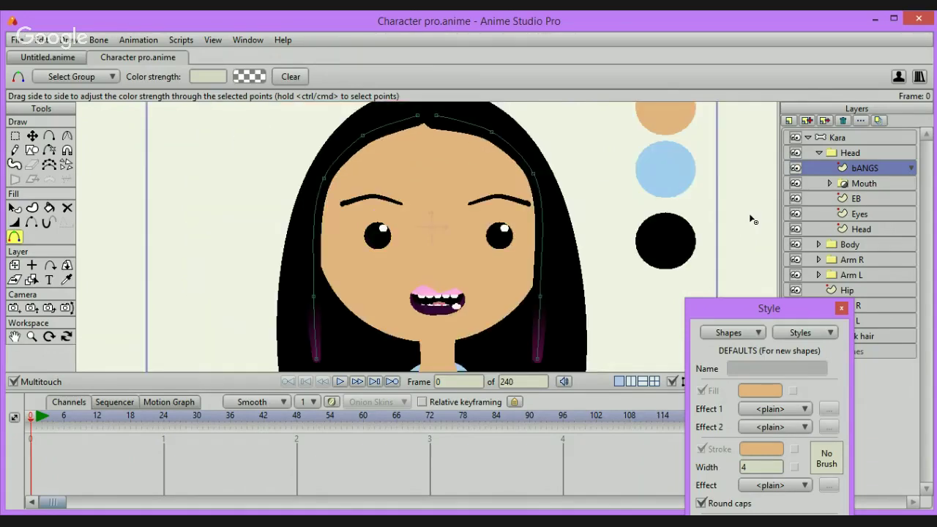
Create an action named Hey for the Mouth group layer and go to frame 120 in it
{"action": "left_click", "coordinate": [864, 186]}
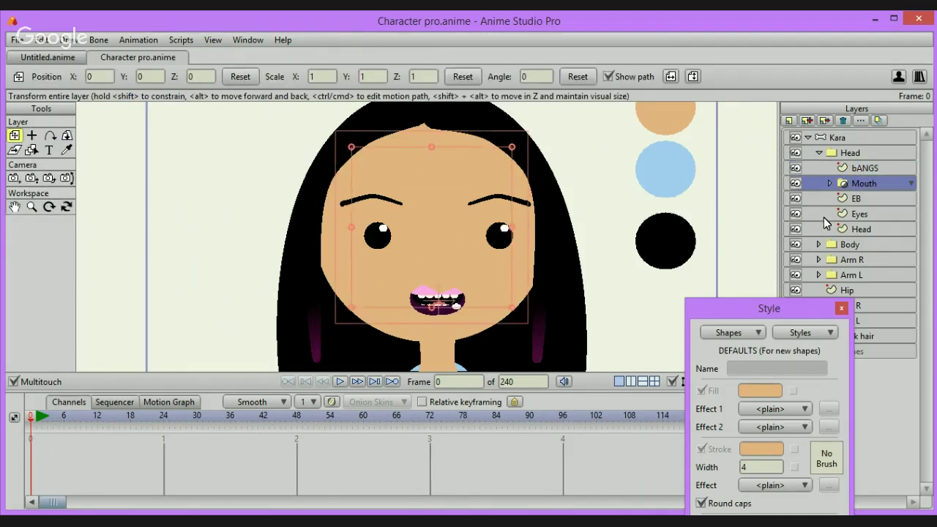
{"action": "key", "text": "ctrl+shift+k"}
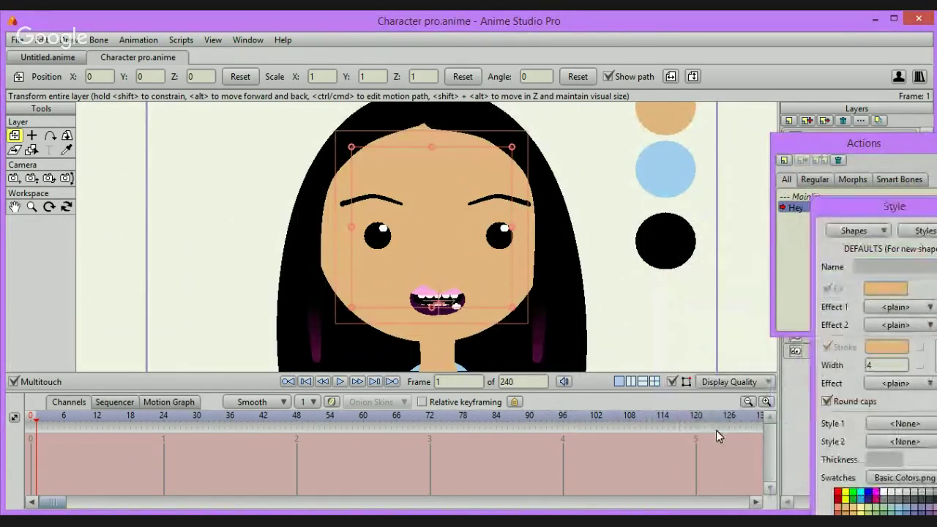
{"action": "left_click", "coordinate": [696, 417]}
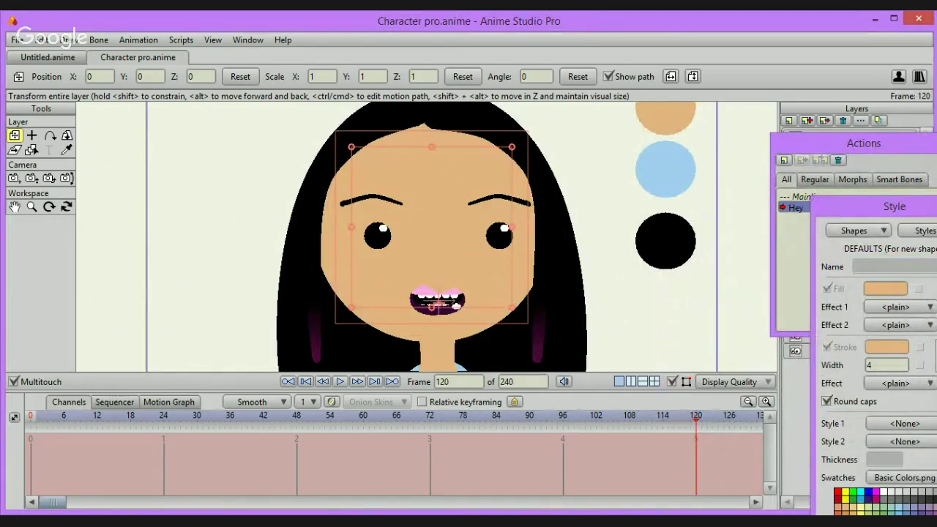
Rearrange the floating Style and Actions windows so the layer list and the Hey action stay accessible
{"action": "left_click_drag", "start_coordinate": [895, 206], "coordinate": [790, 217]}
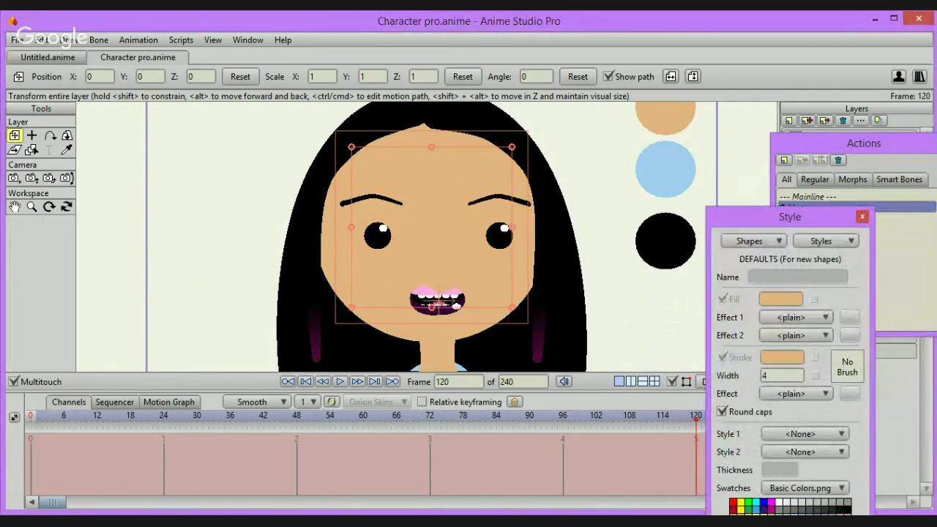
{"action": "left_click", "coordinate": [890, 143]}
{"action": "left_click_drag", "start_coordinate": [889, 143], "coordinate": [700, 262]}
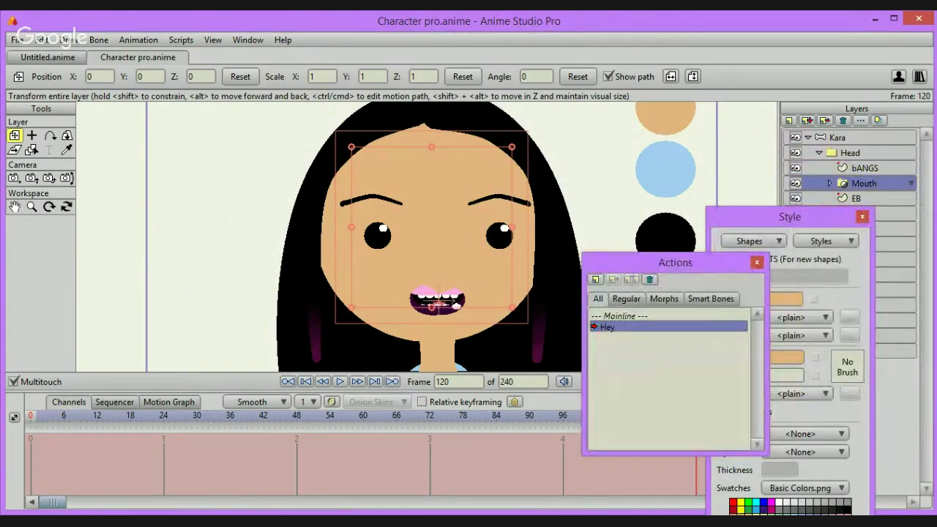
{"action": "left_click_drag", "start_coordinate": [675, 262], "coordinate": [844, 194]}
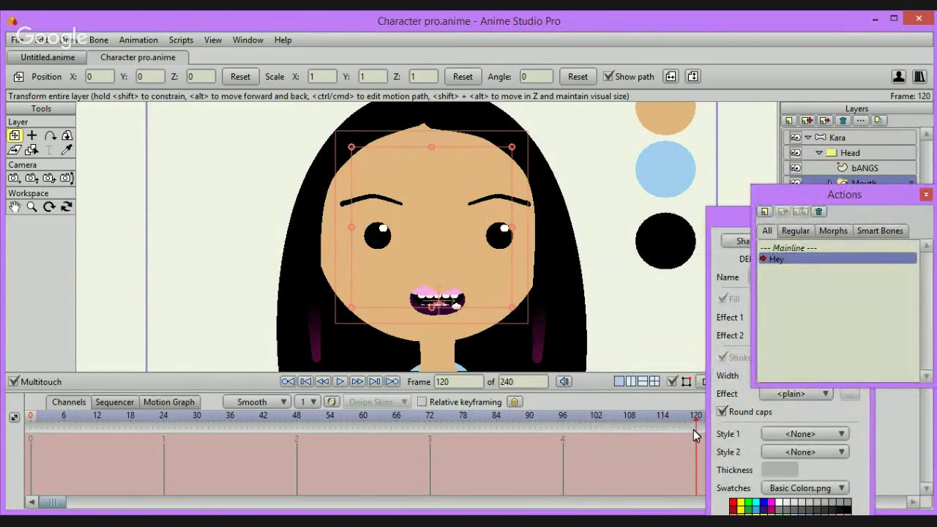
{"action": "left_click", "coordinate": [728, 216]}
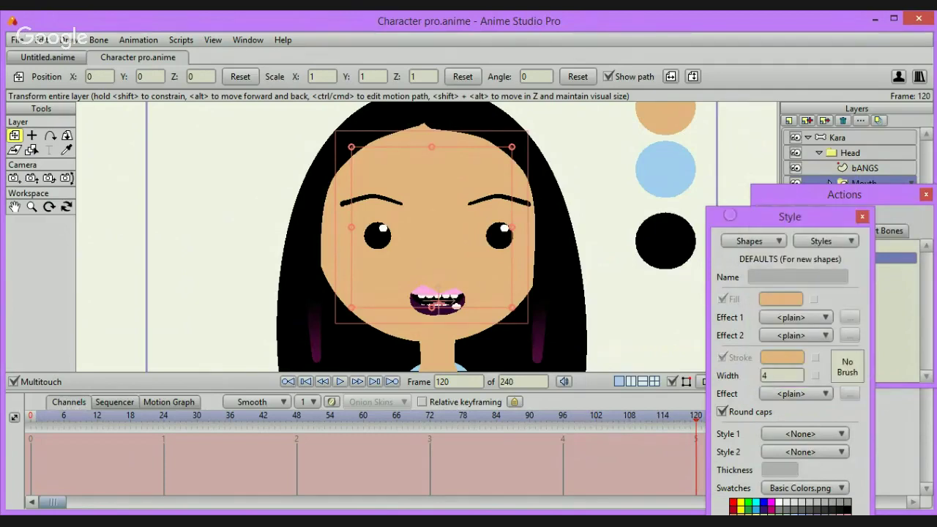
{"action": "left_click_drag", "start_coordinate": [728, 217], "coordinate": [721, 240]}
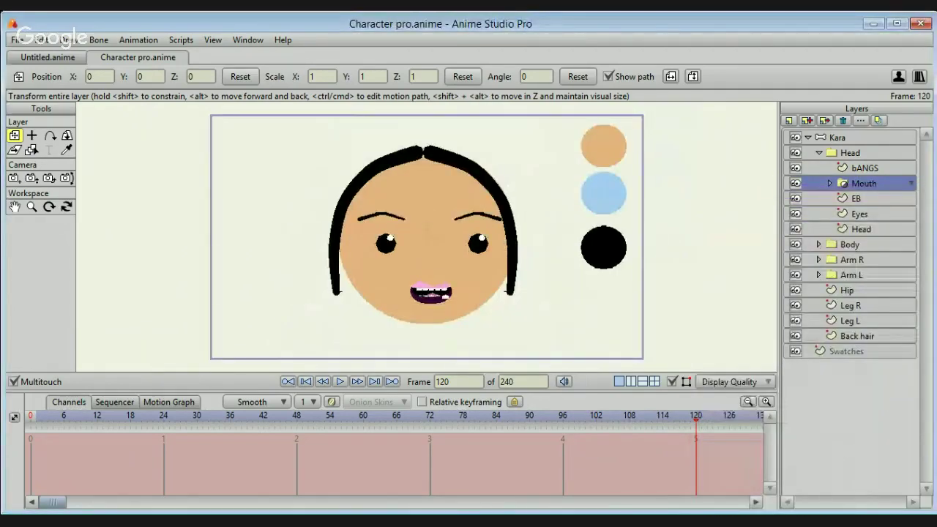
Select all points of the Mouth layer inside the Mouth group and move the floating Style and Actions windows clear of the layer list
{"action": "left_click", "coordinate": [829, 184]}
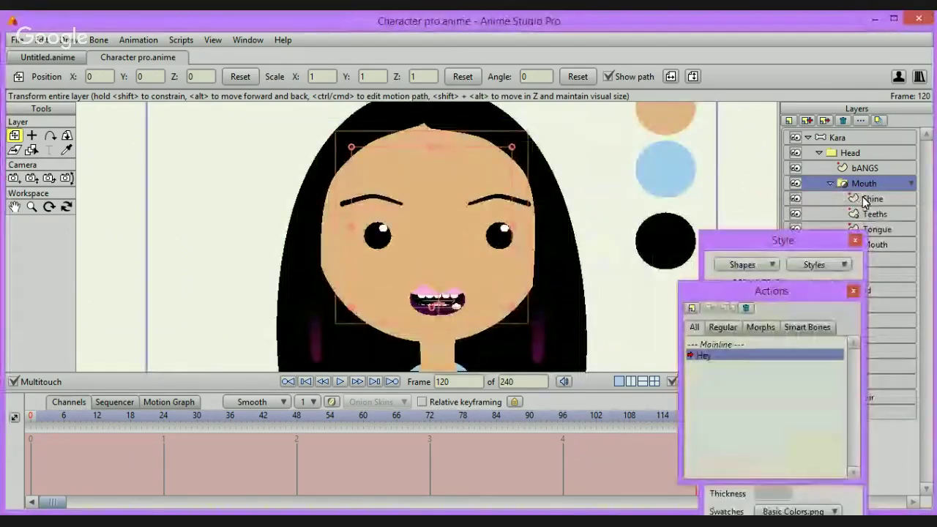
{"action": "left_click", "coordinate": [894, 245]}
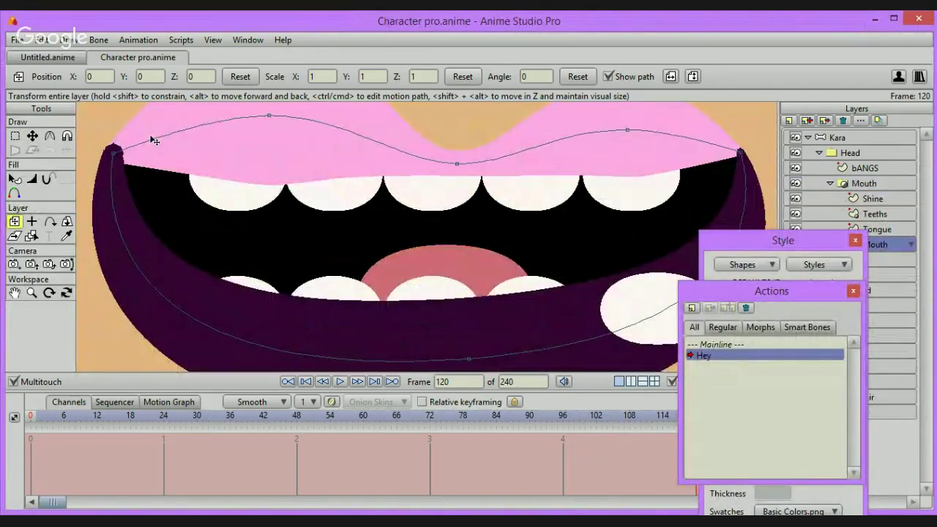
{"action": "key", "text": "ctrl+a"}
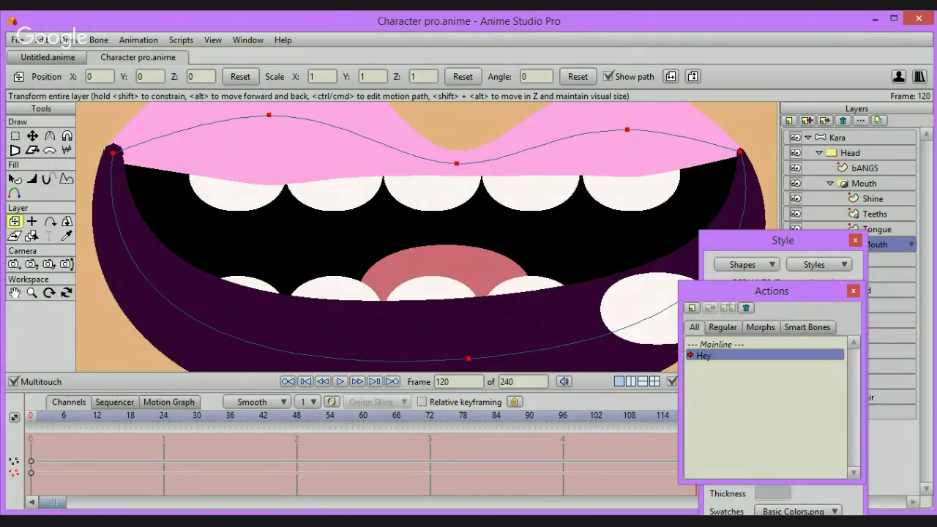
{"action": "left_click_drag", "start_coordinate": [782, 240], "coordinate": [849, 200]}
{"action": "left_click_drag", "start_coordinate": [730, 291], "coordinate": [872, 201]}
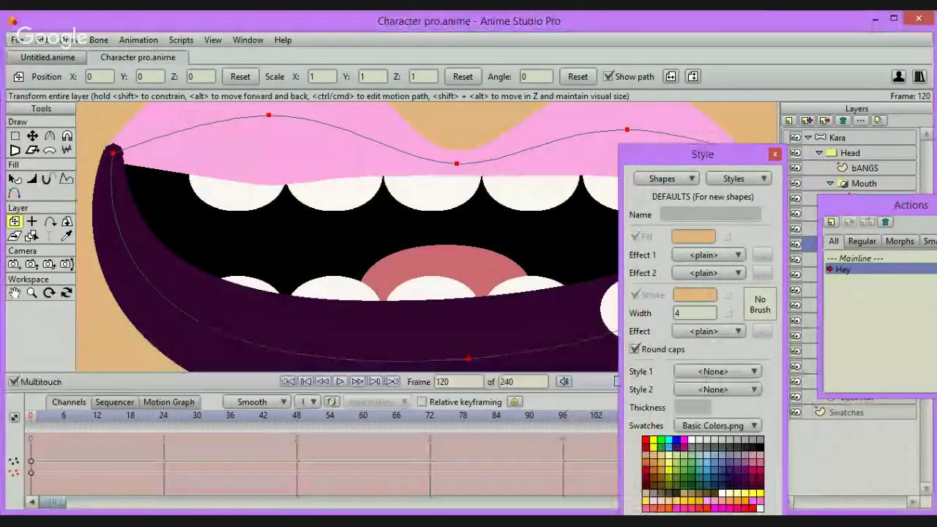
Go through the Mouth group's Tongue, Teeths and Shine layers in the Hey action and look up the Freeze Points command
{"action": "left_click", "coordinate": [876, 229]}
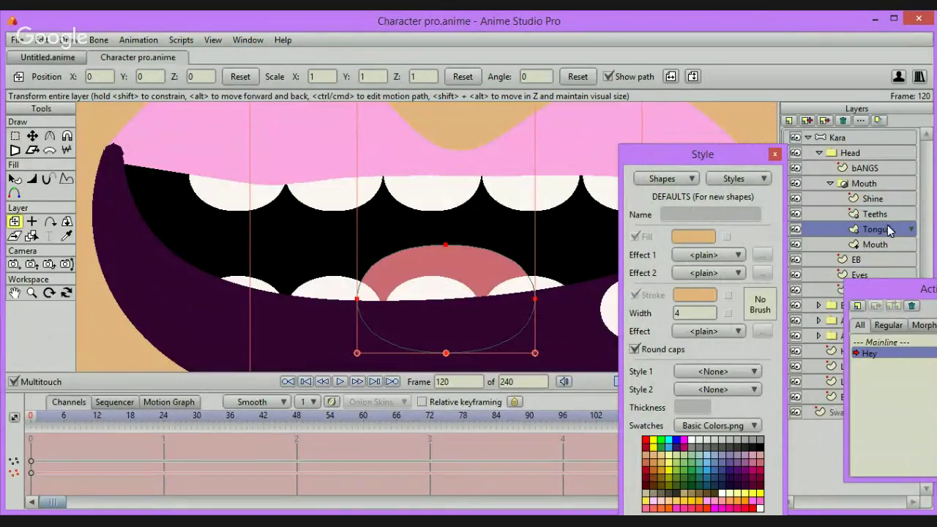
{"action": "left_click", "coordinate": [888, 215]}
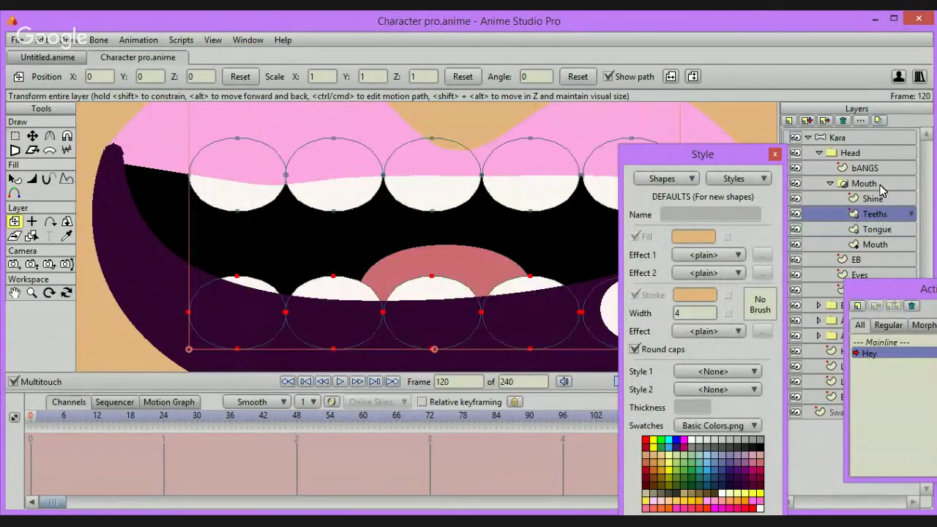
{"action": "left_click", "coordinate": [882, 186], "text": "ctrl"}
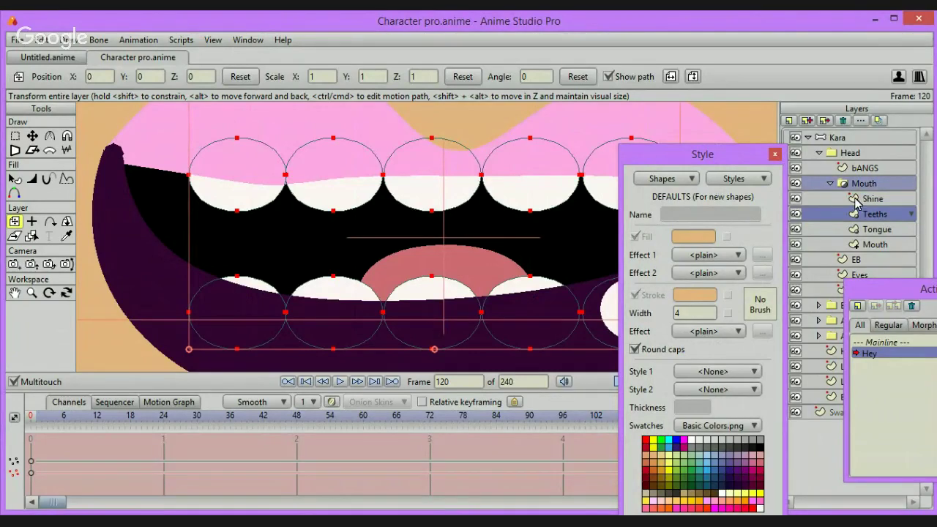
{"action": "left_click", "coordinate": [867, 199]}
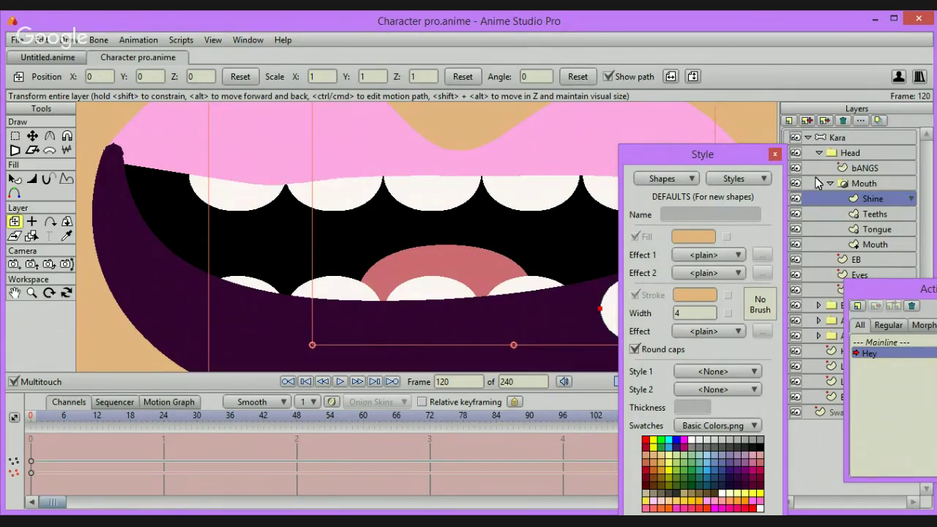
{"action": "left_click", "coordinate": [71, 41]}
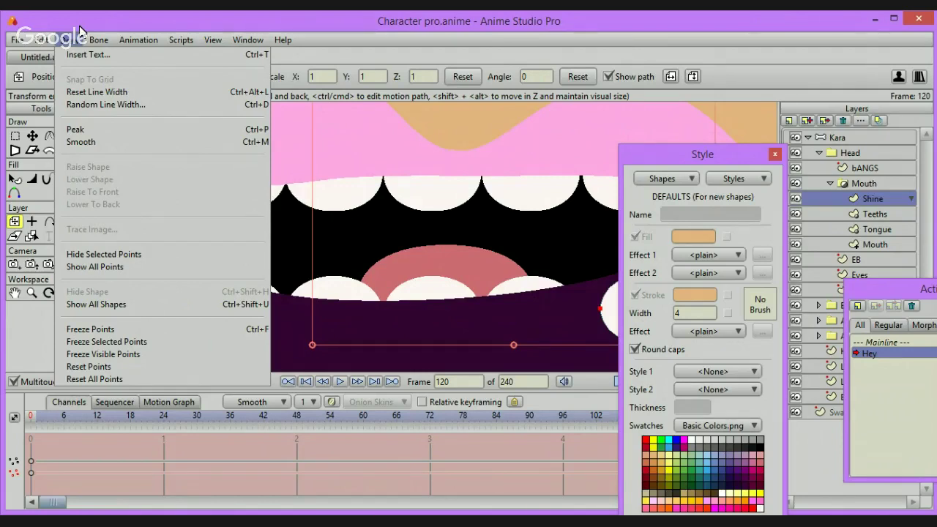
{"action": "left_click", "coordinate": [663, 52]}
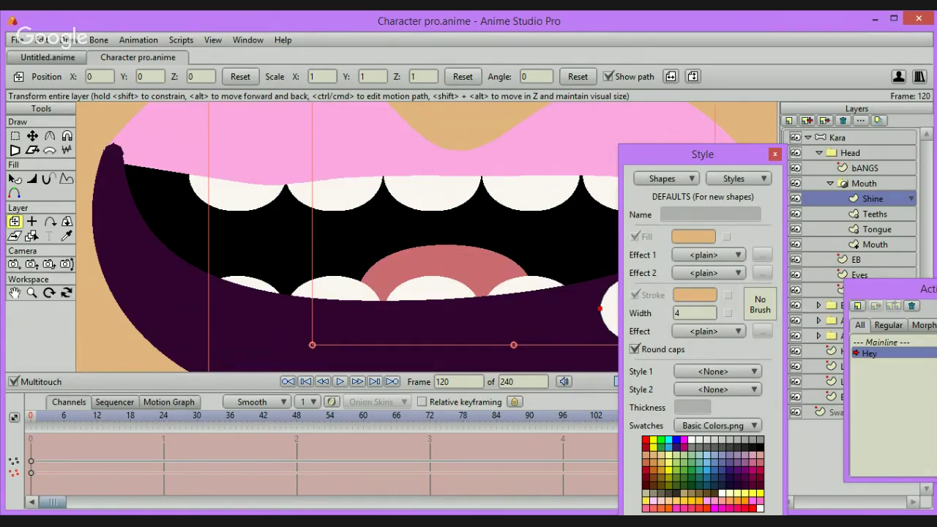
Return to the mainline, raise the Mouth layer's bottom centre point to about Y -0.457 and move the tongue up with it
{"action": "left_click", "coordinate": [882, 341]}
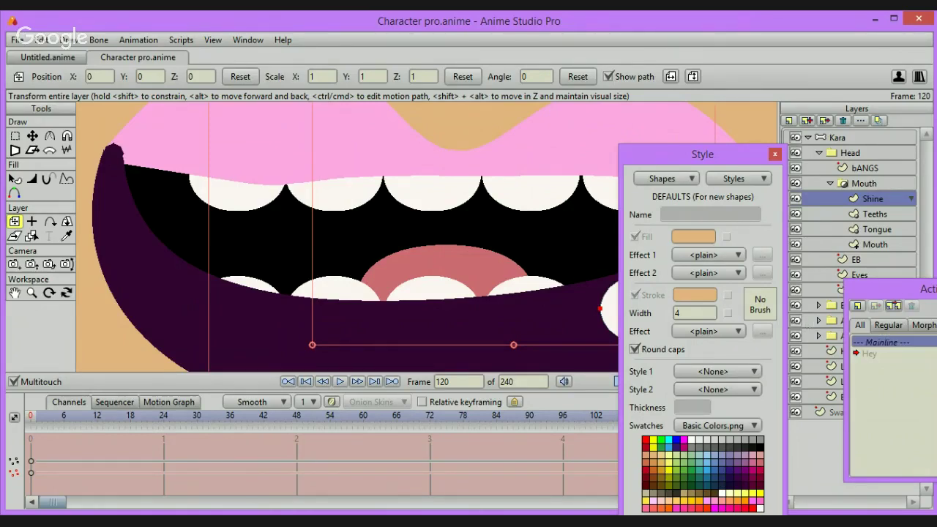
{"action": "double_click", "coordinate": [866, 339]}
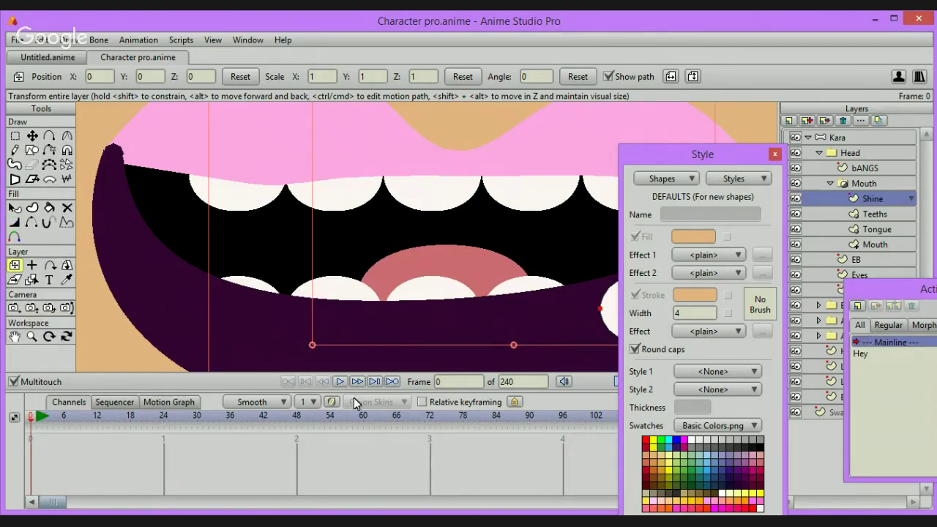
{"action": "left_click", "coordinate": [883, 244]}
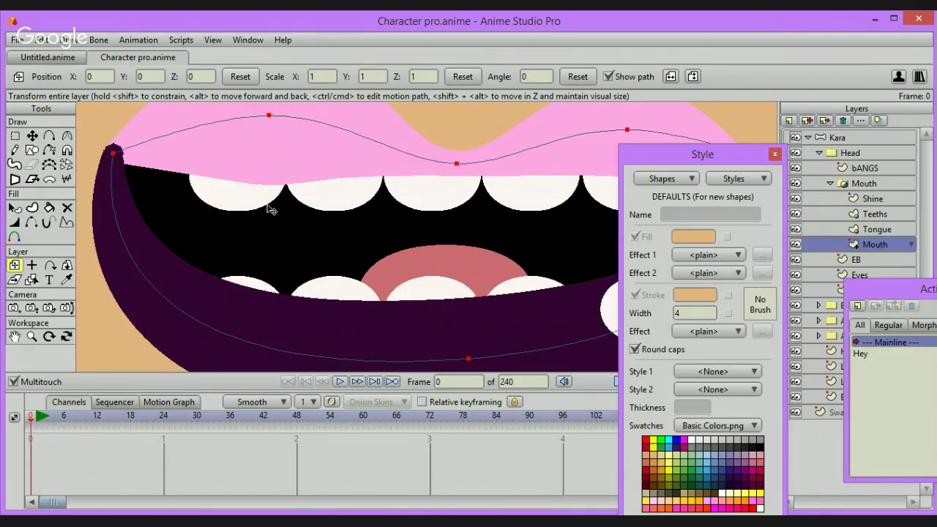
{"action": "key", "text": "ctrl+d"}
{"action": "key", "text": "t"}
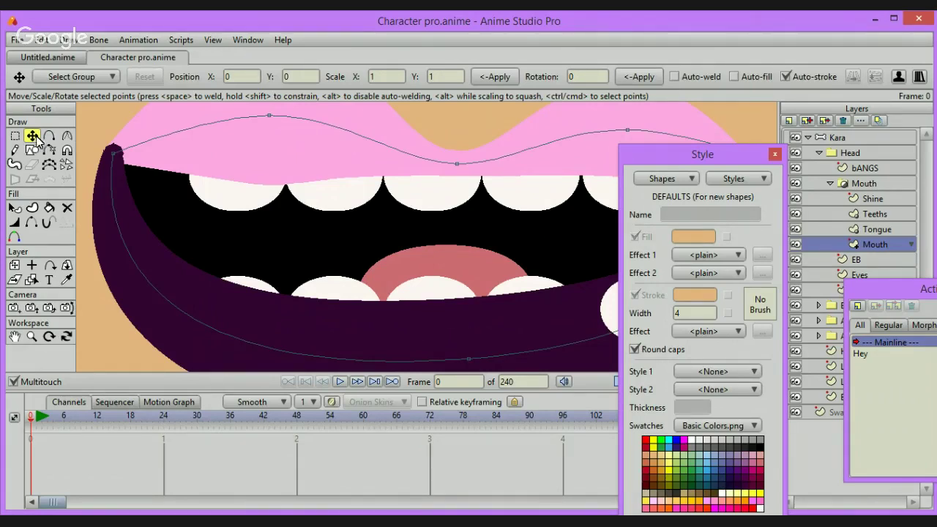
{"action": "left_click_drag", "start_coordinate": [469, 359], "coordinate": [461, 237]}
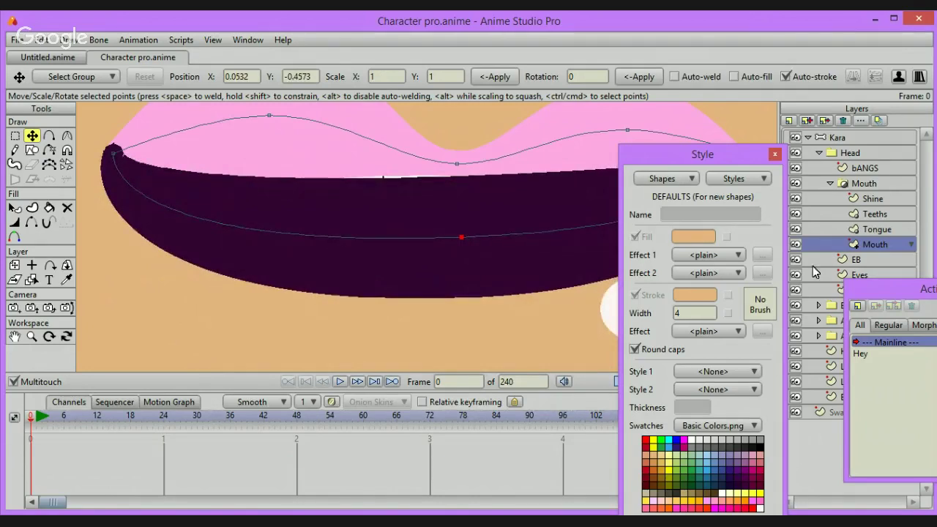
{"action": "left_click", "coordinate": [870, 231]}
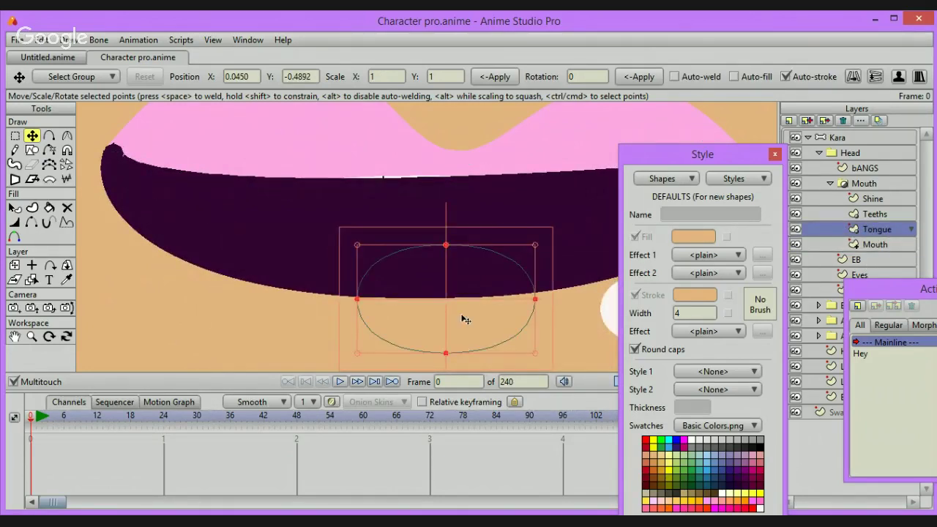
{"action": "left_click_drag", "start_coordinate": [303, 341], "coordinate": [297, 301]}
Move the lower row of teeth in the Teeths layer up behind the raised lip, to about Y -0.463
{"action": "left_click", "coordinate": [878, 213]}
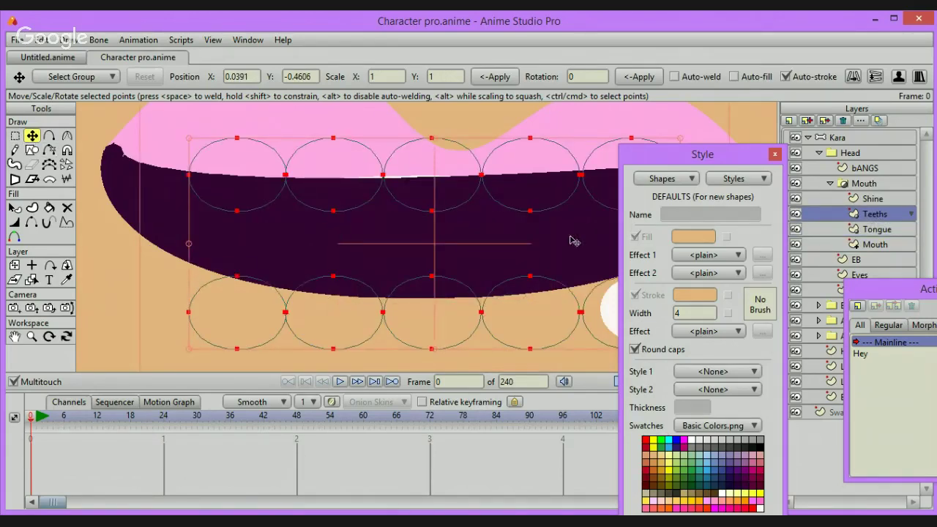
{"action": "left_click_drag", "start_coordinate": [692, 155], "coordinate": [781, 334]}
{"action": "left_click", "coordinate": [14, 135]}
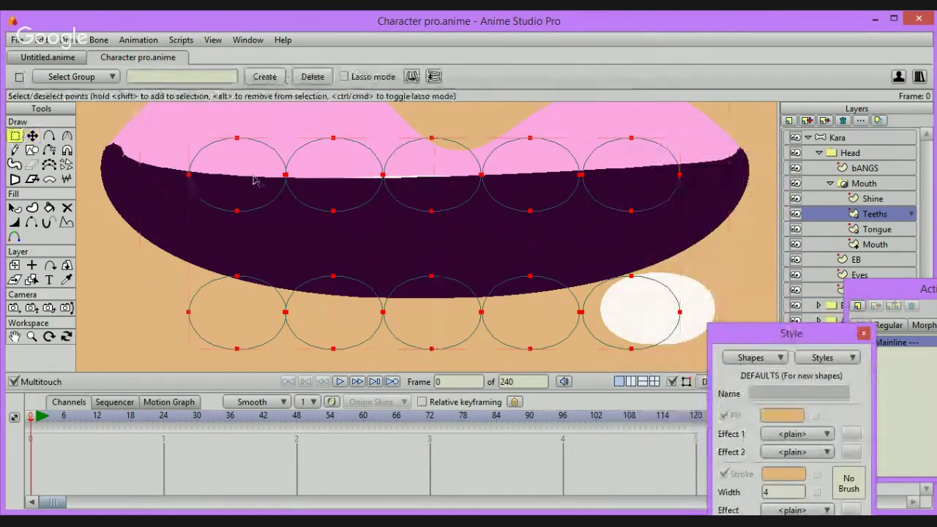
{"action": "left_click_drag", "start_coordinate": [170, 267], "coordinate": [694, 377]}
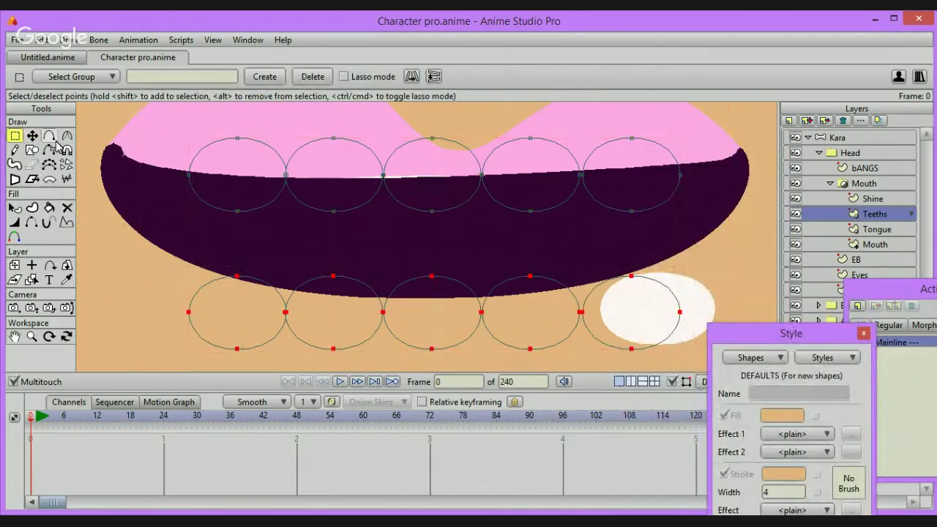
{"action": "left_click", "coordinate": [32, 137]}
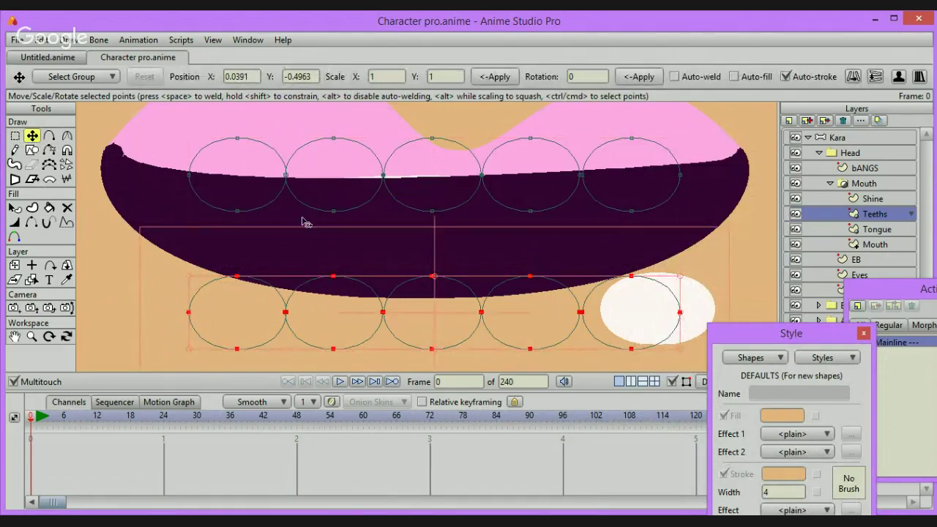
{"action": "left_click_drag", "start_coordinate": [767, 218], "coordinate": [766, 159]}
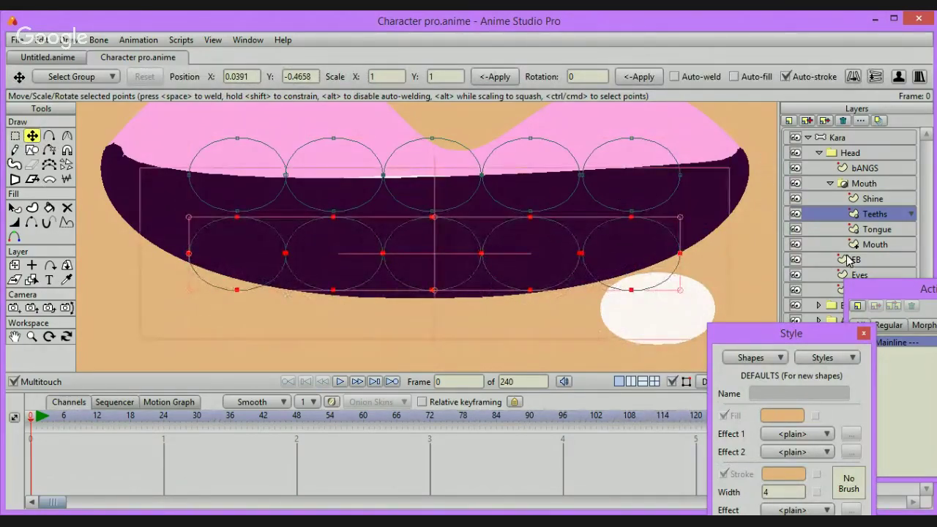
{"action": "left_click", "coordinate": [876, 199]}
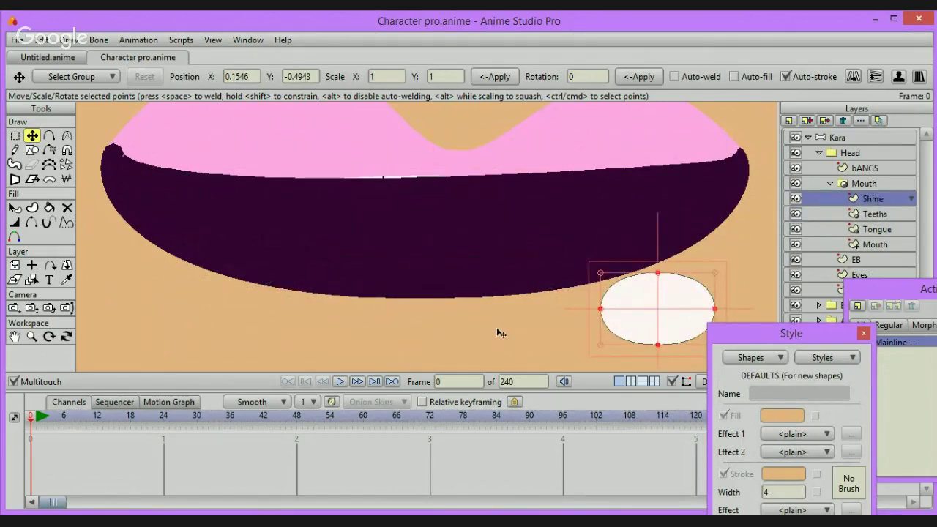
{"action": "left_click", "coordinate": [879, 214]}
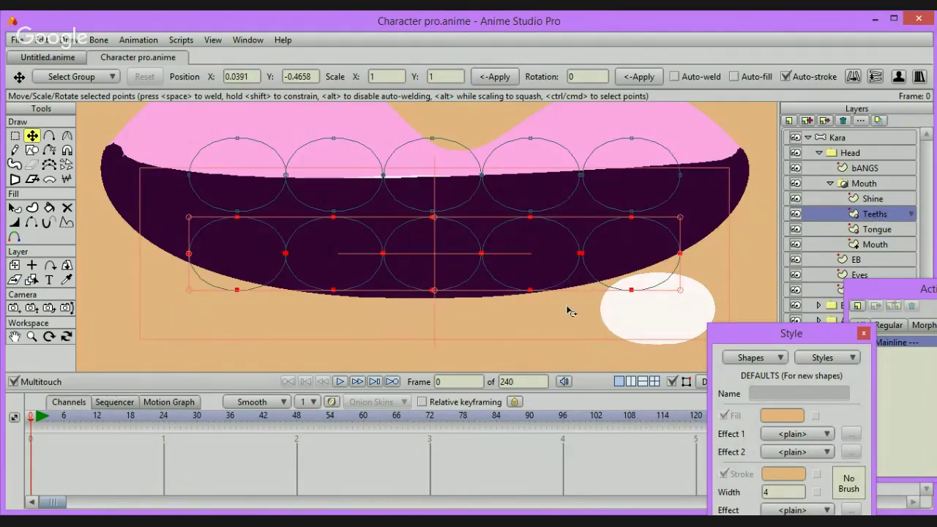
{"action": "mouse_move", "coordinate": [101, 322]}
{"action": "left_mouse_down"}
{"action": "mouse_move", "coordinate": [101, 242]}
{"action": "mouse_move", "coordinate": [105, 316]}
{"action": "left_mouse_up"}
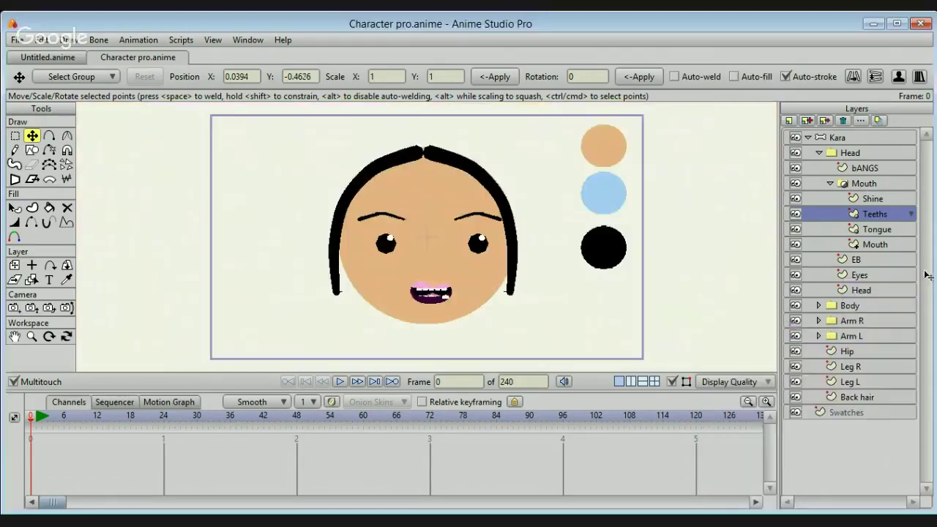
Move the white highlight of the Shine layer onto the raised lower lip, at about X 0.136, Y -0.448
{"action": "left_click", "coordinate": [862, 184]}
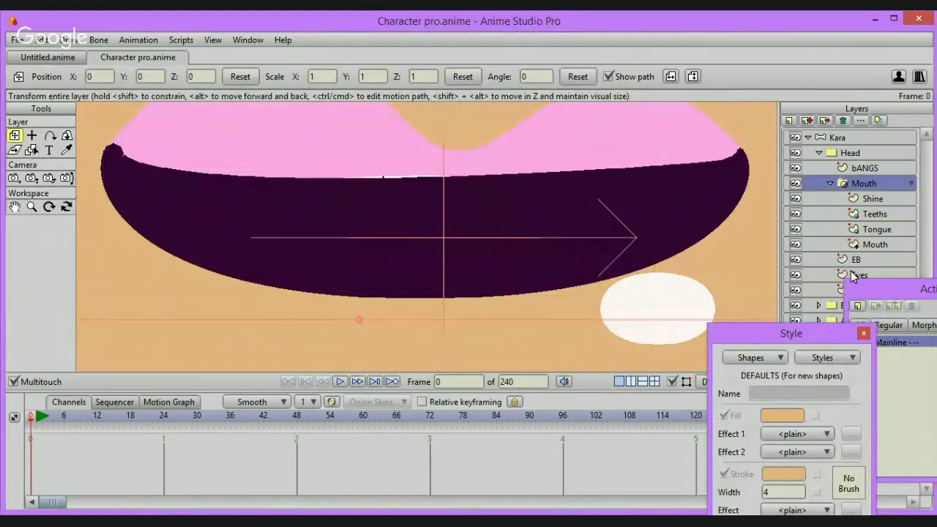
{"action": "left_click", "coordinate": [878, 201]}
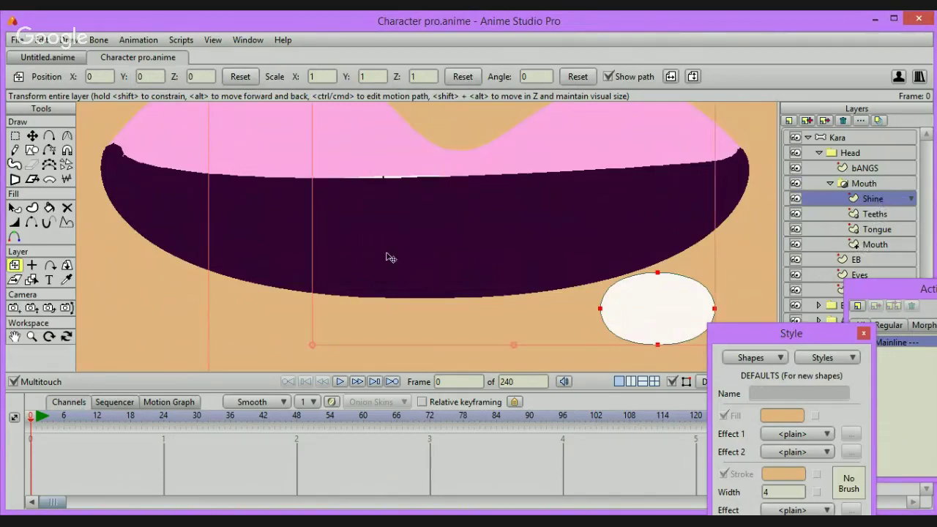
{"action": "left_click", "coordinate": [32, 135]}
{"action": "left_click_drag", "start_coordinate": [248, 326], "coordinate": [211, 238]}
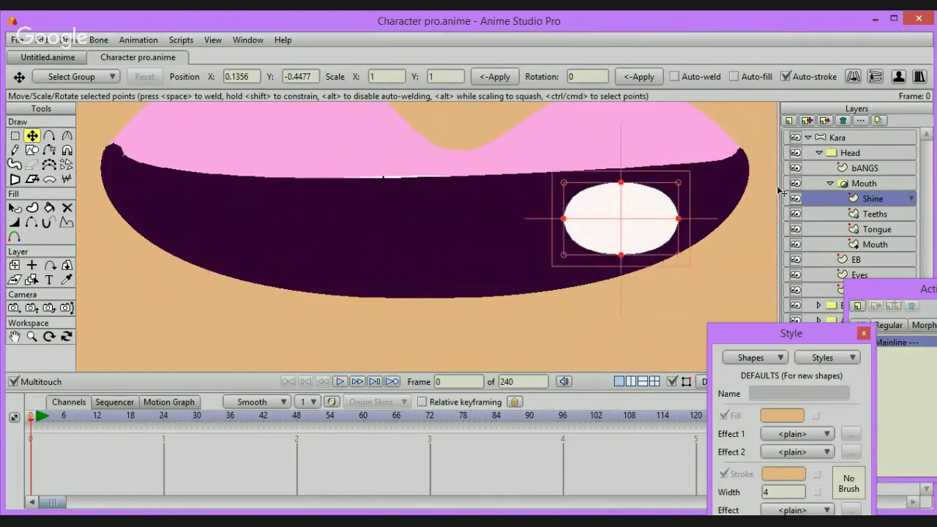
Collapse the Mouth group, select the Head group layer and bring the Actions window in front of the Style window
{"action": "left_click", "coordinate": [858, 138]}
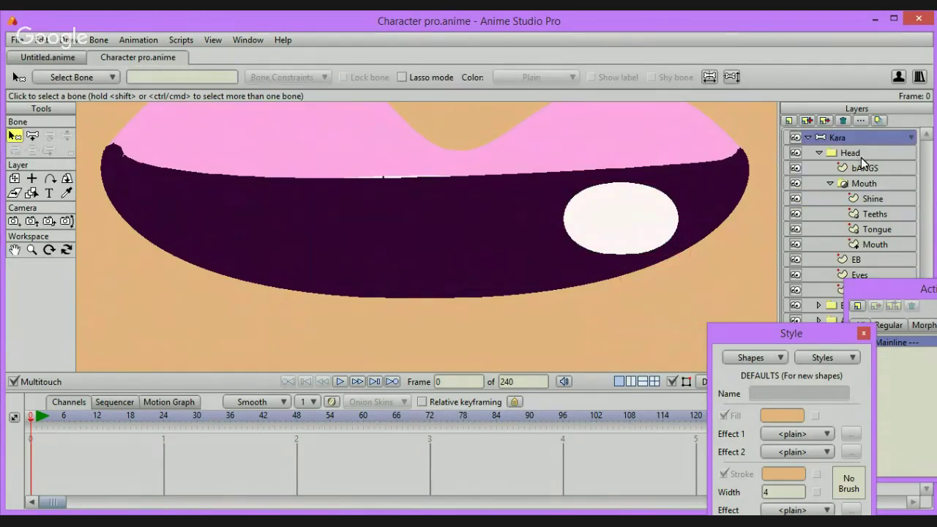
{"action": "key", "text": "ctrl+r"}
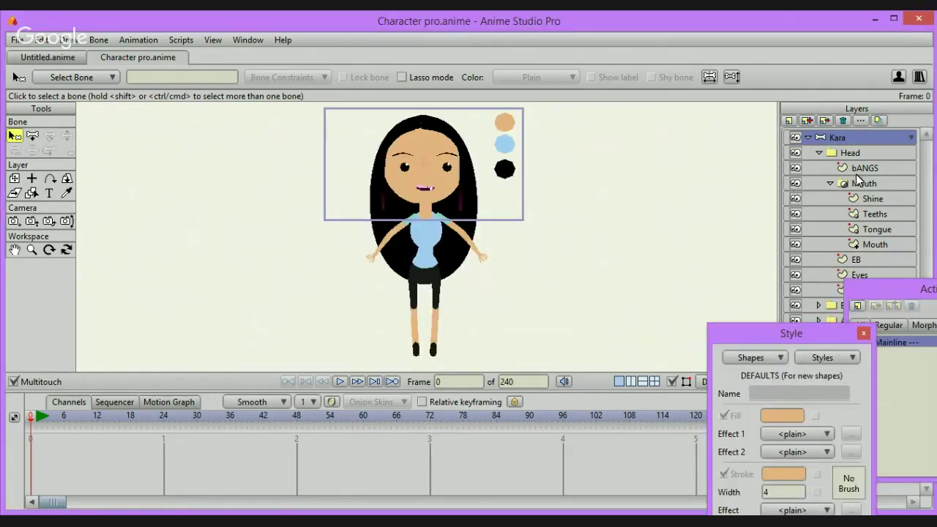
{"action": "left_click", "coordinate": [832, 183]}
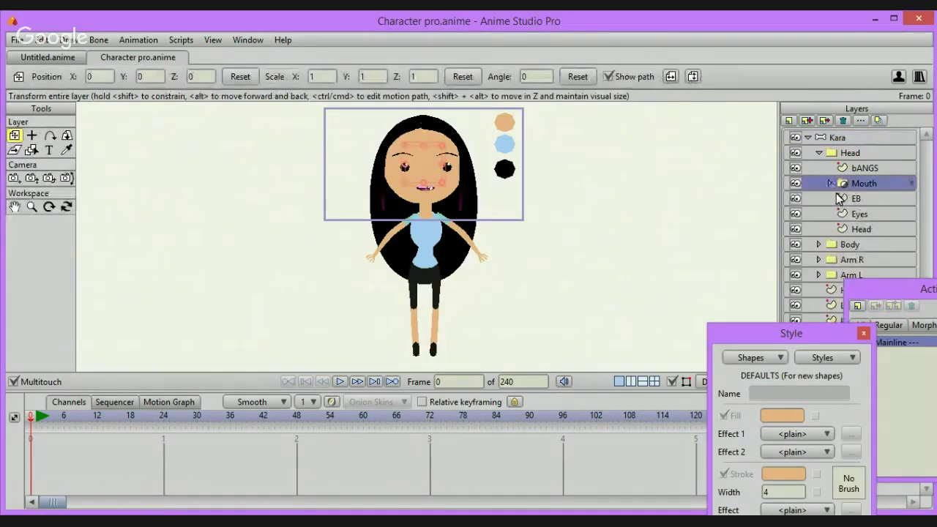
{"action": "left_click", "coordinate": [861, 199]}
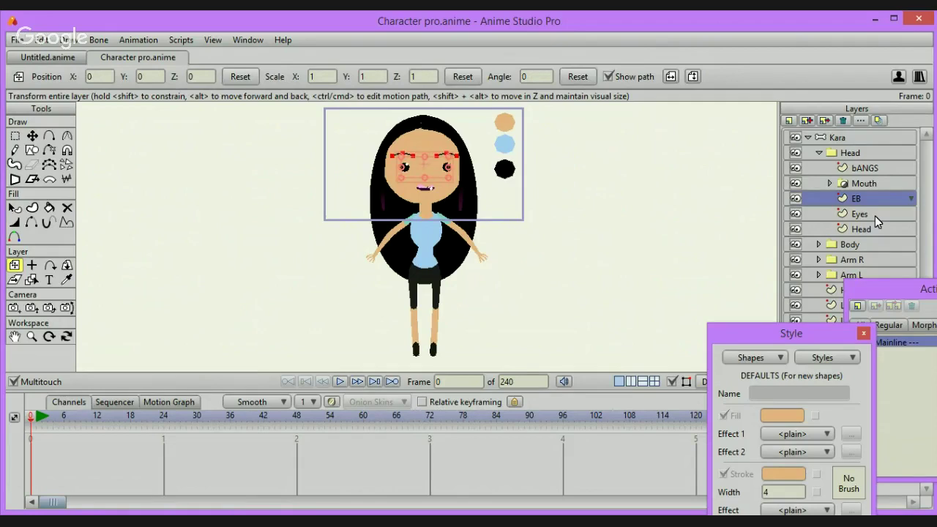
{"action": "left_click", "coordinate": [899, 213]}
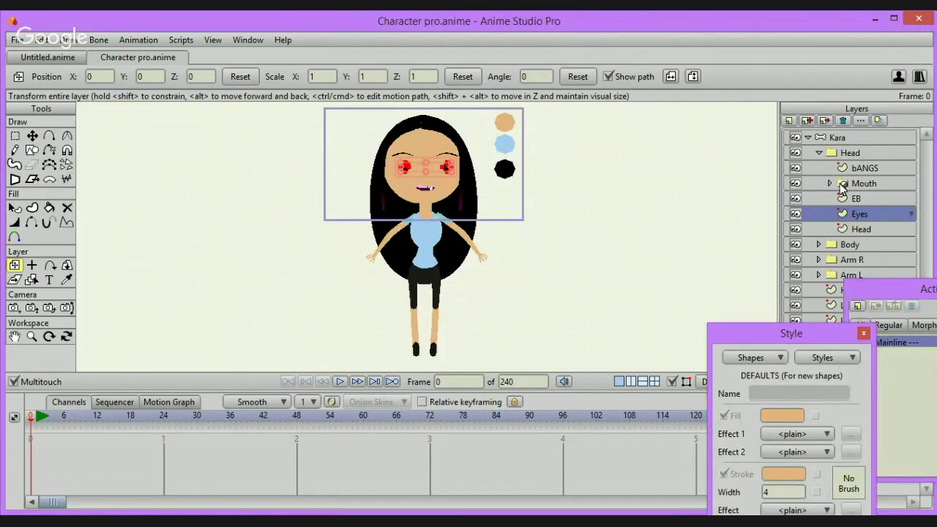
{"action": "left_click", "coordinate": [847, 151]}
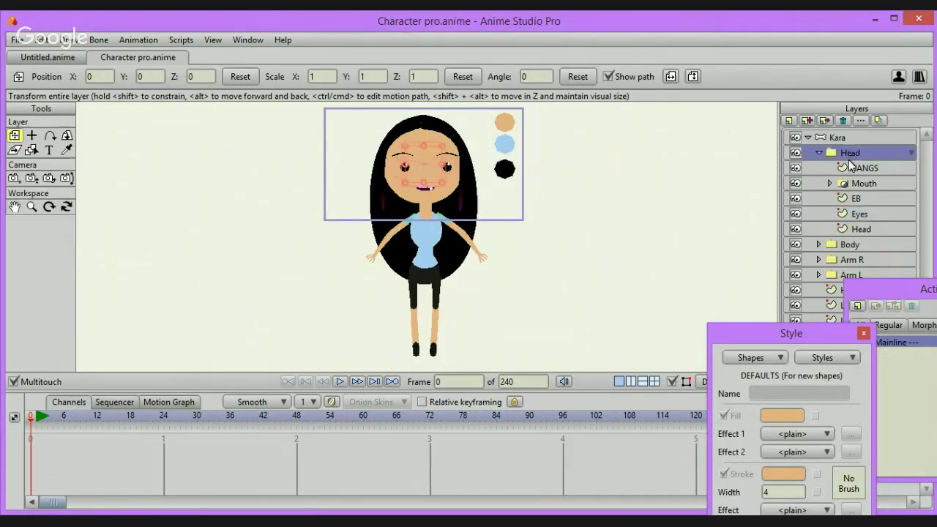
{"action": "key", "text": "ctrl+equal"}
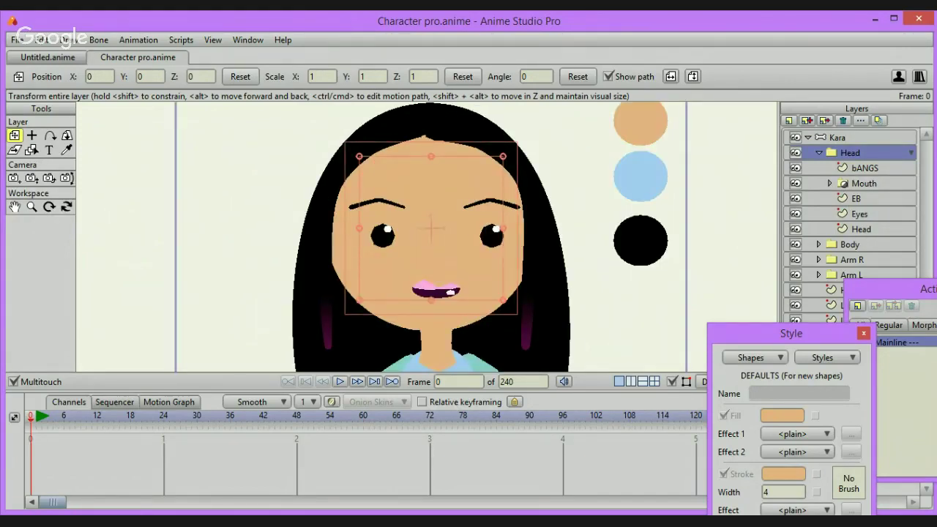
{"action": "left_click_drag", "start_coordinate": [900, 289], "coordinate": [869, 263]}
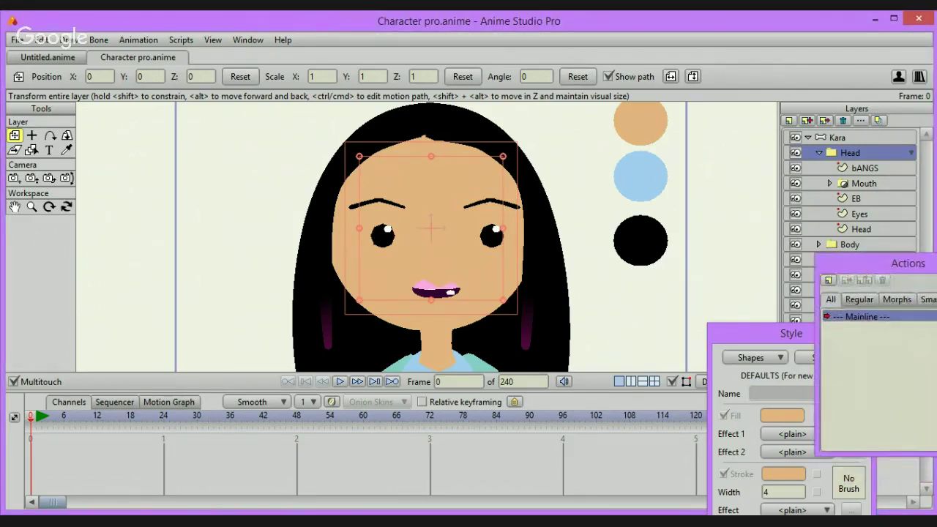
Expand the Mouth group, move the Actions window off the layer list and inspect the Shine, Teeths and Tongue layers
{"action": "left_click", "coordinate": [850, 185]}
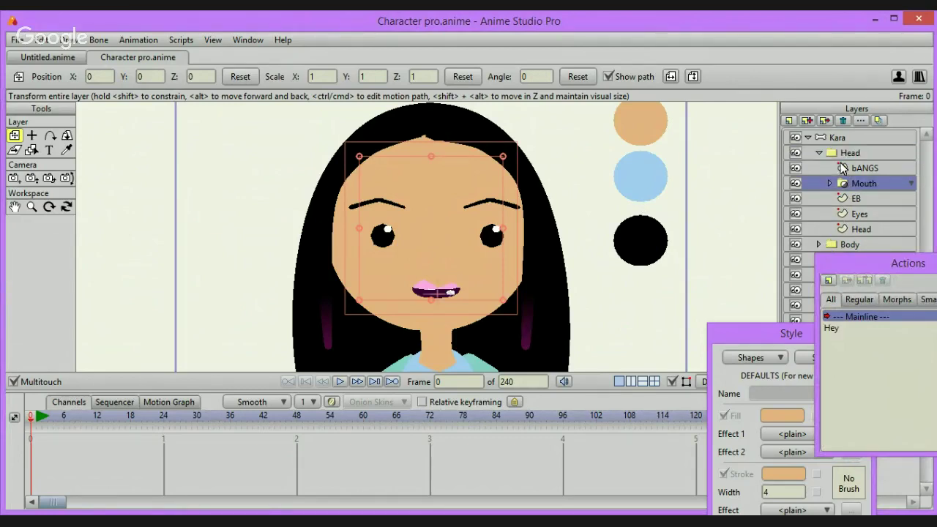
{"action": "left_click", "coordinate": [830, 184]}
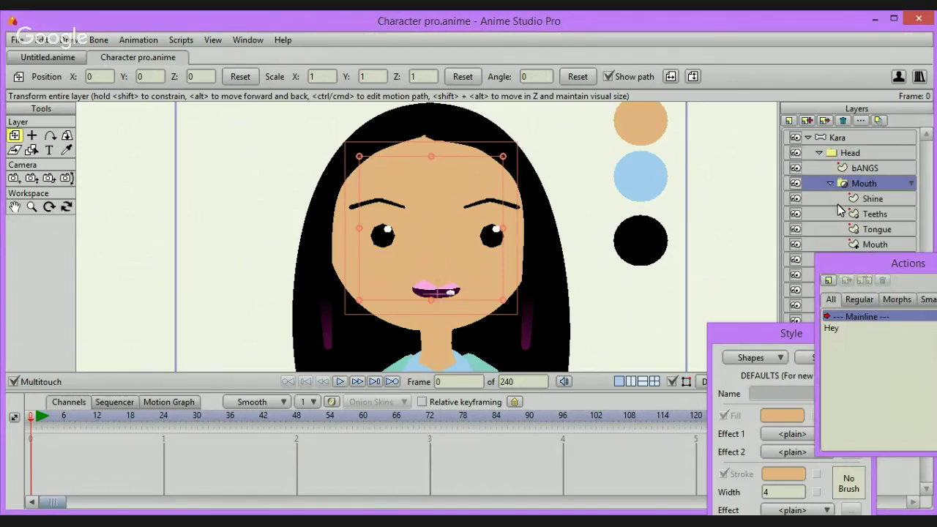
{"action": "left_click_drag", "start_coordinate": [897, 254], "coordinate": [711, 261]}
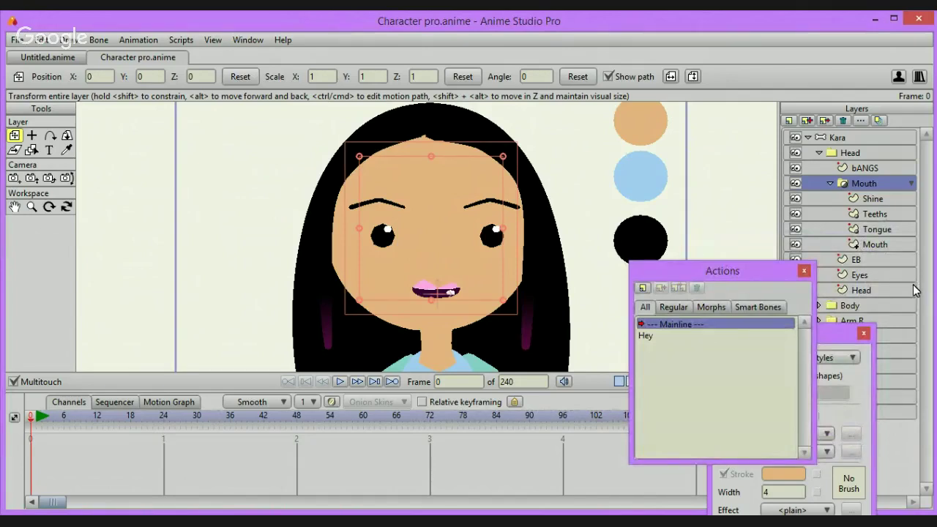
{"action": "left_click", "coordinate": [870, 198]}
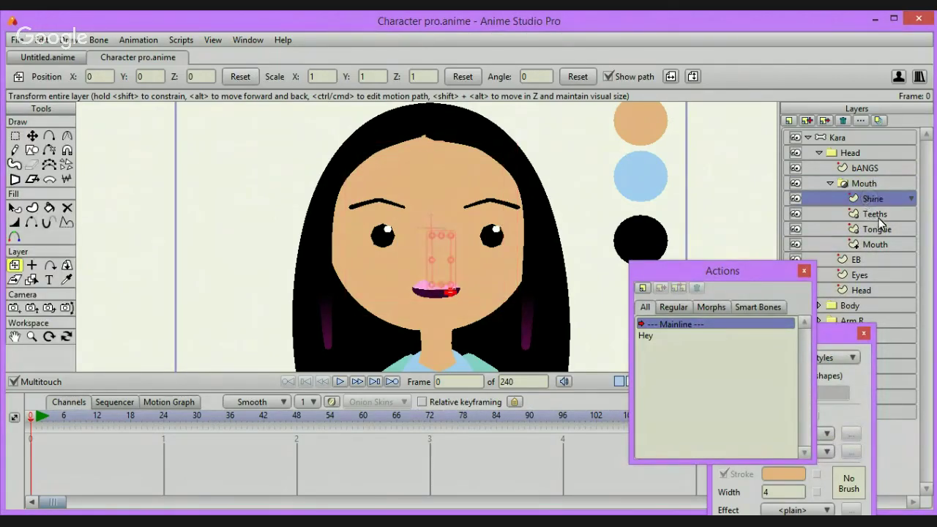
{"action": "left_click", "coordinate": [878, 215]}
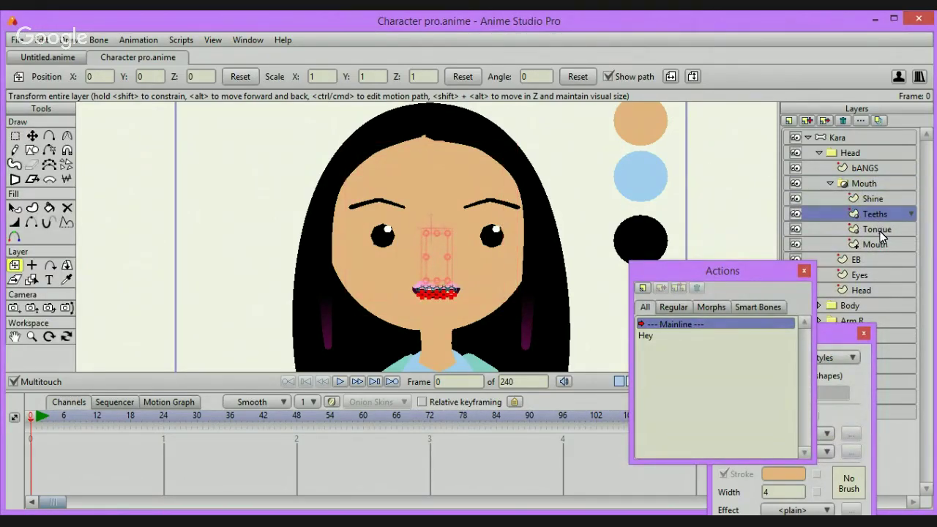
{"action": "left_click", "coordinate": [878, 232]}
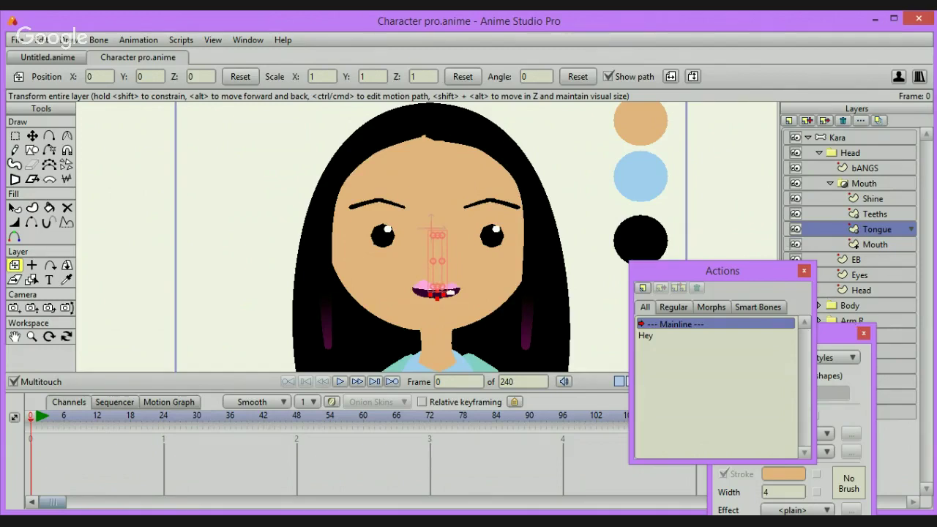
Activate the Hey action for the Tongue layer and play it back
{"action": "left_click", "coordinate": [645, 336]}
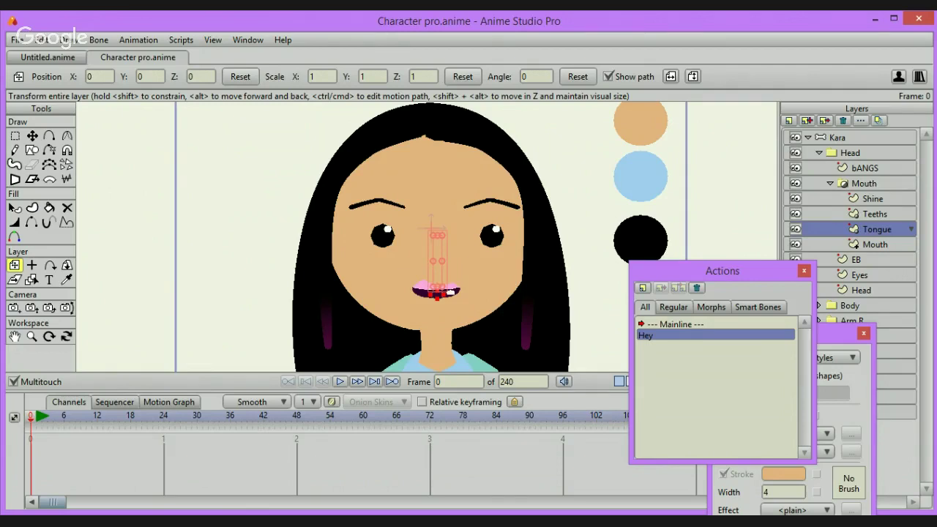
{"action": "double_click", "coordinate": [646, 335]}
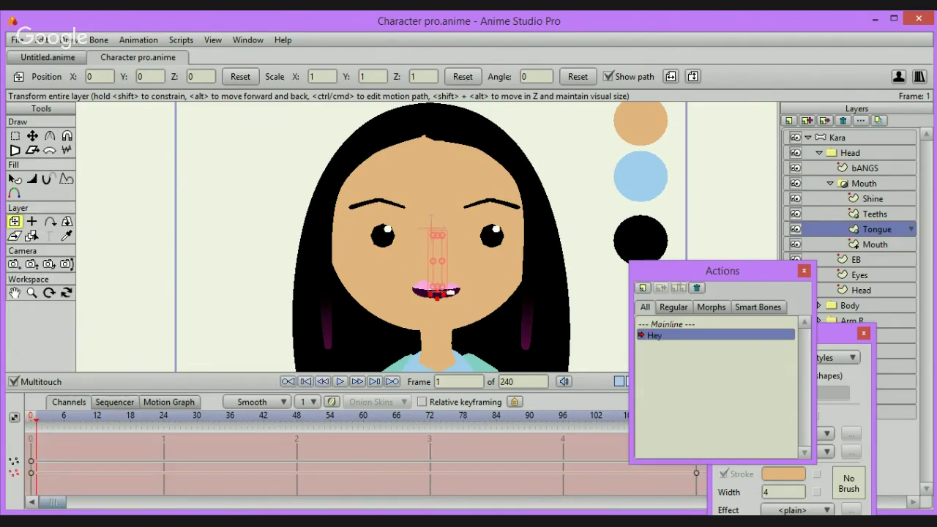
{"action": "key", "text": "space"}
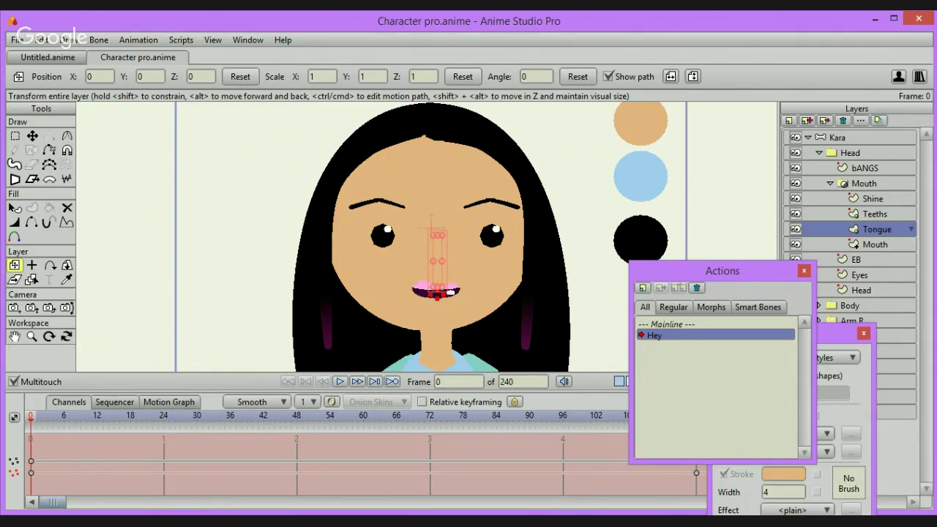
Create an action named La on the Mouth group and insert a copy of the Hey action into it
{"action": "left_click", "coordinate": [889, 183]}
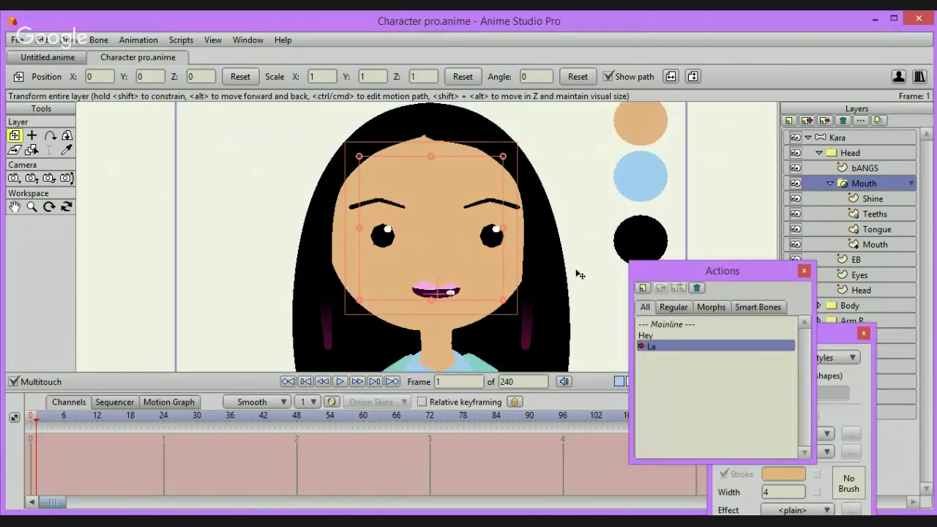
{"action": "left_click", "coordinate": [645, 335]}
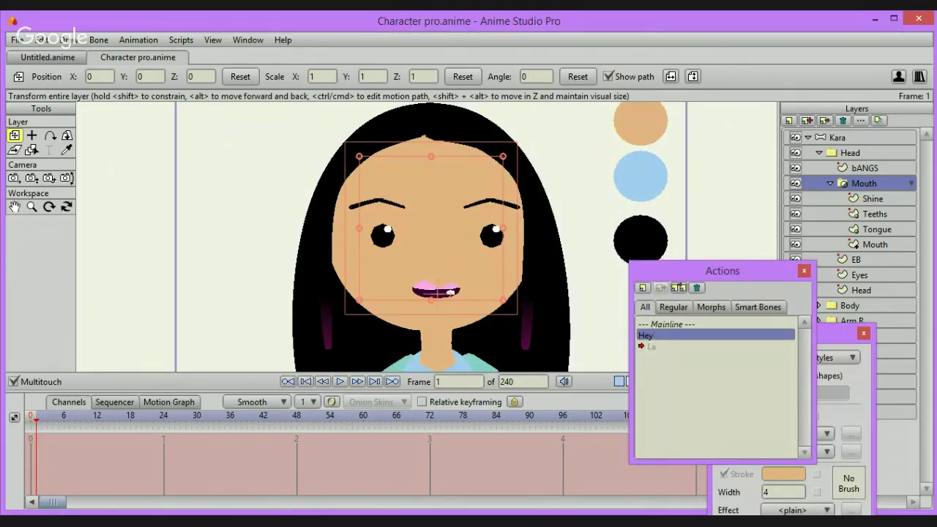
{"action": "left_click", "coordinate": [648, 346]}
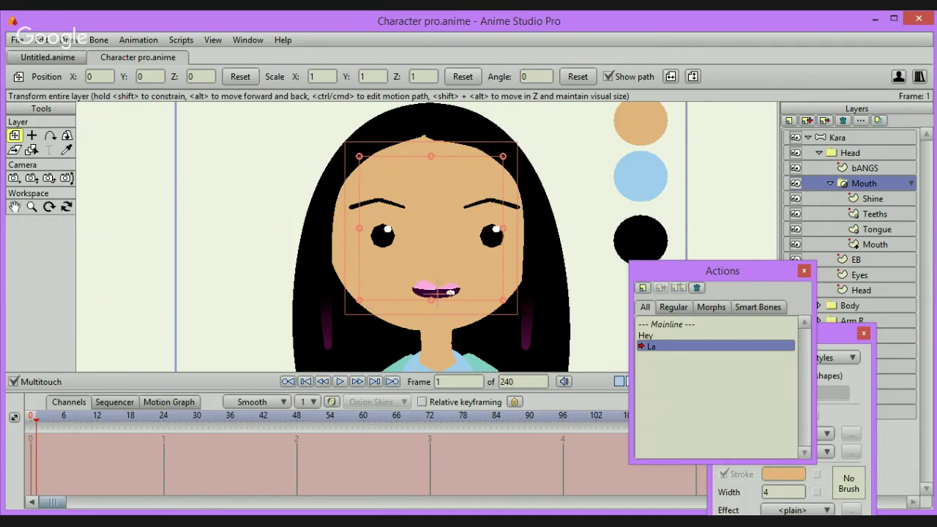
At frame 120 of the La action, raise the Tongue layer's top point to about Y -0.419, behind the upper teeth
{"action": "left_click_drag", "start_coordinate": [773, 270], "coordinate": [855, 357]}
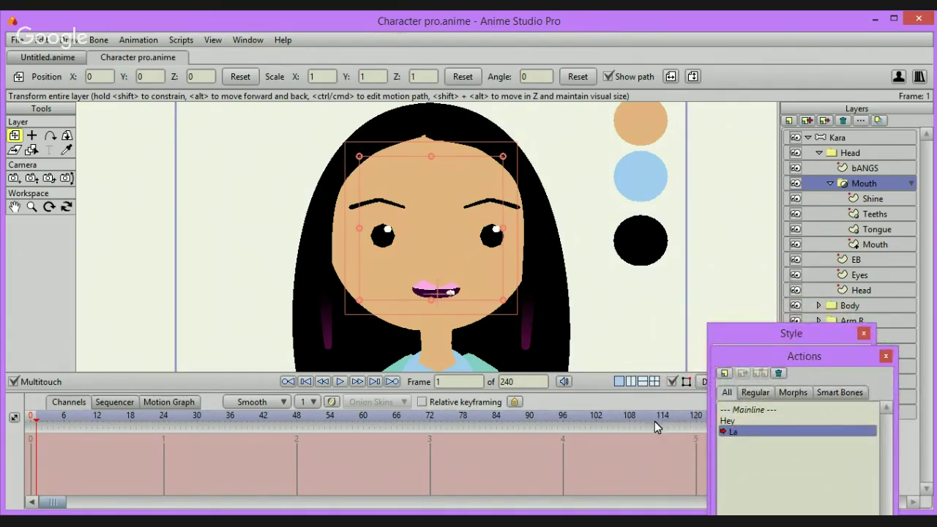
{"action": "left_click", "coordinate": [696, 416]}
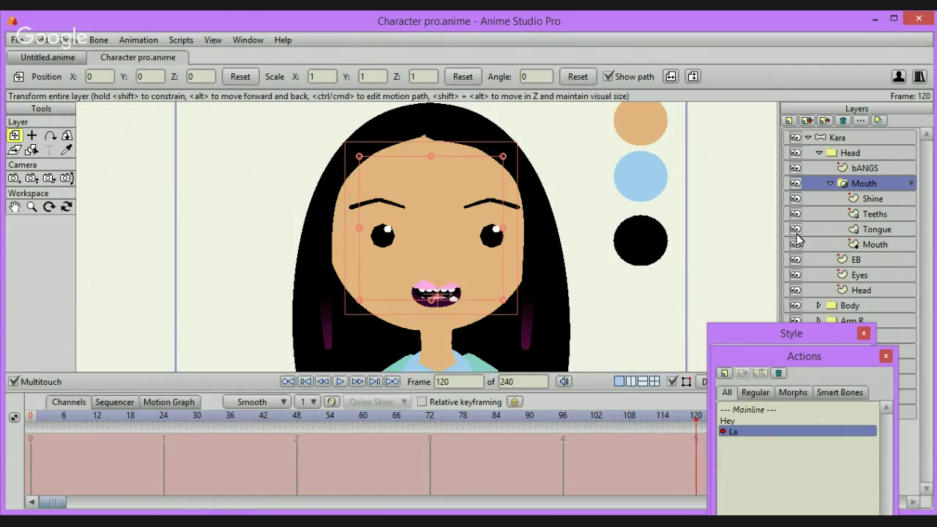
{"action": "left_click", "coordinate": [876, 230]}
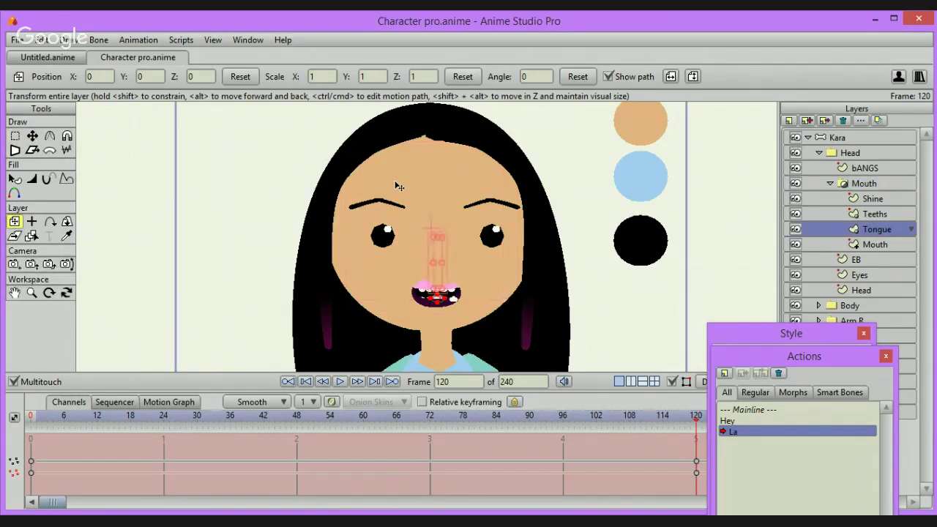
{"action": "scroll", "coordinate": [397, 187], "scroll_direction": "up", "scroll_amount": 10}
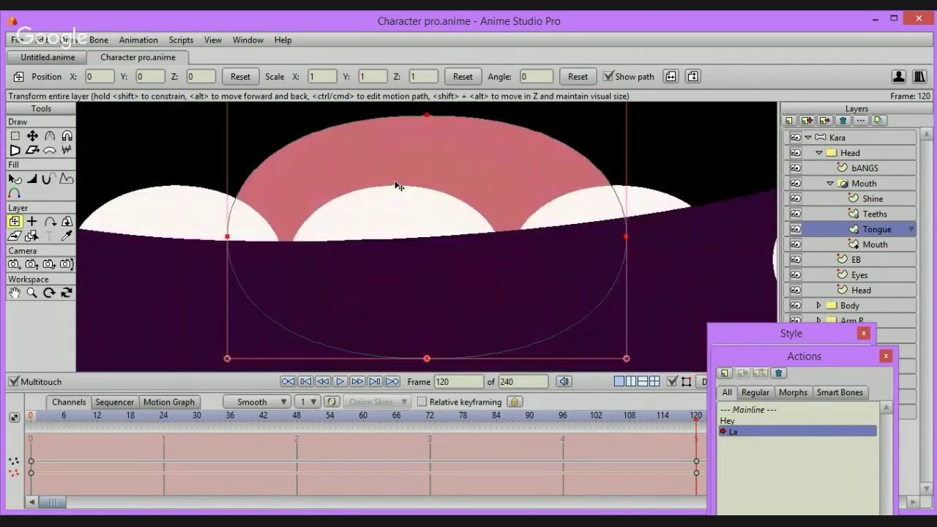
{"action": "left_click", "coordinate": [32, 292]}
{"action": "scroll", "coordinate": [208, 319], "scroll_direction": "down", "scroll_amount": 5}
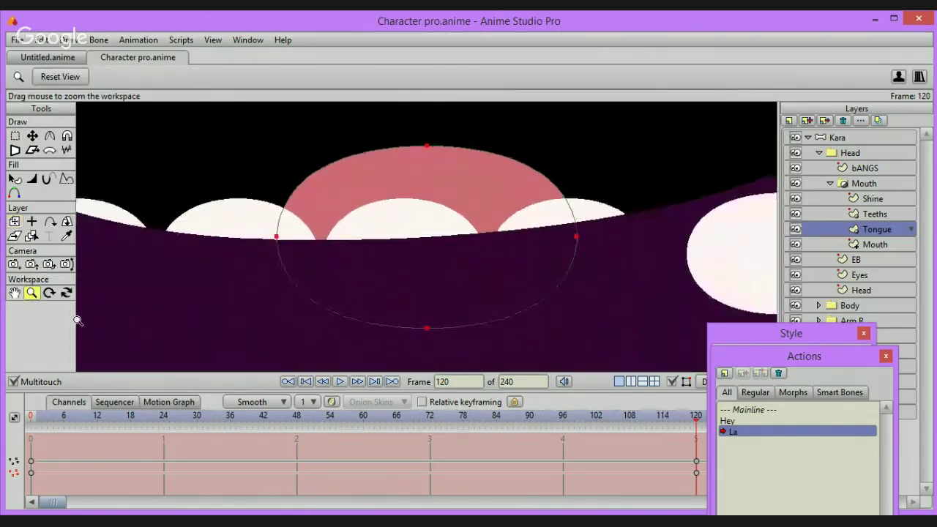
{"action": "scroll", "coordinate": [208, 319], "scroll_direction": "down", "scroll_amount": 3}
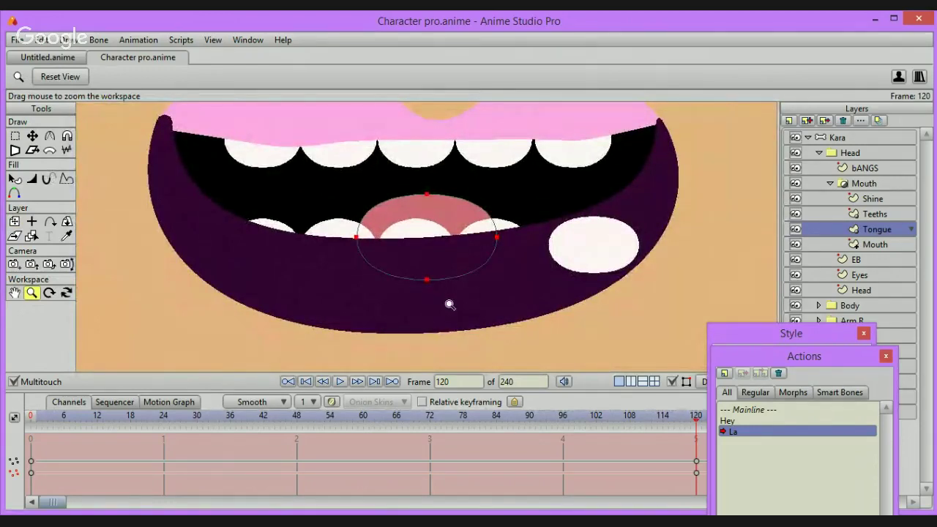
{"action": "key", "text": "ctrl+d"}
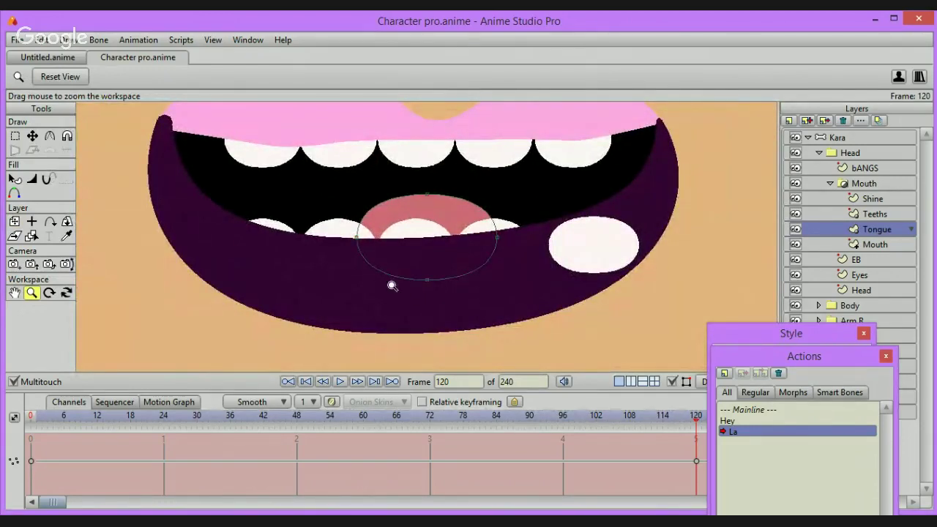
{"action": "left_click", "coordinate": [33, 135]}
{"action": "left_click_drag", "start_coordinate": [431, 195], "coordinate": [427, 127]}
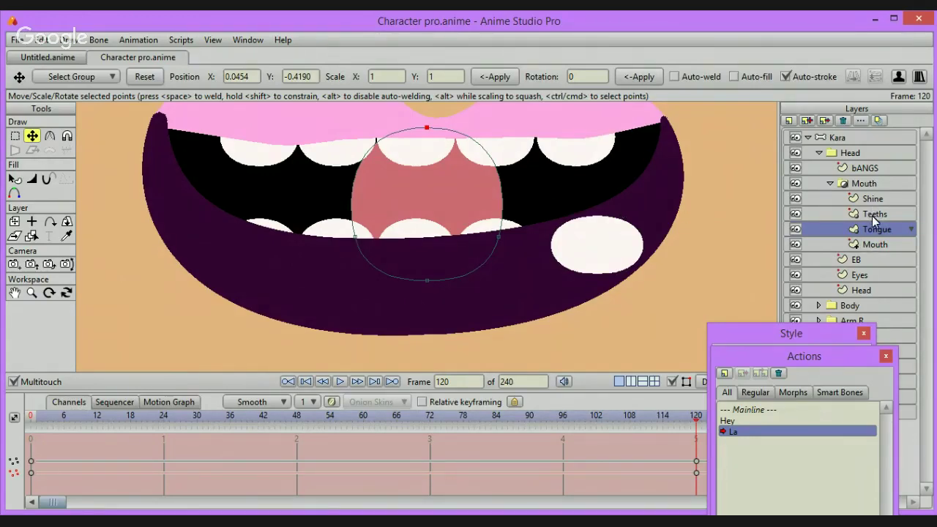
Lower the Mouth layer's bottom centre point and shift the lower teeth and Shine highlight down with it, the highlight to about Y -0.512
{"action": "left_click", "coordinate": [877, 246]}
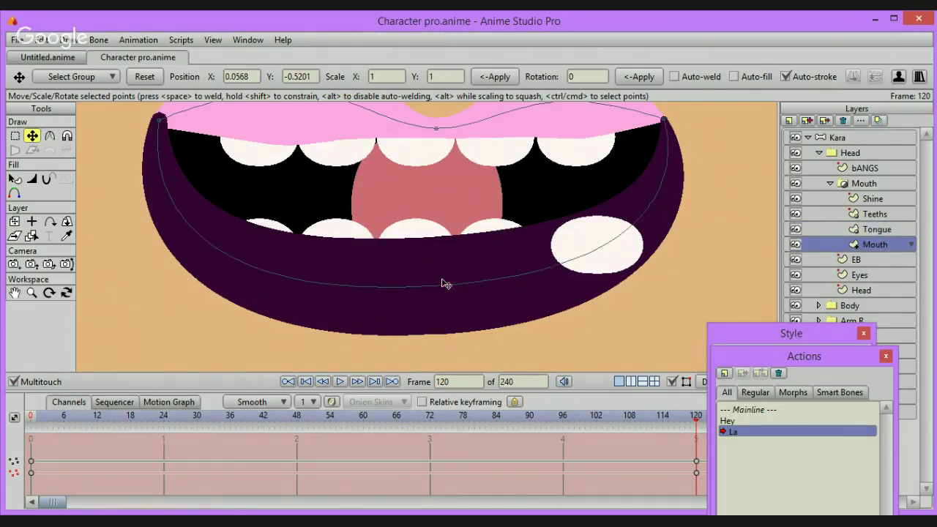
{"action": "left_click_drag", "start_coordinate": [446, 284], "coordinate": [451, 311]}
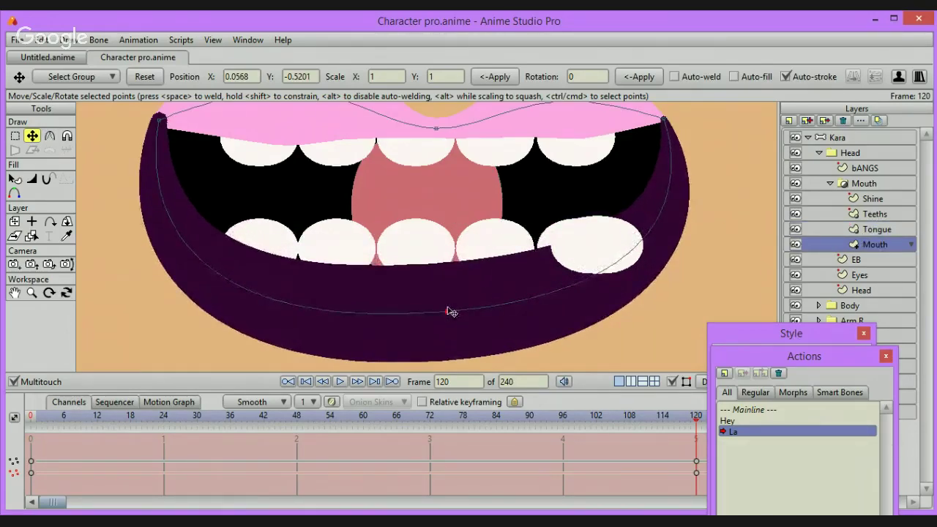
{"action": "left_click", "coordinate": [875, 215]}
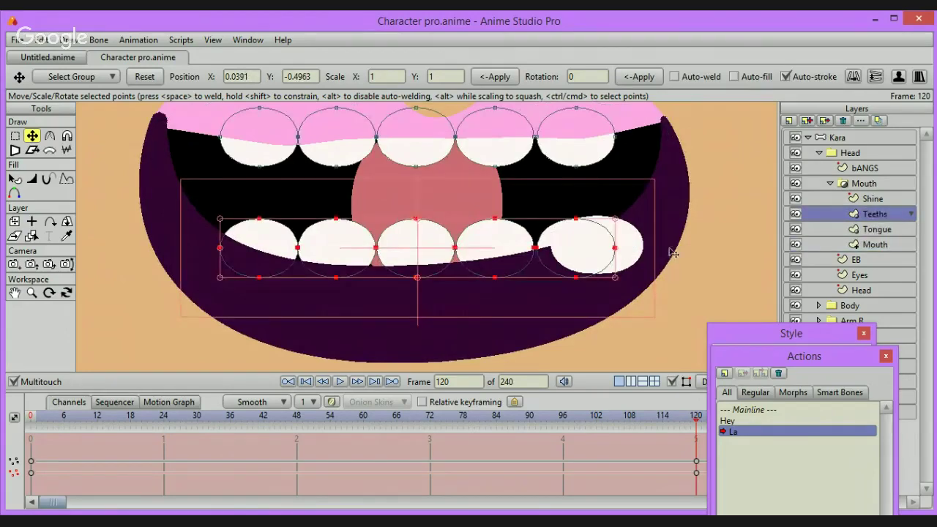
{"action": "left_click_drag", "start_coordinate": [740, 261], "coordinate": [759, 312]}
{"action": "left_click", "coordinate": [887, 204]}
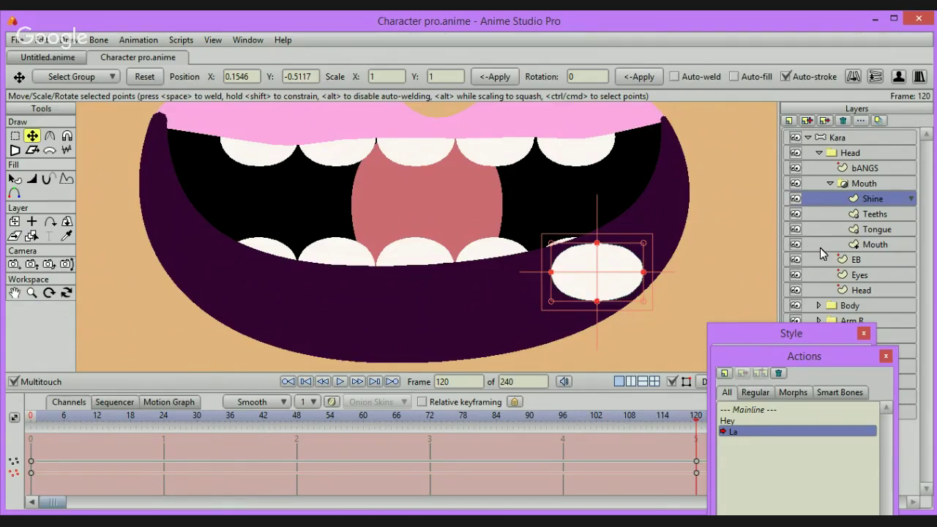
Create an action named F on the collapsed Mouth group and insert a copy of the Hey action into it
{"action": "left_click", "coordinate": [831, 185]}
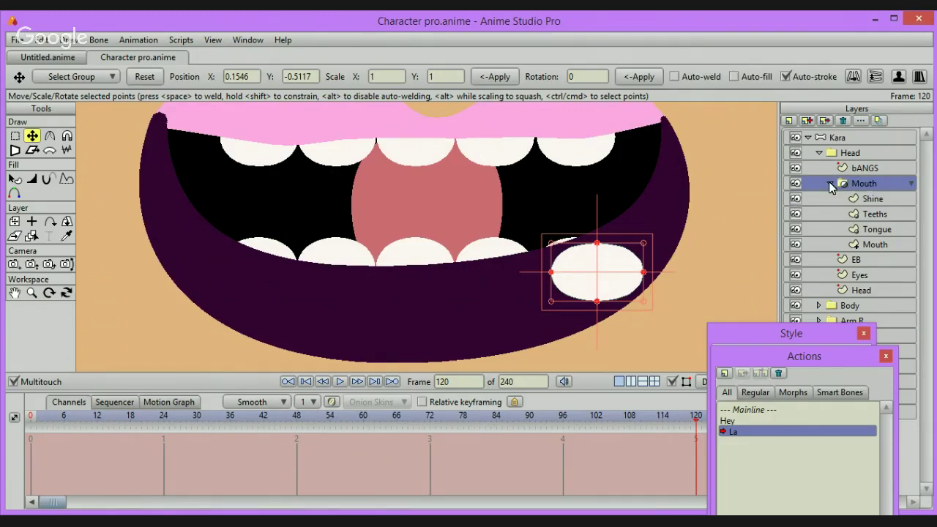
{"action": "left_click", "coordinate": [828, 181]}
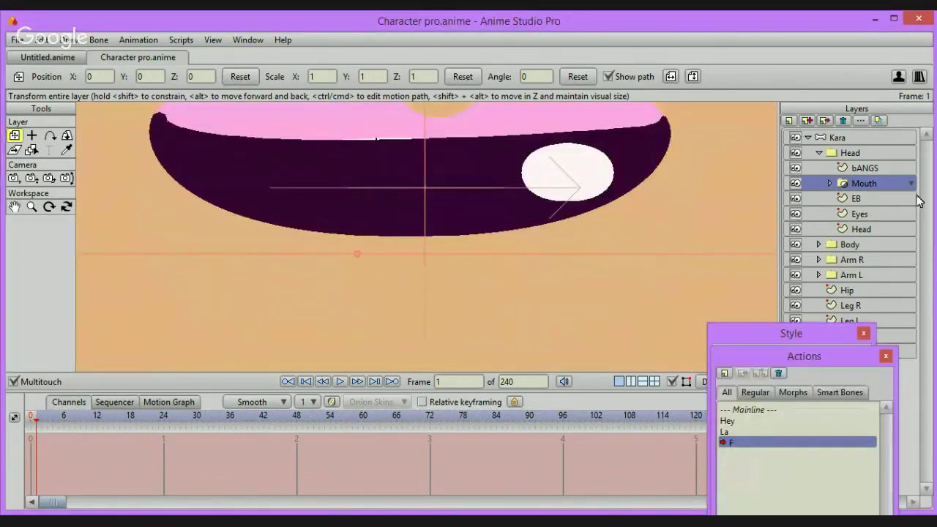
{"action": "left_click", "coordinate": [727, 421]}
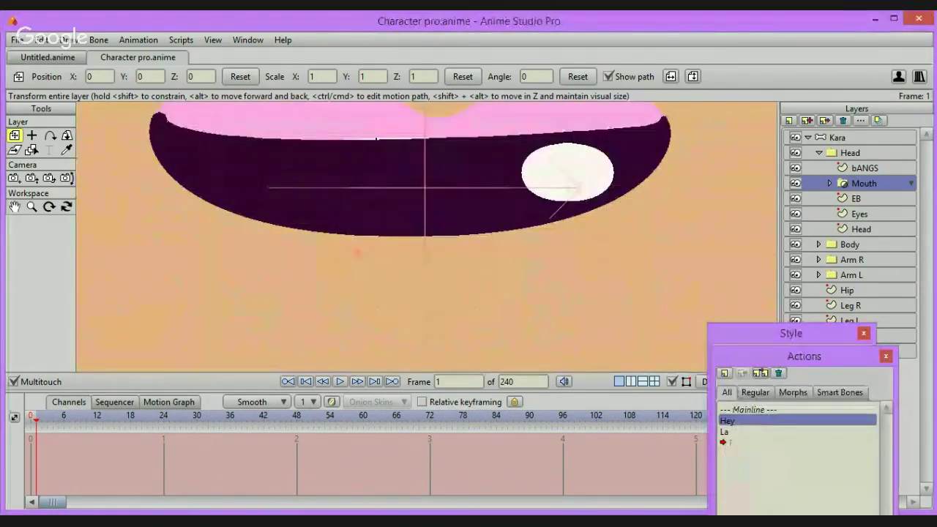
{"action": "left_click", "coordinate": [732, 443]}
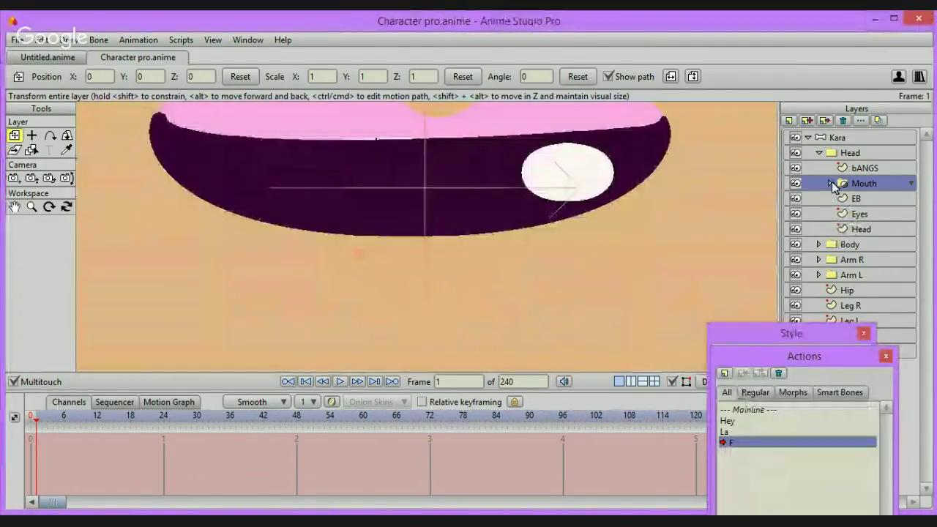
At frame 120 of the F action, move the Mouth layer's bottom centre point to about X -0.001, Y -0.485
{"action": "left_click", "coordinate": [830, 183]}
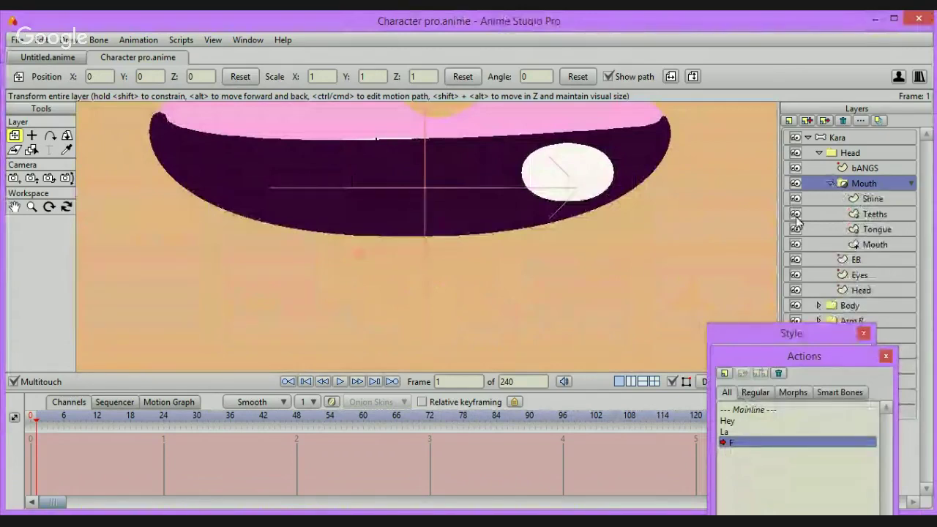
{"action": "left_click", "coordinate": [469, 381]}
{"action": "key", "text": "BackSpace"}
{"action": "type", "text": "120"}
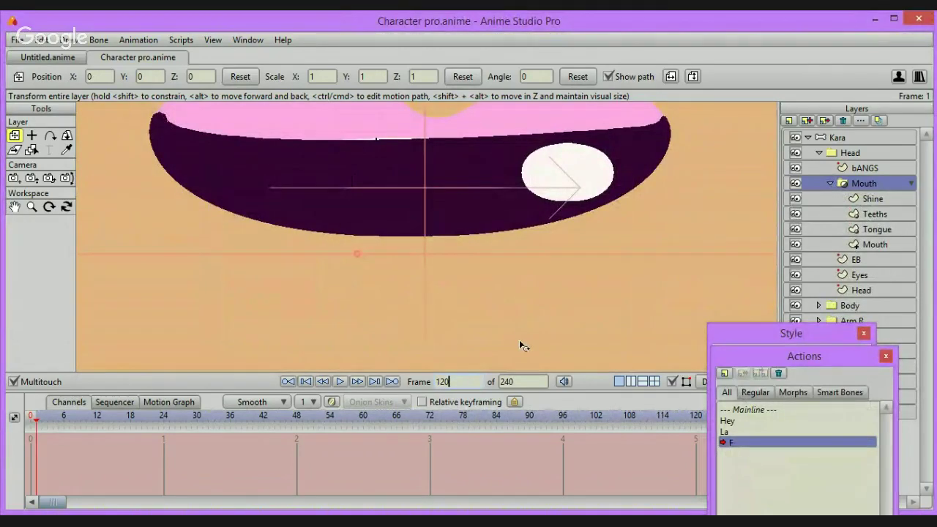
{"action": "key", "text": "Return"}
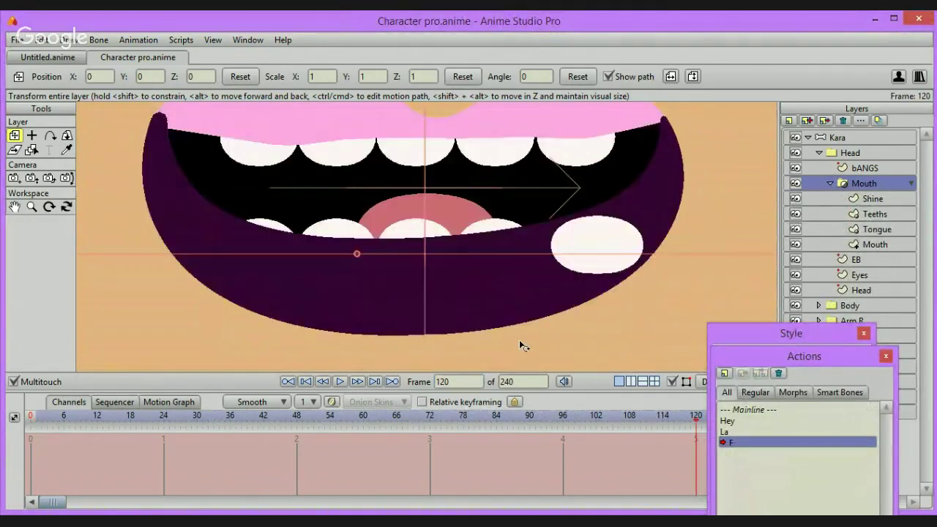
{"action": "left_click", "coordinate": [876, 242]}
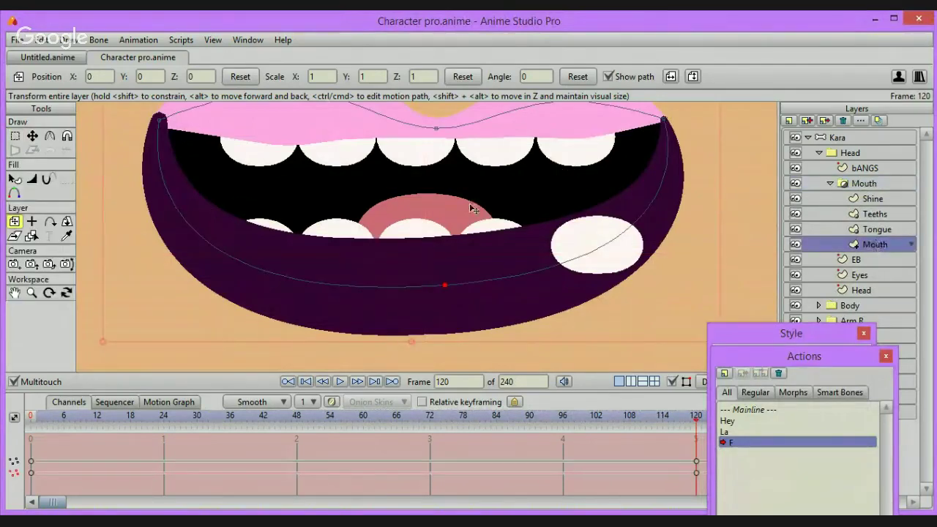
{"action": "left_click", "coordinate": [32, 137]}
{"action": "left_click_drag", "start_coordinate": [448, 286], "coordinate": [355, 232]}
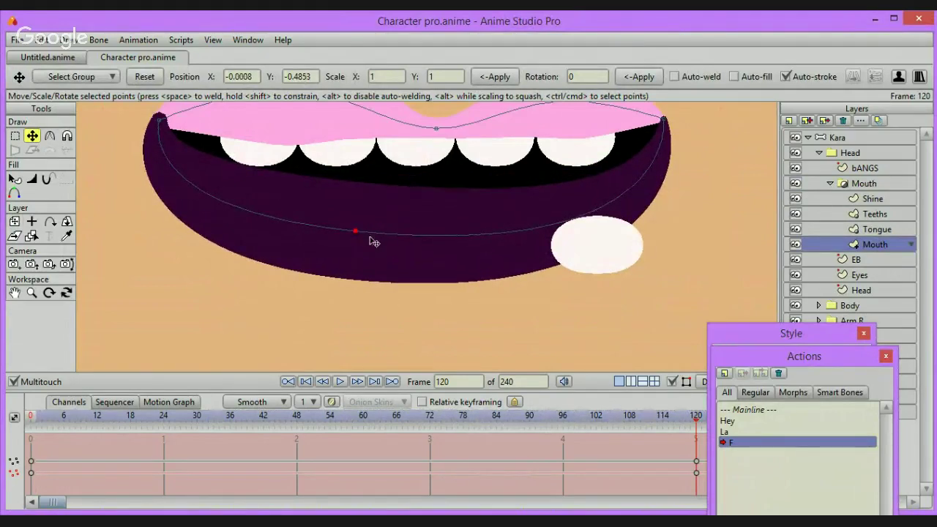
Move the white highlight of the Shine layer up onto the raised lower lip, at about X 0.147, Y -0.473
{"action": "left_click", "coordinate": [890, 211]}
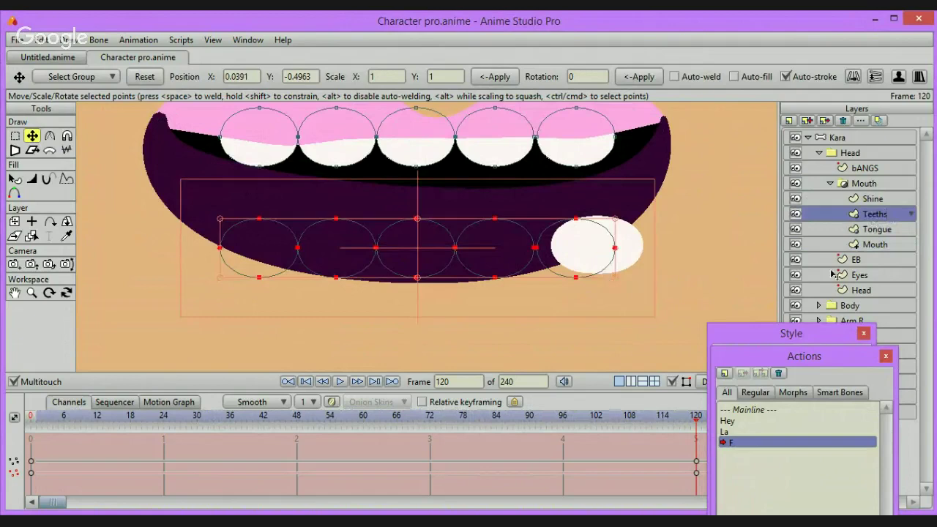
{"action": "left_click", "coordinate": [867, 199]}
{"action": "left_click_drag", "start_coordinate": [718, 293], "coordinate": [714, 260]}
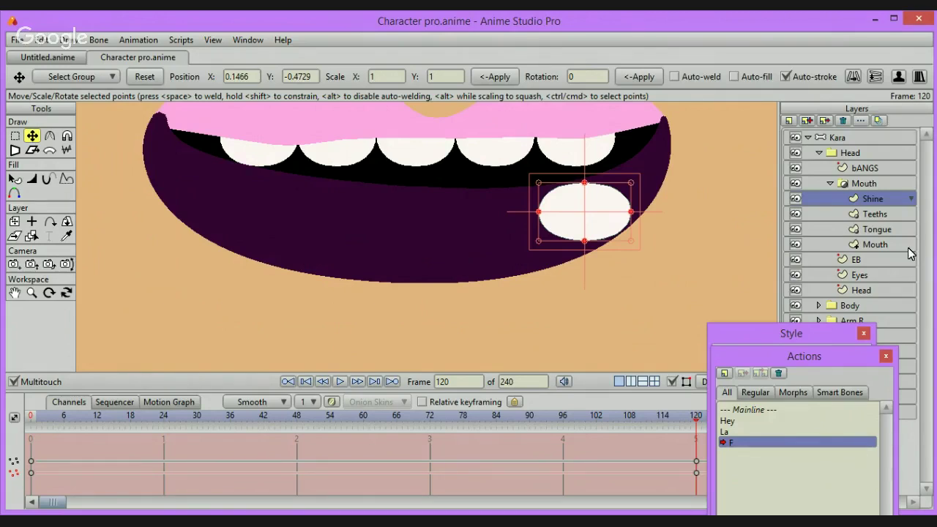
Activate the Mouth group's F action and review its mouth shape at frame 120
{"action": "left_click", "coordinate": [866, 152]}
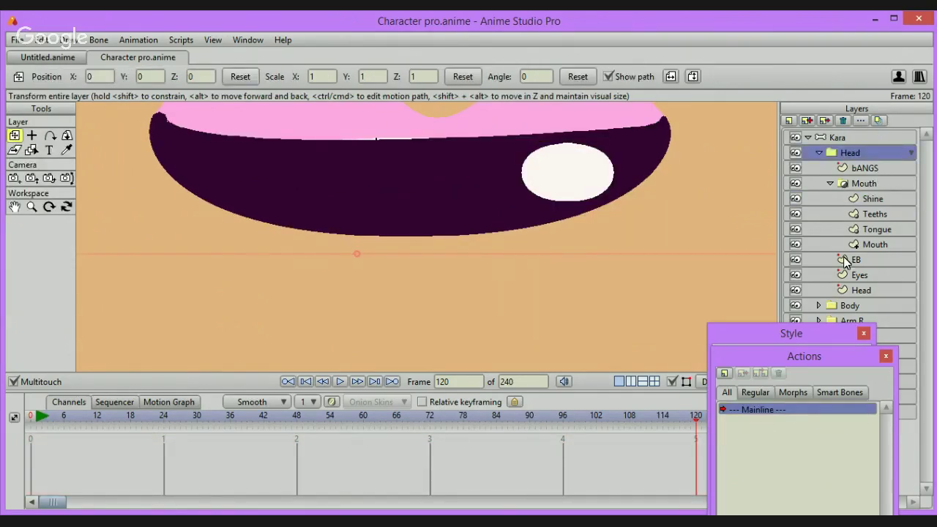
{"action": "left_click", "coordinate": [867, 183]}
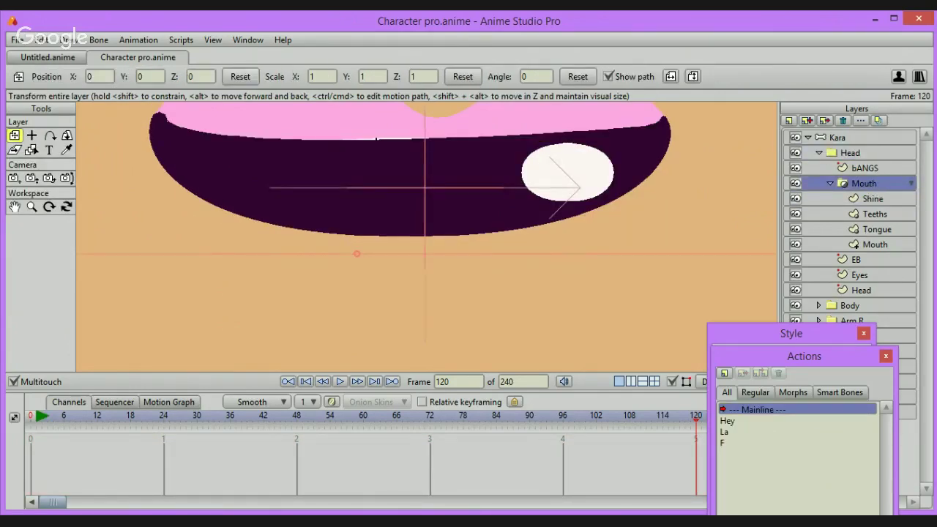
{"action": "double_click", "coordinate": [725, 442]}
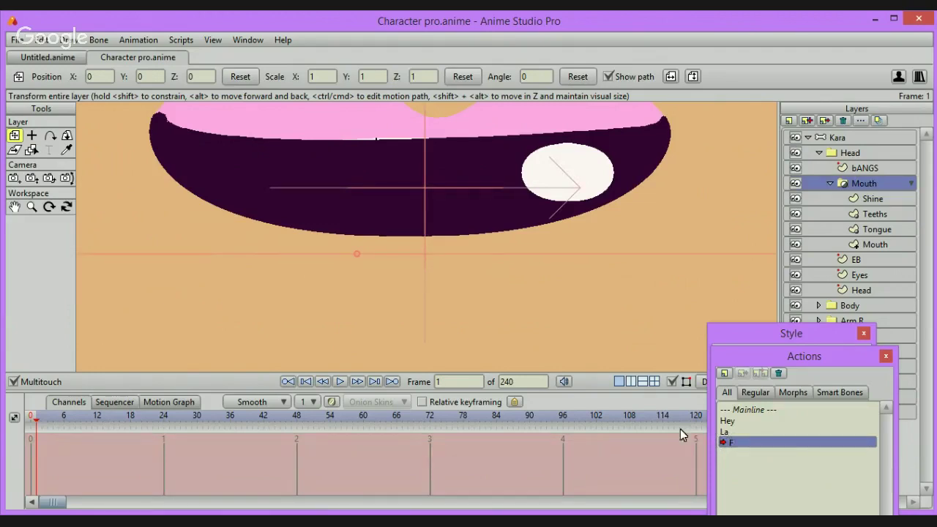
{"action": "mouse_move", "coordinate": [694, 421]}
{"action": "left_mouse_down"}
{"action": "mouse_move", "coordinate": [328, 426]}
{"action": "mouse_move", "coordinate": [701, 426]}
{"action": "mouse_move", "coordinate": [256, 418]}
{"action": "mouse_move", "coordinate": [695, 415]}
{"action": "left_mouse_up"}
Create an action named Oh on the Mouth group and insert a copy of the Hey action into it
{"action": "double_click", "coordinate": [732, 432]}
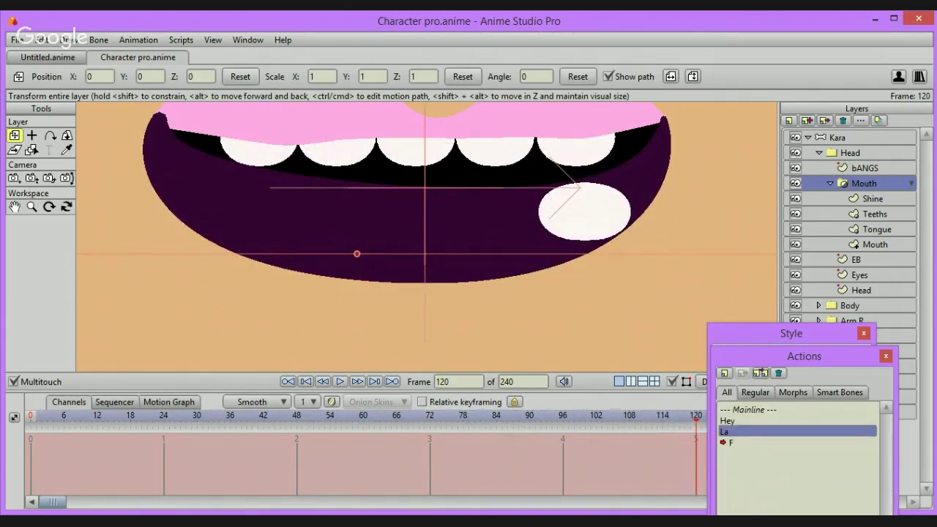
{"action": "mouse_move", "coordinate": [681, 417]}
{"action": "left_mouse_down"}
{"action": "mouse_move", "coordinate": [690, 415]}
{"action": "mouse_move", "coordinate": [373, 415]}
{"action": "mouse_move", "coordinate": [685, 429]}
{"action": "mouse_move", "coordinate": [512, 452]}
{"action": "mouse_move", "coordinate": [268, 421]}
{"action": "mouse_move", "coordinate": [701, 422]}
{"action": "mouse_move", "coordinate": [668, 421]}
{"action": "left_mouse_up"}
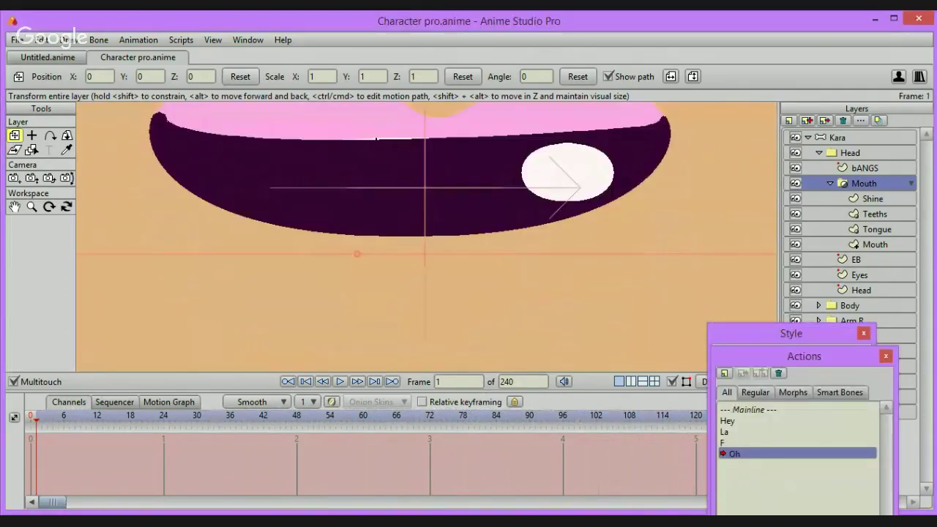
{"action": "left_click", "coordinate": [728, 421]}
{"action": "left_click", "coordinate": [762, 371]}
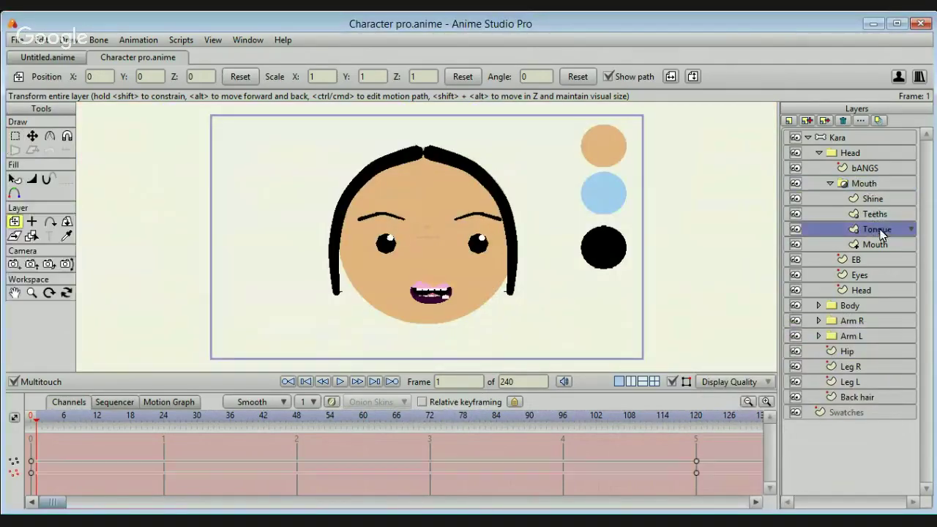
At frame 120 of the Oh action, move the Mouth layer's corner points inward and down, the right one to about X 0.164, Y -0.465
{"action": "left_click", "coordinate": [877, 228]}
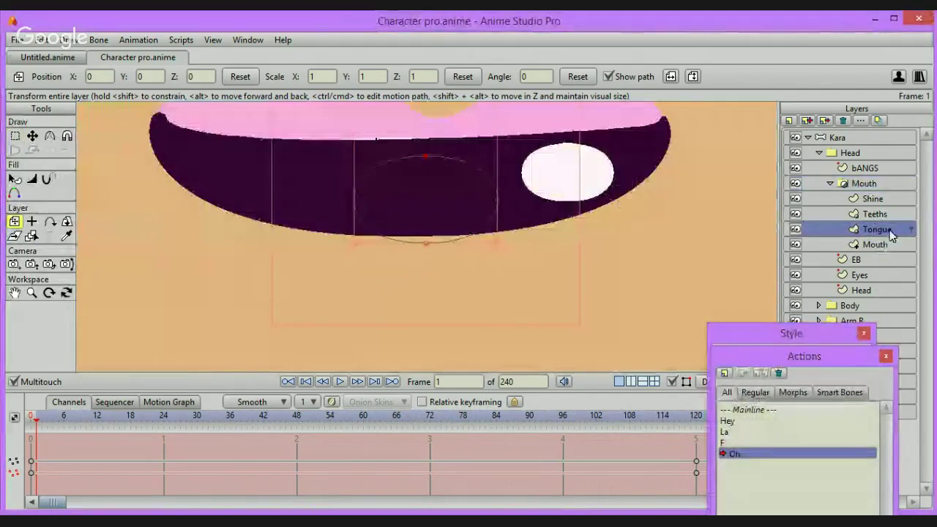
{"action": "left_click", "coordinate": [878, 244]}
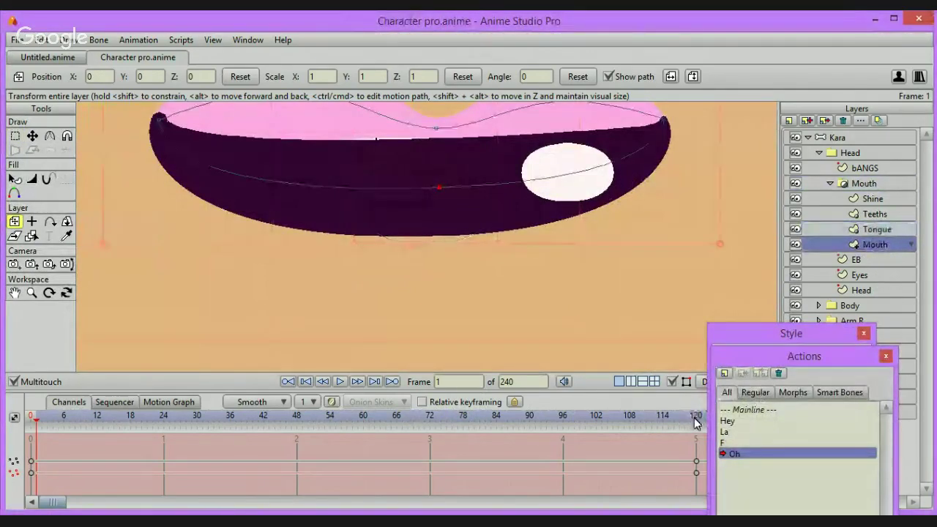
{"action": "left_click", "coordinate": [695, 416]}
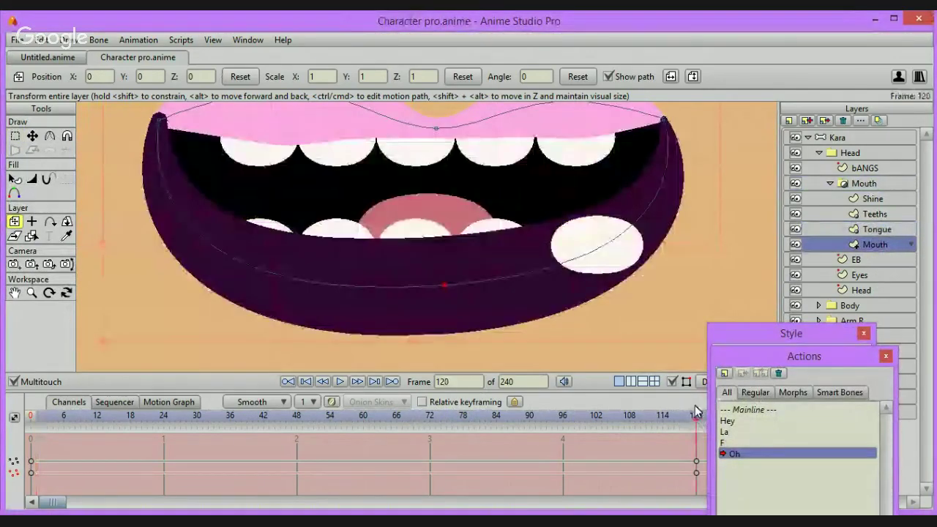
{"action": "left_click", "coordinate": [32, 136]}
{"action": "left_click_drag", "start_coordinate": [157, 123], "coordinate": [175, 179]}
{"action": "left_click_drag", "start_coordinate": [663, 120], "coordinate": [669, 190]}
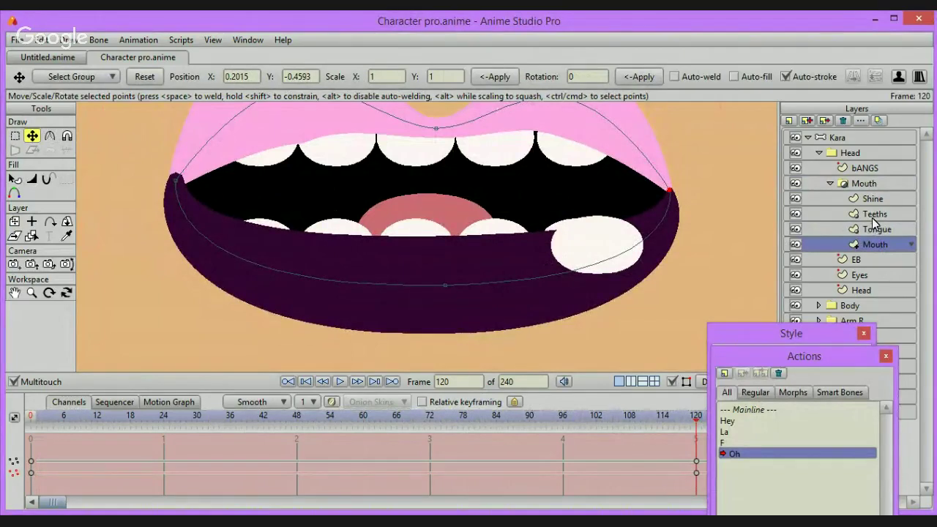
{"action": "left_click_drag", "start_coordinate": [669, 191], "coordinate": [630, 192]}
{"action": "left_click_drag", "start_coordinate": [176, 180], "coordinate": [249, 199]}
{"action": "left_click_drag", "start_coordinate": [634, 191], "coordinate": [615, 200]}
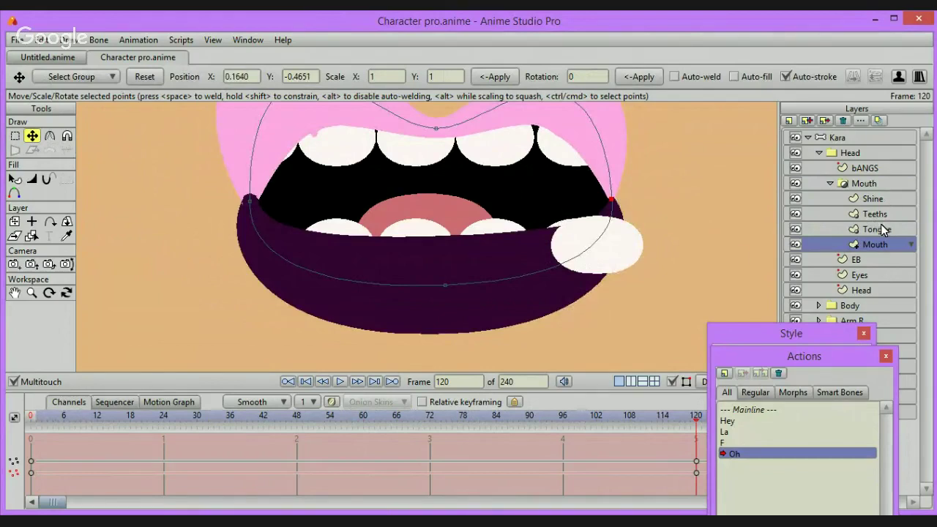
Move the Shine layer's white highlight onto the narrowed lower lip, at about X 0.126, Y -0.508
{"action": "left_click", "coordinate": [875, 231]}
{"action": "left_click", "coordinate": [872, 214]}
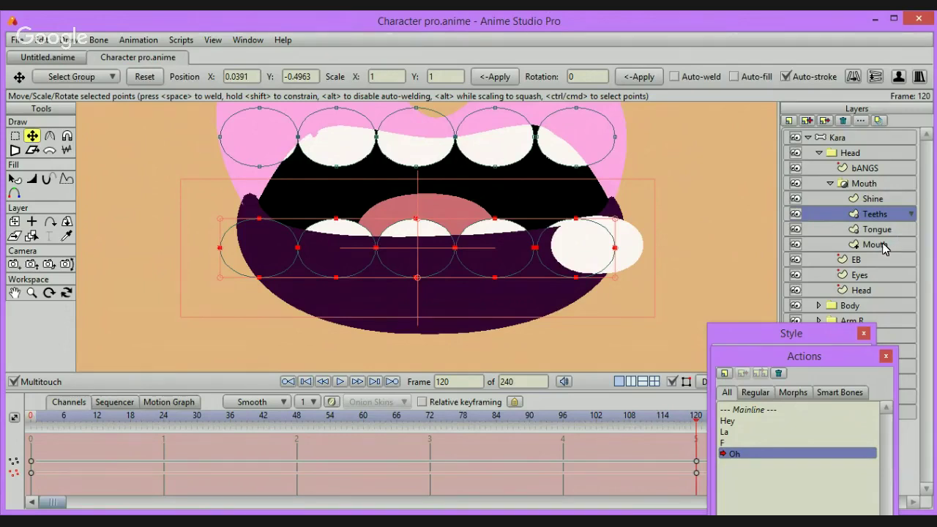
{"action": "left_click", "coordinate": [885, 202]}
{"action": "left_click_drag", "start_coordinate": [700, 295], "coordinate": [654, 318]}
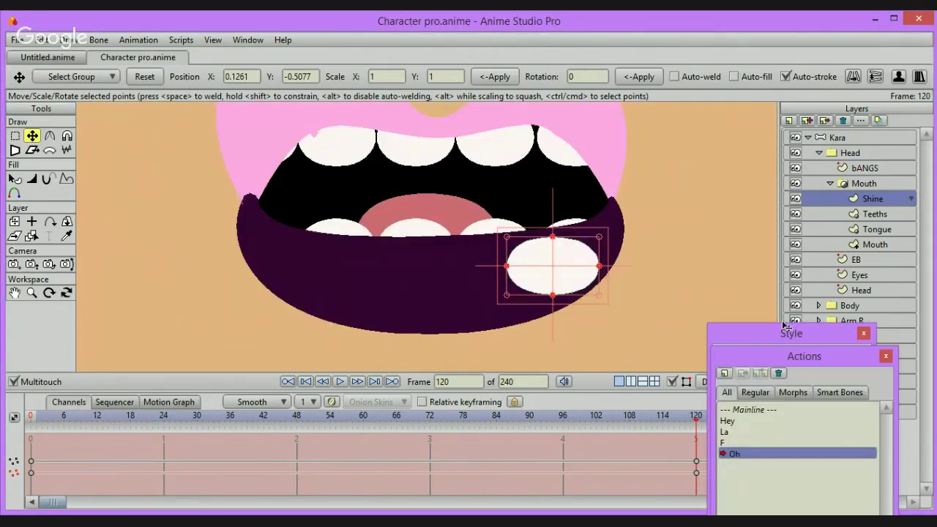
Lower the Mouth layer's bottom centre point and move the lower row of teeth down to about X 0.042, Y -0.52
{"action": "left_click", "coordinate": [877, 229]}
{"action": "left_click", "coordinate": [878, 243]}
{"action": "left_click_drag", "start_coordinate": [445, 287], "coordinate": [447, 317]}
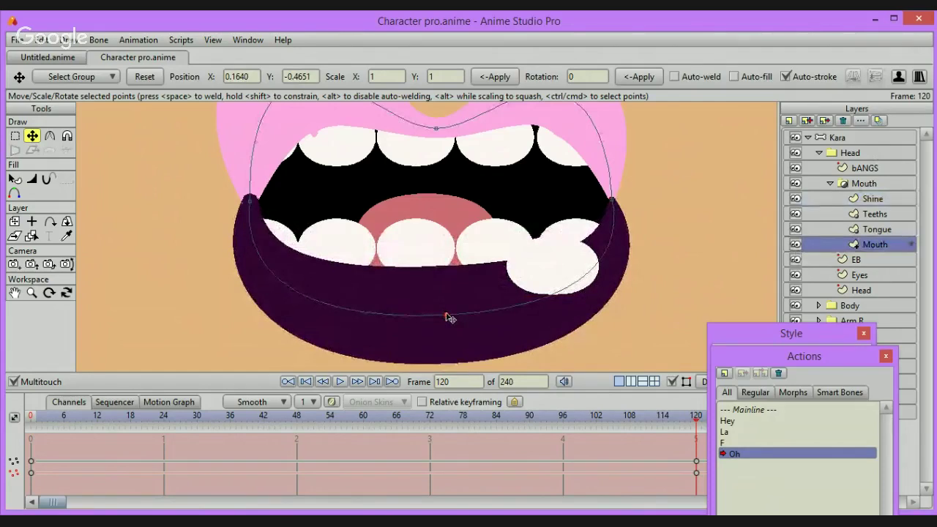
{"action": "left_click", "coordinate": [876, 213]}
{"action": "left_click_drag", "start_coordinate": [697, 283], "coordinate": [702, 323]}
Select the whole tongue shape and move it down to about X 0.046, Y -0.515
{"action": "left_click", "coordinate": [878, 229]}
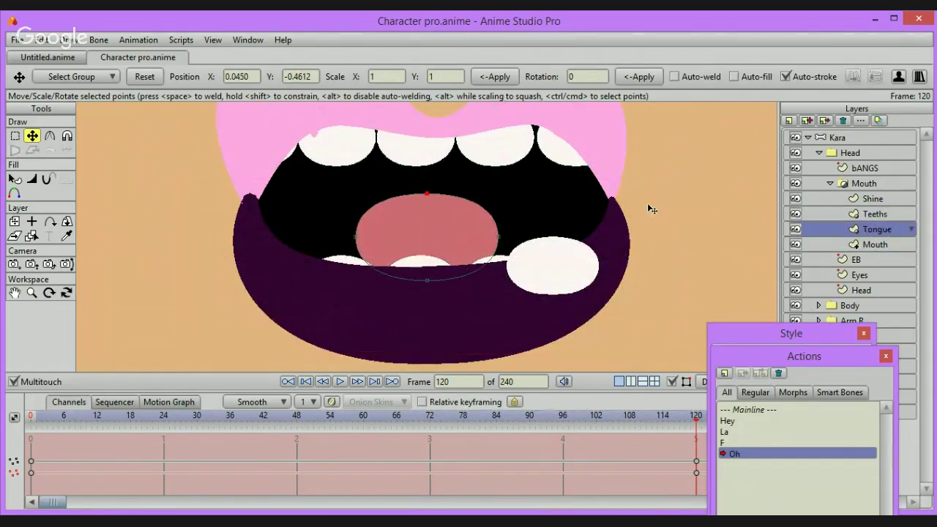
{"action": "key", "text": "ctrl+a"}
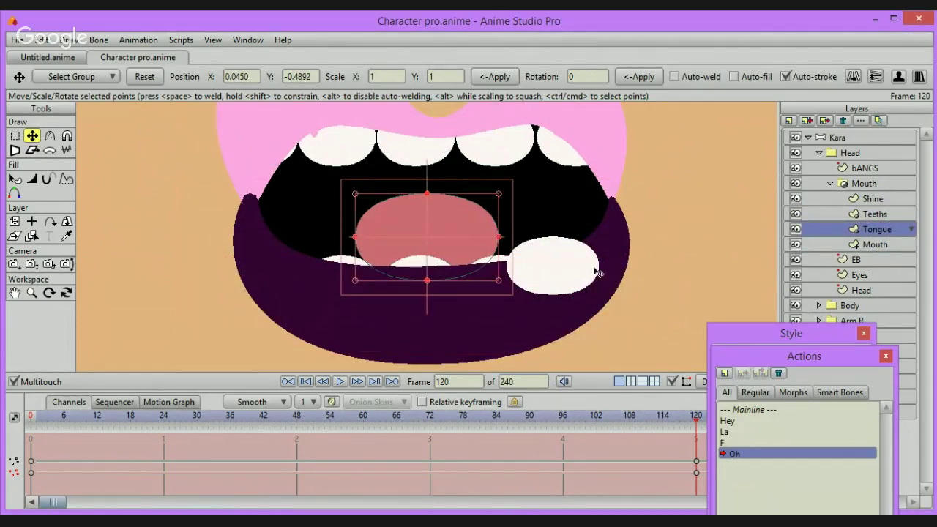
{"action": "left_click_drag", "start_coordinate": [703, 194], "coordinate": [705, 233]}
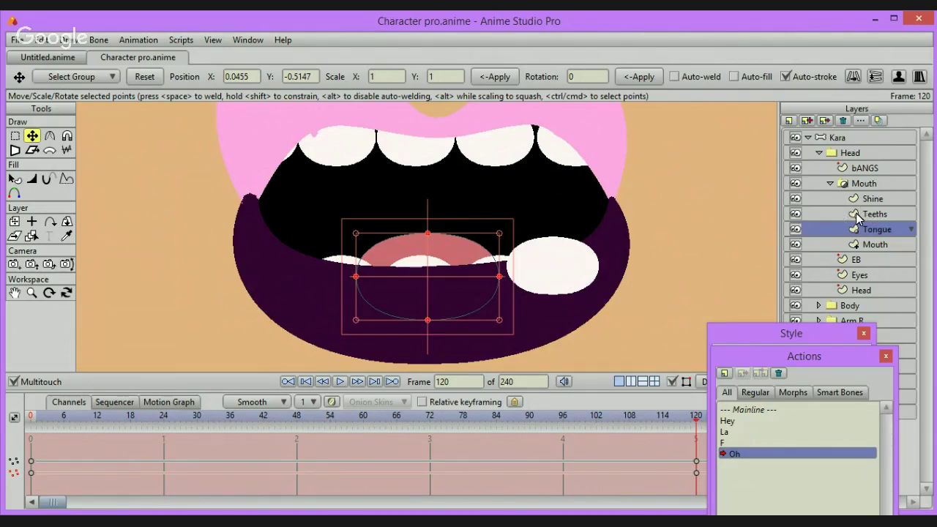
Move the Shine highlight down onto the lowered bottom lip, at about X 0.128, Y -0.521
{"action": "left_click", "coordinate": [872, 198]}
{"action": "left_click_drag", "start_coordinate": [744, 215], "coordinate": [751, 243]}
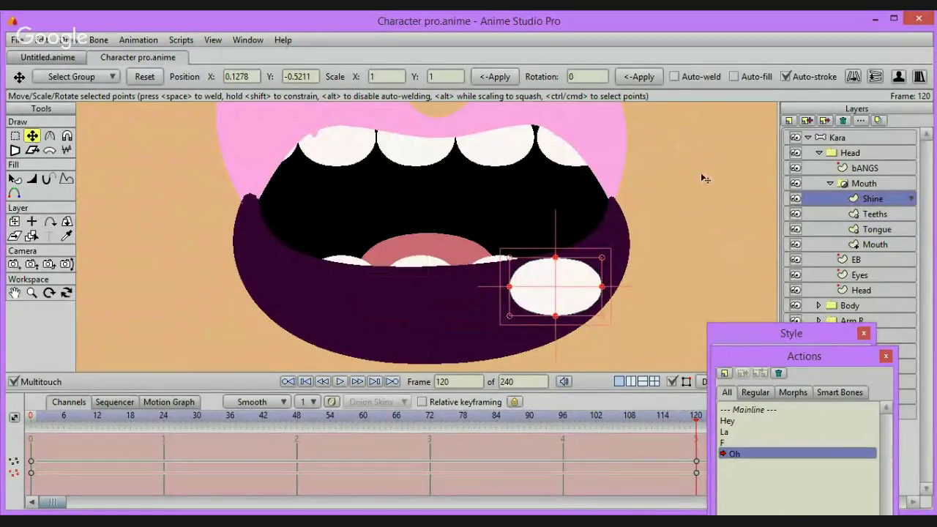
{"action": "key", "text": "super+c"}
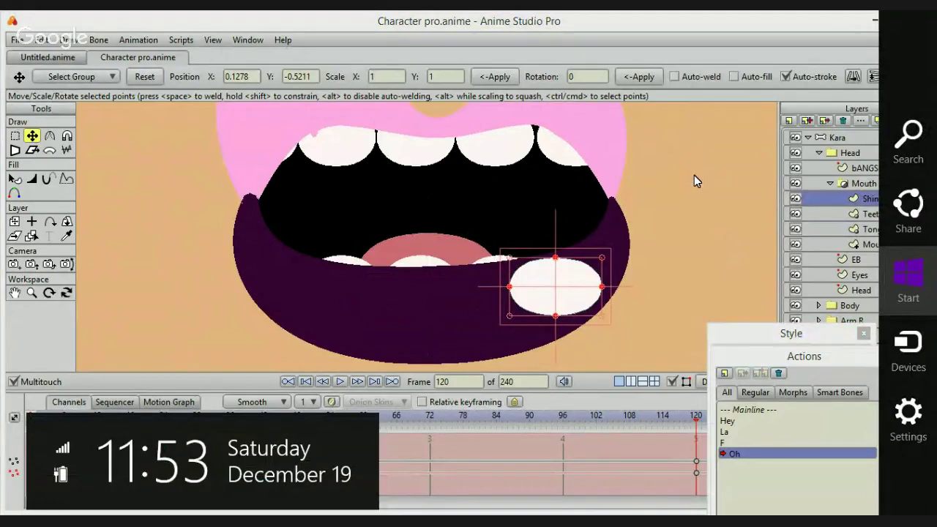
{"action": "key", "text": "Escape"}
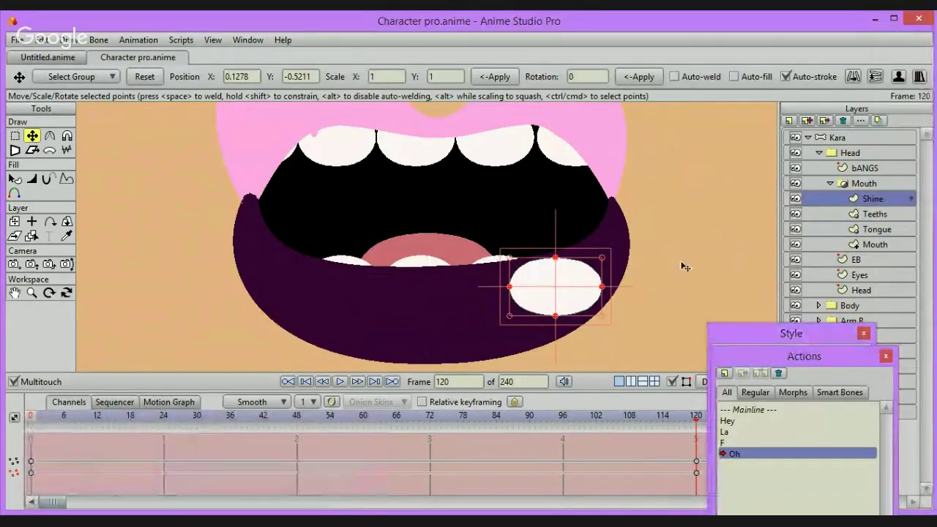
{"action": "left_click", "coordinate": [873, 214]}
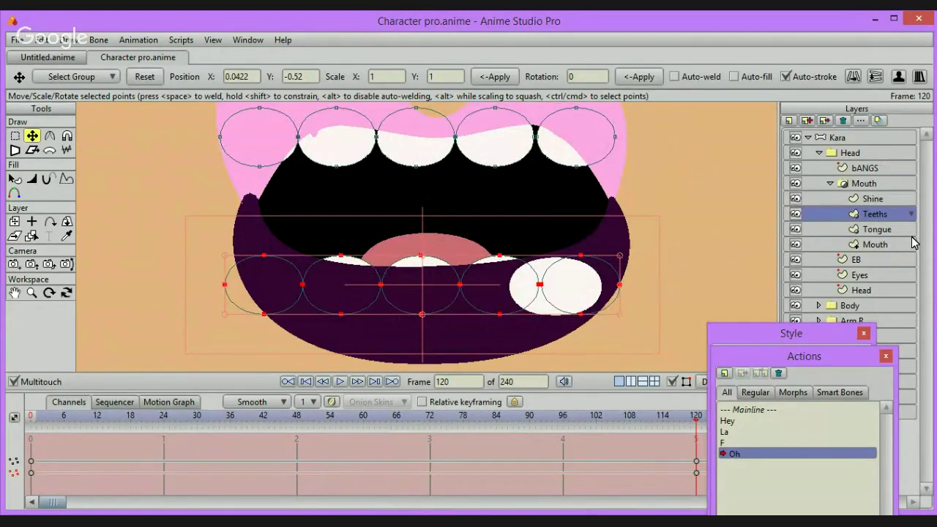
Set the Mouth group's origin between the character's feet, at about X 0.004, Y -3.404
{"action": "left_click", "coordinate": [871, 183]}
{"action": "scroll", "coordinate": [932, 218], "scroll_direction": "down", "scroll_amount": 3}
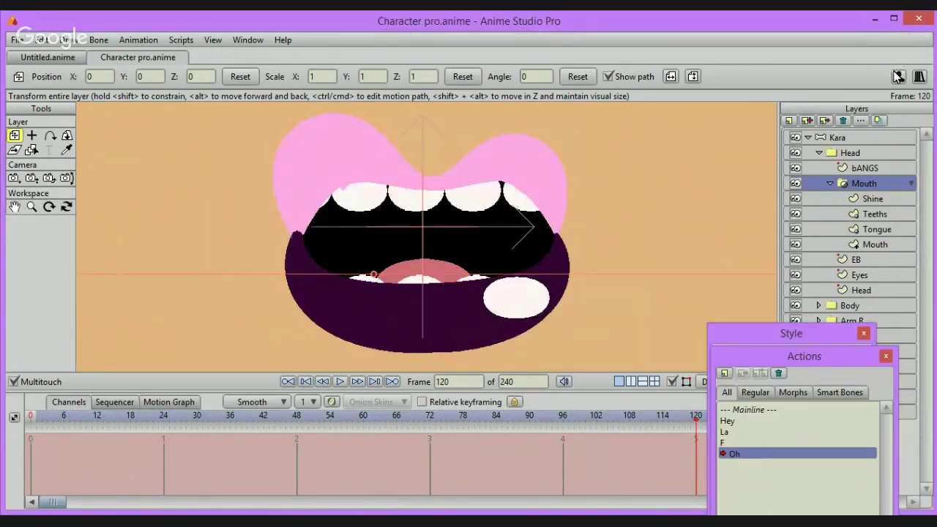
{"action": "left_click", "coordinate": [872, 137]}
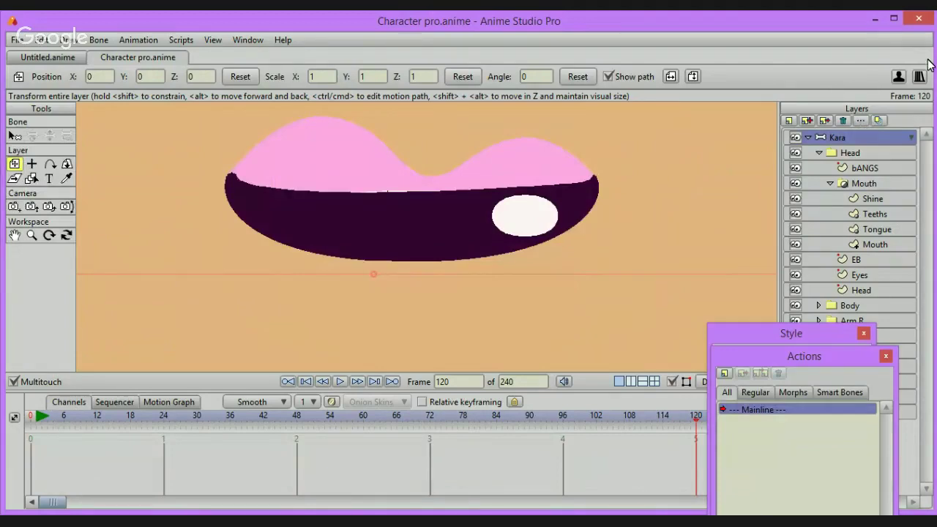
{"action": "key", "text": "ctrl+r"}
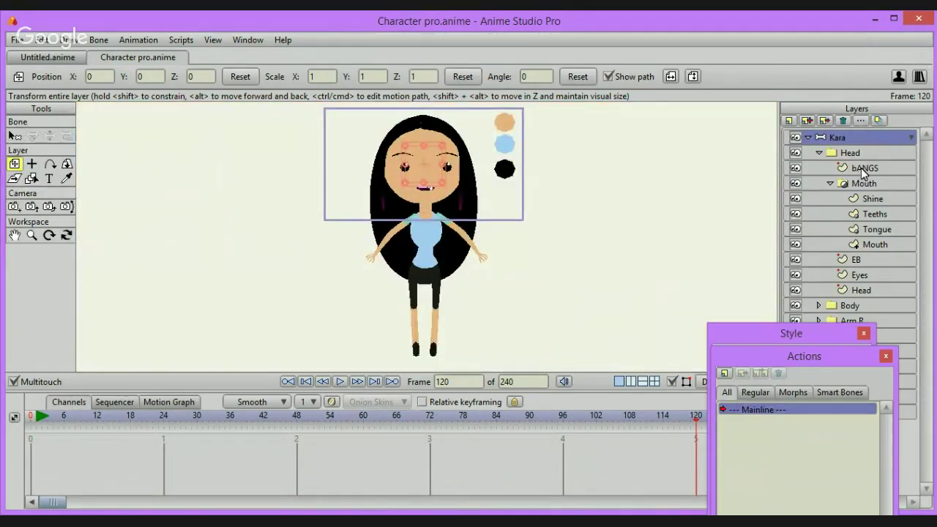
{"action": "left_click", "coordinate": [877, 184]}
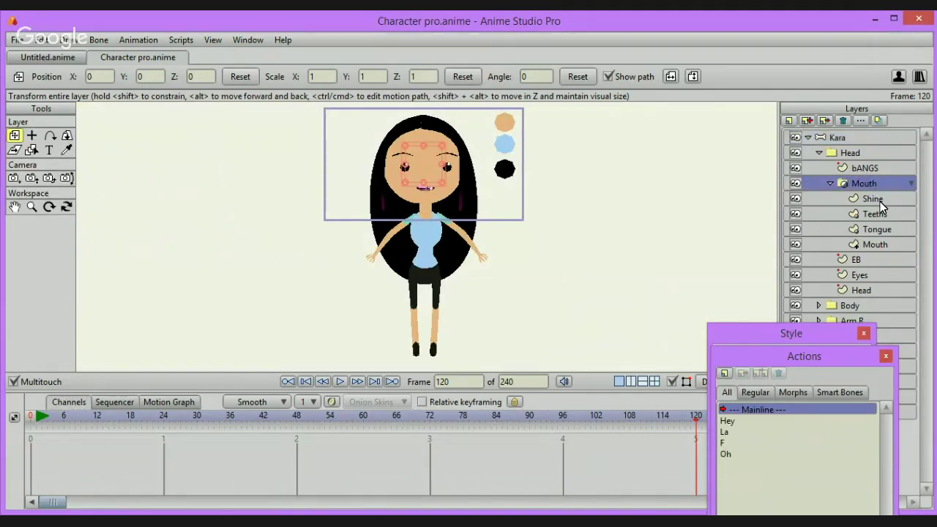
{"action": "left_click", "coordinate": [32, 136]}
{"action": "left_click", "coordinate": [423, 353]}
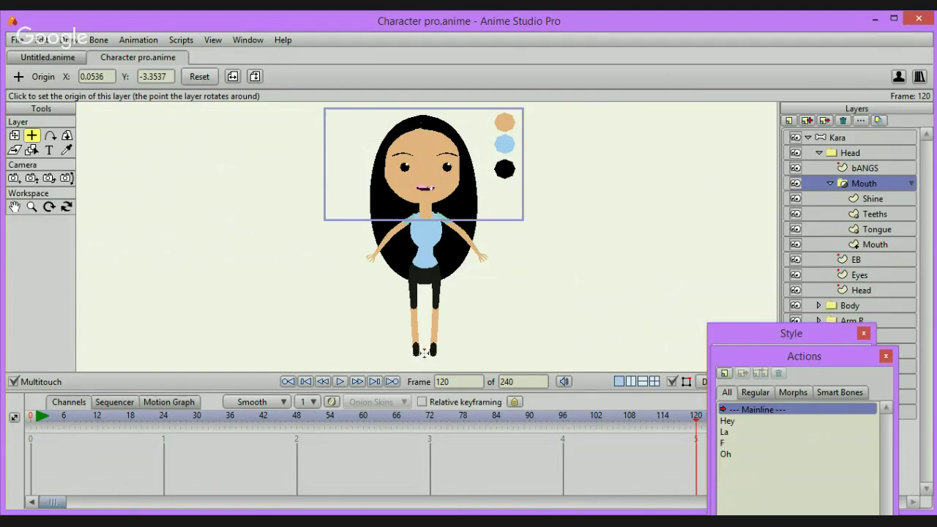
{"action": "left_click", "coordinate": [421, 355]}
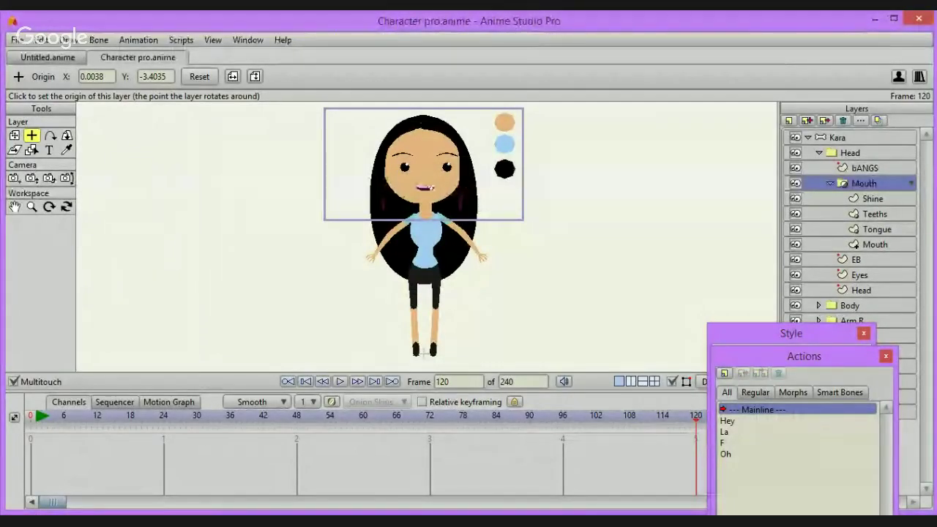
Set the collapsed Kara bone layer's origin between her feet at about X 0.016, Y -3.391, and delete the Swatches layer
{"action": "left_click", "coordinate": [808, 137]}
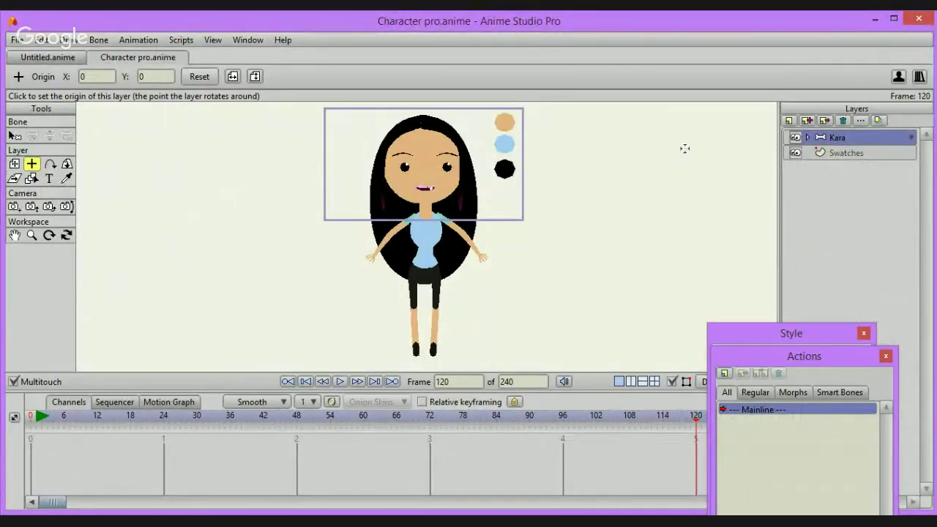
{"action": "left_click", "coordinate": [423, 352]}
{"action": "left_click", "coordinate": [846, 154]}
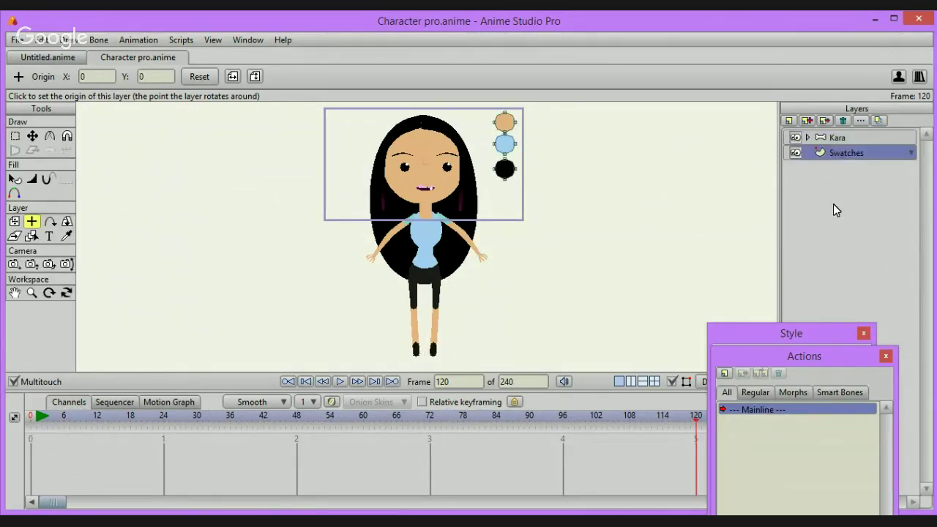
{"action": "left_click", "coordinate": [843, 122]}
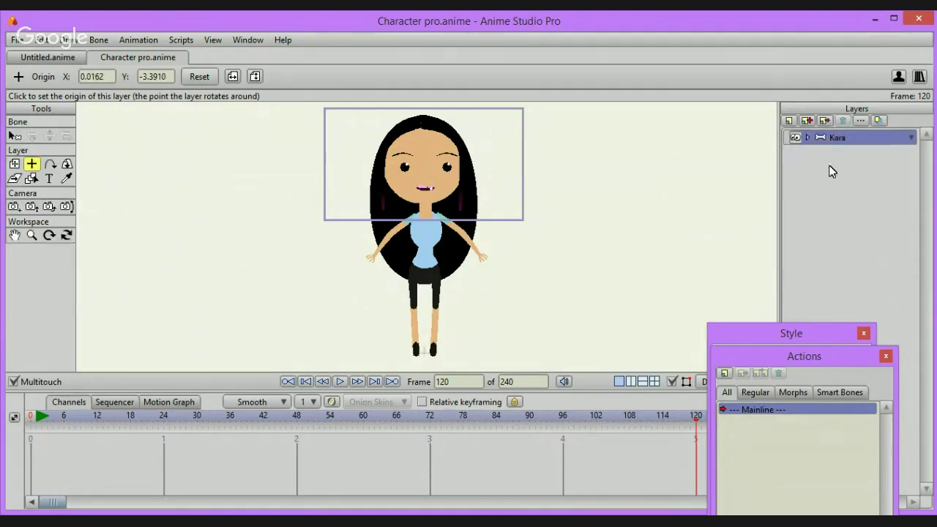